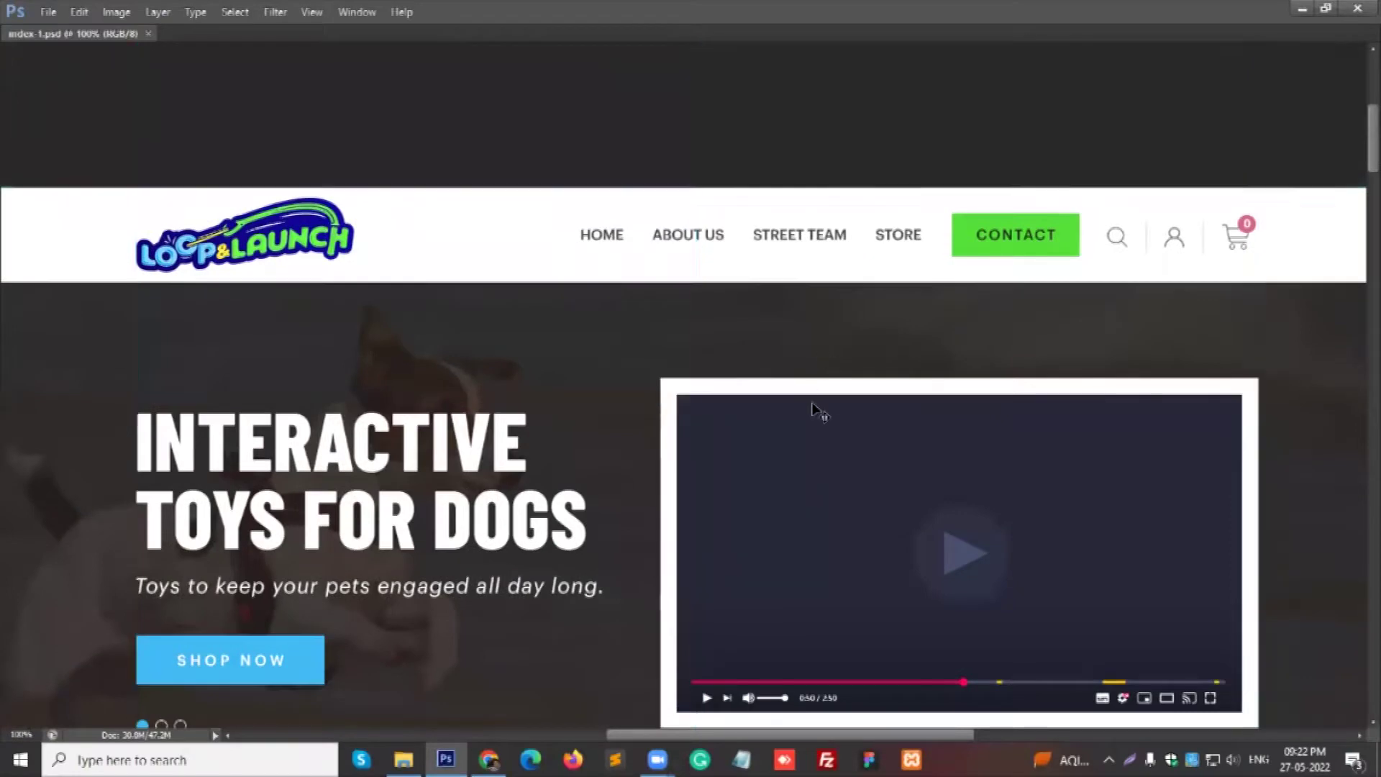
# - Scroll through the Moqups wireframe for reference, then go back to the index-1.psd design
pyautogui.scroll(-2, 814, 410)
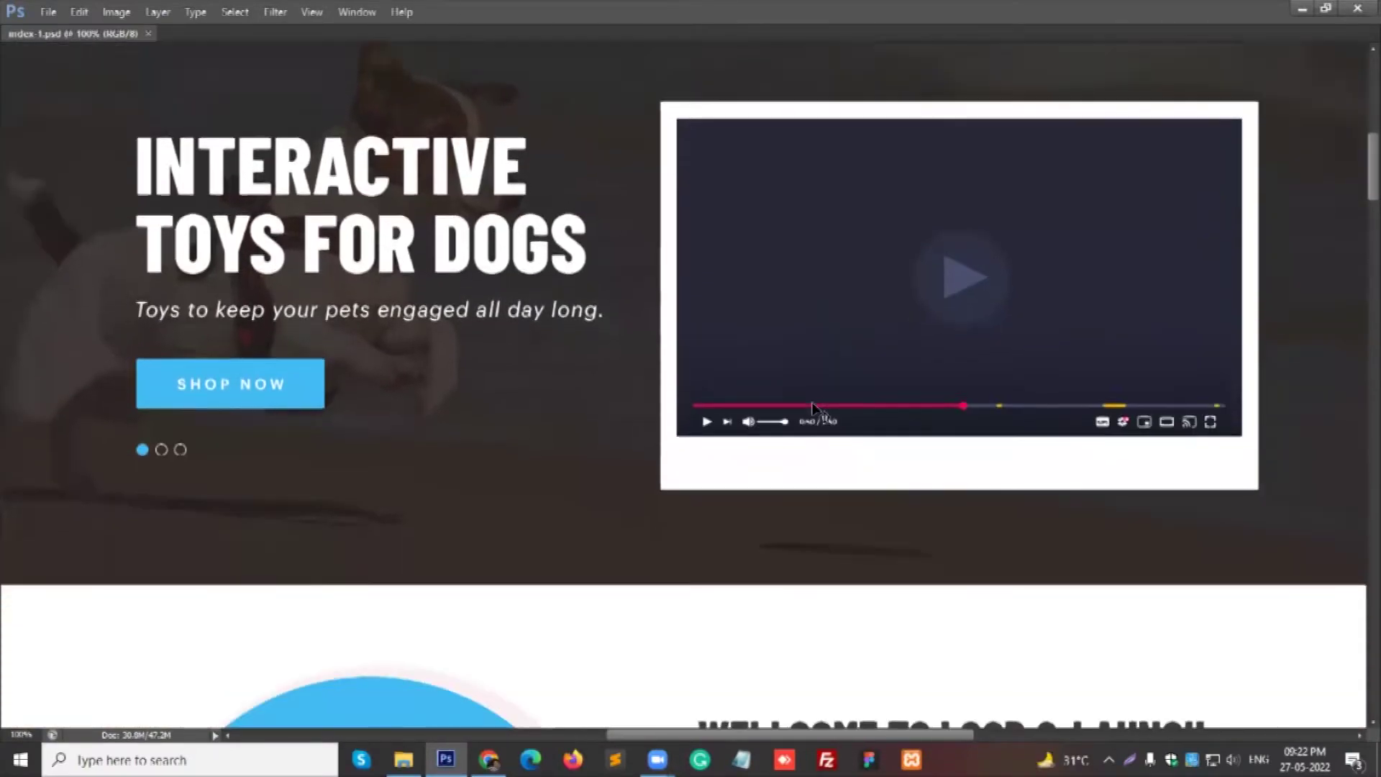
pyautogui.scroll(-5, 813, 410)
pyautogui.scroll(-5, 813, 410)
pyautogui.scroll(-5, 821, 413)
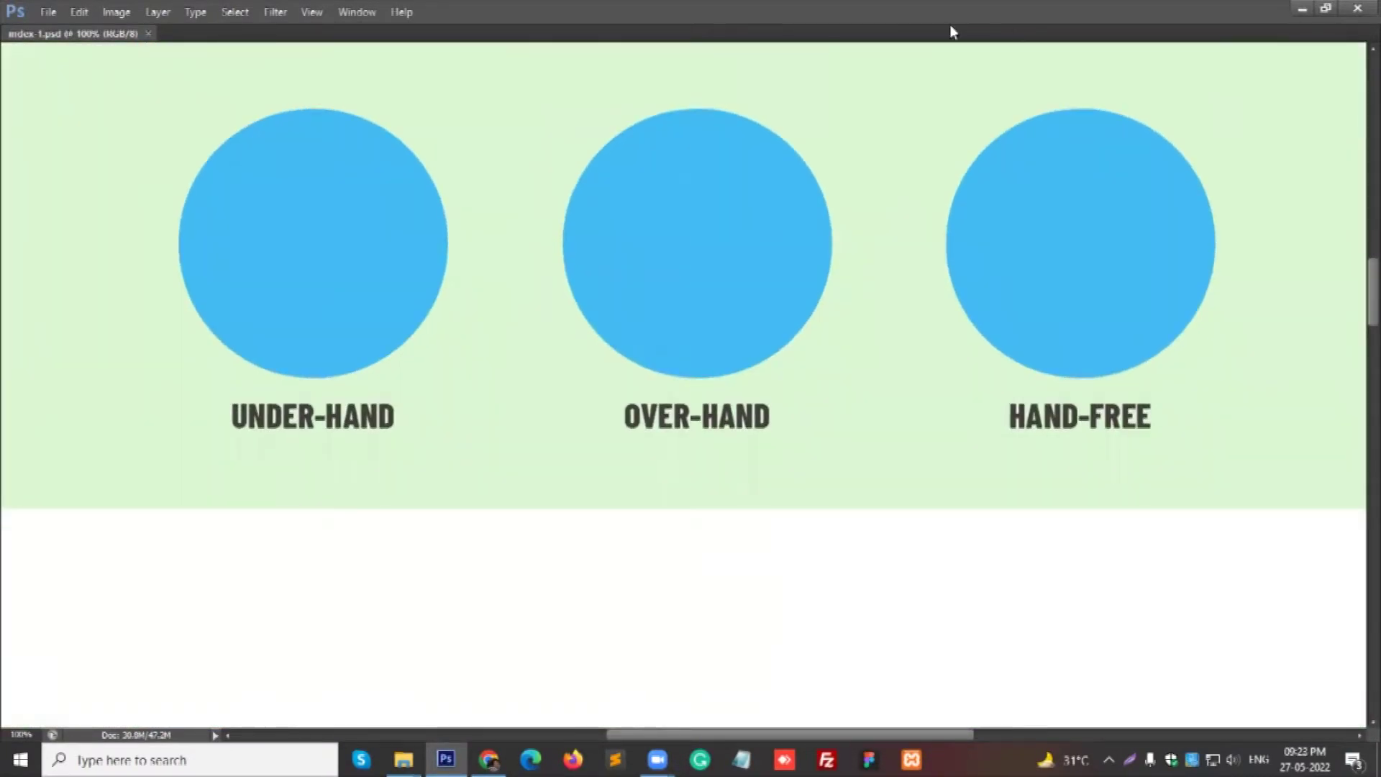
pyautogui.scroll(10, 688, 218)
pyautogui.scroll(-5, 693, 461)
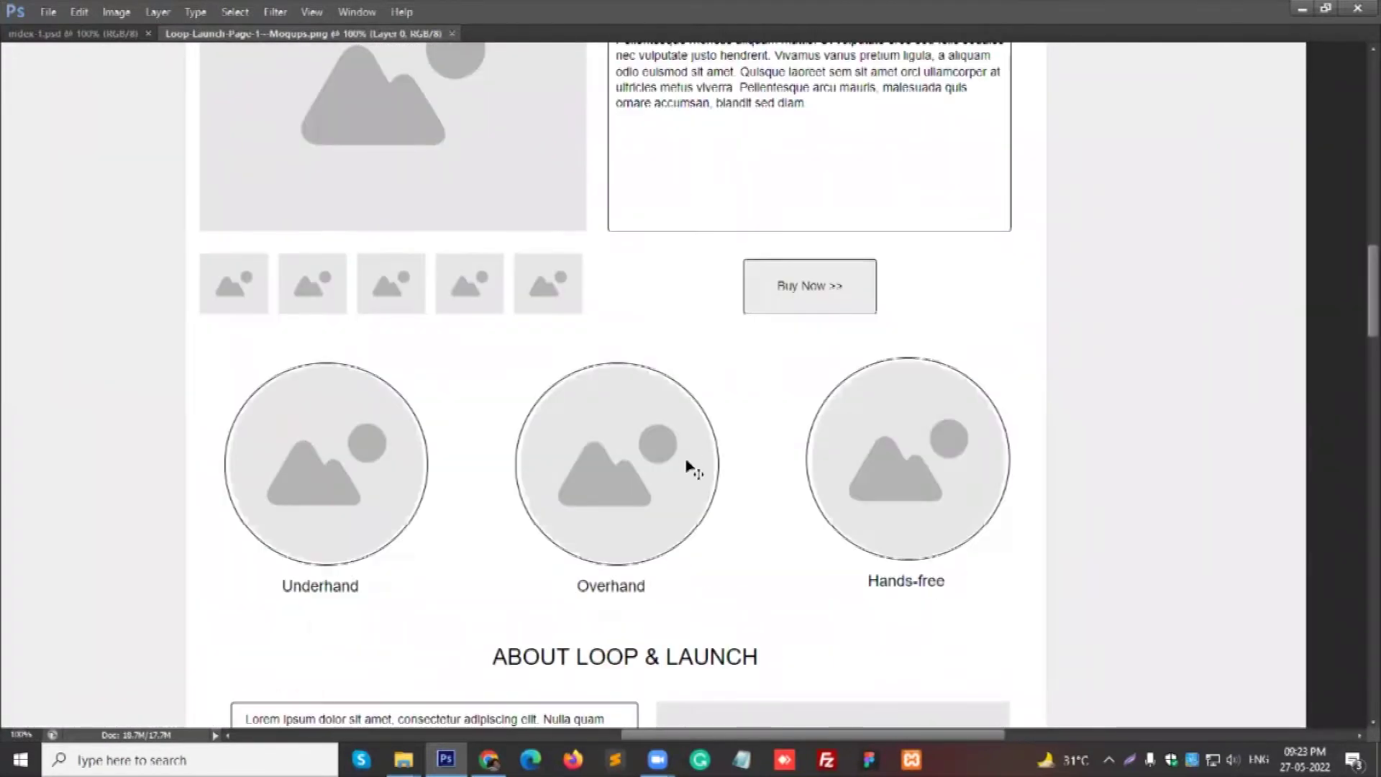
pyautogui.scroll(-5, 564, 537)
pyautogui.scroll(-2, 645, 413)
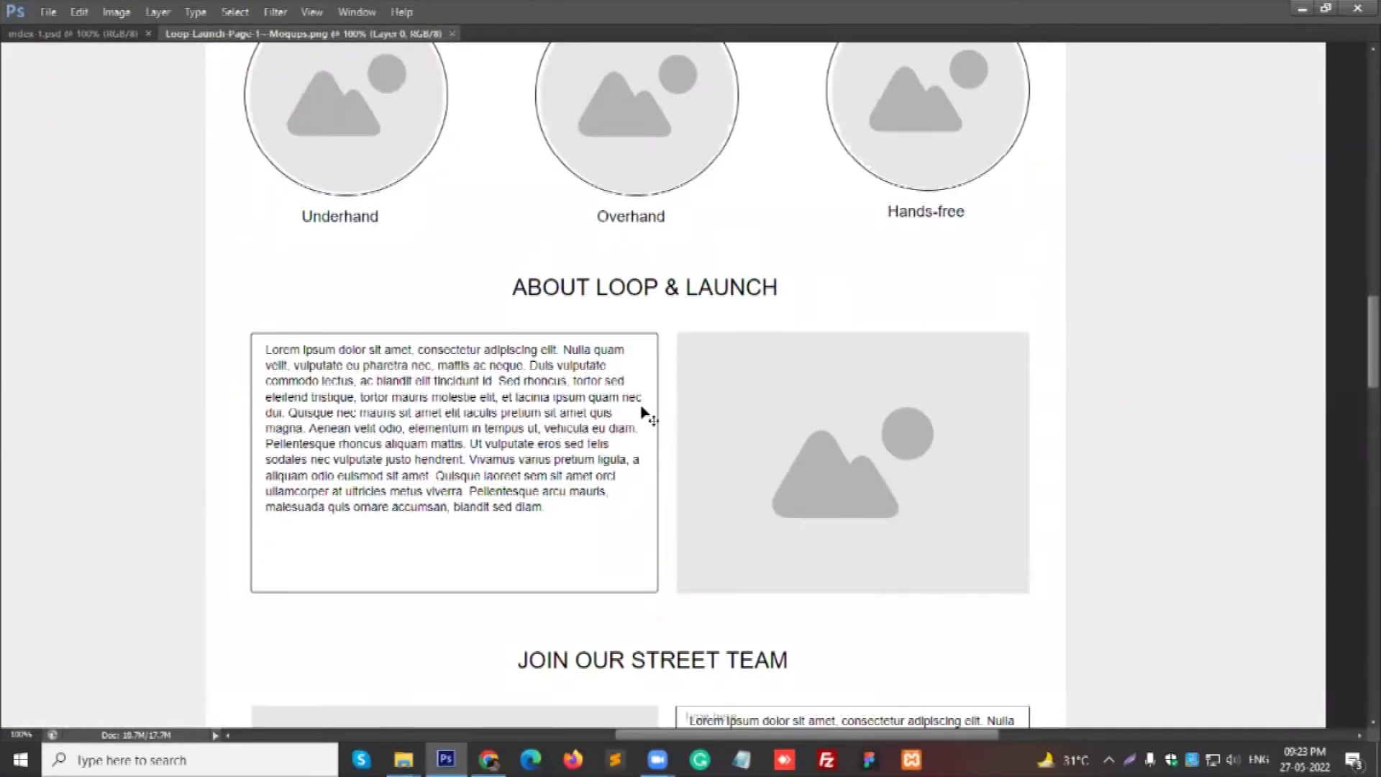
pyautogui.scroll(-1, 640, 408)
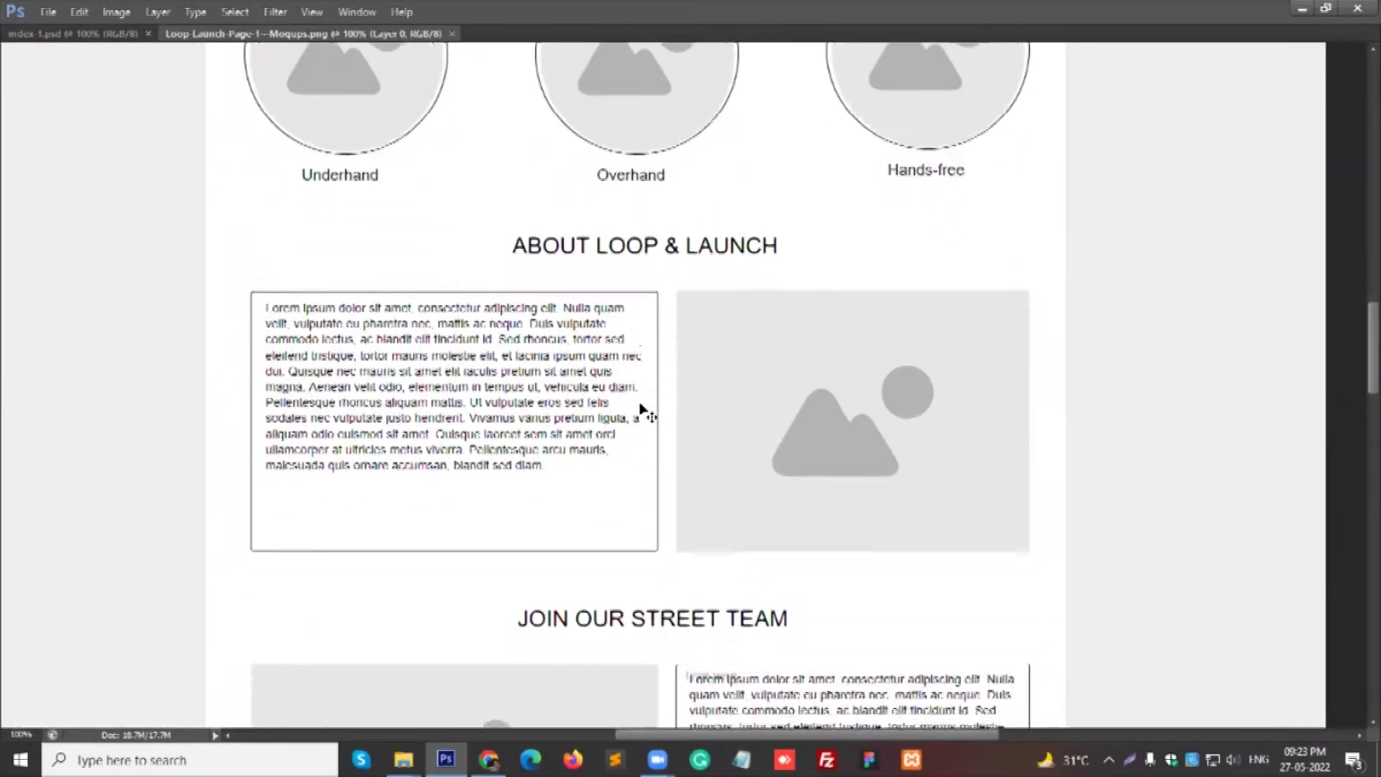
pyautogui.scroll(3, 561, 405)
pyautogui.click(72, 33)
pyautogui.scroll(6, 694, 511)
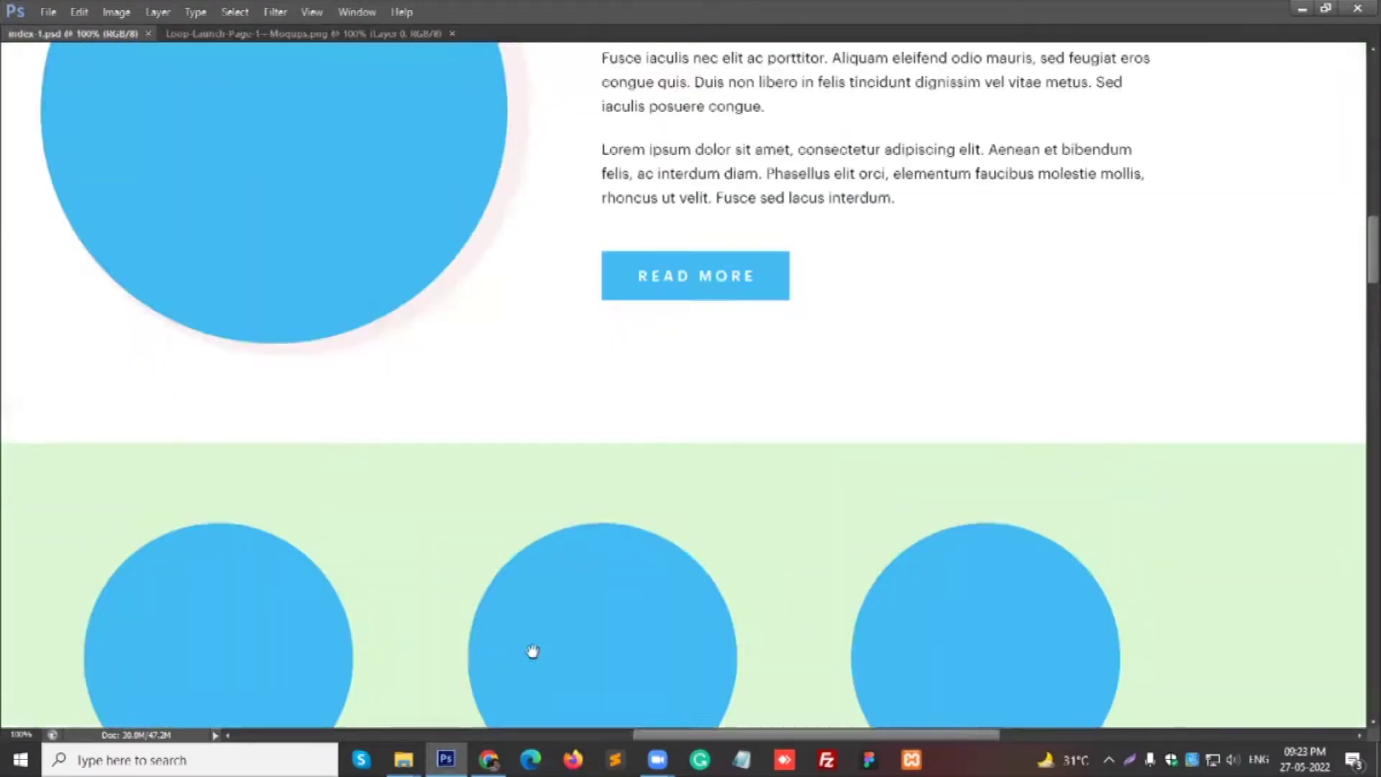
# - Retype the heading's 'WELLCOME TO' as 'about' so it reads ABOUT LOOP & LAUNCH
pyautogui.scroll(3, 817, 215)
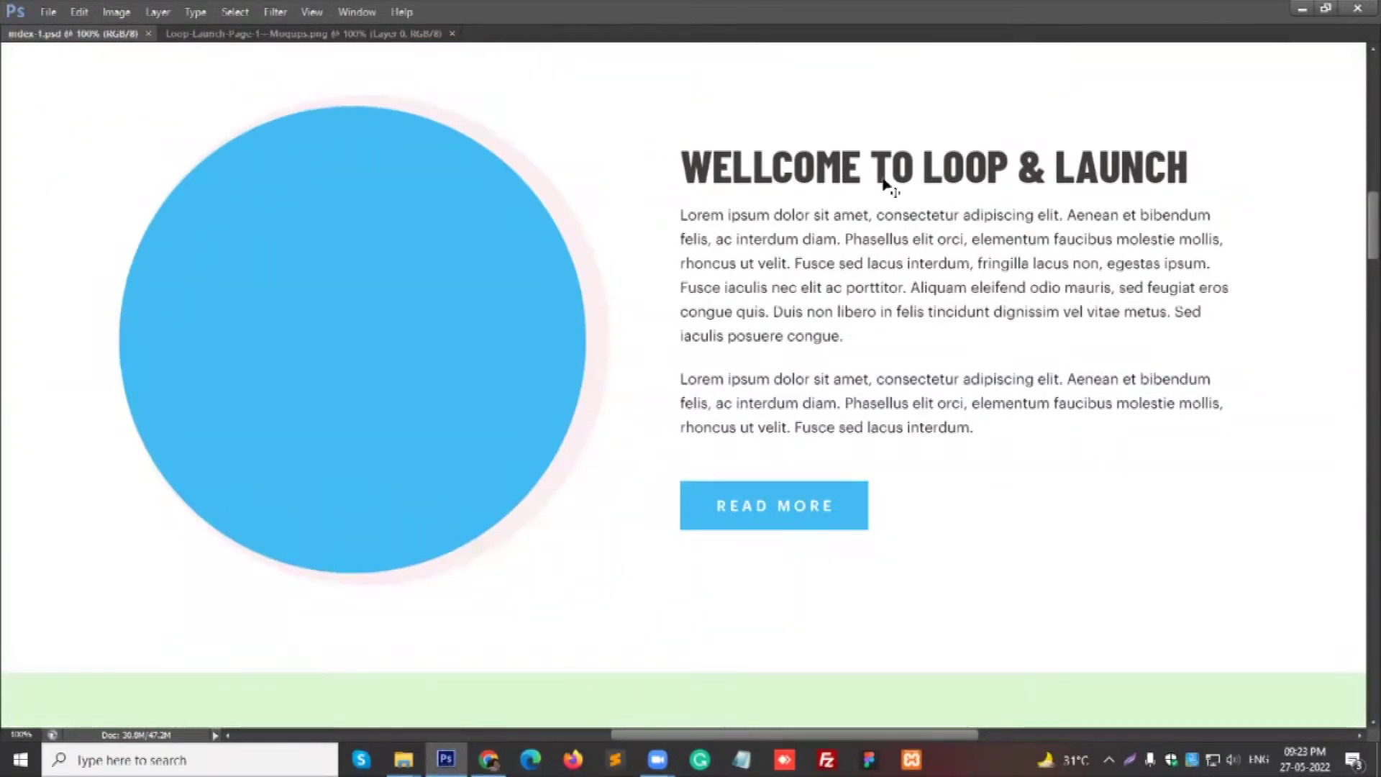
pyautogui.write('about')
pyautogui.hotkey('ctrl', 'Return')
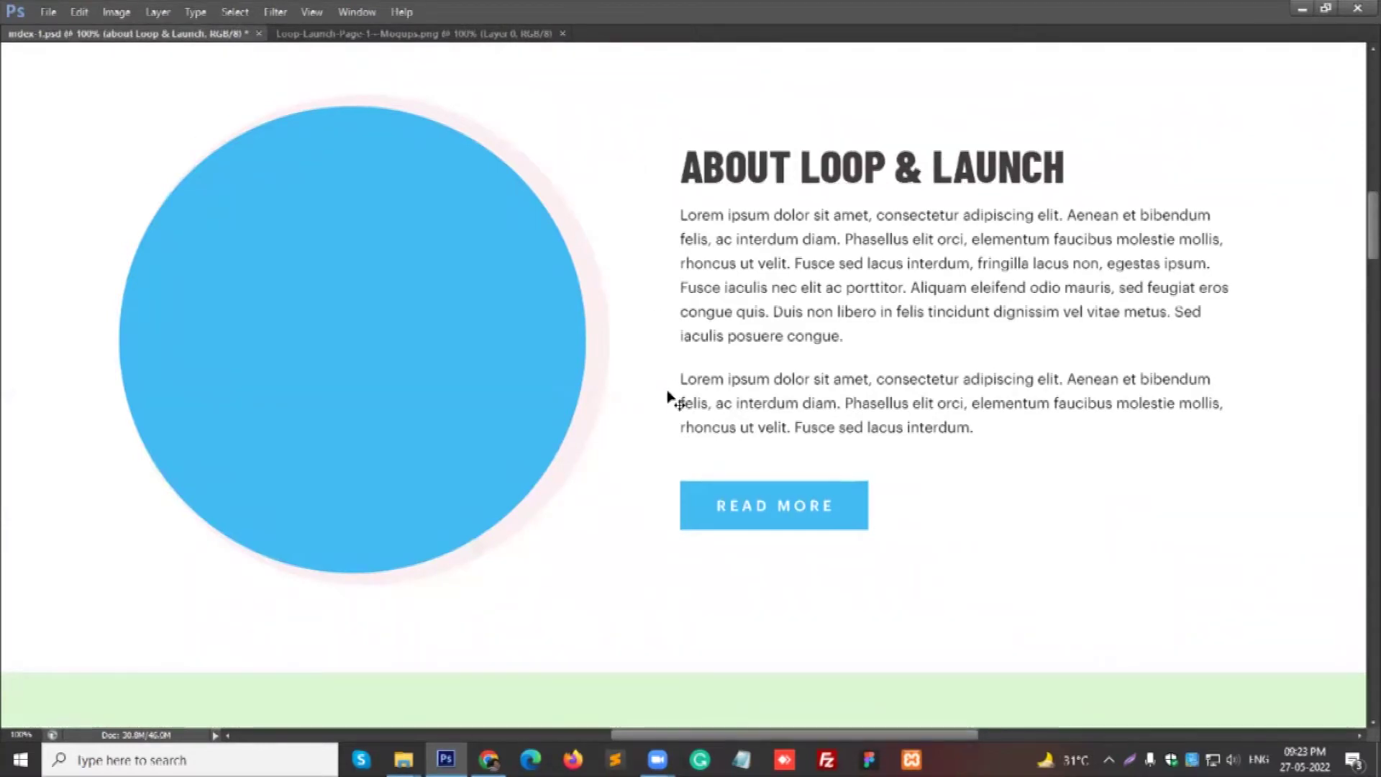
# - Nudge the product 01 group into place, then zoom in and expand the section's layers
pyautogui.press('Tab')
pyautogui.click(1183, 257)
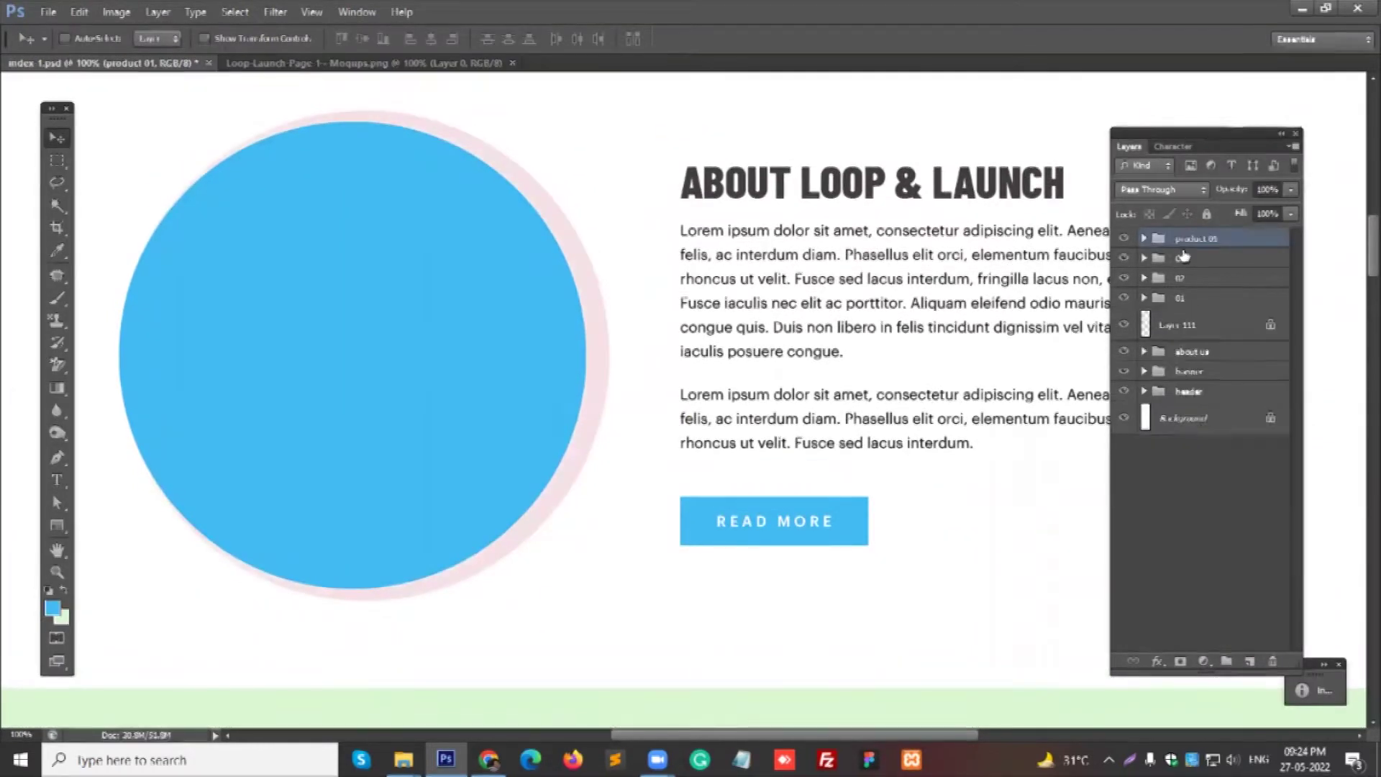
pyautogui.hotkey('ctrl', '-')
pyautogui.hotkey('ctrl', '-')
pyautogui.scroll(-3, 715, 228)
pyautogui.moveTo(596, 530)
pyautogui.mouseDown()
pyautogui.moveTo(565, 261)
pyautogui.moveTo(570, 508)
pyautogui.mouseUp()
pyautogui.scroll(4, 601, 425)
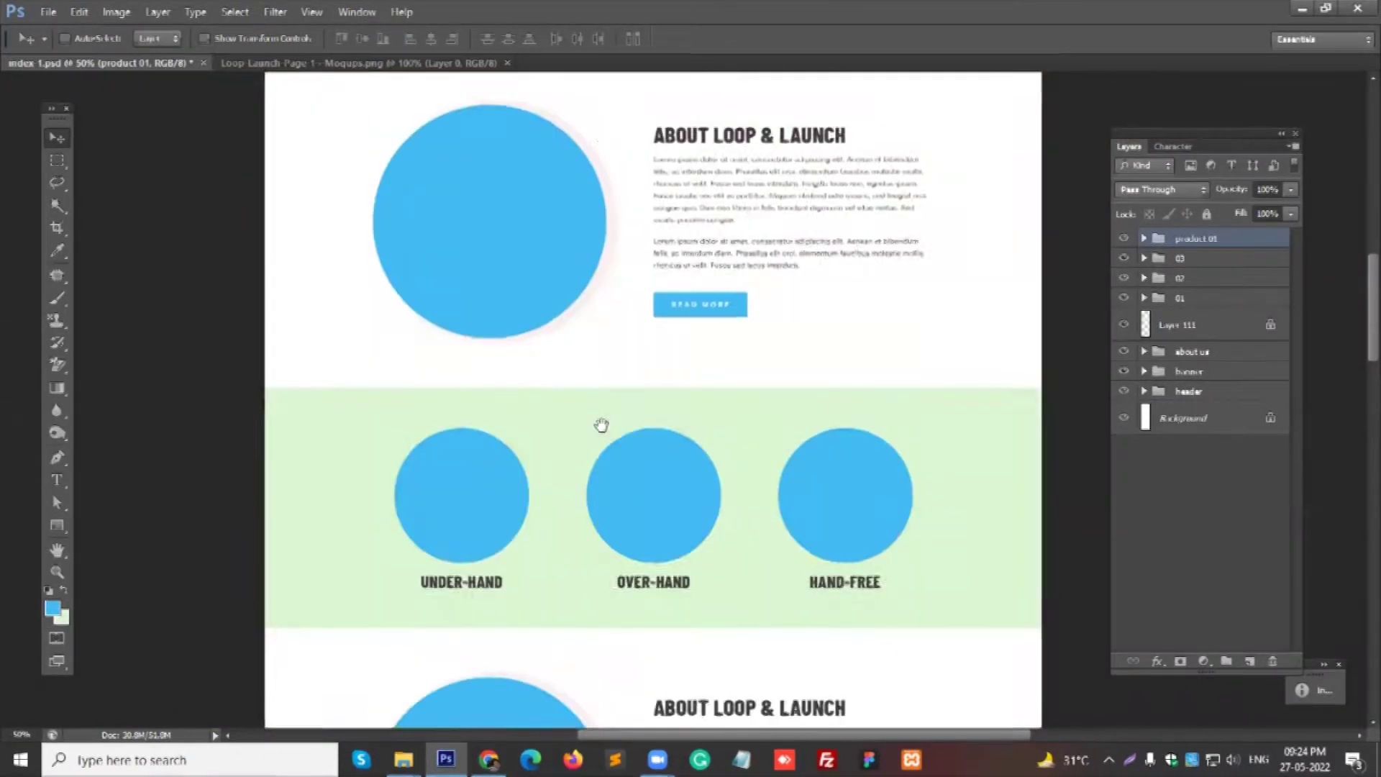
pyautogui.scroll(4, 601, 424)
pyautogui.scroll(-2, 601, 425)
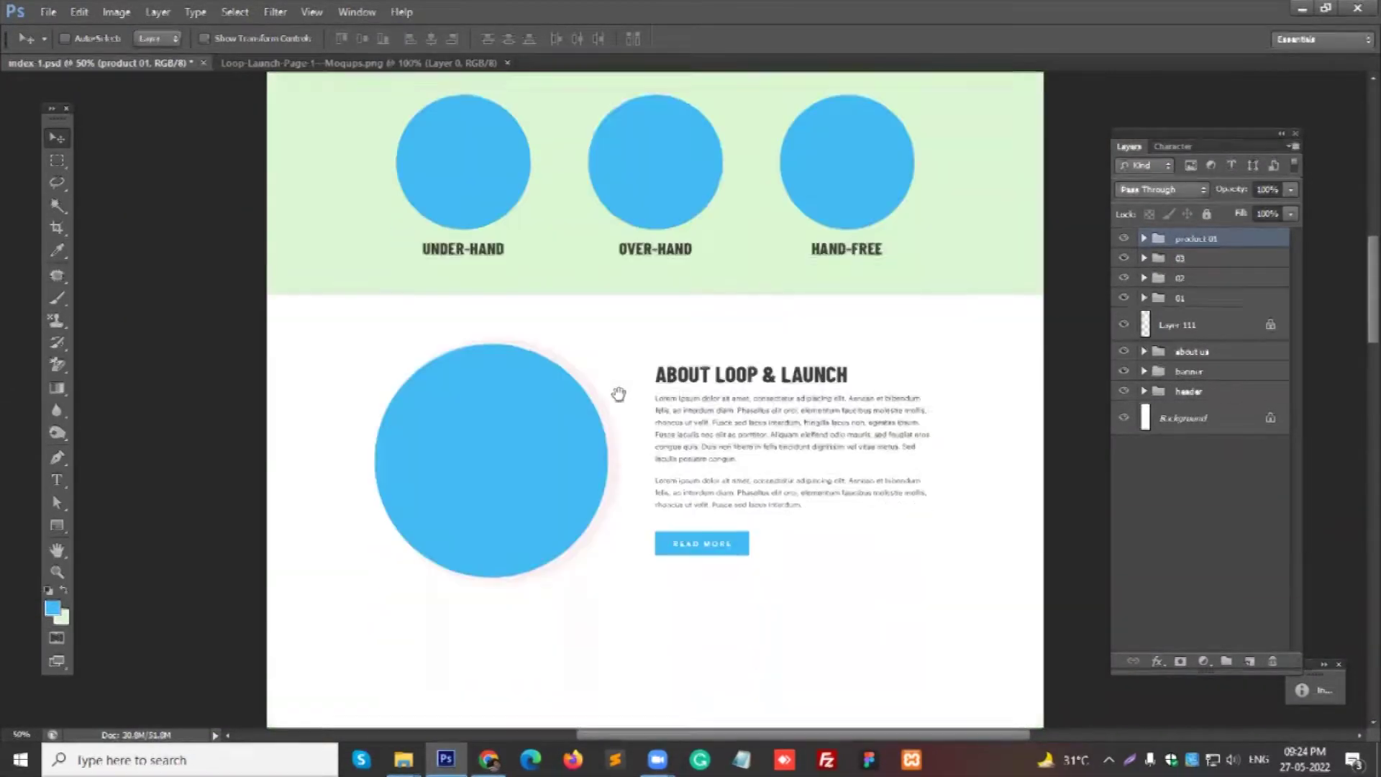
pyautogui.hotkey('ctrl', '+')
pyautogui.hotkey('ctrl', '+')
pyautogui.keyDown('ctrl'); pyautogui.click(565, 392); pyautogui.keyUp('ctrl')
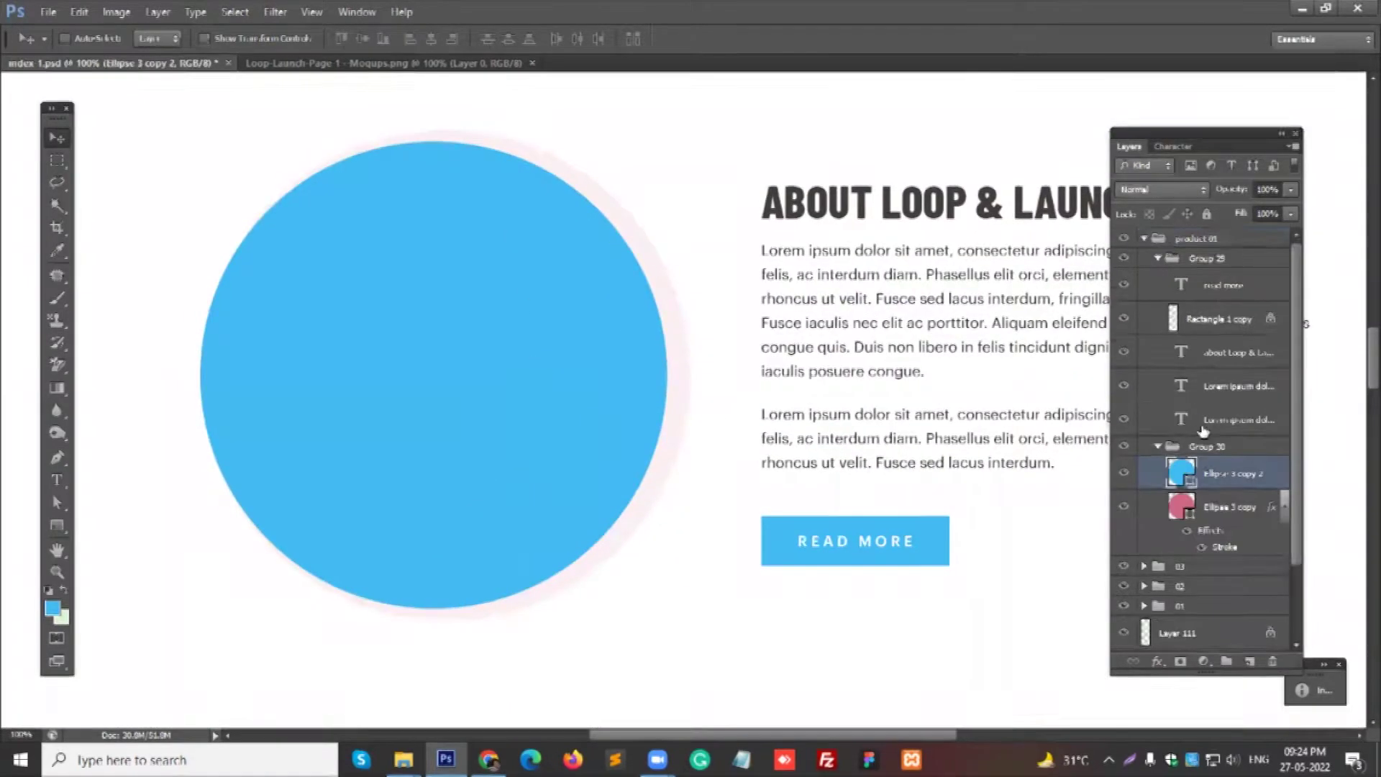
# - Delete the blue circle and its shadow, show the guides, and ready the Rounded Rectangle tool
pyautogui.press('Delete')
pyautogui.hotkey('ctrl', ';')
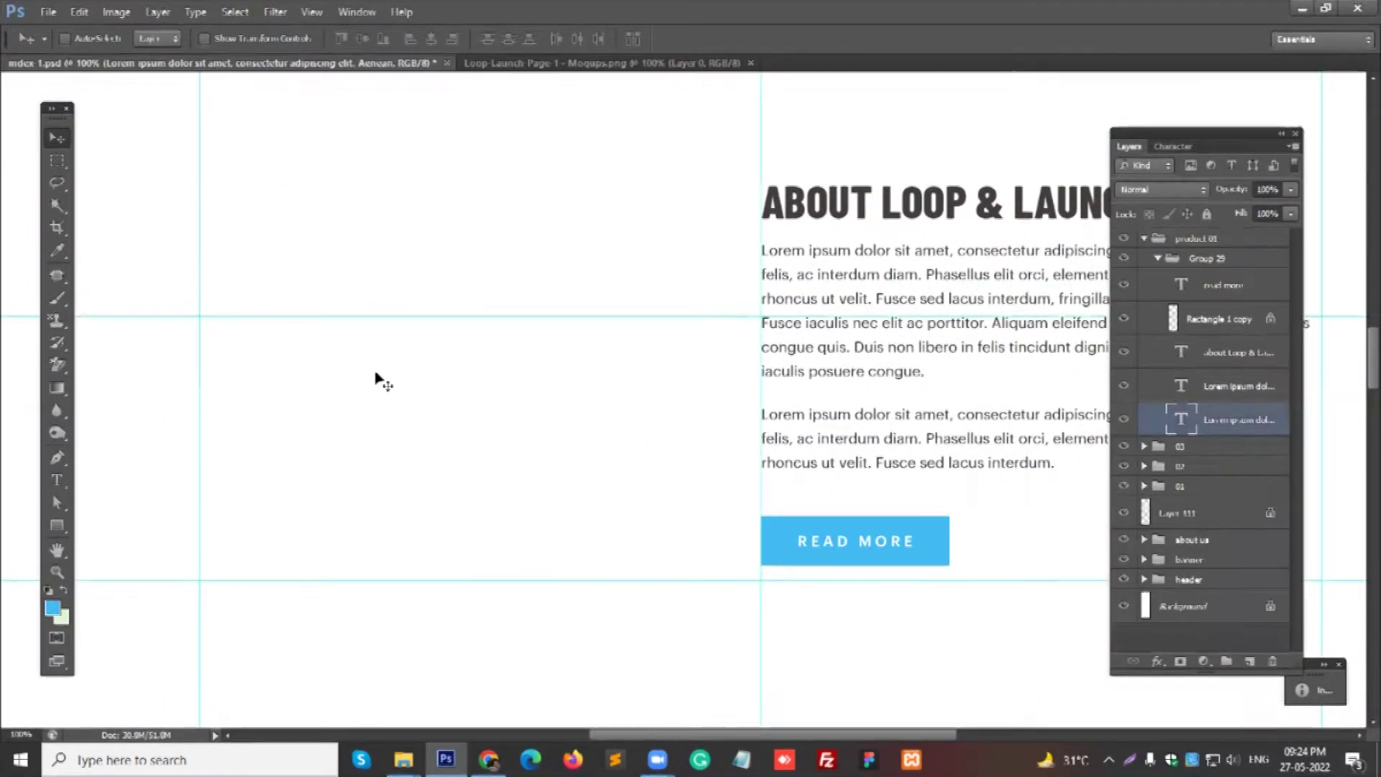
pyautogui.click(58, 528)
pyautogui.rightClick(58, 527)
pyautogui.click(115, 538)
pyautogui.scroll(2, 298, 360)
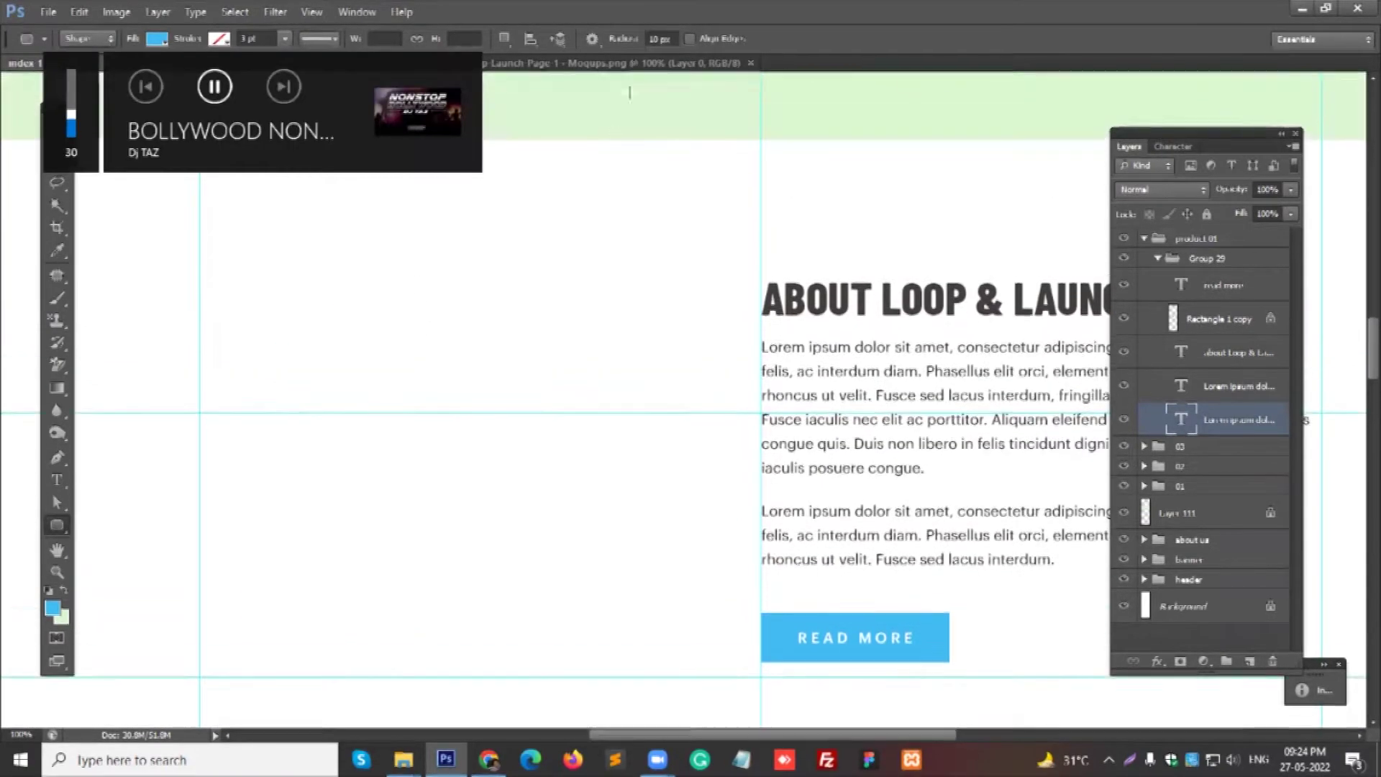
pyautogui.write('4')
pyautogui.press('Return')
# - Draw the large product image placeholder between the guides with a 5 px corner radius
pyautogui.moveTo(208, 302); pyautogui.dragTo(569, 609)
pyautogui.hotkey('ctrl', 'z')
pyautogui.click(659, 40)
pyautogui.write('5')
pyautogui.press('Return')
pyautogui.moveTo(202, 286); pyautogui.dragTo(706, 646)
pyautogui.press('v')
# - Add four small thumbnail rectangles under the main image and hide the guides
pyautogui.scroll(-2, 631, 568)
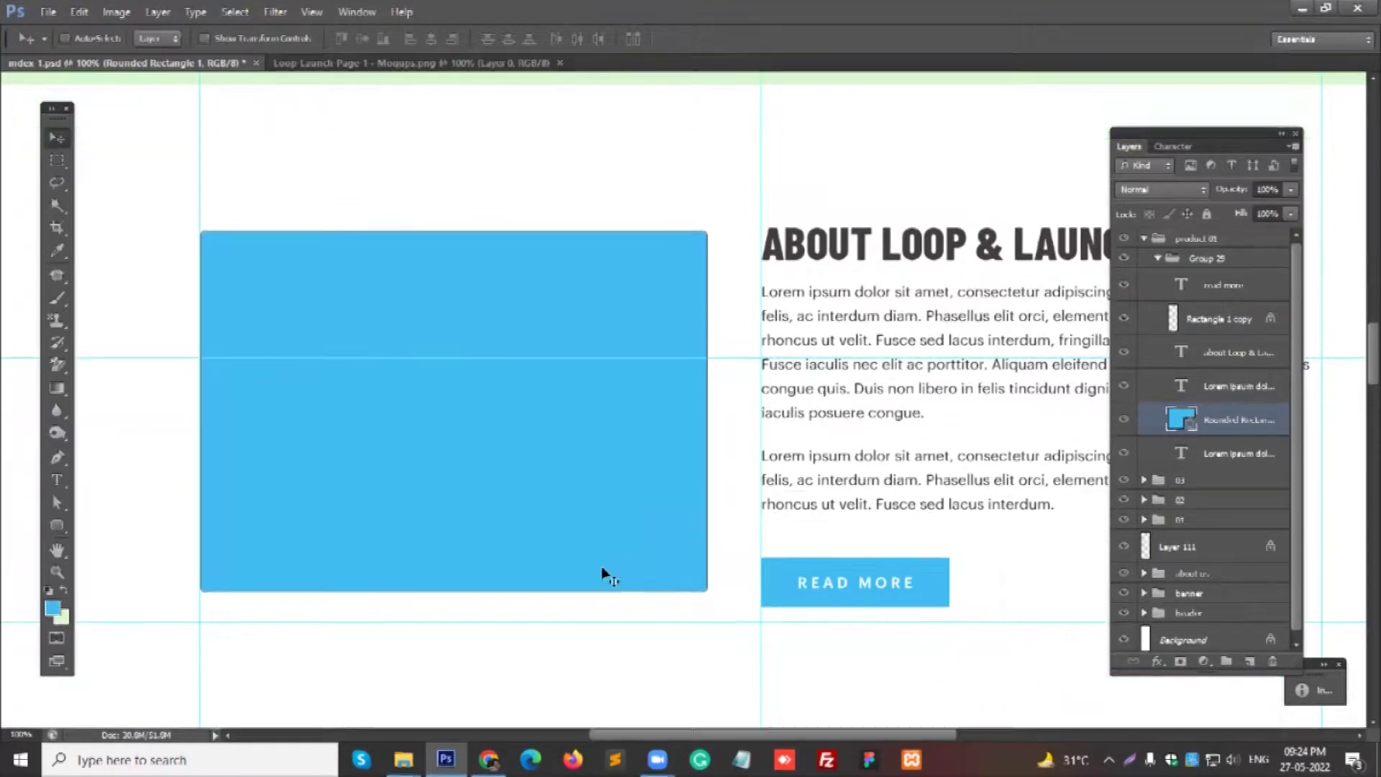
pyautogui.scroll(-3, 632, 567)
pyautogui.press('u')
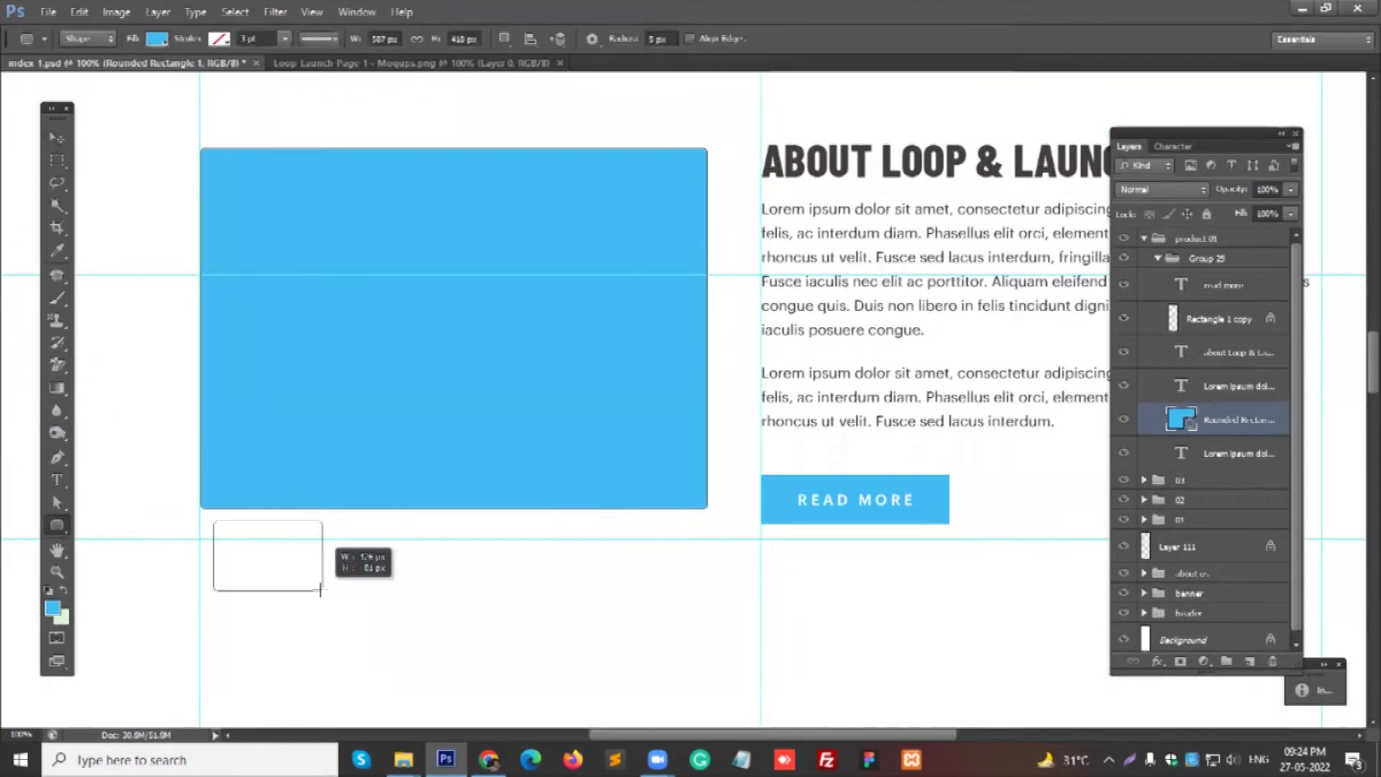
pyautogui.moveTo(320, 589); pyautogui.dragTo(622, 582)
pyautogui.press('v')
pyautogui.moveTo(566, 325); pyautogui.dragTo(706, 553)
pyautogui.press('v')
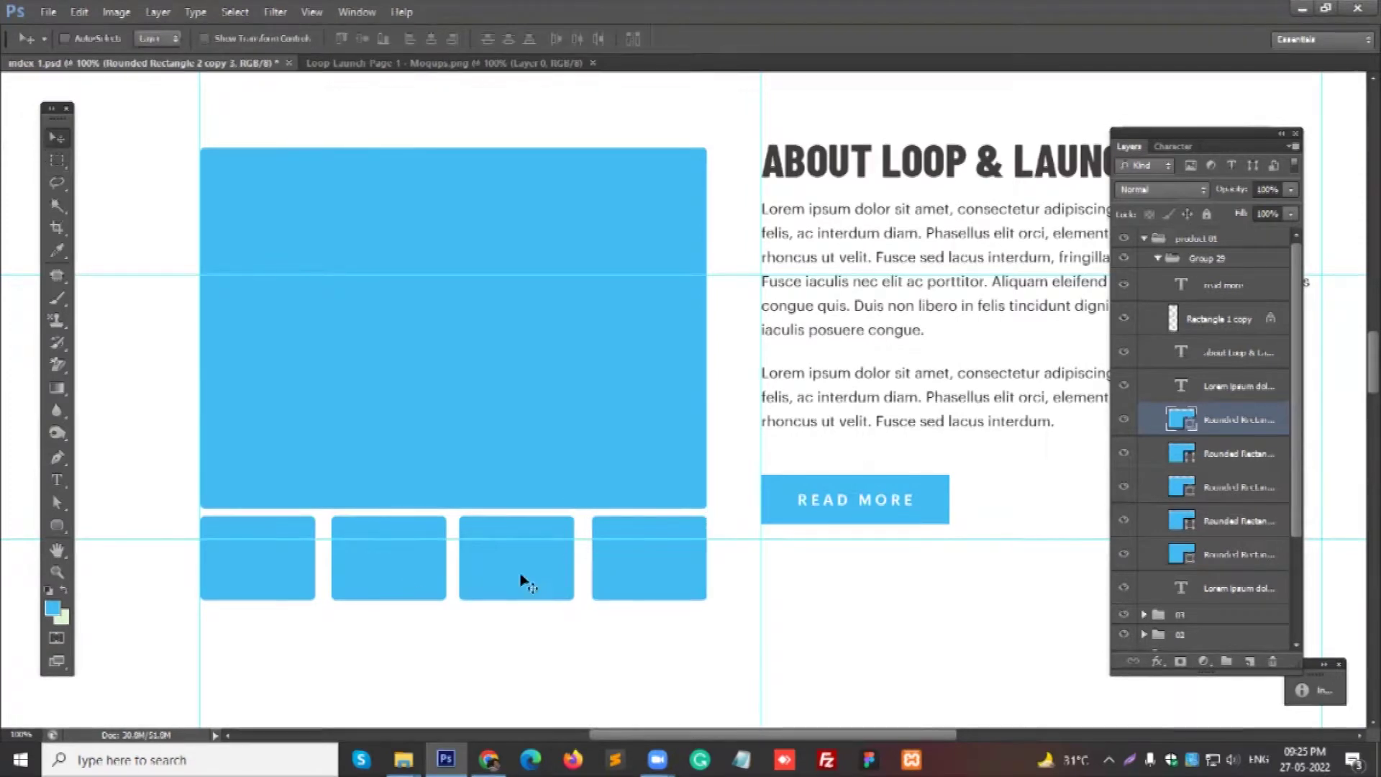
pyautogui.moveTo(524, 581); pyautogui.dragTo(575, 136)
pyautogui.hotkey('ctrl', 'h')
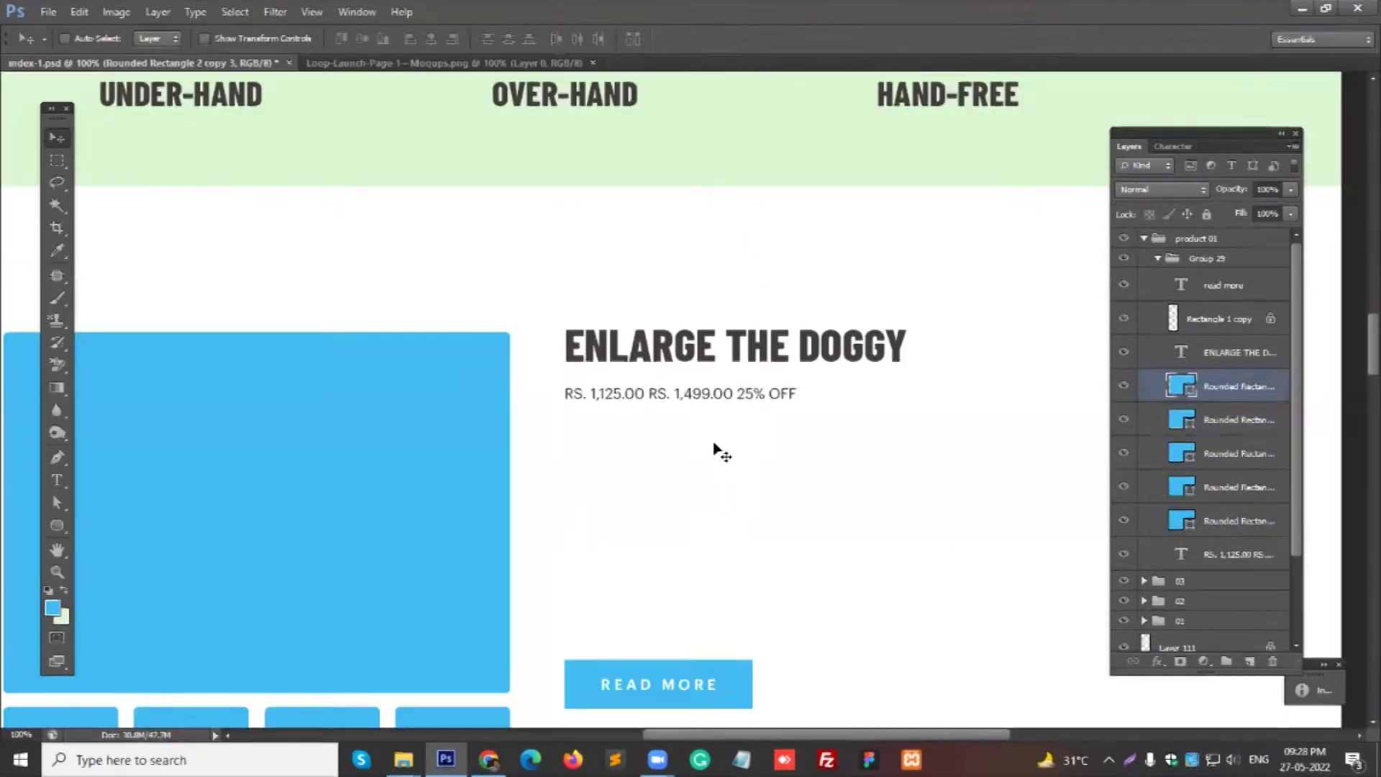
# - Replace the old price text with a new '$ 52.00' line under the heading
pyautogui.hotkey('ctrl', 'a')
pyautogui.hotkey('ctrl', 'c')
pyautogui.press('BackSpace')
pyautogui.hotkey('ctrl', 'Return')
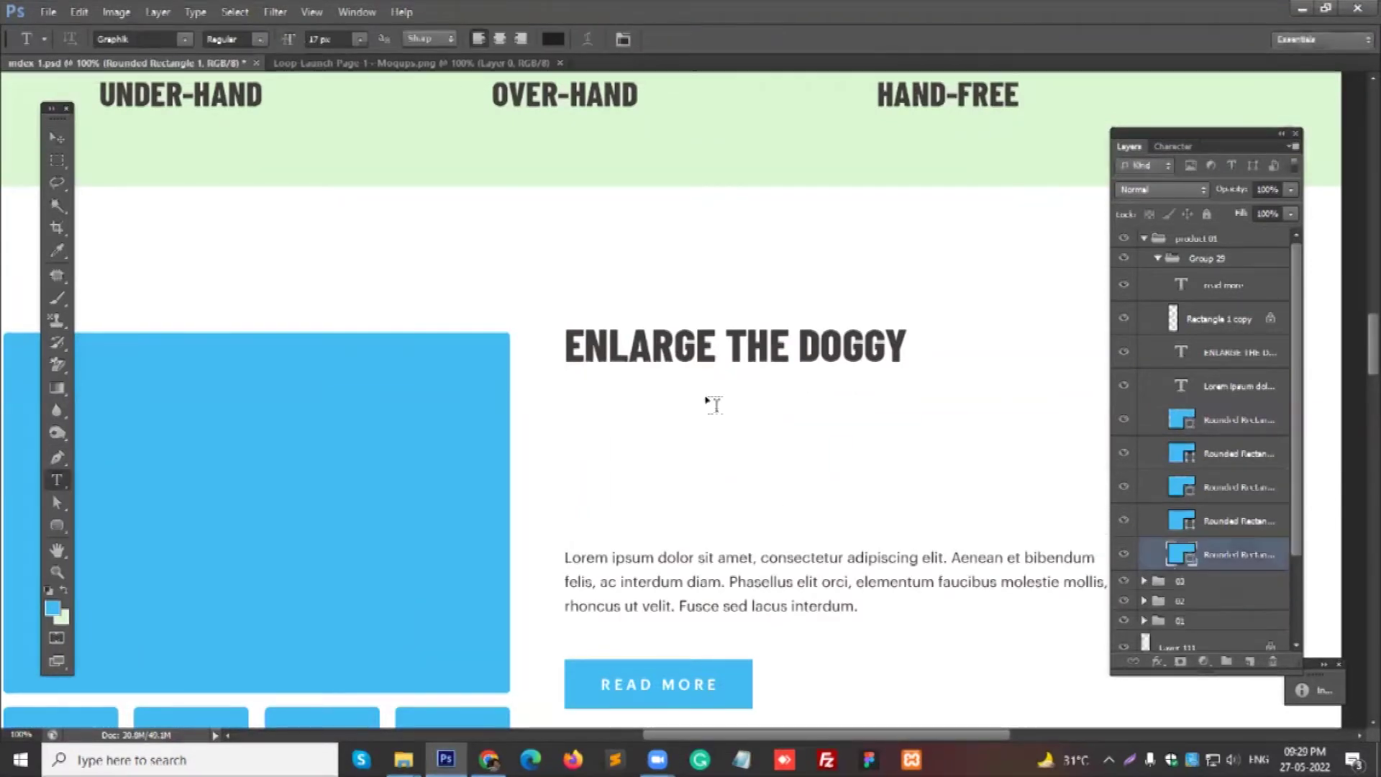
pyautogui.click(581, 396)
pyautogui.hotkey('ctrl', 'v')
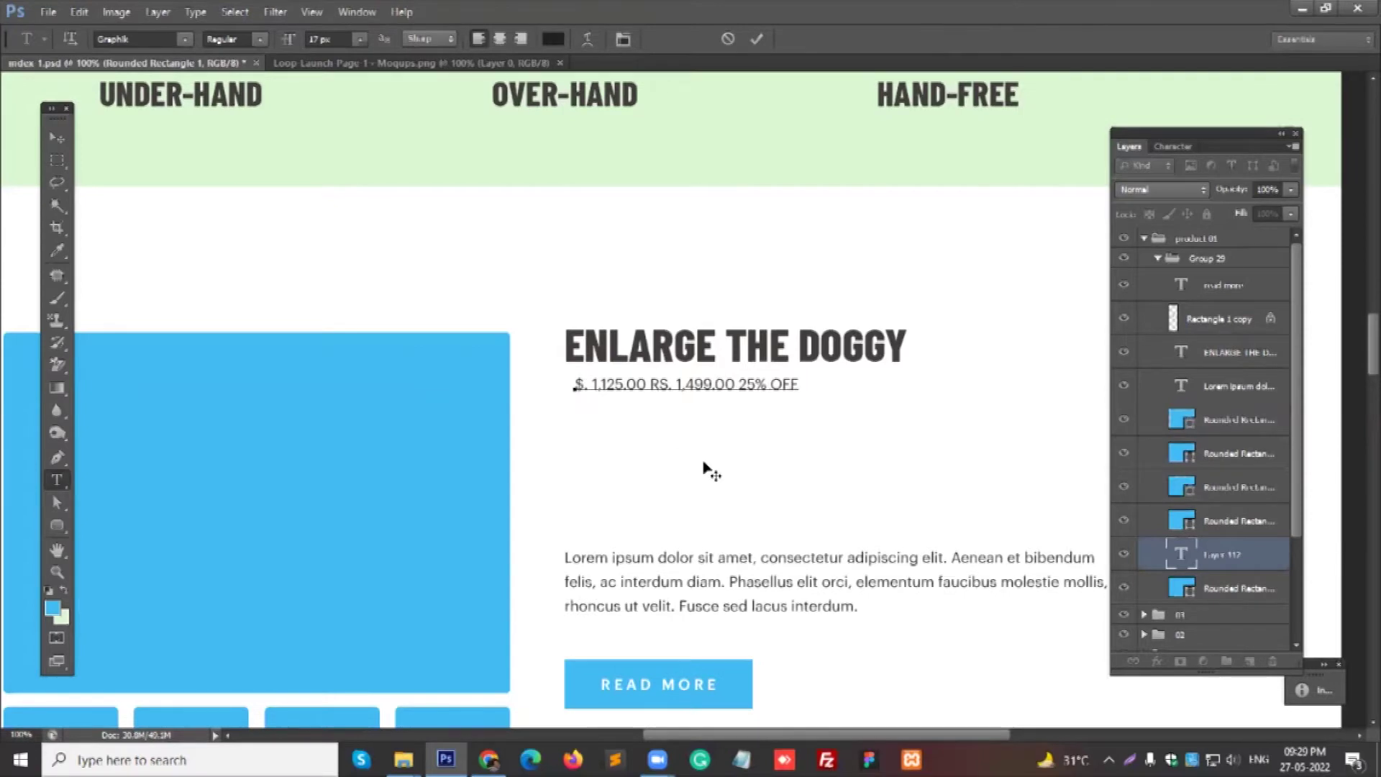
pyautogui.hotkey('shift', 'Right')
pyautogui.hotkey('shift', 'Right')
pyautogui.hotkey('shift', 'Right')
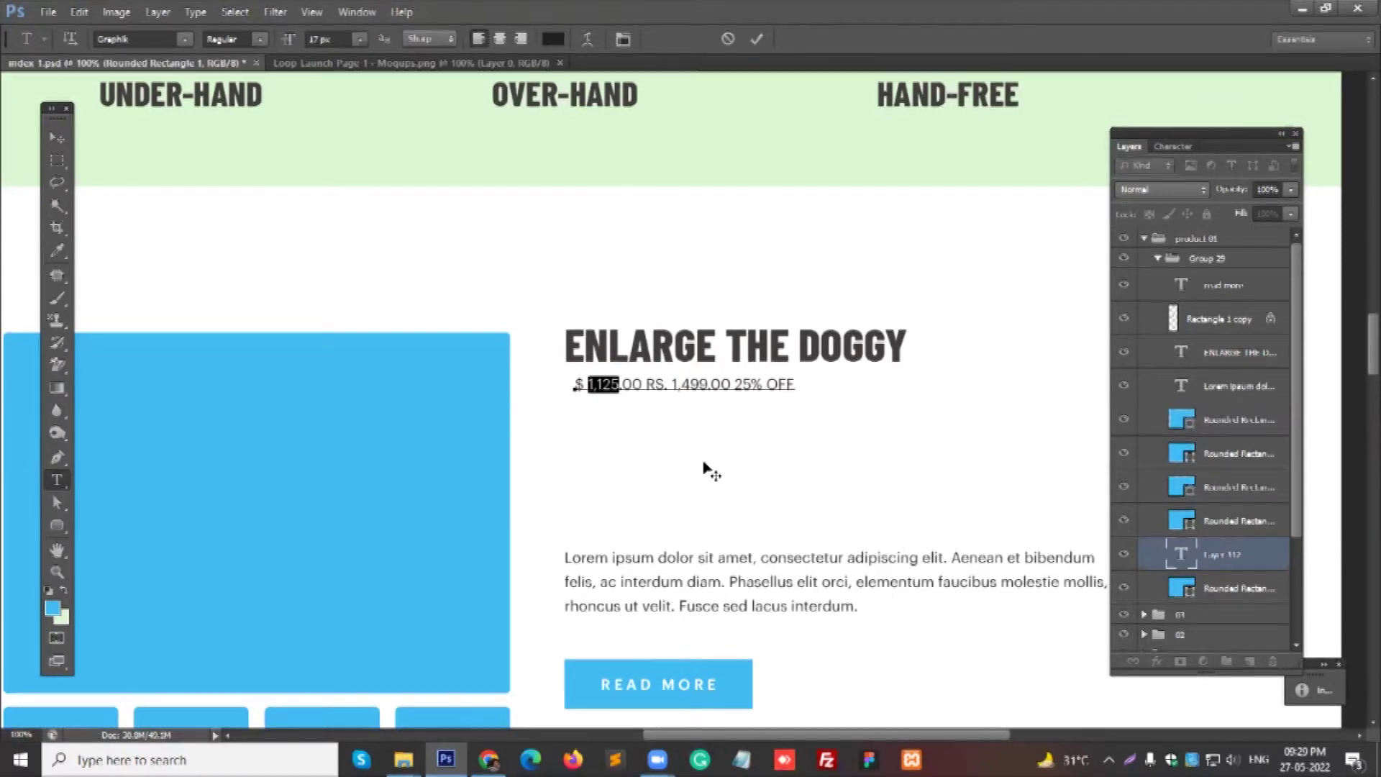
pyautogui.press('Right')
pyautogui.press('Right')
pyautogui.press('Right')
pyautogui.hotkey('shift', 'End')
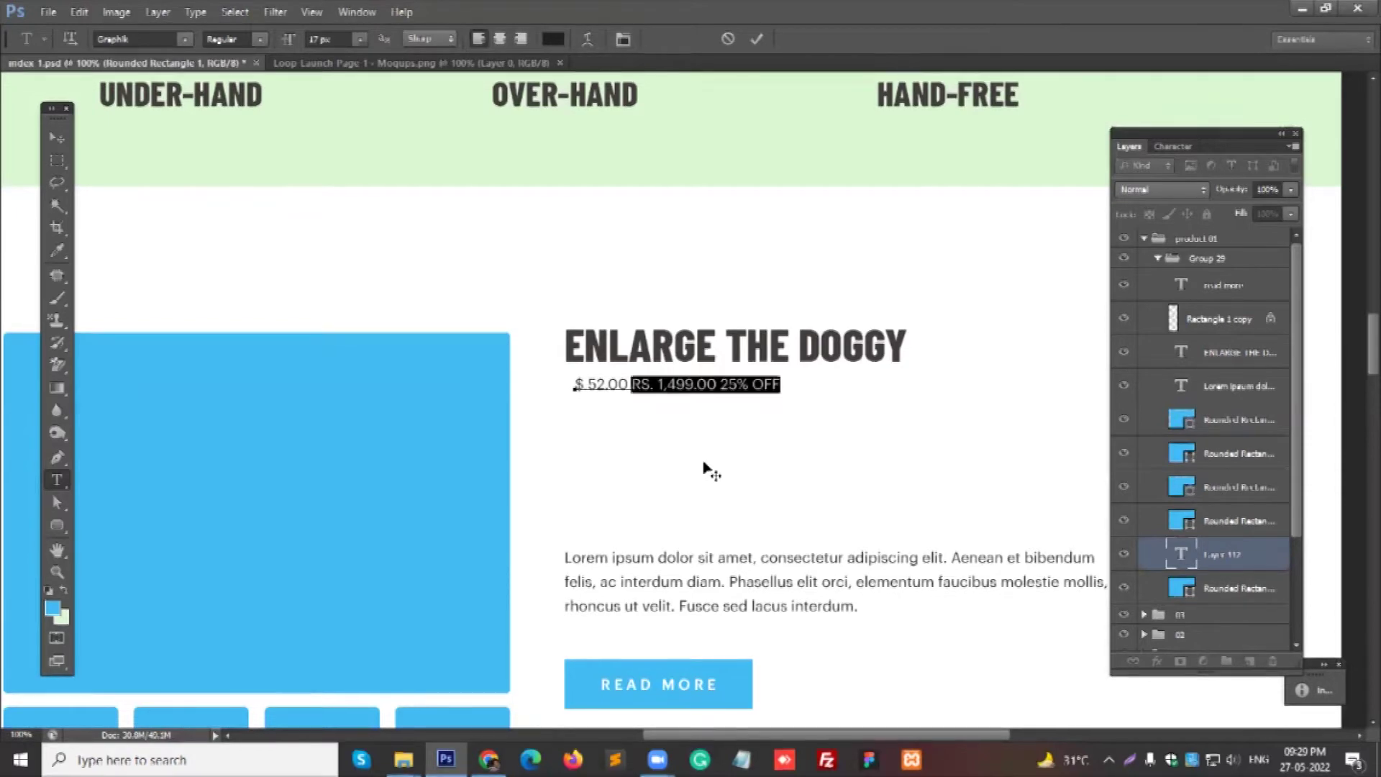
pyautogui.hotkey('ctrl', 'shift', 'Left')
pyautogui.hotkey('ctrl', 'shift', 'Left')
pyautogui.hotkey('ctrl', 'shift', 'Left')
pyautogui.hotkey('shift', 'End')
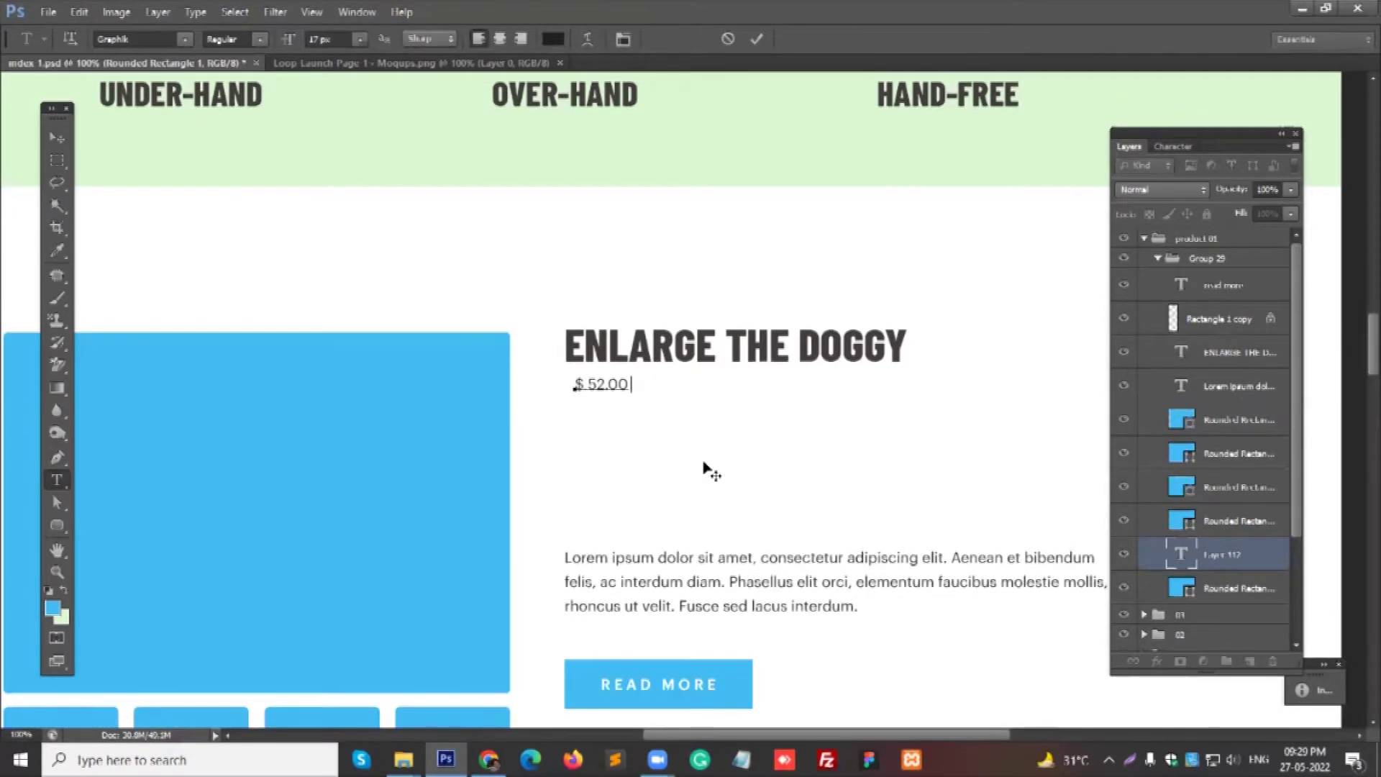
pyautogui.hotkey('ctrl', 'Return')
# - Set the price text to Graphik Medium and resize it to 32 px
pyautogui.click(1173, 146)
pyautogui.doubleClick(1151, 193)
pyautogui.write('40')
pyautogui.press('Return')
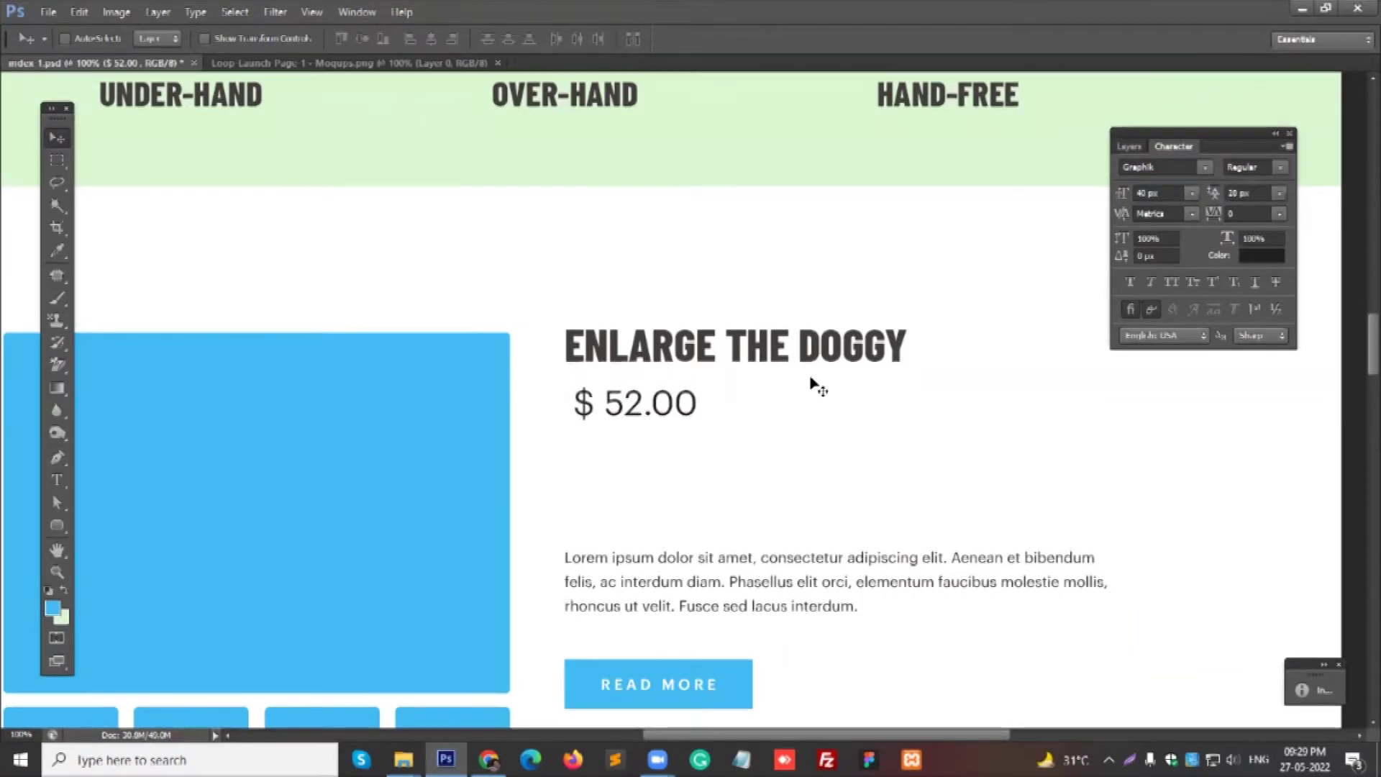
pyautogui.click(1263, 170)
pyautogui.press('Down')
pyautogui.click(1166, 194)
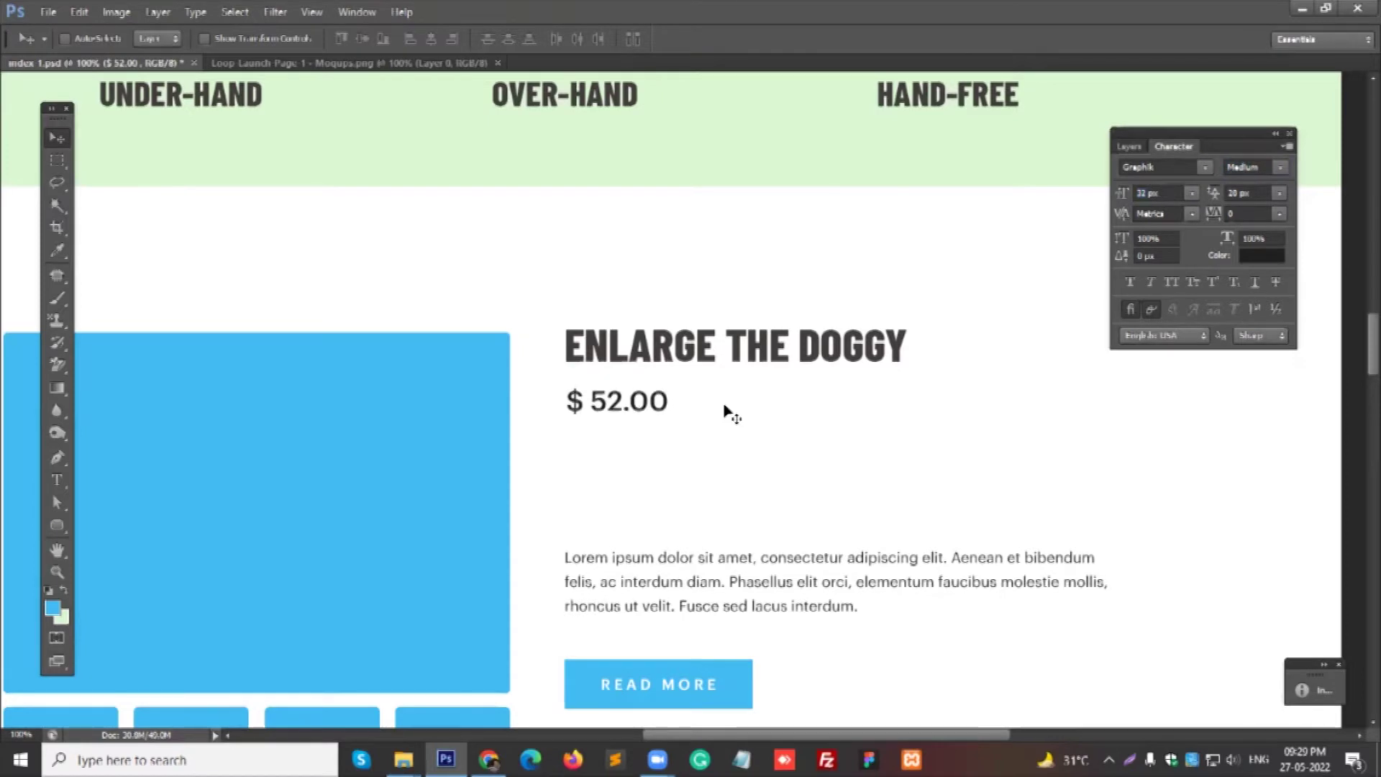
# - Colour the price text blue to match the product section's accent
pyautogui.scroll(5, 804, 397)
pyautogui.scroll(5, 625, 529)
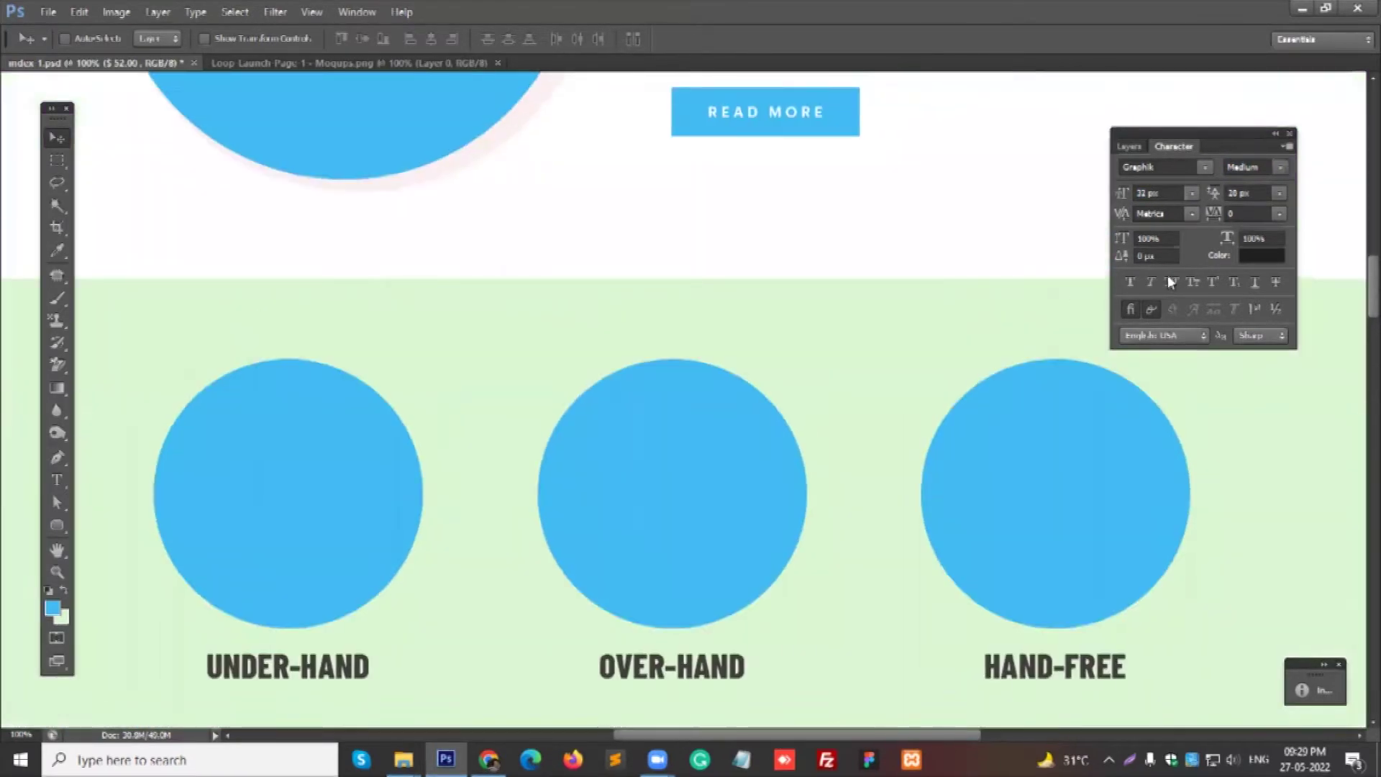
pyautogui.scroll(5, 1114, 298)
pyautogui.scroll(-5, 717, 576)
pyautogui.scroll(-5, 707, 513)
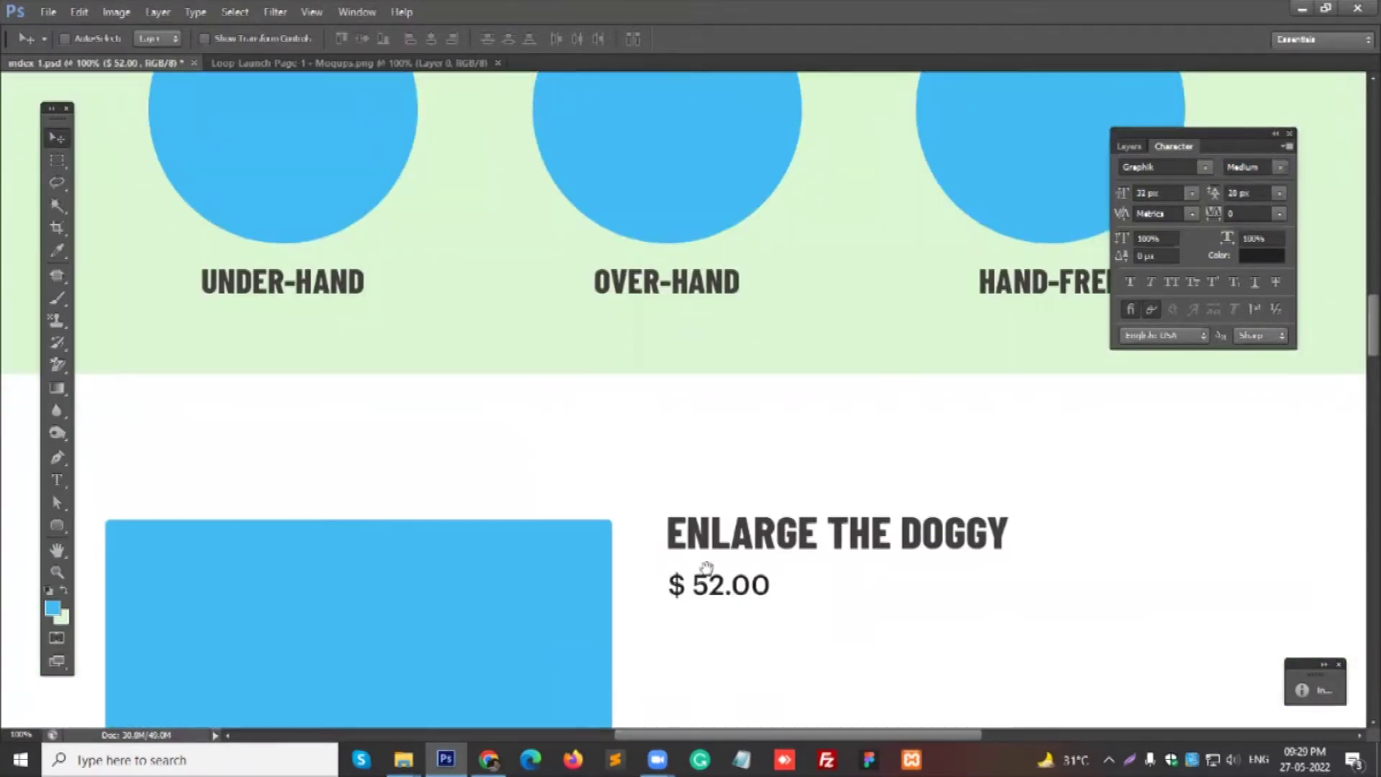
pyautogui.moveTo(701, 568); pyautogui.dragTo(641, 237)
pyautogui.click(1262, 255)
pyautogui.click(1159, 416)
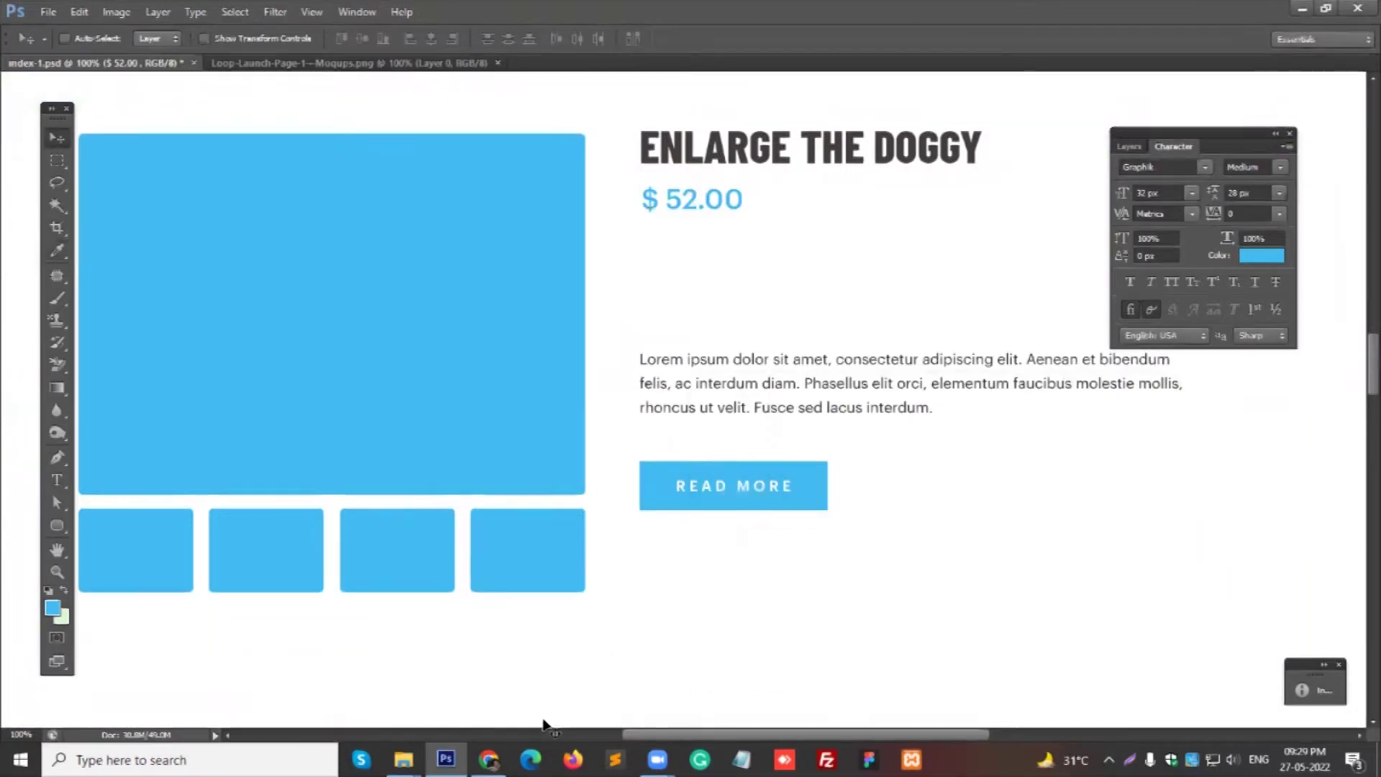
pyautogui.scroll(5, 1354, 168)
pyautogui.scroll(8, 1354, 168)
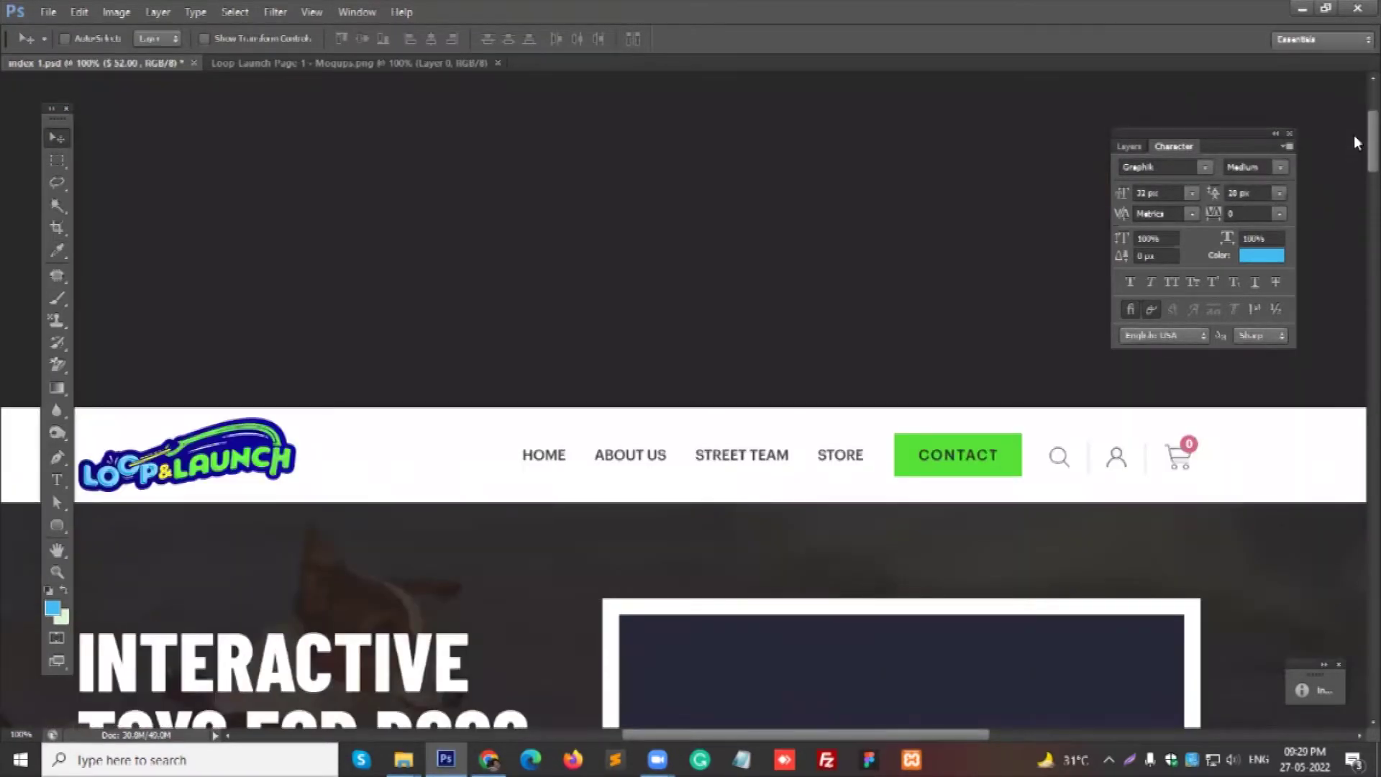
# - Set the background colour swatch to dark blue
pyautogui.click(63, 617)
pyautogui.click(948, 503)
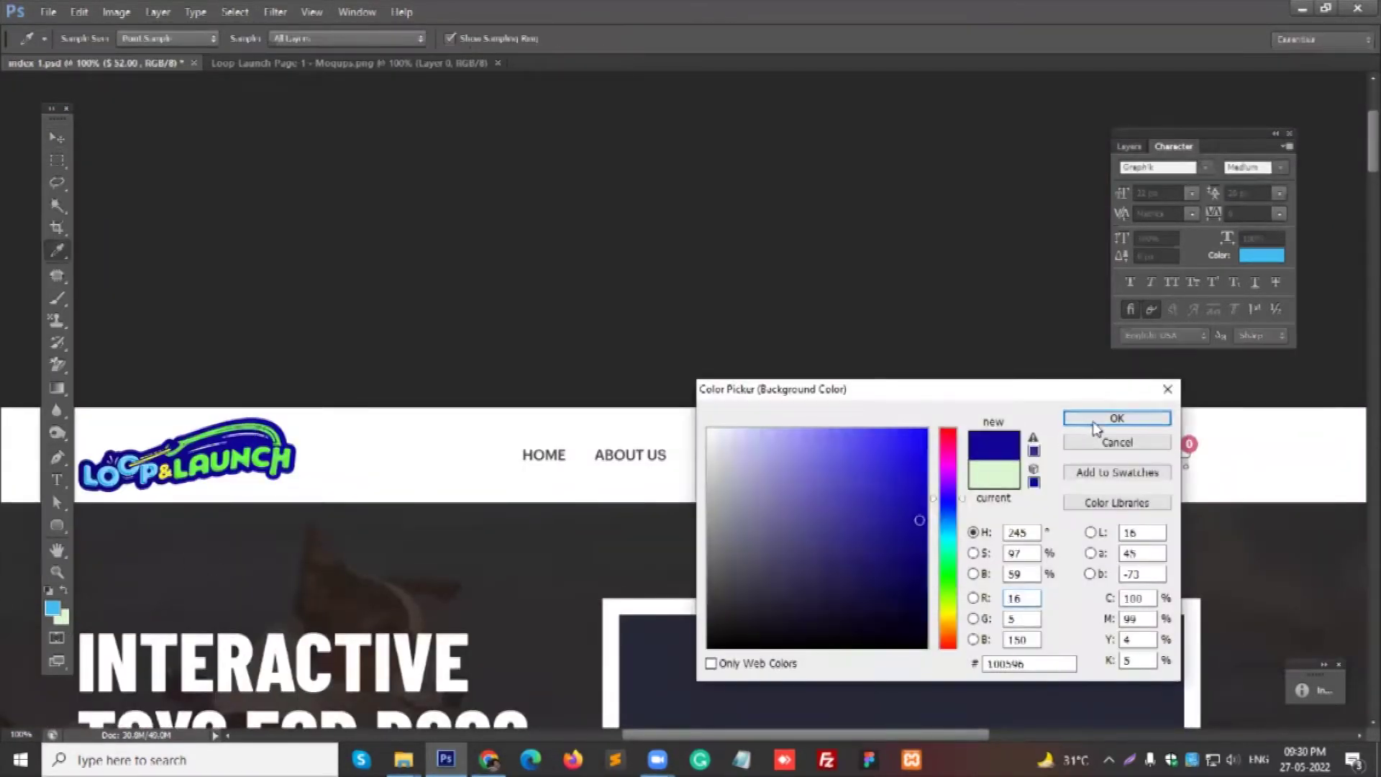
pyautogui.click(1117, 417)
pyautogui.moveTo(1356, 182); pyautogui.dragTo(1357, 372)
pyautogui.scroll(4, 687, 345)
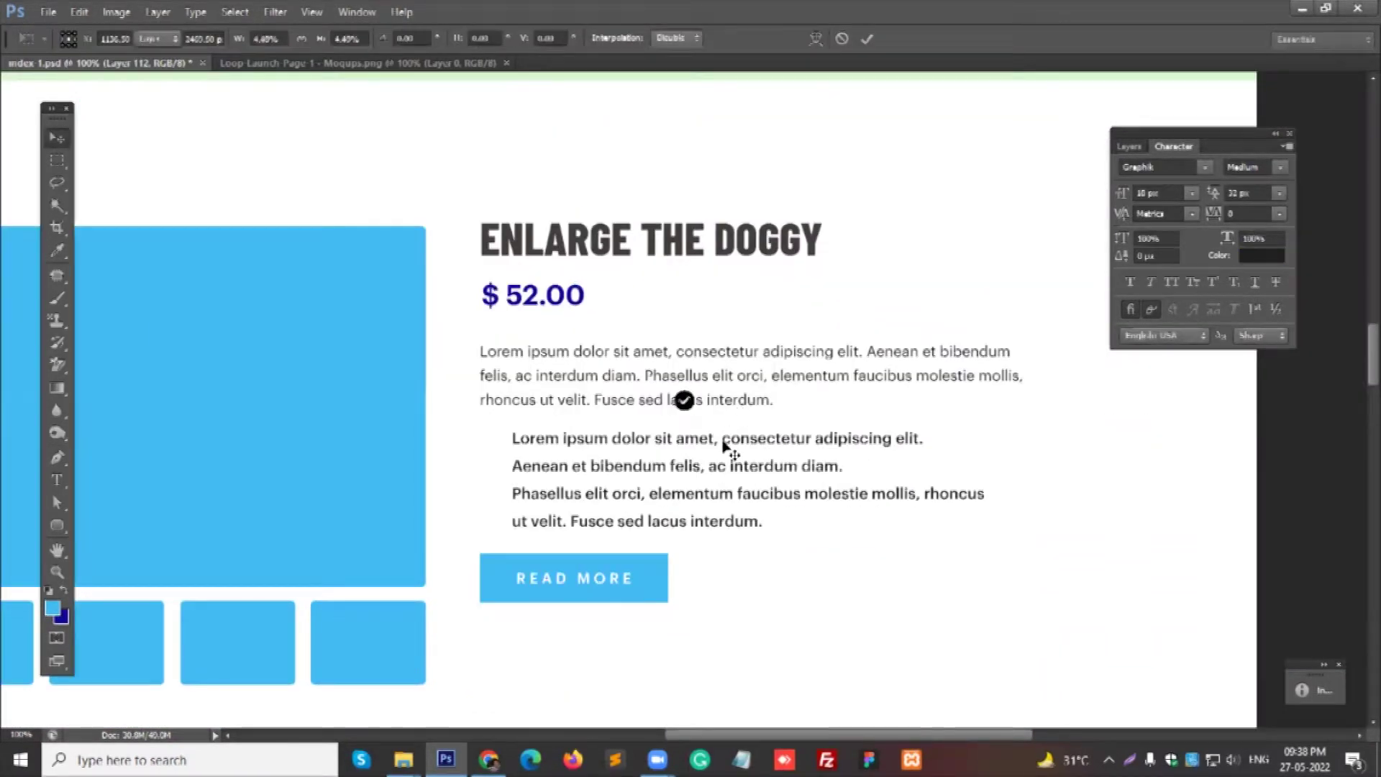
# - Place the checkmark beside the first bold bullet and set bullet leading to 36 px
pyautogui.press('Return')
pyautogui.moveTo(723, 446); pyautogui.dragTo(530, 484)
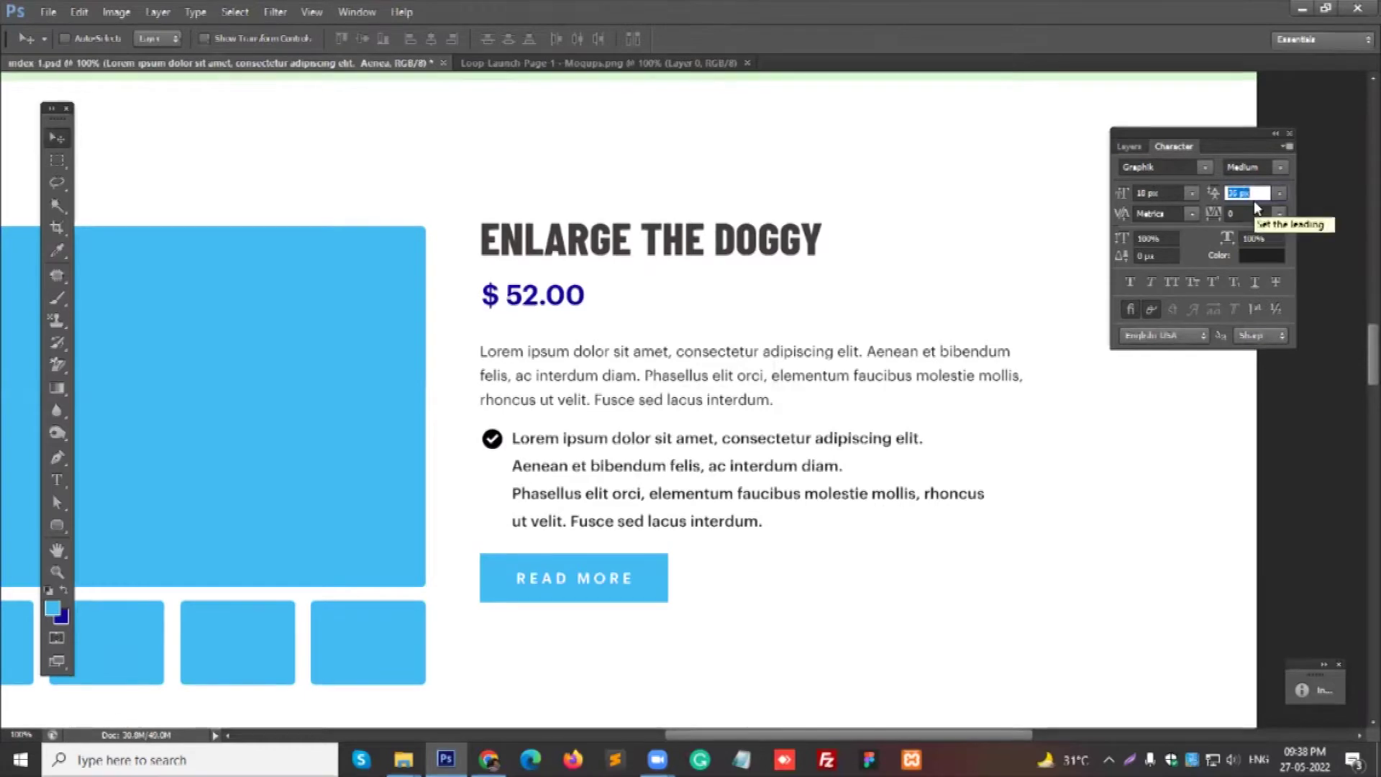
pyautogui.write('36')
pyautogui.press('Return')
pyautogui.moveTo(495, 446); pyautogui.dragTo(497, 450)
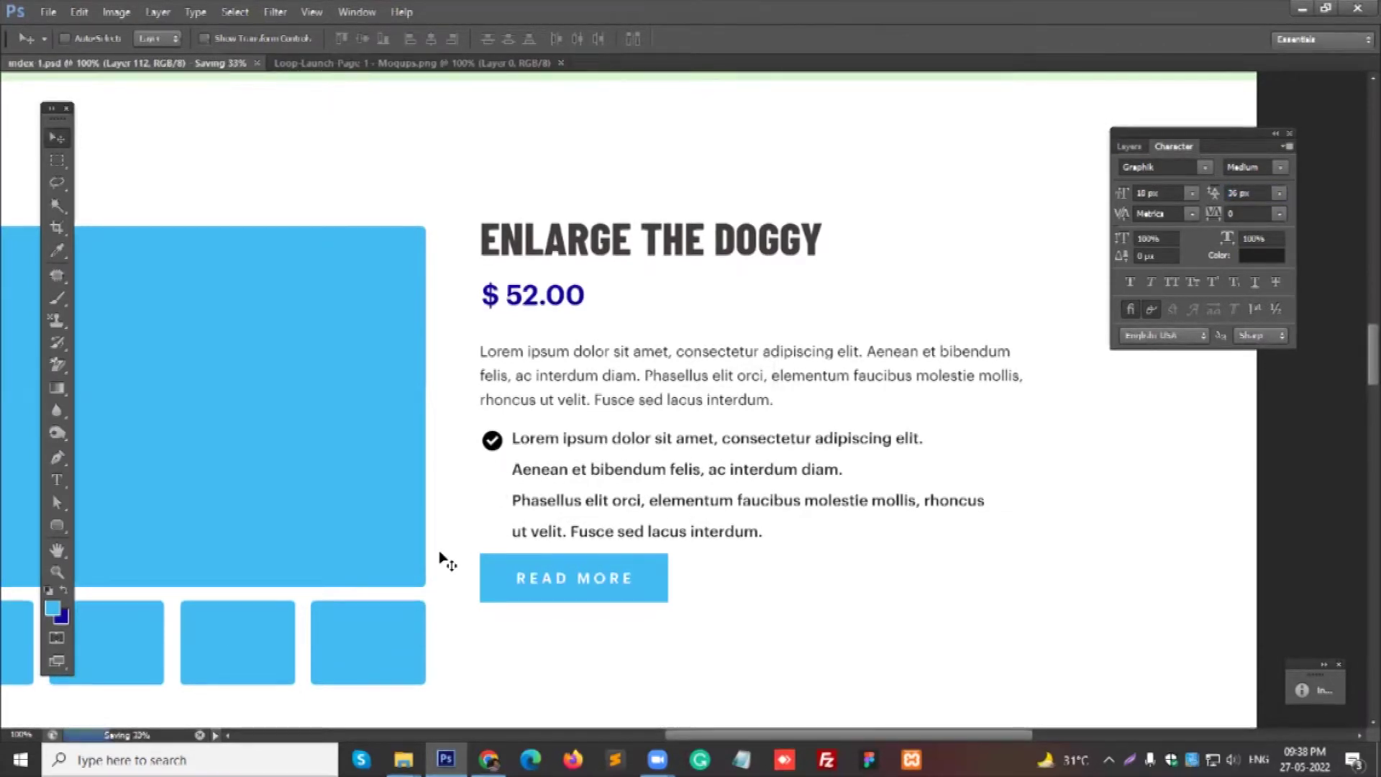
# - Colour the checkmark blue and duplicate it beside each remaining bullet line
pyautogui.hscroll(-3, 444, 560)
pyautogui.scroll(-1, 234, 575)
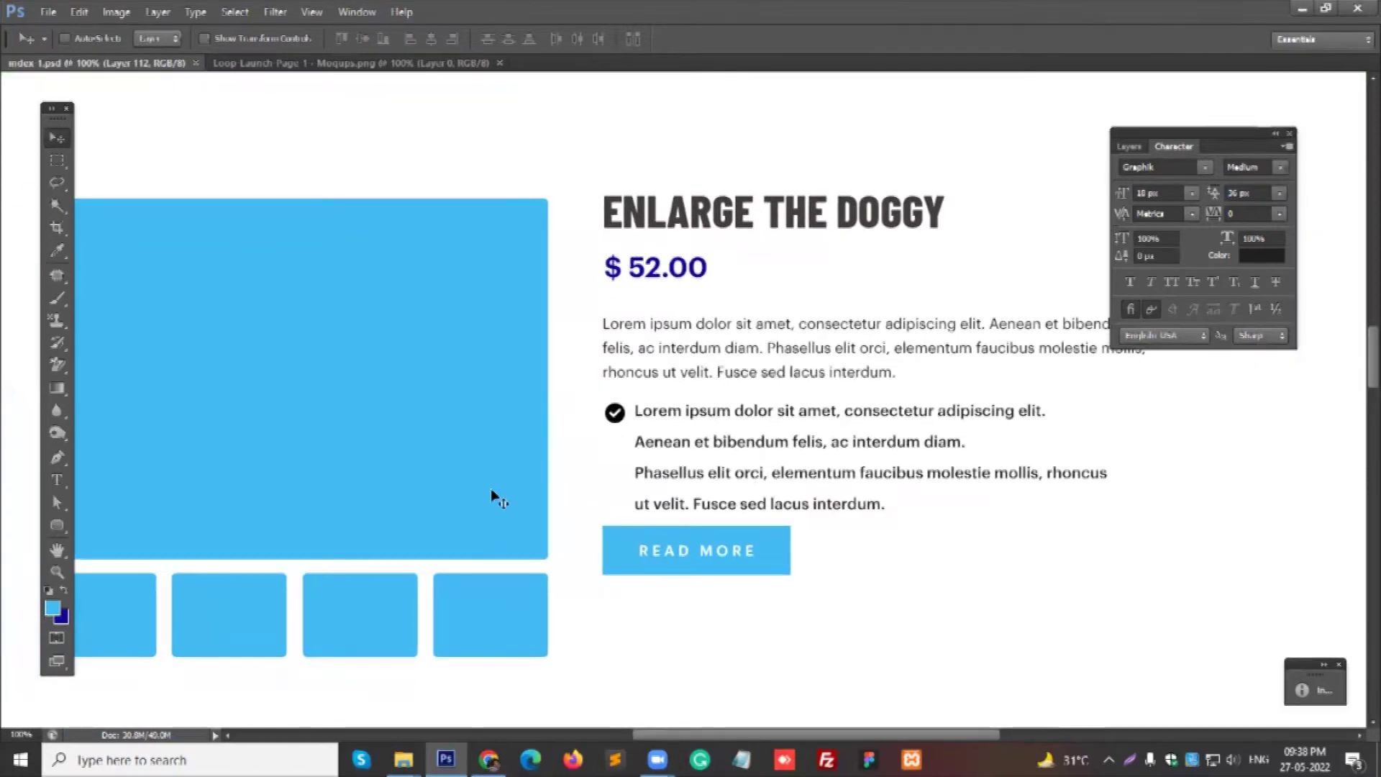
pyautogui.hotkey('shift', 'alt', 'BackSpace')
pyautogui.hotkey('ctrl', 'j')
pyautogui.hotkey('shift', 'Down')
pyautogui.hotkey('shift', 'Down')
pyautogui.hotkey('shift', 'Down')
pyautogui.press('Down')
pyautogui.press('Down')
pyautogui.press('Down')
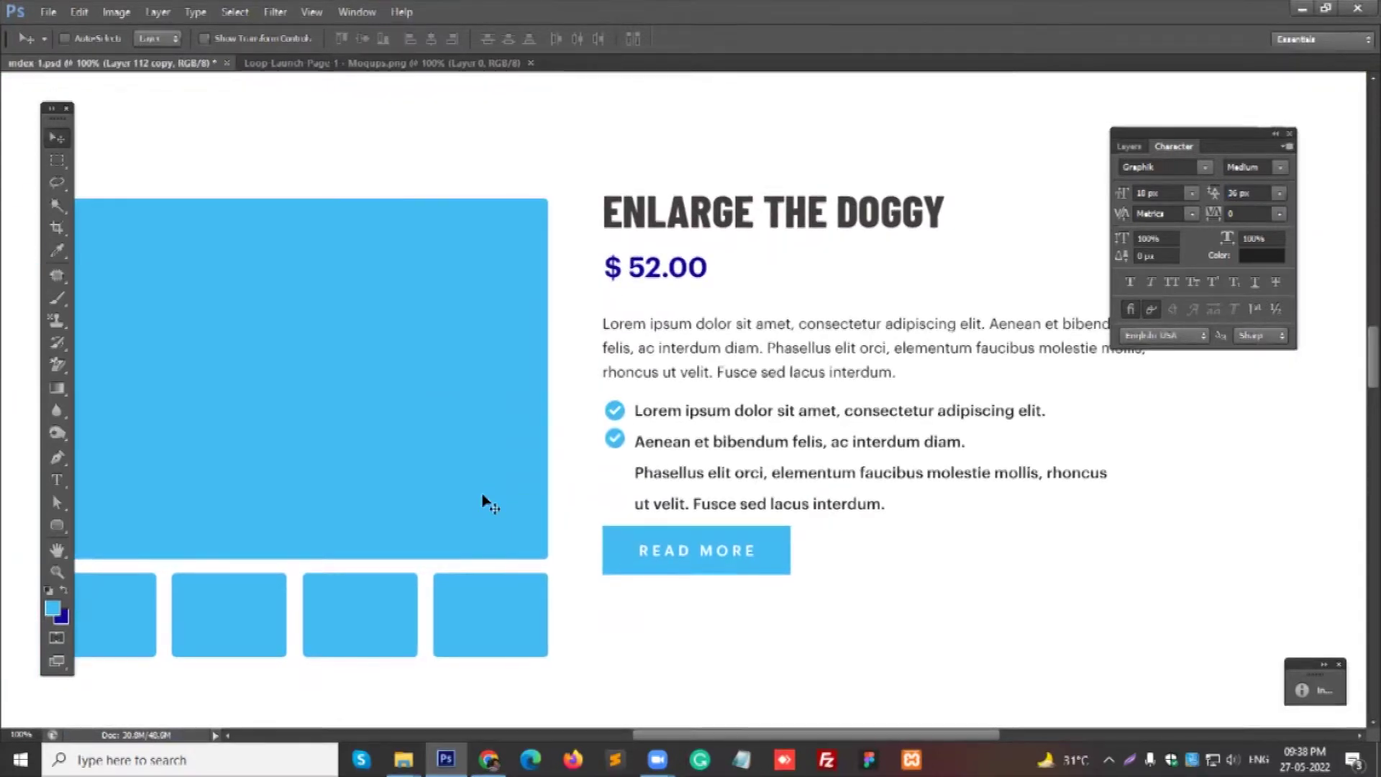
pyautogui.hotkey('ctrl', 'j')
pyautogui.hotkey('shift', 'Down')
pyautogui.hotkey('shift', 'Down')
pyautogui.hotkey('shift', 'Down')
pyautogui.press('Down')
pyautogui.press('Down')
pyautogui.press('Down')
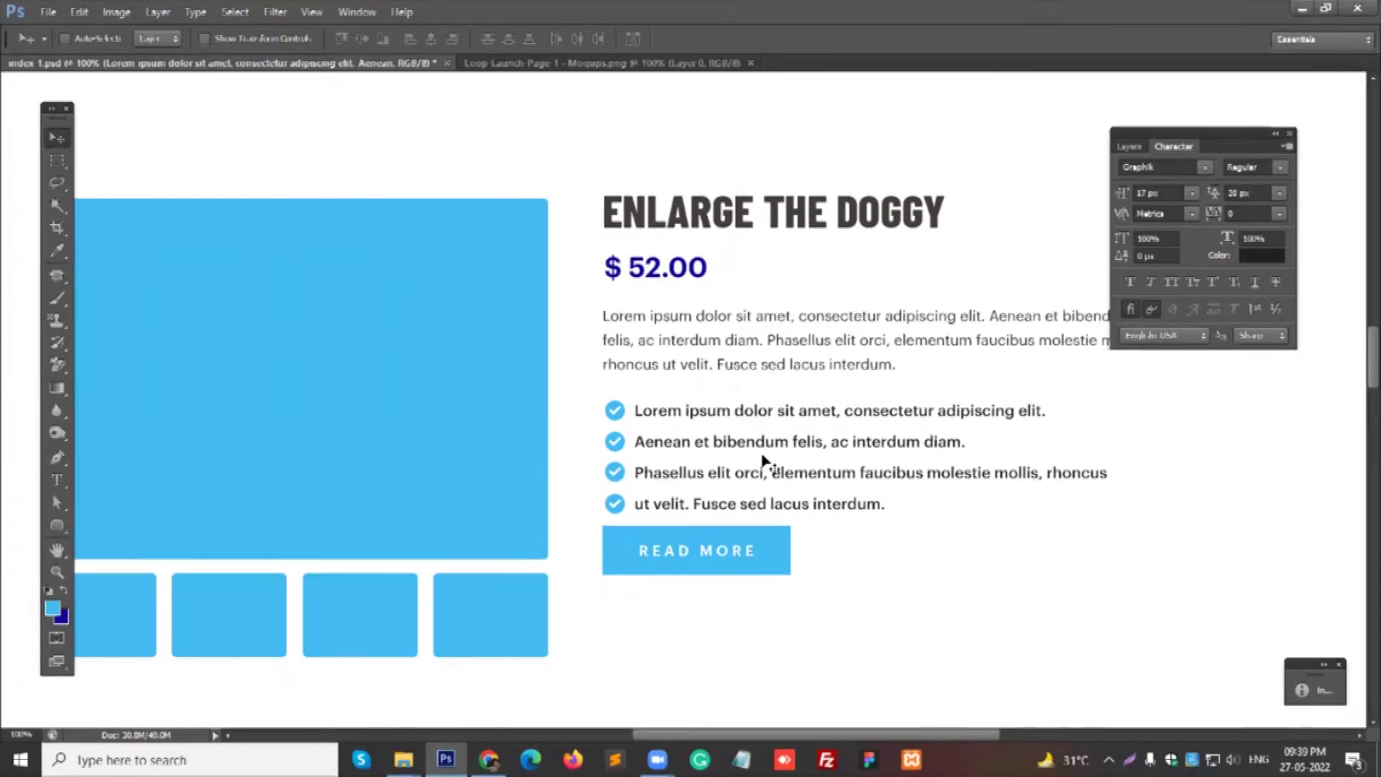
# - Move the READ MORE button down below the bullet list
pyautogui.scroll(1, 764, 475)
pyautogui.keyDown('ctrl'); pyautogui.click(775, 564); pyautogui.keyUp('ctrl')
pyautogui.hotkey('shift', 'Down')
pyautogui.hotkey('shift', 'Down')
pyautogui.hotkey('shift', 'Down')
pyautogui.hotkey('shift', 'Down')
pyautogui.press('Down')
pyautogui.press('Down')
pyautogui.press('Down')
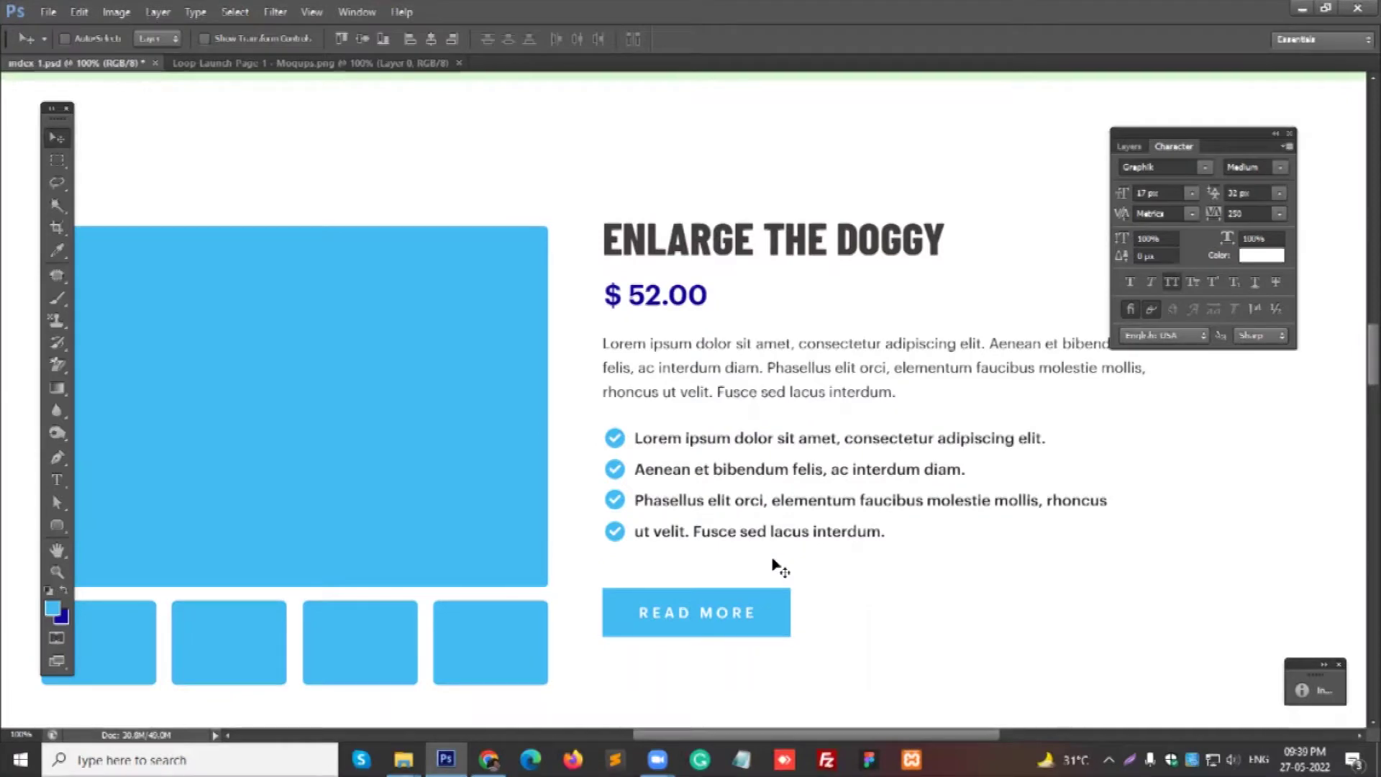
pyautogui.press('t')
pyautogui.scroll(-1, 726, 596)
# - Relabel the button 'BUY NOW' and pull its rectangle's right edge in slightly
pyautogui.write('buy now')
pyautogui.hotkey('ctrl', 'Return')
pyautogui.moveTo(739, 561); pyautogui.dragTo(875, 637)
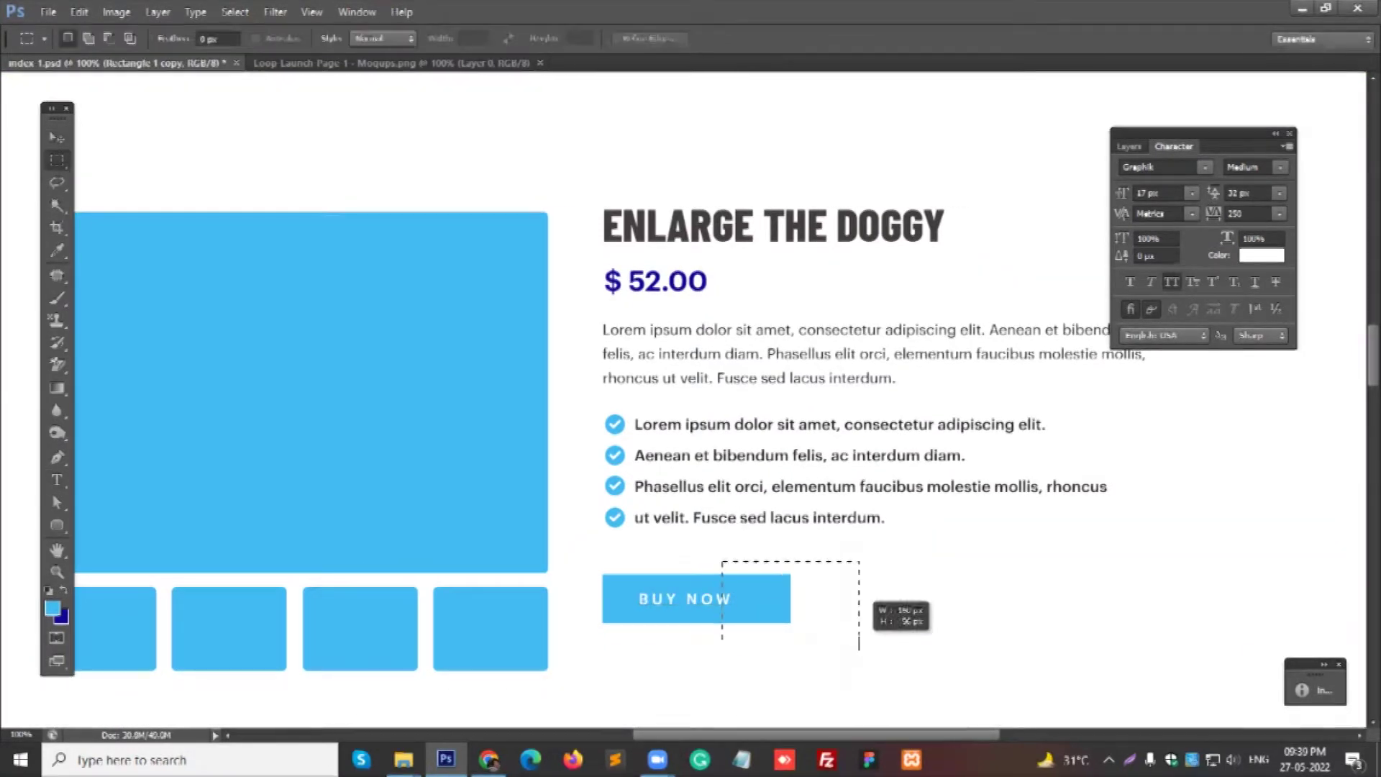
pyautogui.press('Left')
pyautogui.press('Left')
pyautogui.press('Left')
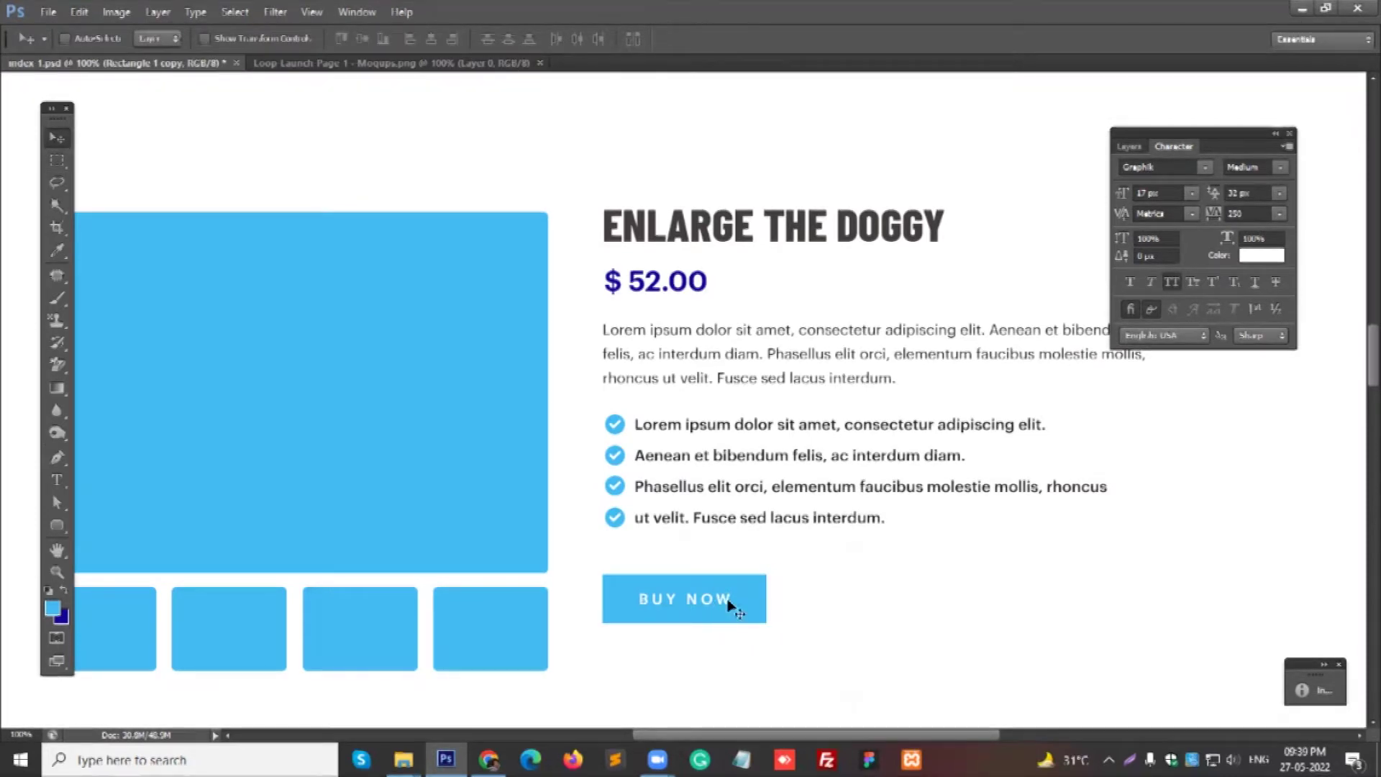
# - Group the product's image rectangles into a group named 'img'
pyautogui.click(1128, 146)
pyautogui.click(1207, 258)
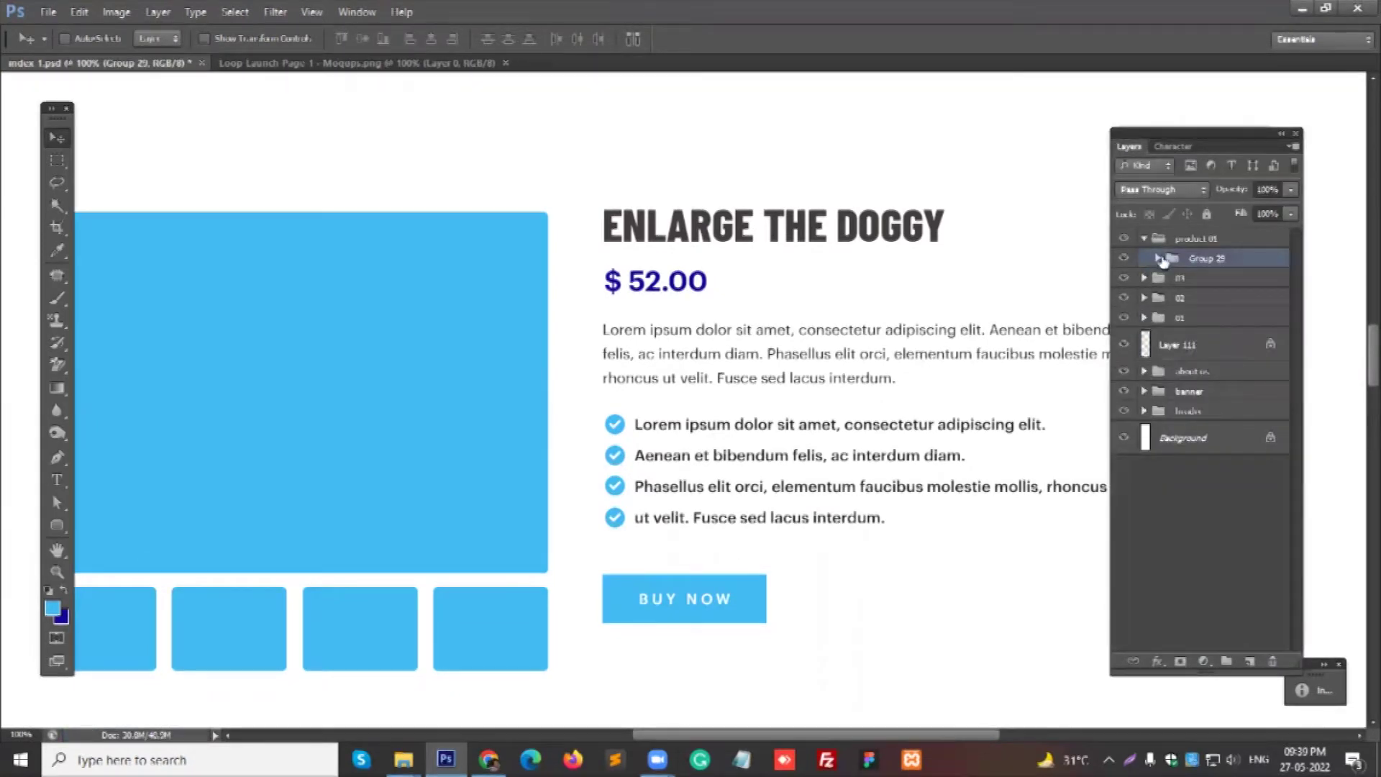
pyautogui.moveTo(502, 420); pyautogui.dragTo(504, 429)
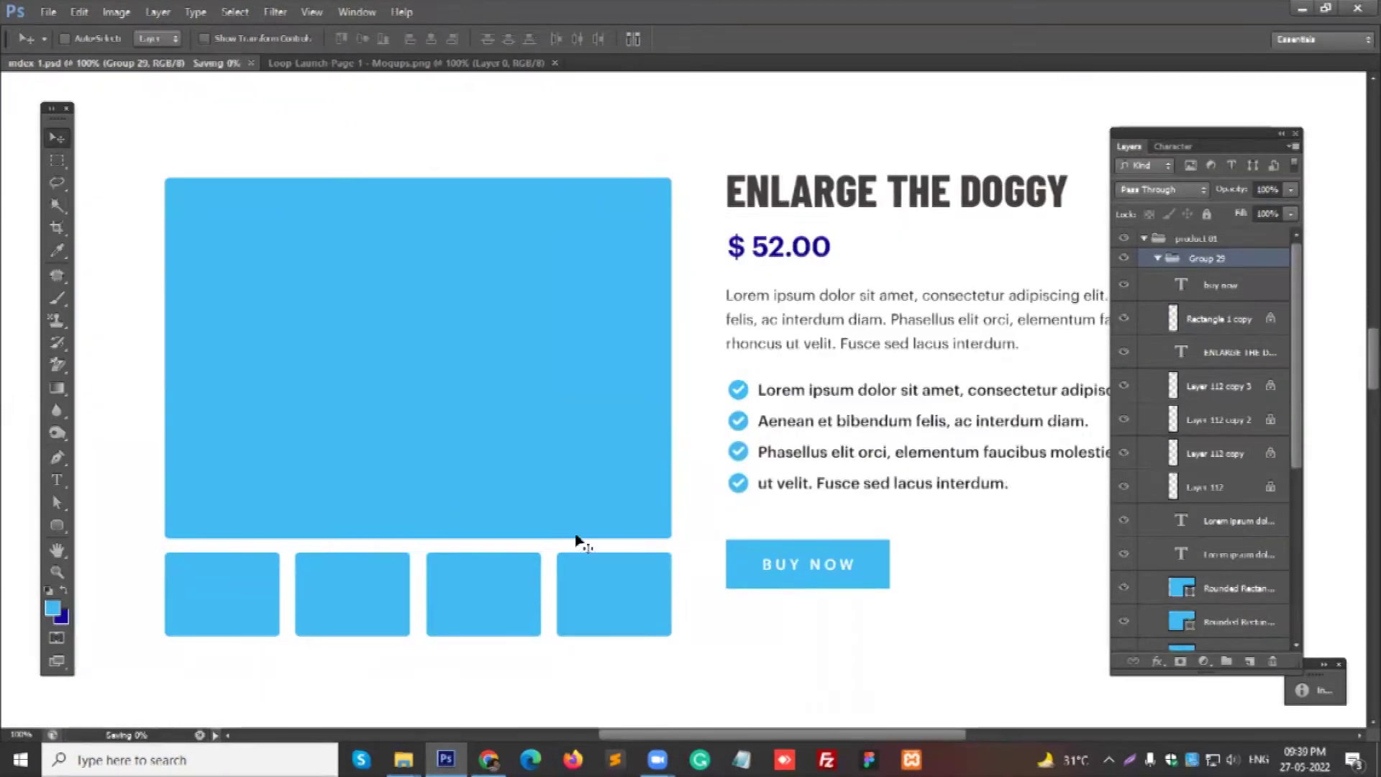
pyautogui.keyDown('ctrl'); pyautogui.click(601, 592); pyautogui.keyUp('ctrl')
pyautogui.keyDown('ctrl'); pyautogui.keyDown('shift'); pyautogui.click(456, 593); pyautogui.keyUp('shift'); pyautogui.keyUp('ctrl')
pyautogui.keyDown('ctrl'); pyautogui.keyDown('shift'); pyautogui.click(262, 599); pyautogui.keyUp('shift'); pyautogui.keyUp('ctrl')
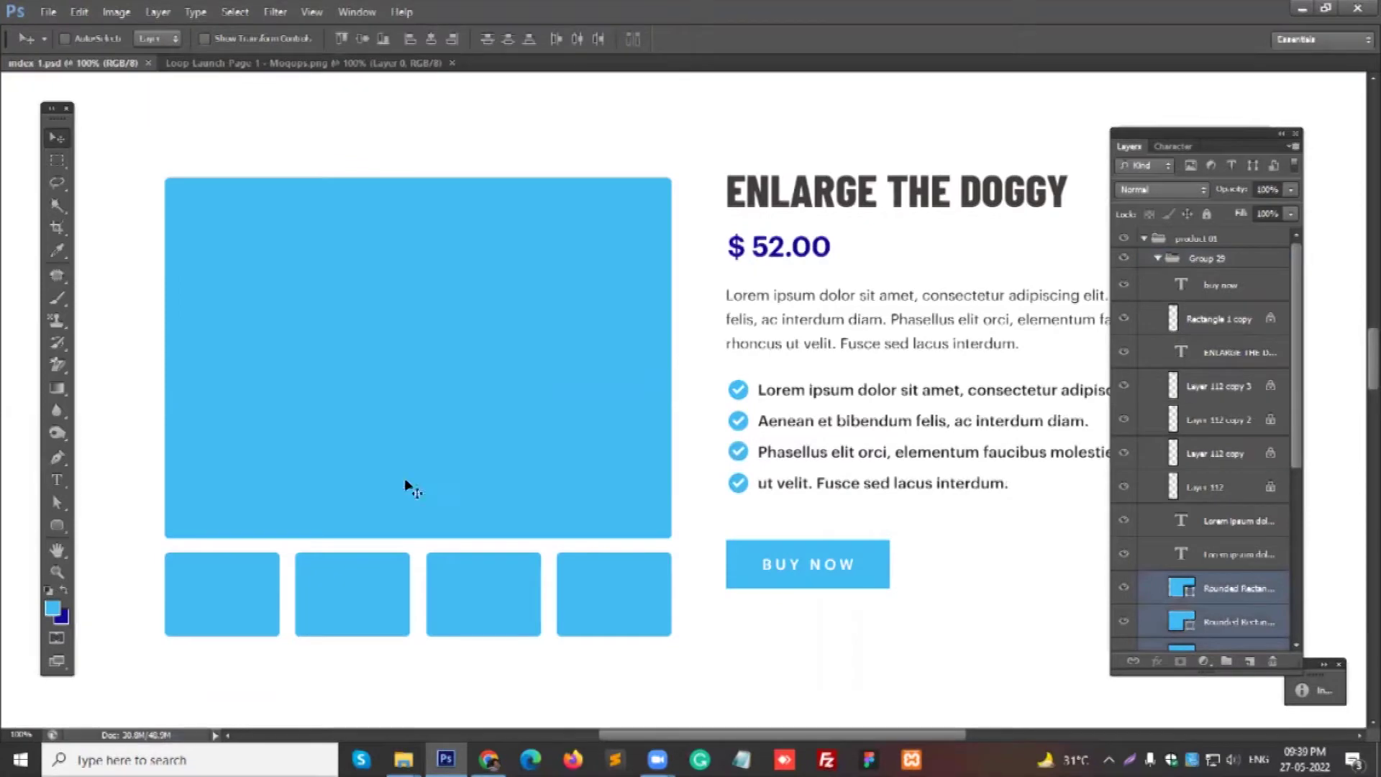
pyautogui.scroll(-3, 1208, 504)
pyautogui.hotkey('ctrl', 'g')
pyautogui.doubleClick(1218, 422)
pyautogui.write('img')
# - Move 'img' below the $ 52.00 layer and rename Group 29 to 'text'
pyautogui.scroll(3, 1191, 323)
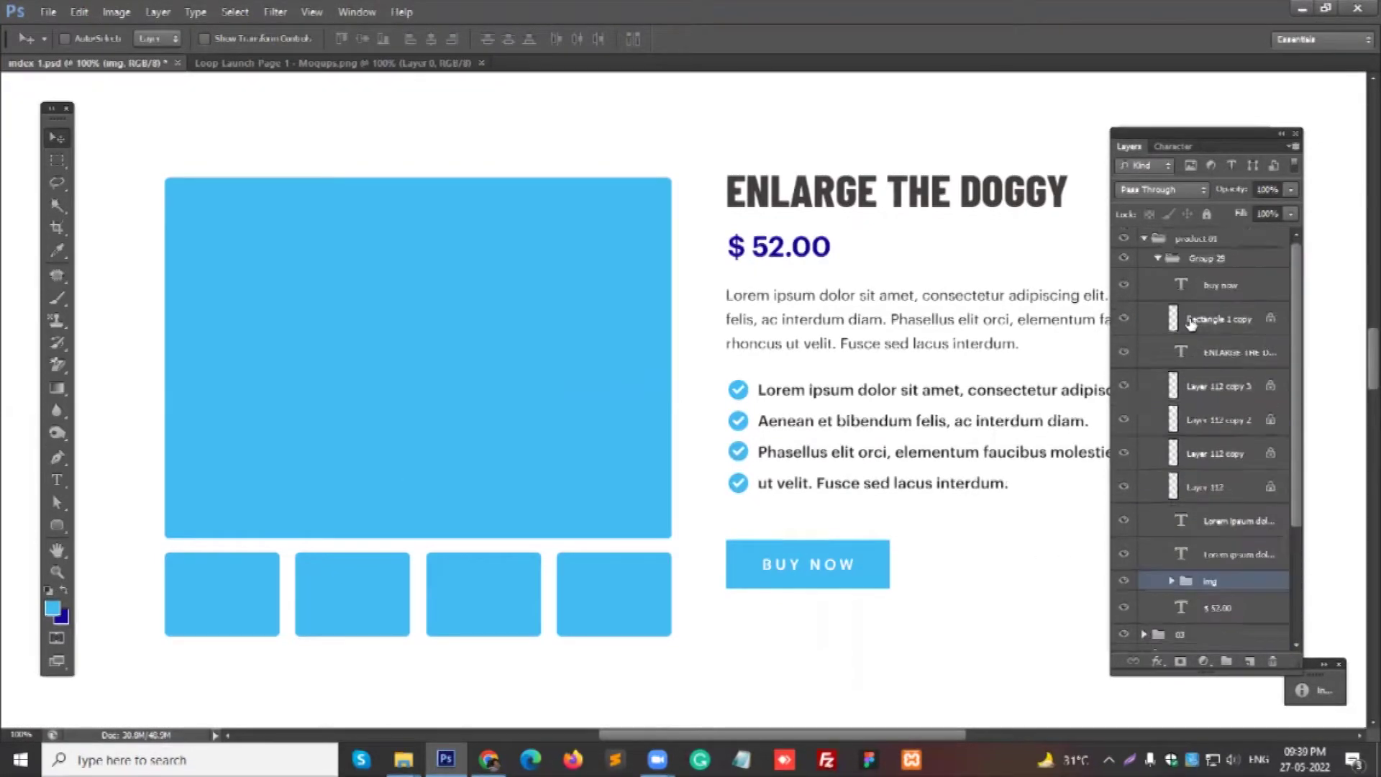
pyautogui.hotkey('ctrl', ']')
pyautogui.hotkey('ctrl', ']')
pyautogui.hotkey('ctrl', '[')
pyautogui.hotkey('ctrl', '[')
pyautogui.hotkey('ctrl', '[')
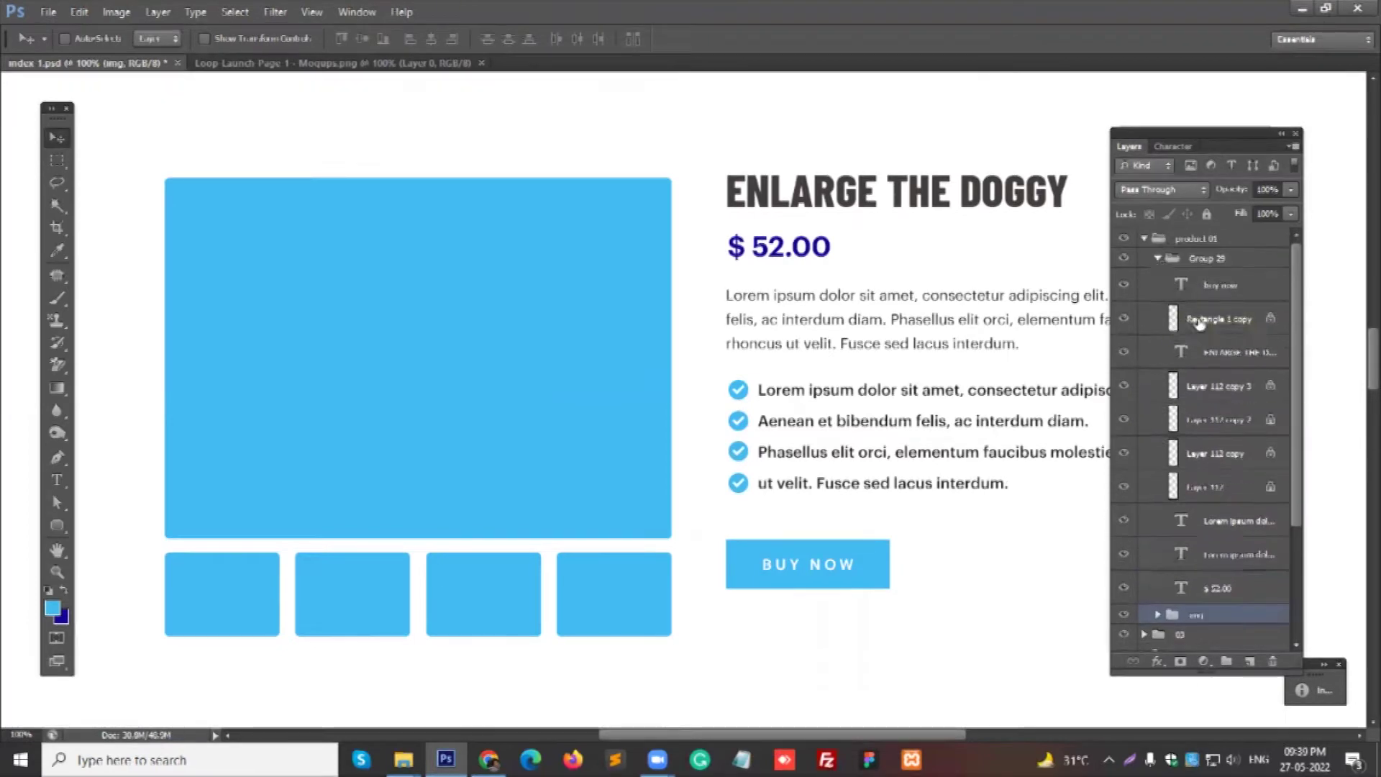
pyautogui.click(1157, 258)
pyautogui.click(1206, 259)
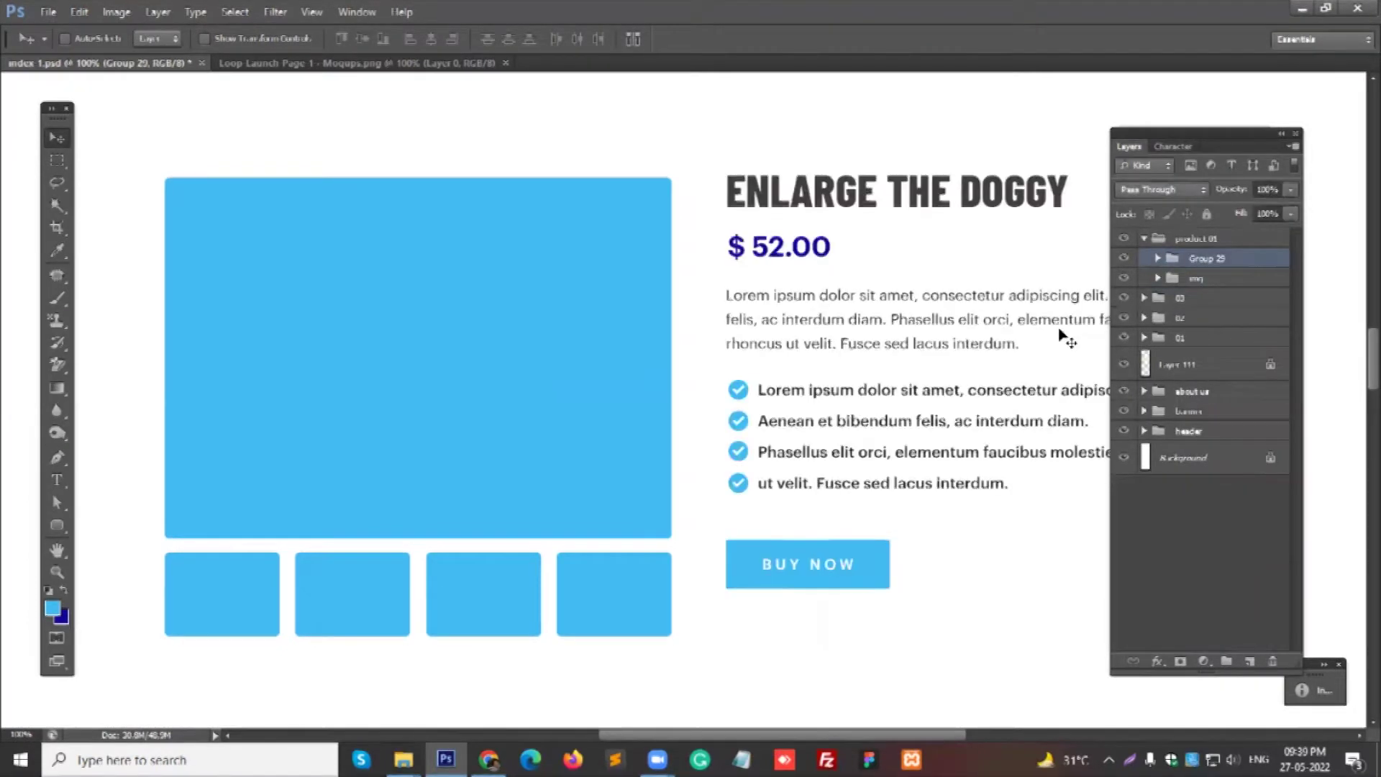
pyautogui.doubleClick(1202, 258)
pyautogui.write('text')
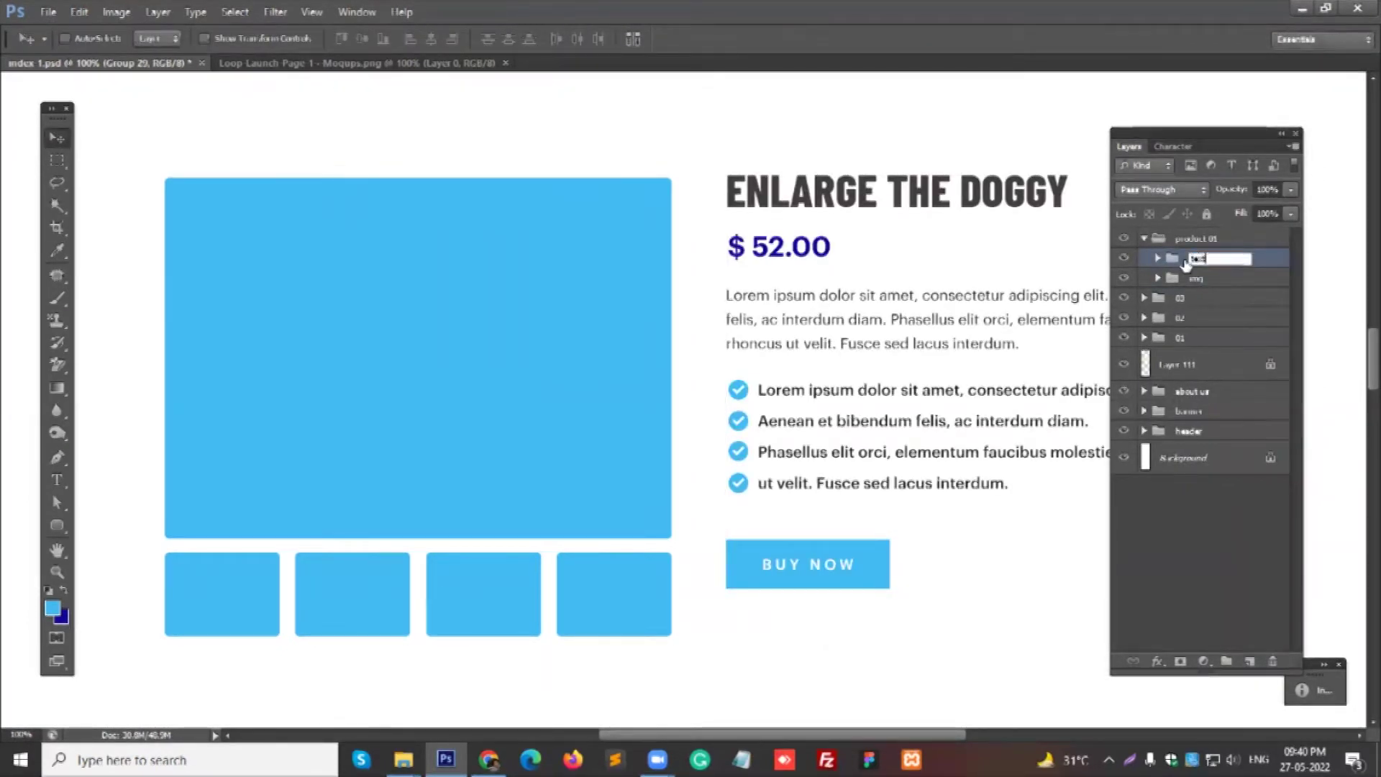
pyautogui.keyDown('shift'); pyautogui.click(1205, 280); pyautogui.keyUp('shift')
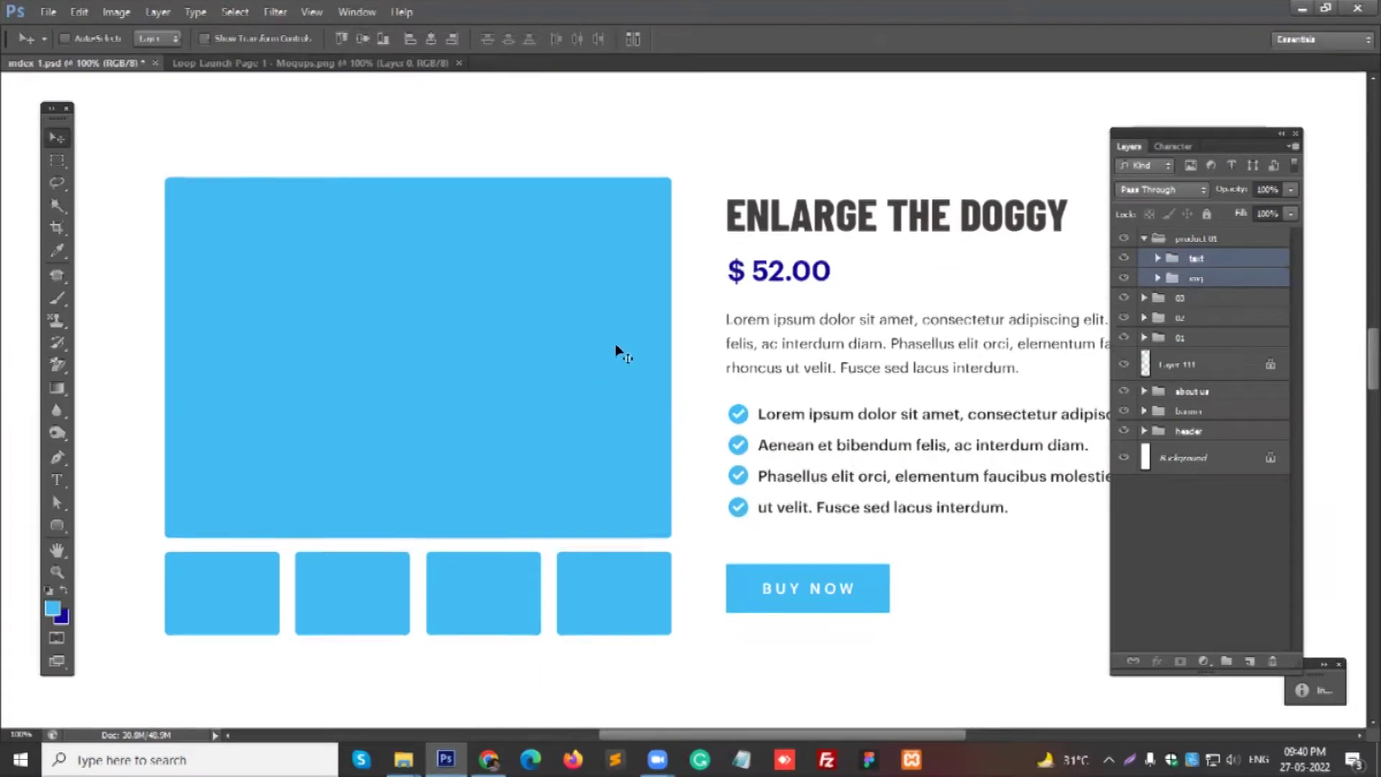
# - Save index-1.psd and switch over to the Loop-Launch wireframe
pyautogui.scroll(2, 1069, 351)
pyautogui.press('Tab')
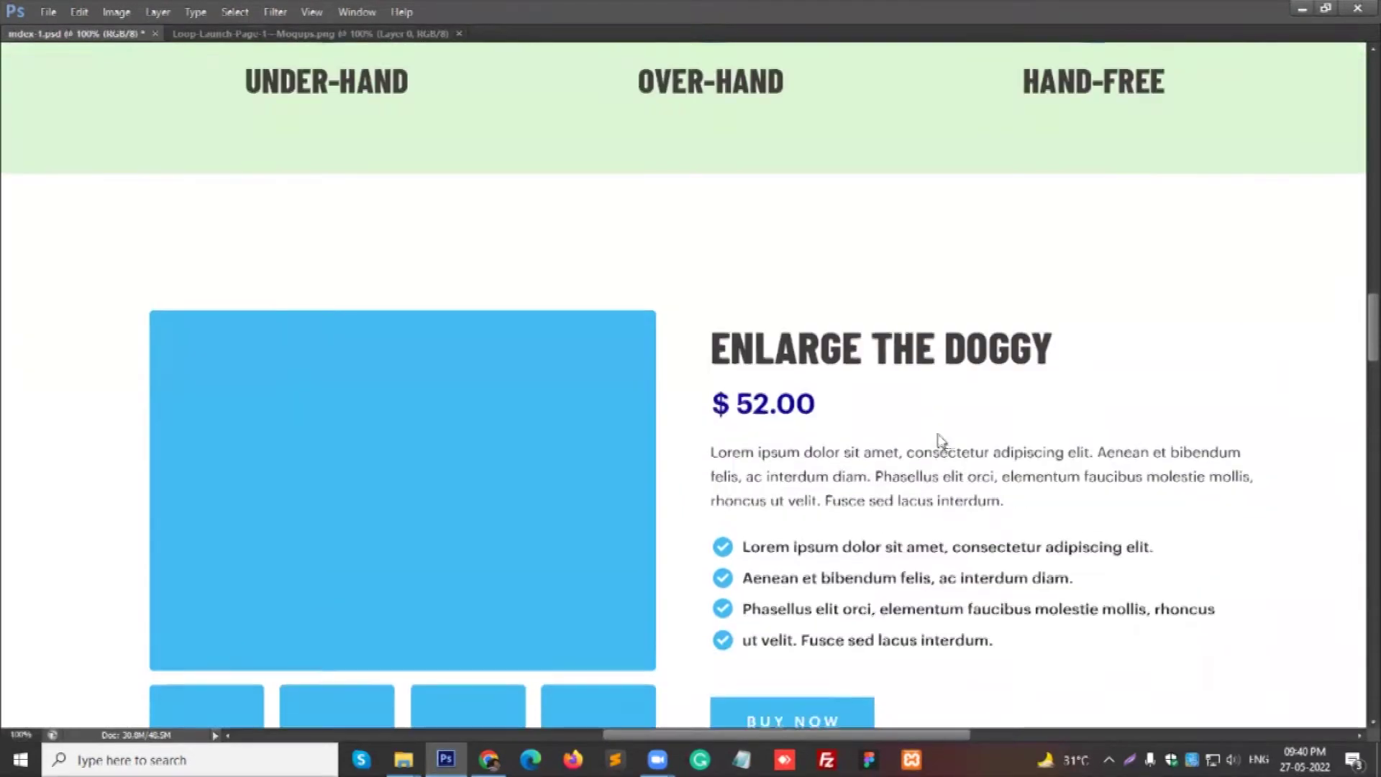
pyautogui.scroll(-1, 939, 440)
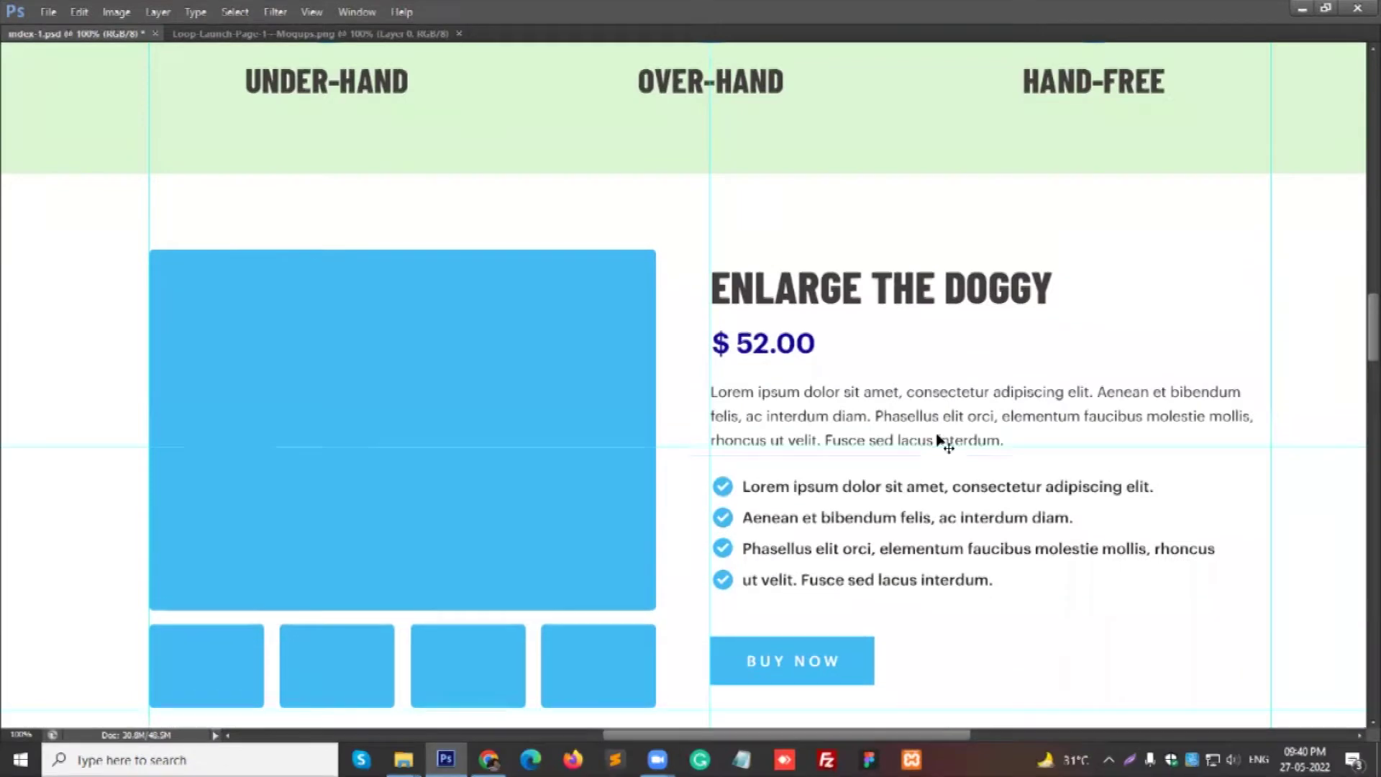
pyautogui.scroll(-3, 717, 471)
pyautogui.hotkey('ctrl', 's')
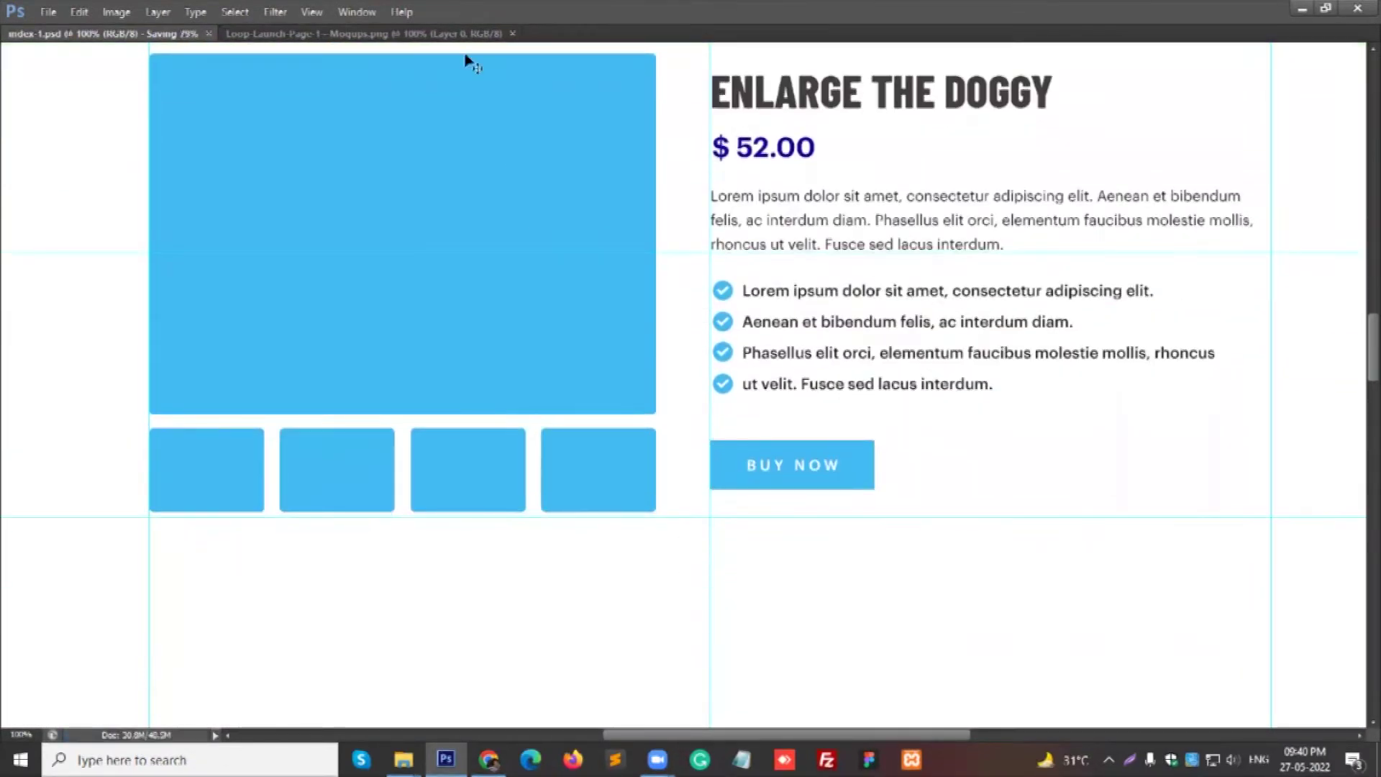
pyautogui.hotkey('ctrl', 'Tab')
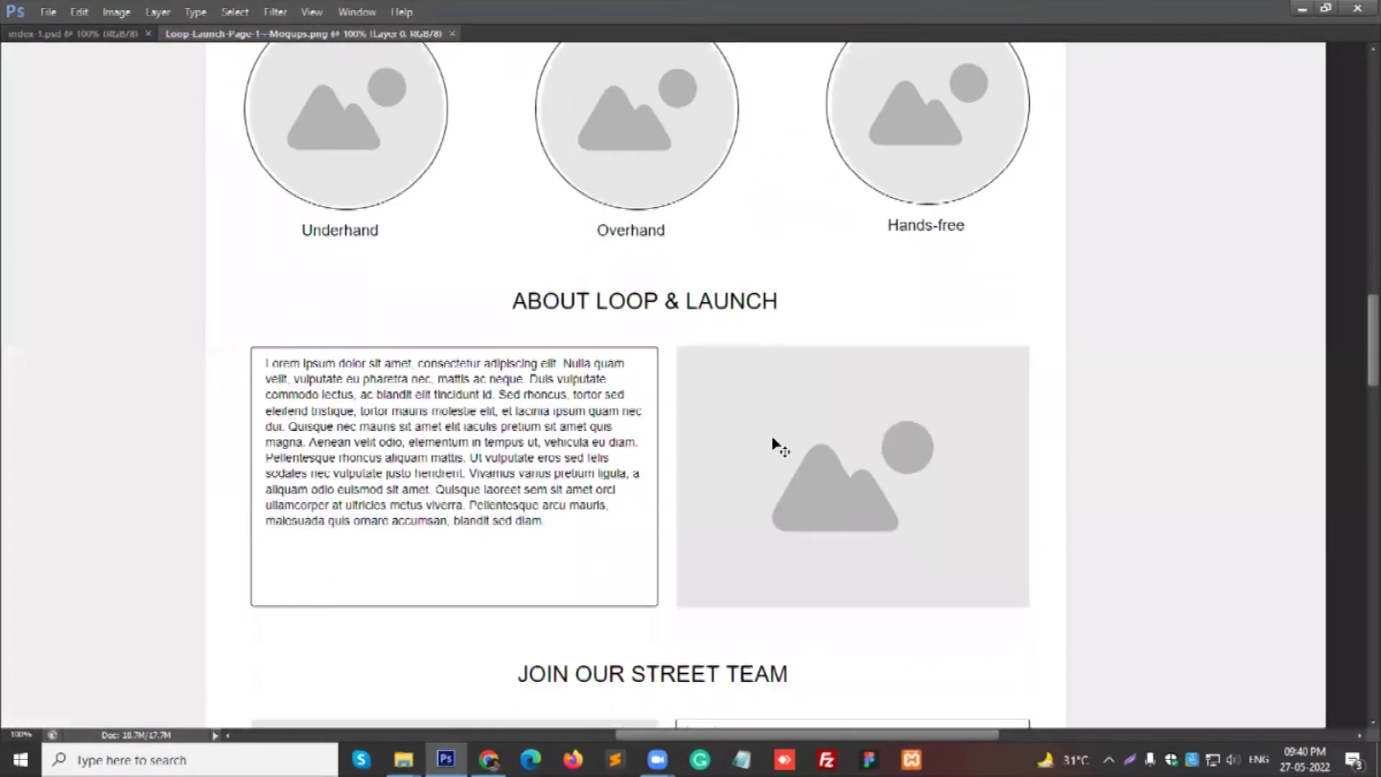
# - Pan down the wireframe past the Buy Now area to the JOIN OUR STREET TEAM section
pyautogui.moveTo(610, 151)
pyautogui.mouseDown()
pyautogui.moveTo(632, 471)
pyautogui.moveTo(631, 302)
pyautogui.mouseUp()
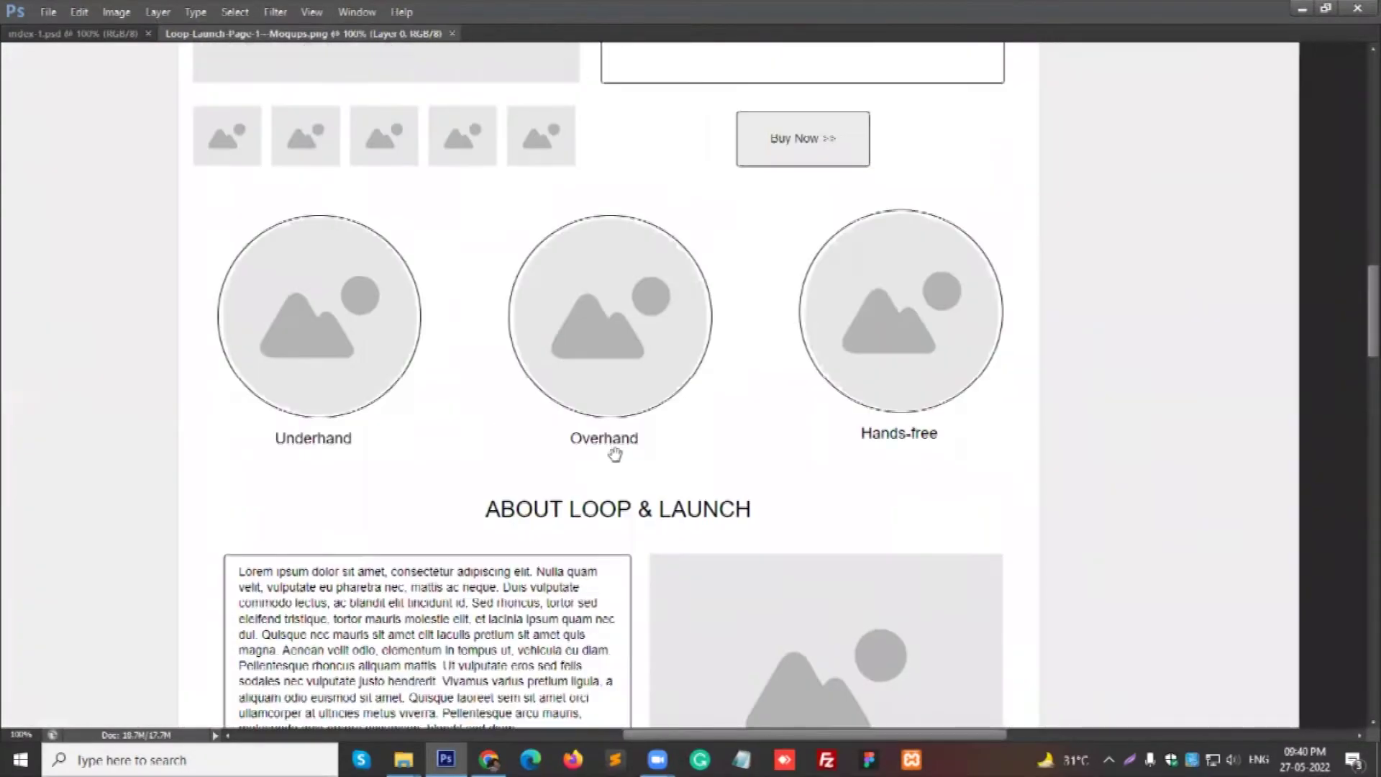
pyautogui.scroll(-5, 618, 295)
pyautogui.scroll(-3, 613, 278)
pyautogui.scroll(-1, 613, 287)
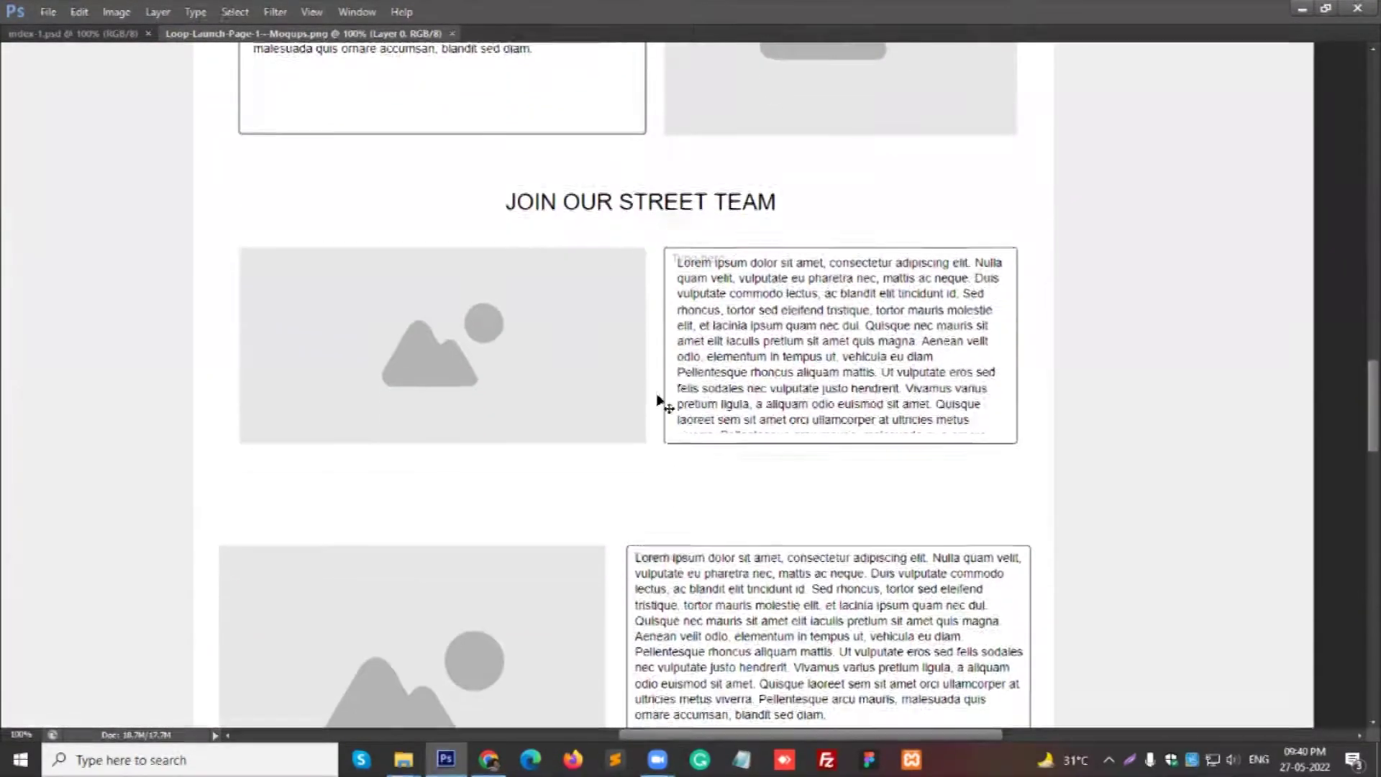
pyautogui.scroll(-1, 660, 395)
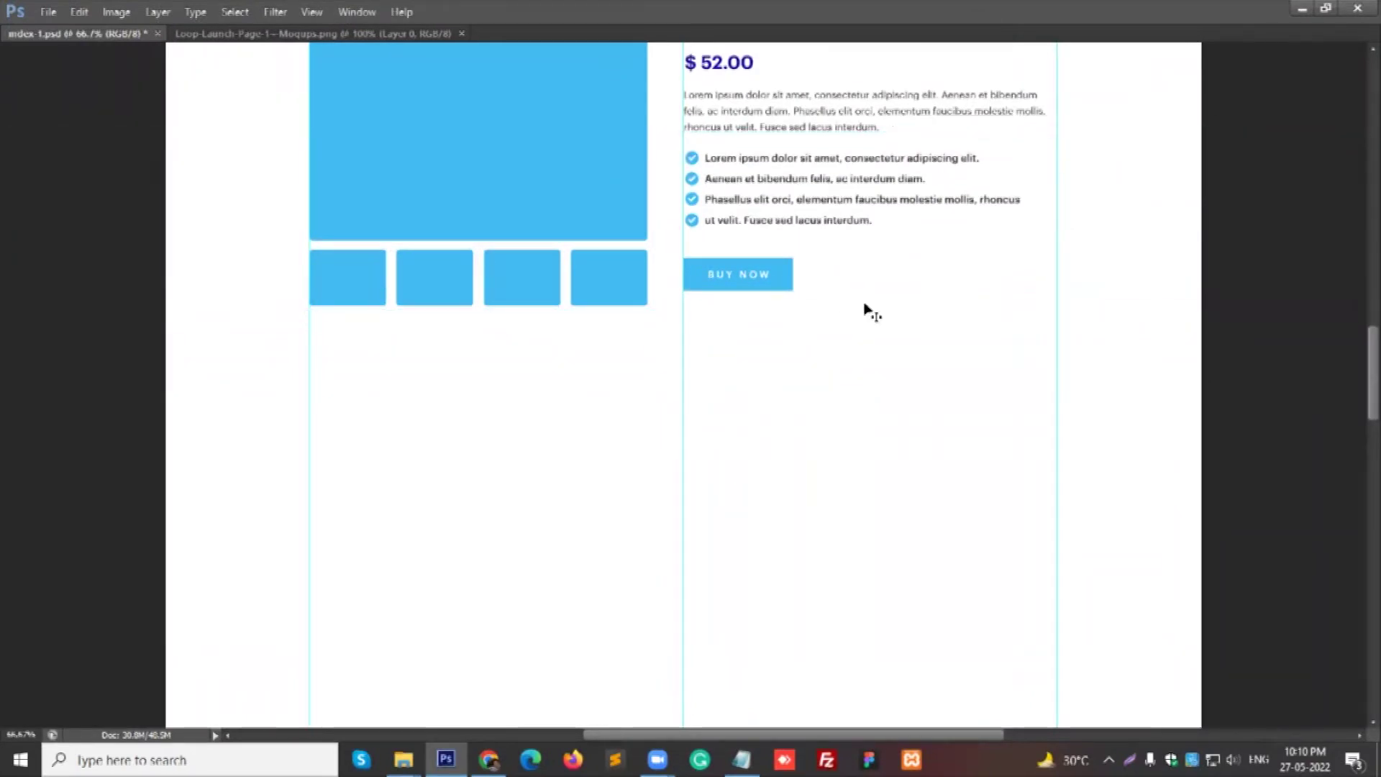
# - Collapse the product 01 group, add an empty layer, and select an area below the product section
pyautogui.scroll(3, 859, 338)
pyautogui.scroll(-2, 719, 395)
pyautogui.scroll(2, 571, 434)
pyautogui.press('Tab')
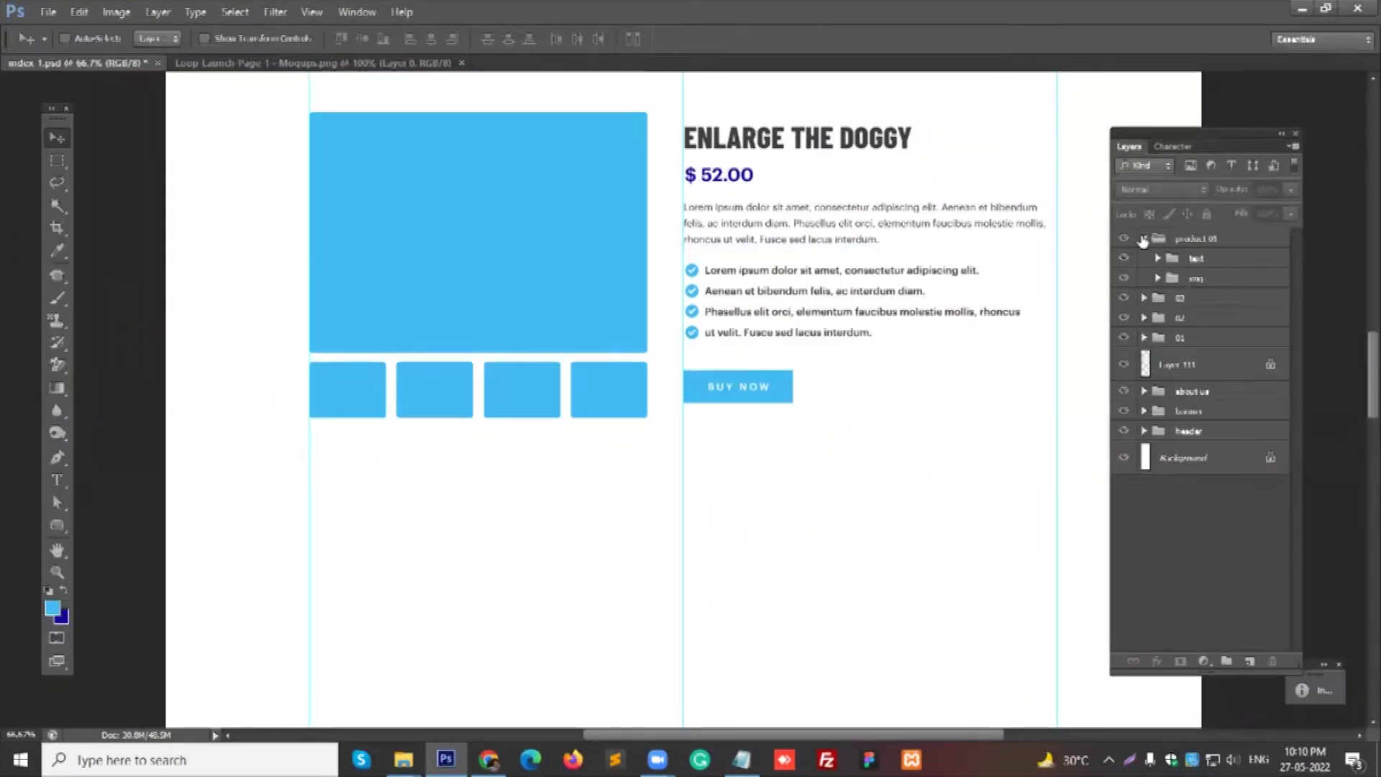
pyautogui.click(1143, 239)
pyautogui.scroll(-3, 884, 432)
pyautogui.click(885, 426)
pyautogui.press('Tab')
pyautogui.moveTo(1337, 533); pyautogui.dragTo(1348, 639)
# - Fill the selection with a light-blue background colour to form the band
pyautogui.press('Tab')
pyautogui.scroll(3, 448, 395)
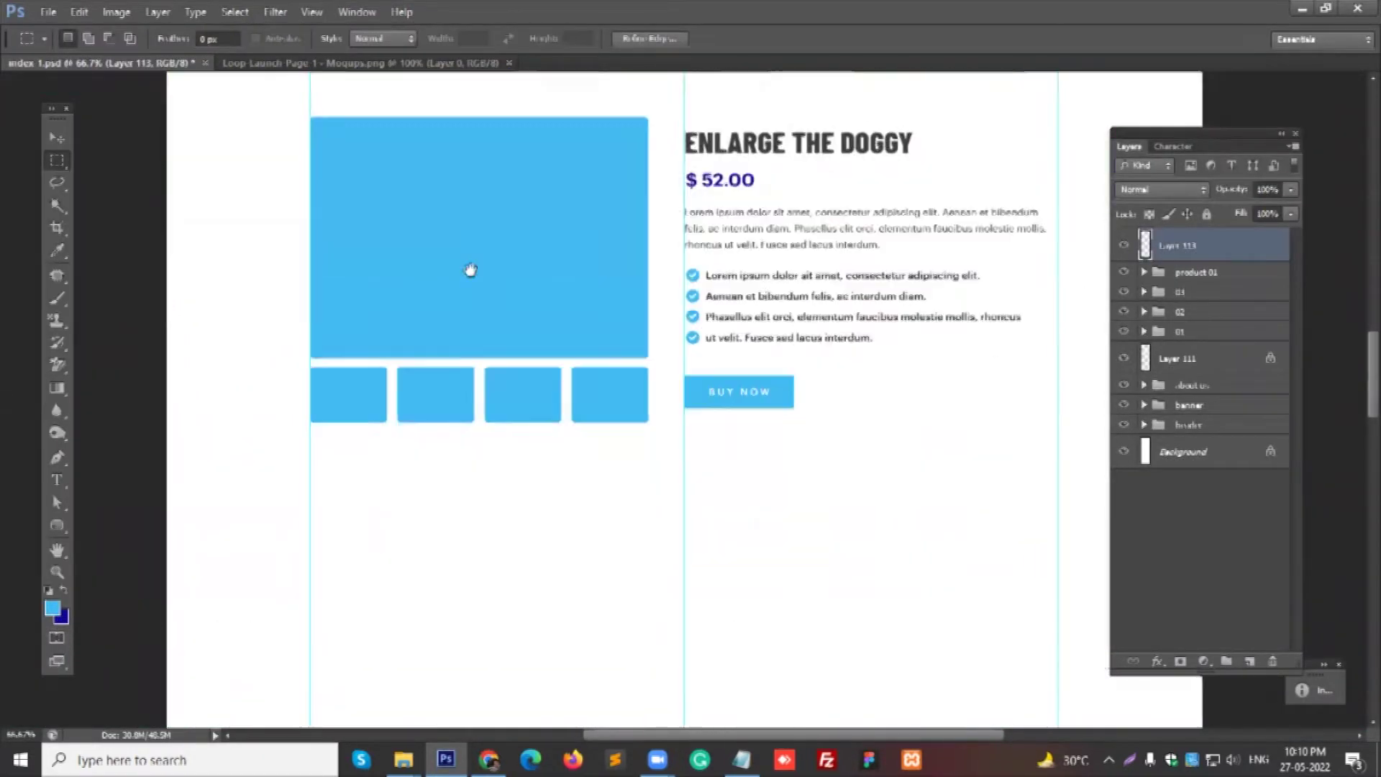
pyautogui.click(63, 617)
pyautogui.click(483, 255)
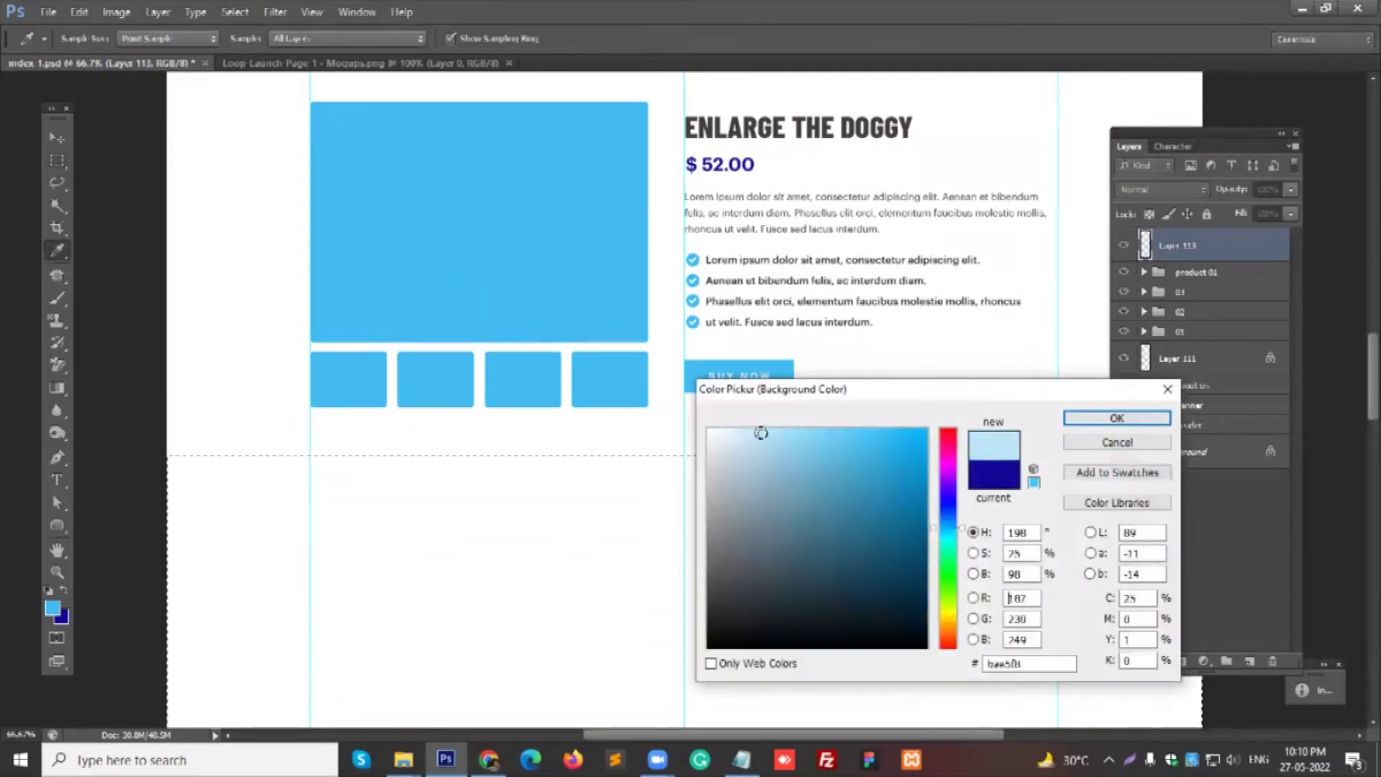
pyautogui.press('Return')
pyautogui.hotkey('ctrl', 'BackSpace')
pyautogui.hotkey('ctrl', '+')
pyautogui.scroll(-3, 720, 523)
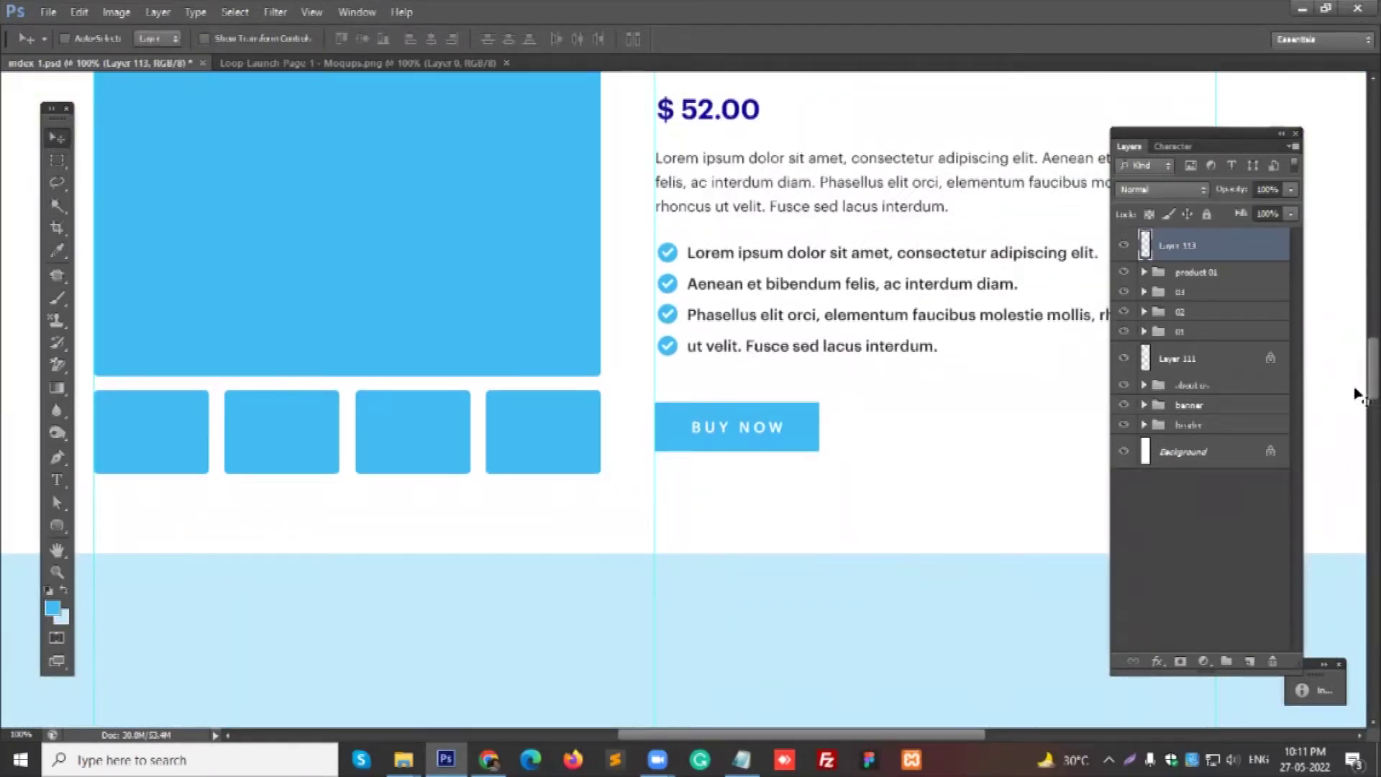
pyautogui.scroll(3, 1365, 371)
# - Copy the product heading and paragraph into the blue band and bring them to the top
pyautogui.keyDown('ctrl'); pyautogui.click(856, 240); pyautogui.keyUp('ctrl')
pyautogui.keyDown('ctrl'); pyautogui.keyDown('shift'); pyautogui.click(892, 341); pyautogui.keyUp('shift'); pyautogui.keyUp('ctrl')
pyautogui.moveTo(891, 341)
pyautogui.mouseDown()
pyautogui.moveTo(882, 503)
pyautogui.moveTo(776, 524)
pyautogui.mouseUp()
pyautogui.scroll(-5, 776, 524)
pyautogui.hotkey('ctrl', 'shift', ']')
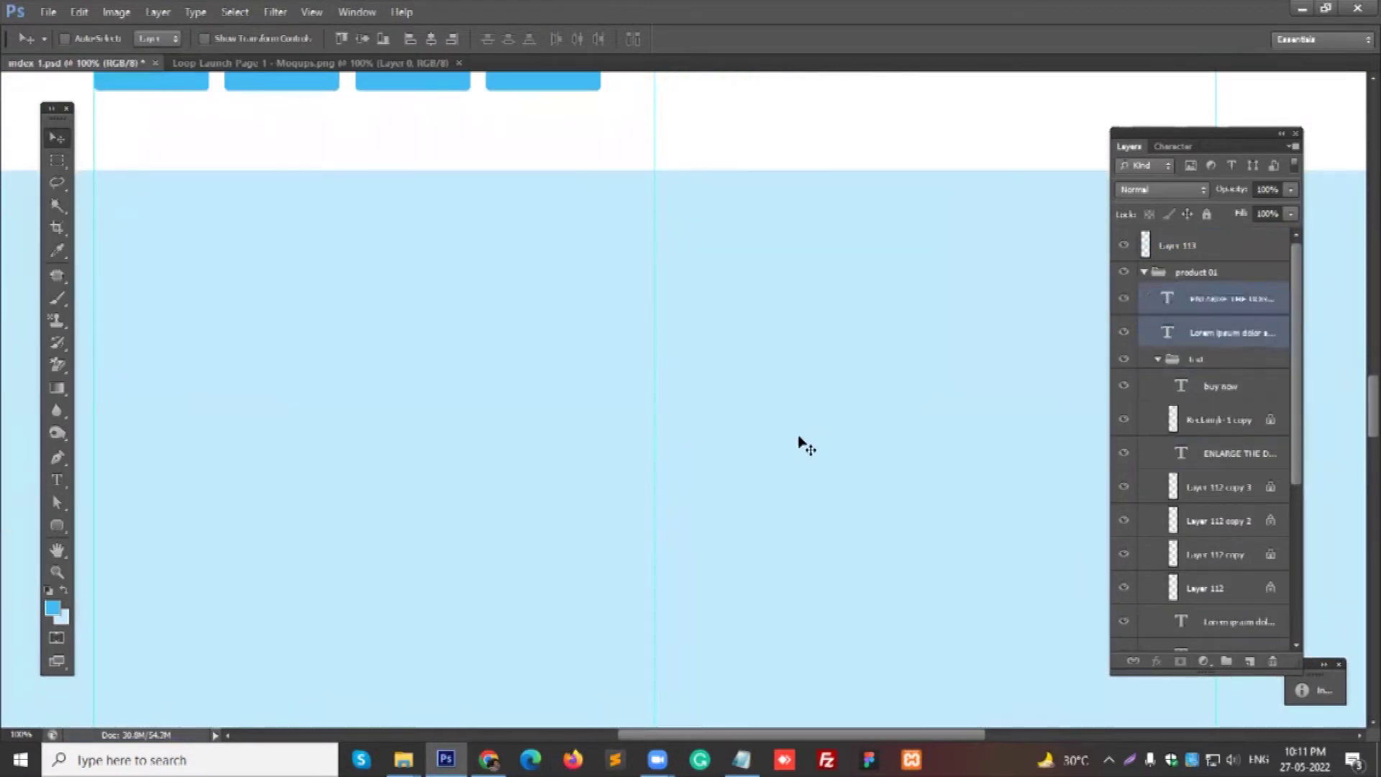
pyautogui.hotkey('ctrl', 'shift', ']')
# - Retype the copied heading as 'JOIN OUR STREET TEAM'
pyautogui.press('t')
pyautogui.tripleClick(619, 274)
pyautogui.write('JOIN OUR STREET TEAM')
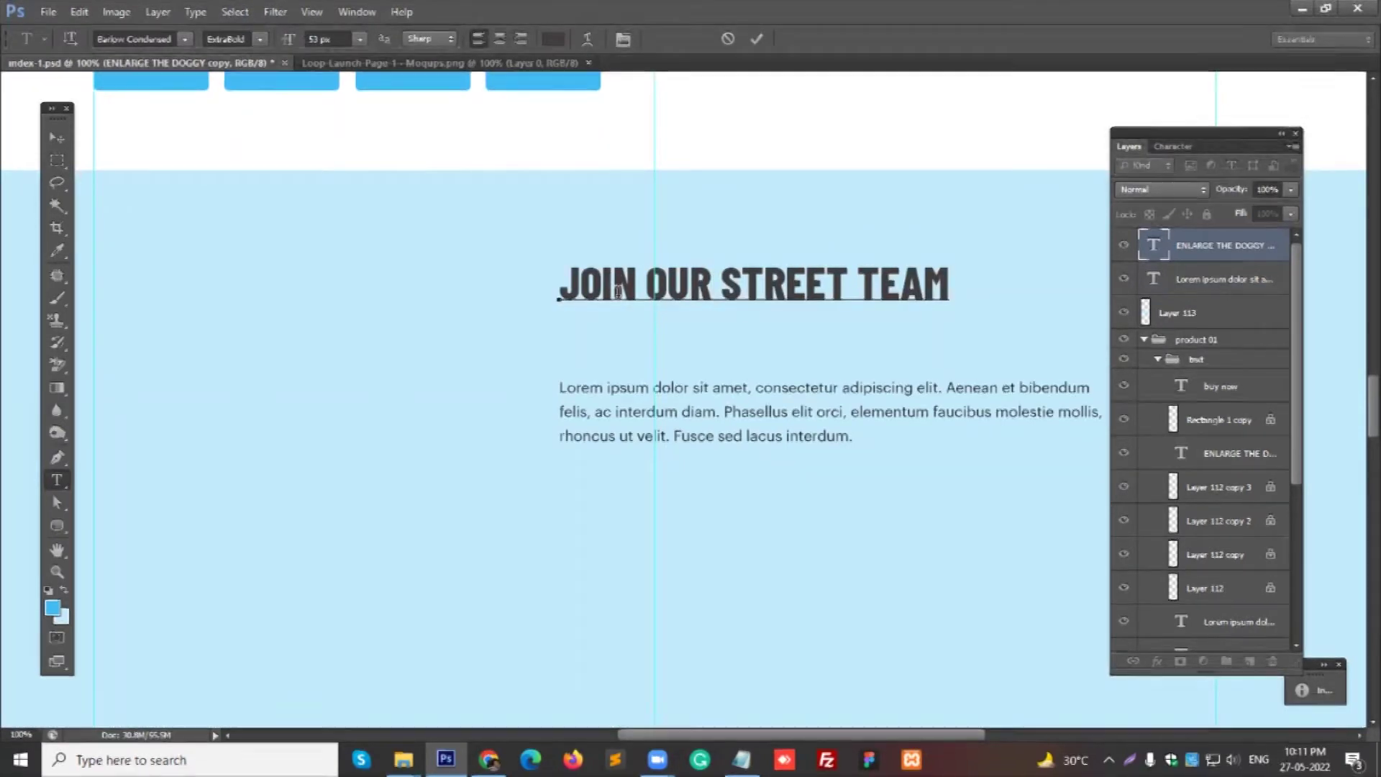
pyautogui.hotkey('ctrl', 'Return')
pyautogui.press('v')
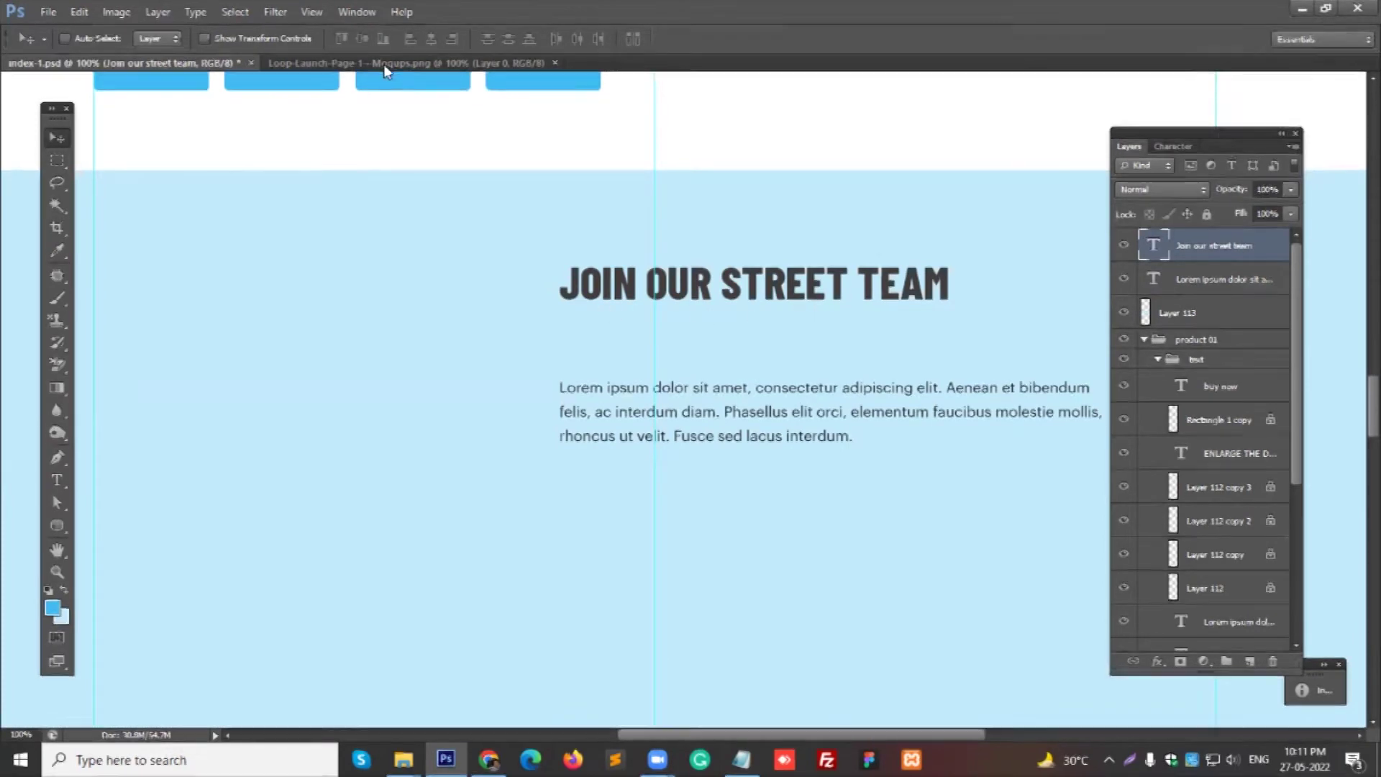
# - Check the Moqups mockup, then centre the JOIN OUR STREET TEAM heading in the band
pyautogui.click(389, 63)
pyautogui.click(122, 63)
pyautogui.scroll(3, 662, 397)
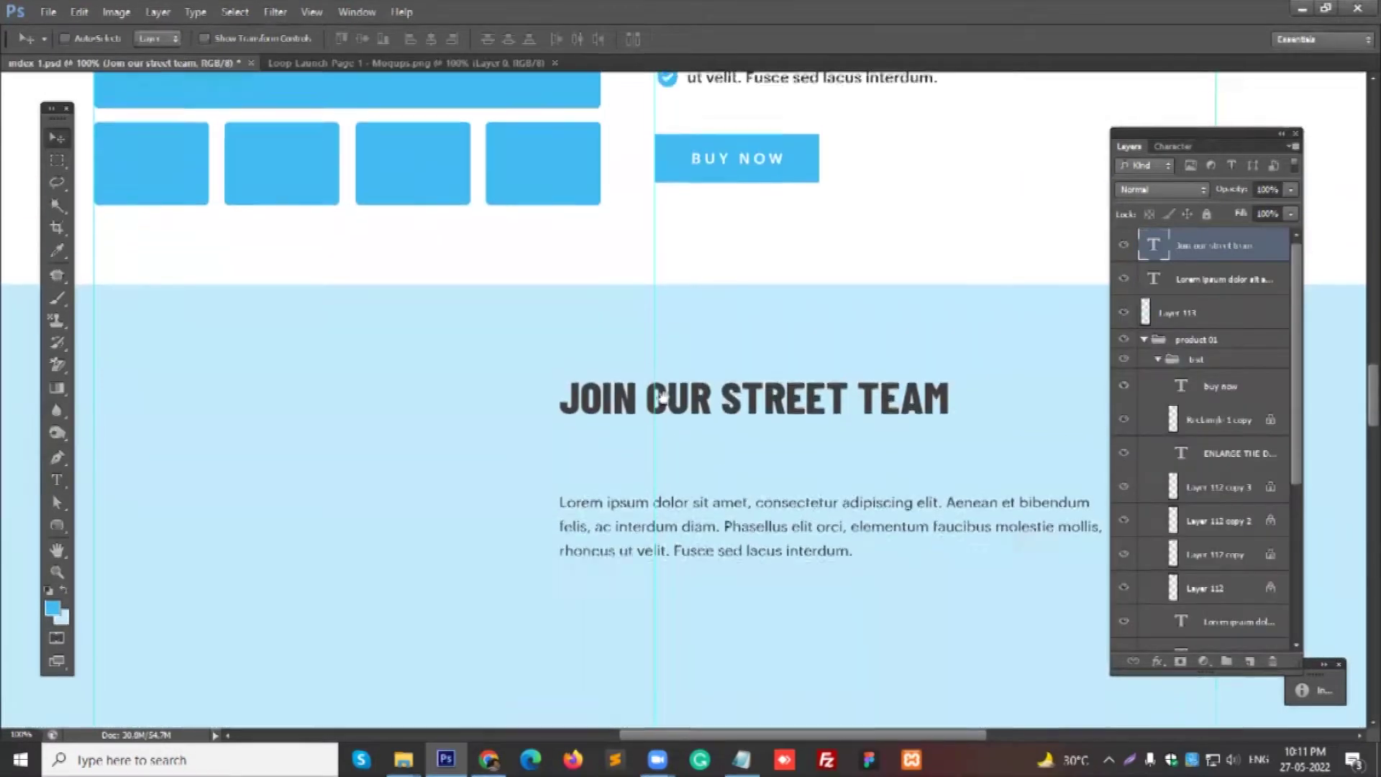
pyautogui.scroll(10, 700, 456)
pyautogui.scroll(7, 715, 441)
pyautogui.scroll(-3, 715, 398)
pyautogui.scroll(-7, 712, 305)
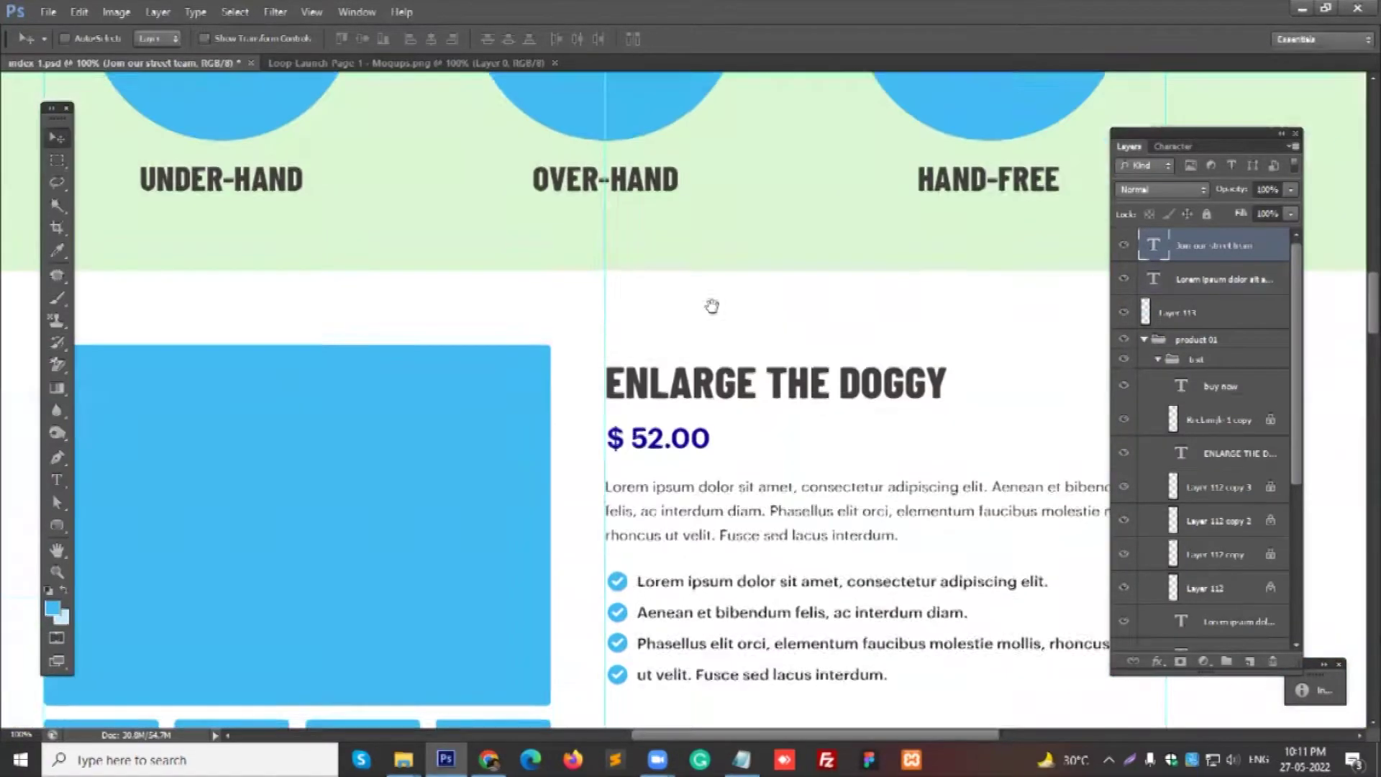
pyautogui.scroll(-10, 712, 305)
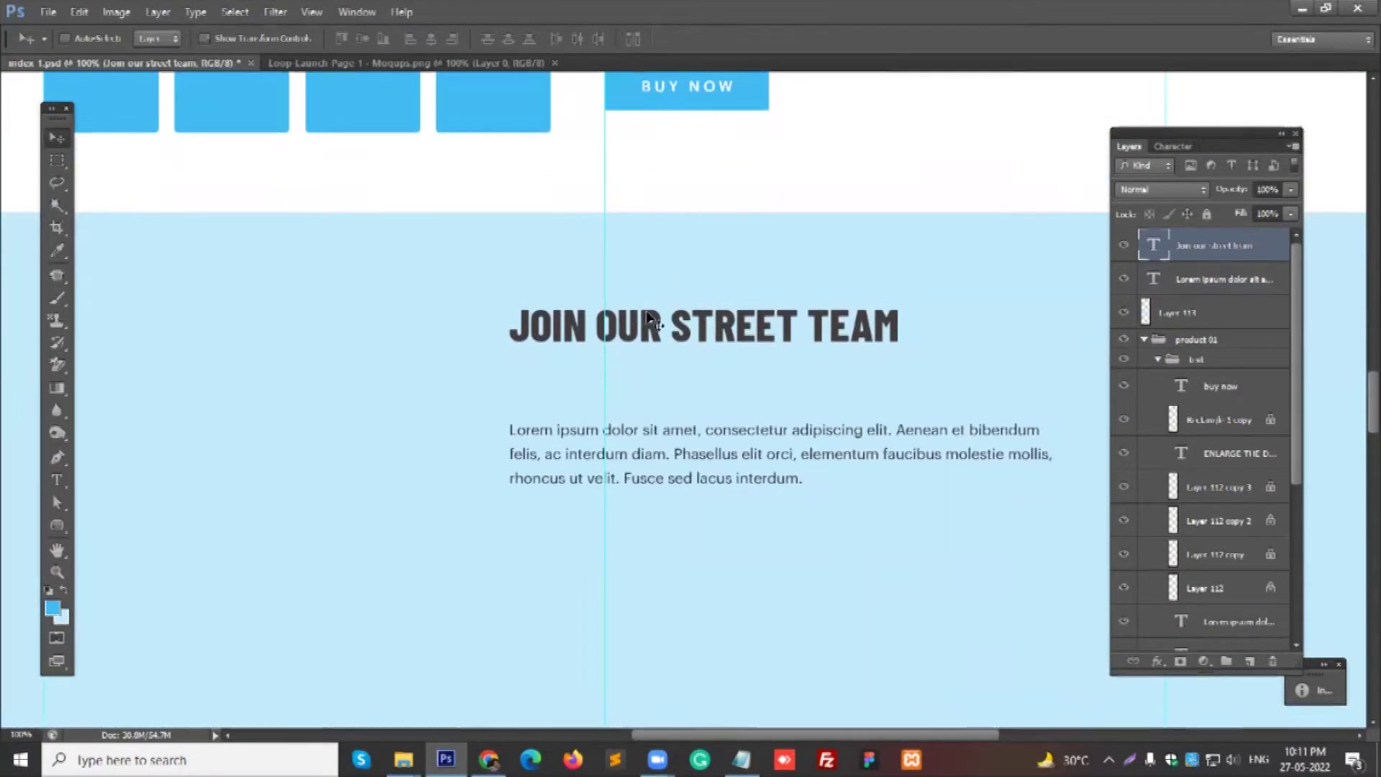
pyautogui.press('Tab')
pyautogui.press('Tab')
pyautogui.moveTo(466, 132); pyautogui.dragTo(367, 132)
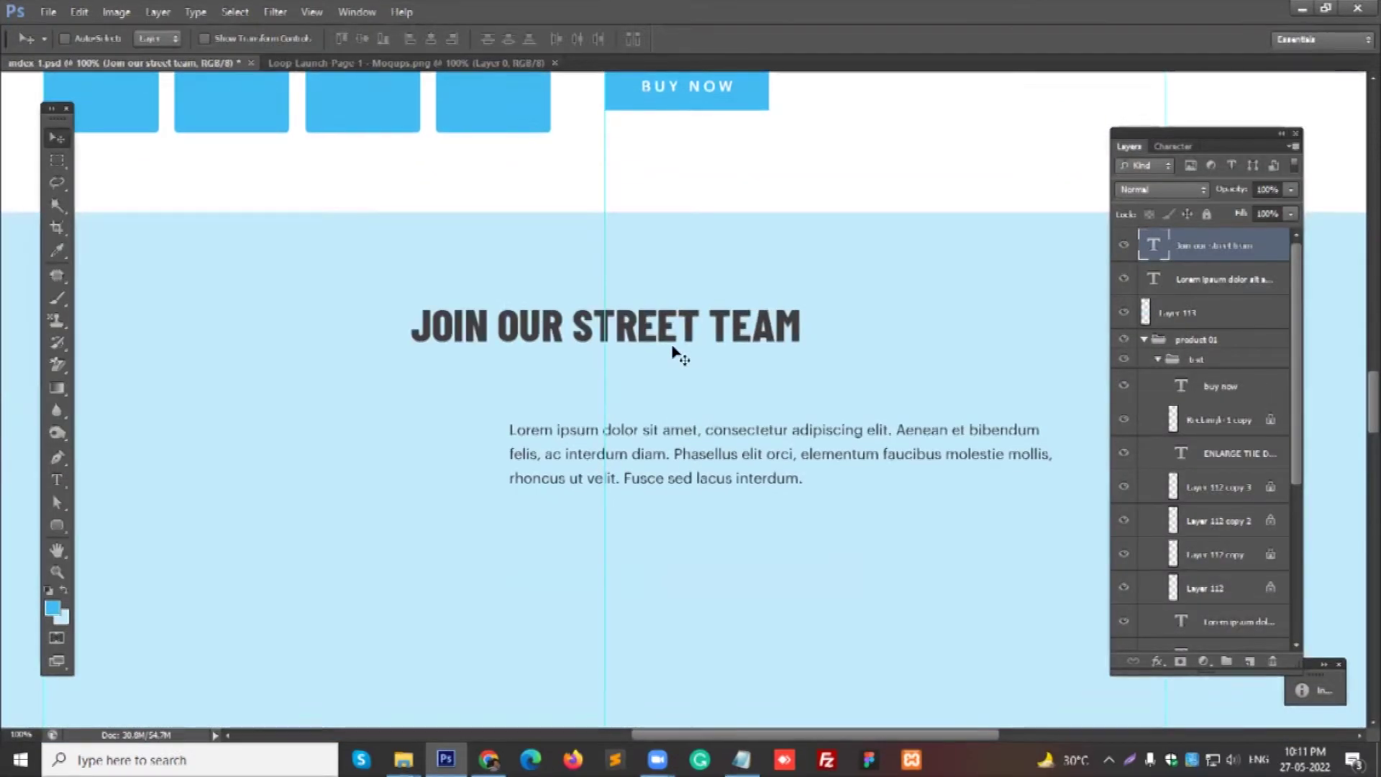
pyautogui.moveTo(676, 354); pyautogui.dragTo(676, 321)
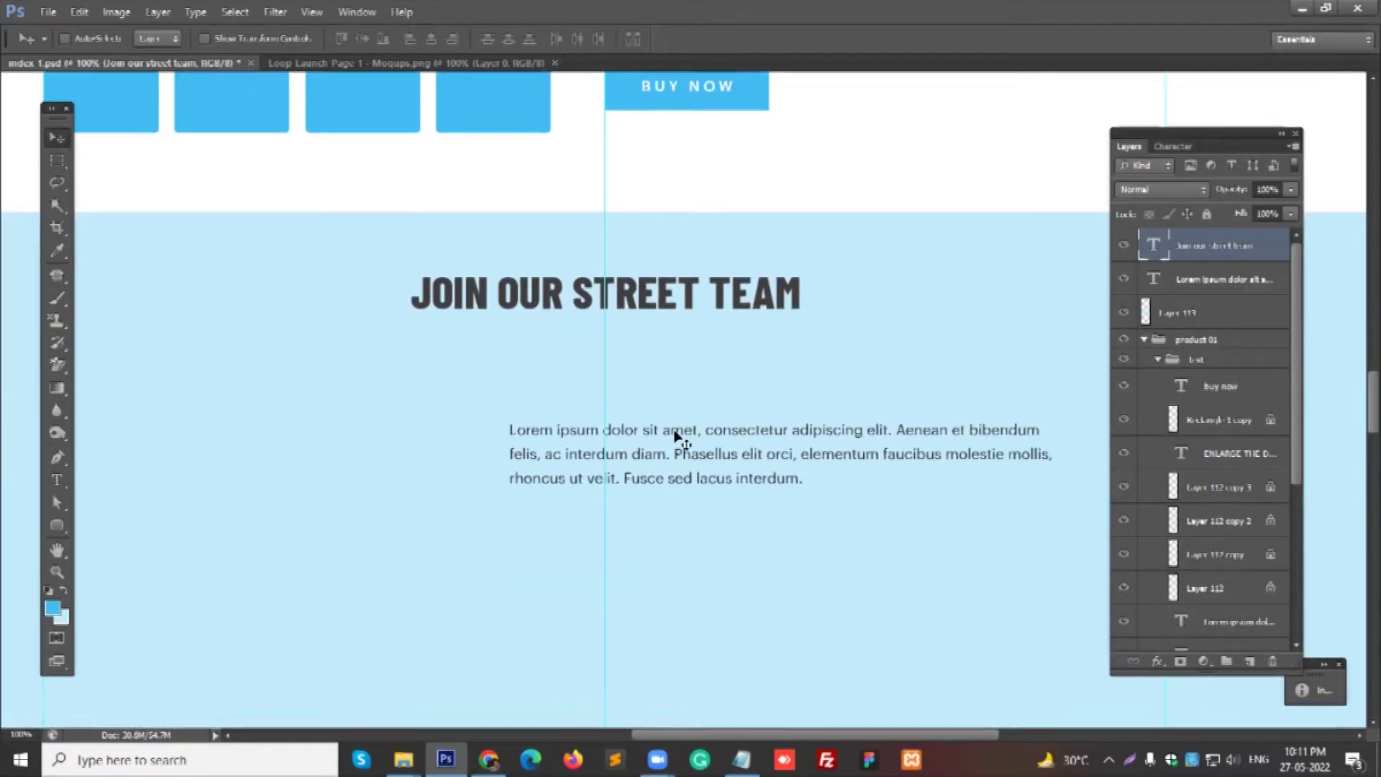
# - Widen the paragraph text box to full width and centre-align its text
pyautogui.click(676, 434)
pyautogui.press('t')
pyautogui.click(674, 453)
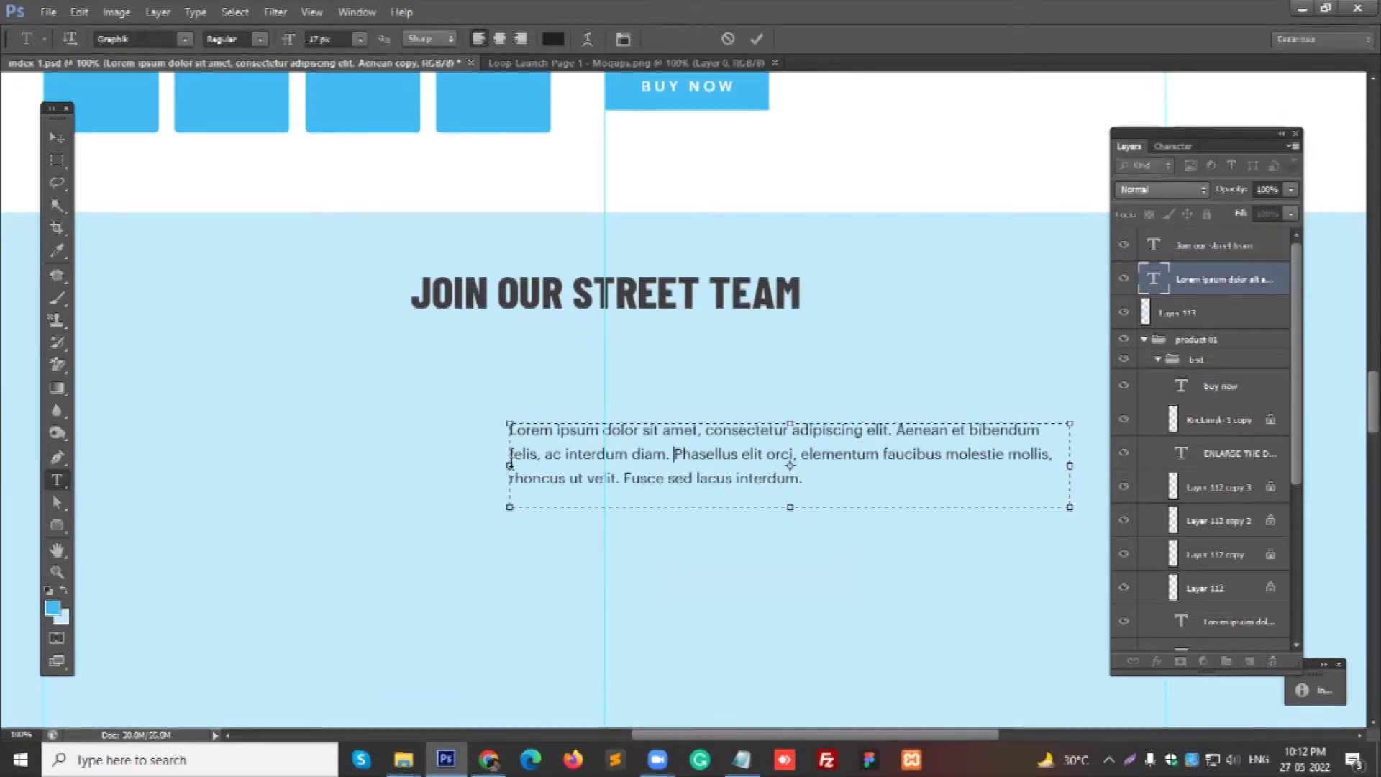
pyautogui.moveTo(310, 466); pyautogui.dragTo(306, 465)
pyautogui.hotkey('ctrl', 'a')
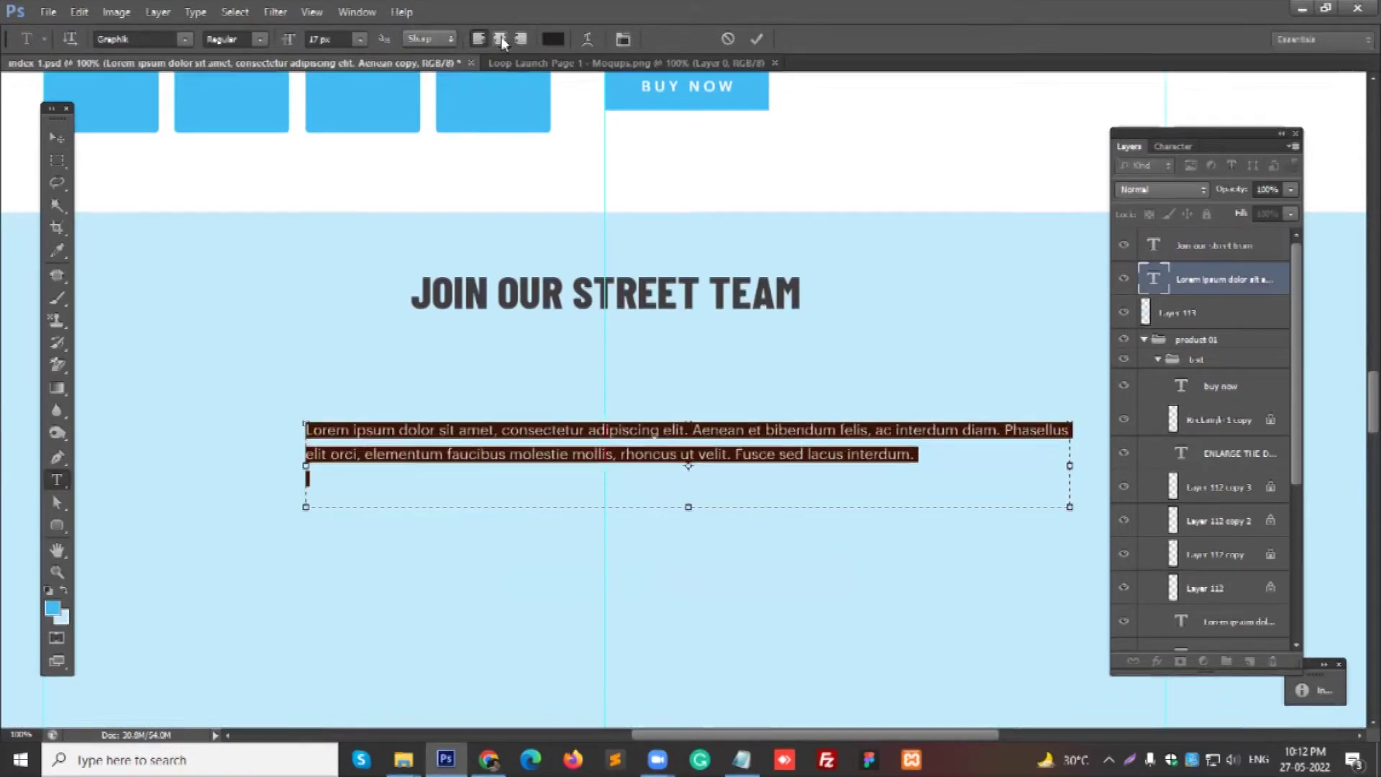
pyautogui.hotkey('ctrl', 'shift', 'c')
pyautogui.click(756, 38)
# - Position the paragraph just under the heading, give it 26 px leading, and save
pyautogui.press('v')
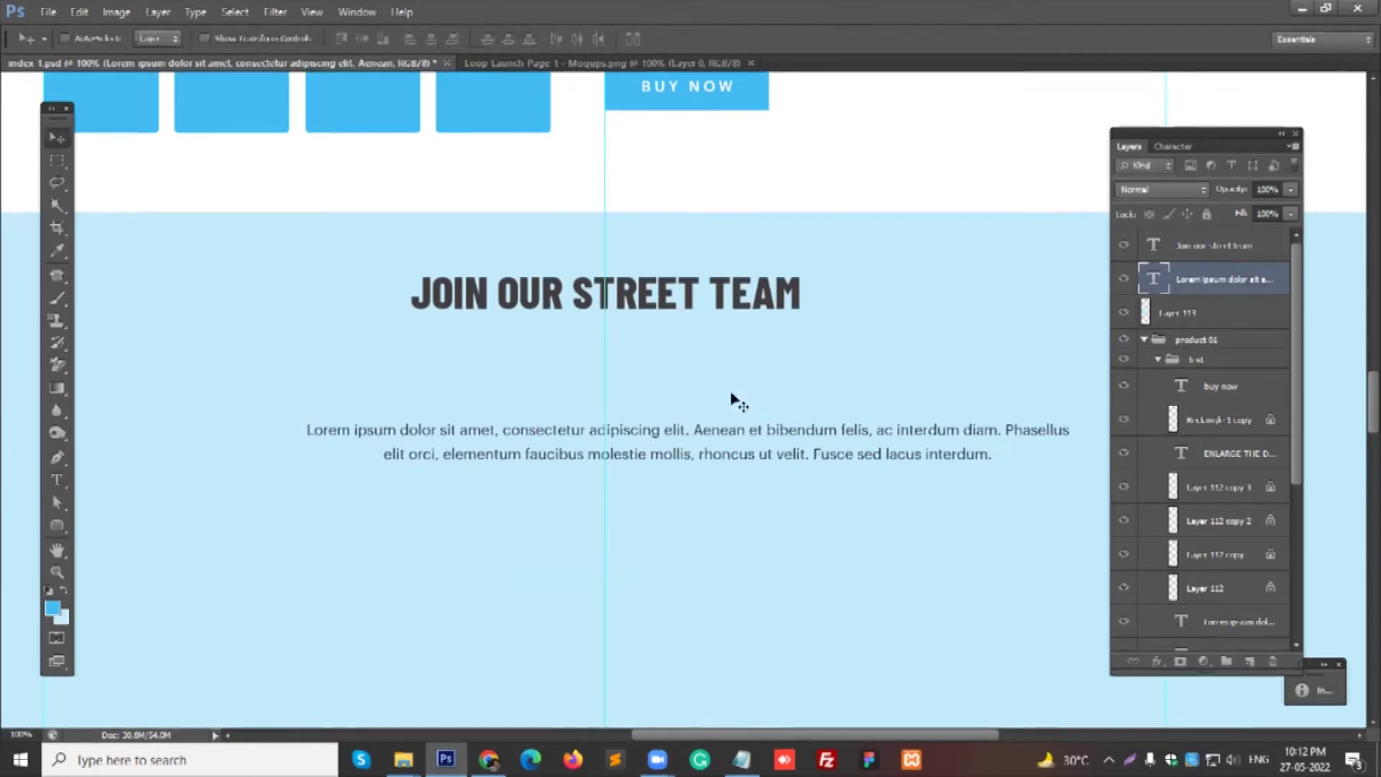
pyautogui.hotkey('shift', 'Left')
pyautogui.hotkey('shift', 'Left')
pyautogui.hotkey('shift', 'Left')
pyautogui.hotkey('shift', 'Up')
pyautogui.hotkey('shift', 'Up')
pyautogui.hotkey('shift', 'Up')
pyautogui.hotkey('shift', 'Up')
pyautogui.hotkey('shift', 'Up')
pyautogui.hotkey('shift', 'Up')
pyautogui.hotkey('shift', 'Up')
pyautogui.hotkey('shift', 'Up')
pyautogui.press('Down')
pyautogui.press('Down')
pyautogui.press('Down')
pyautogui.press('Down')
pyautogui.press('Down')
pyautogui.press('Down')
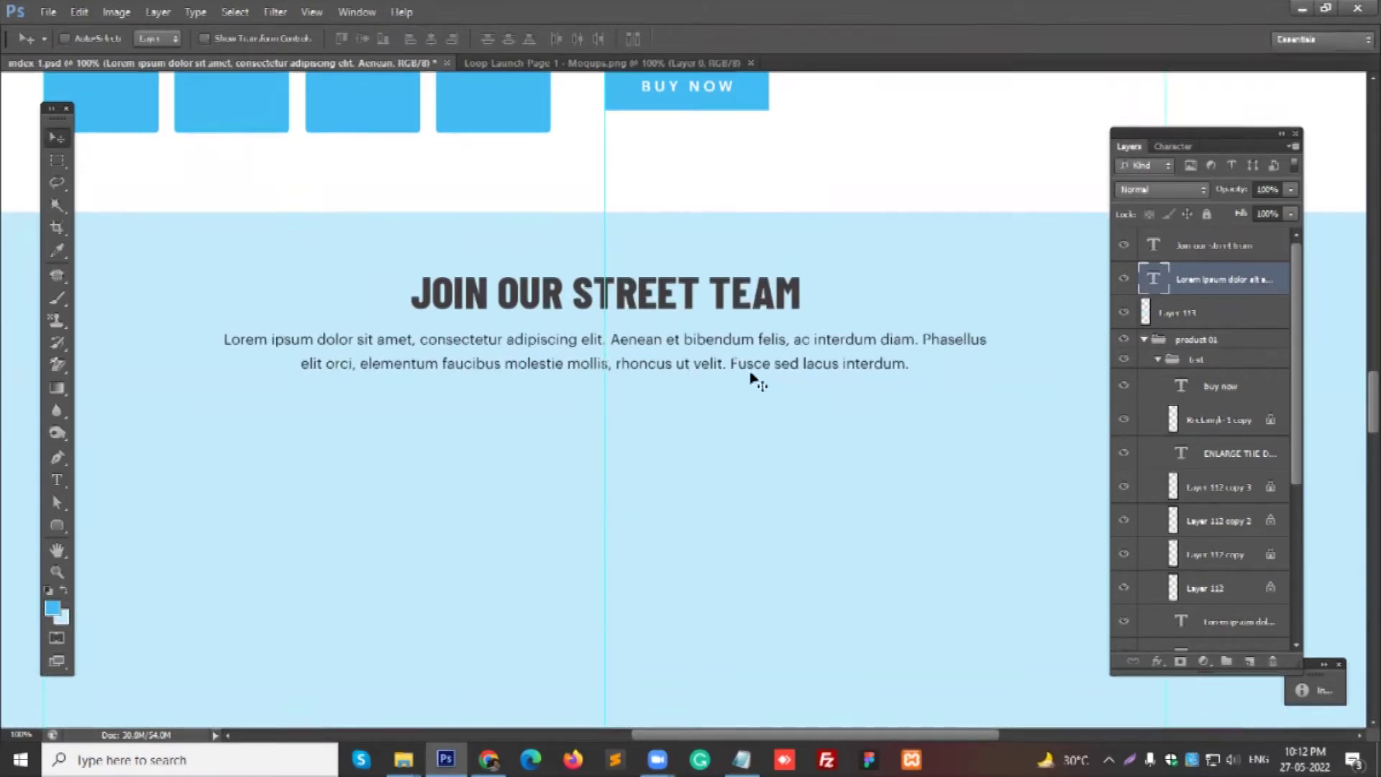
pyautogui.click(1174, 147)
pyautogui.press('Return')
pyautogui.scroll(-2, 704, 403)
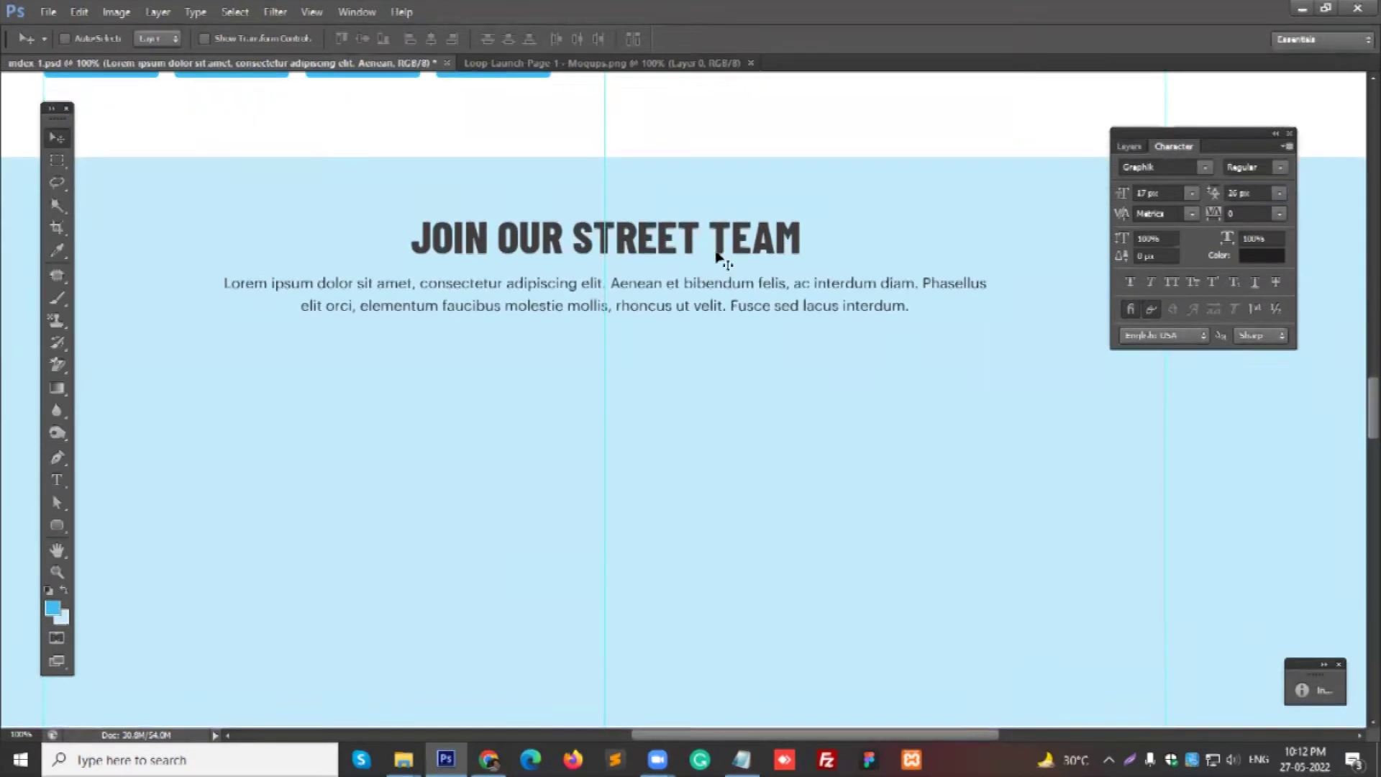
pyautogui.hotkey('ctrl', 's')
pyautogui.press('Tab')
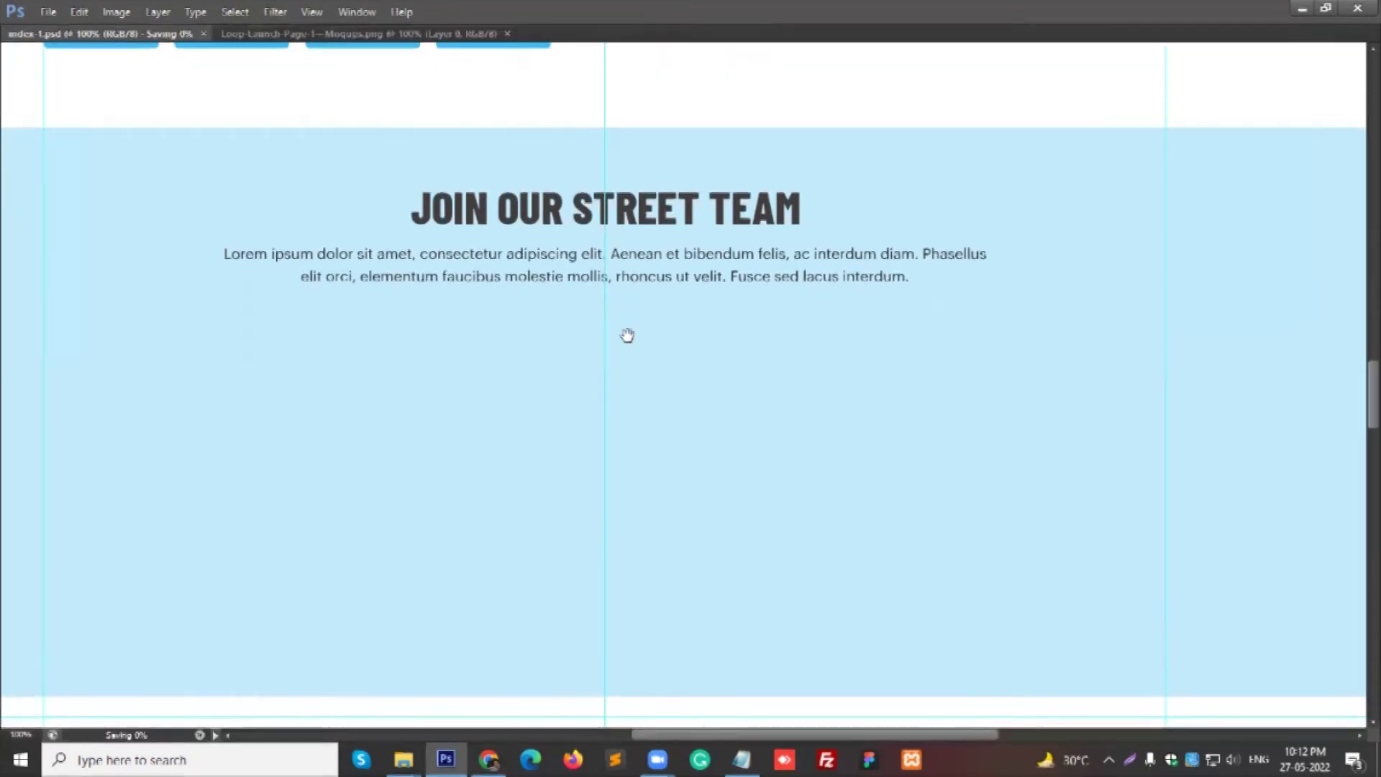
# - Stretch the light-blue band further down with Free Transform
pyautogui.press('Tab')
pyautogui.scroll(-3, 472, 355)
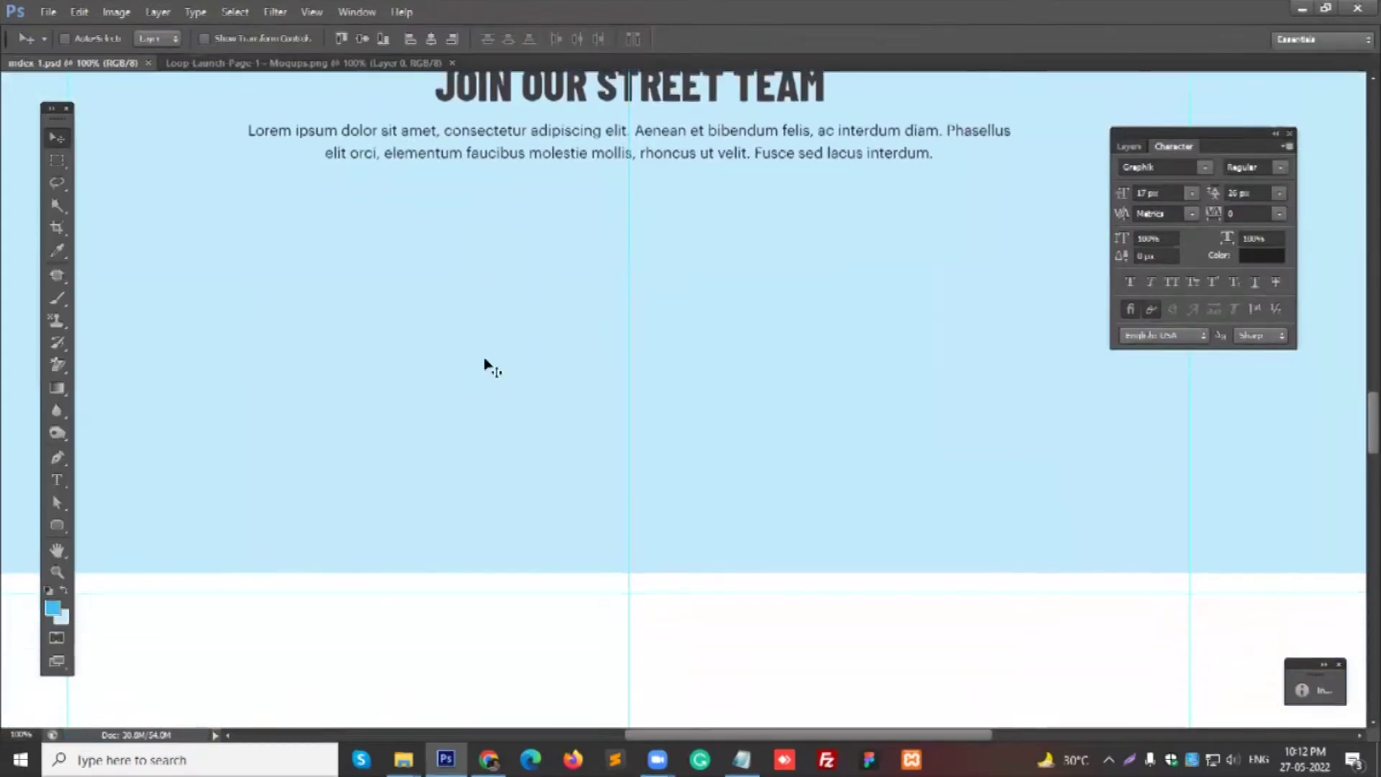
pyautogui.hotkey('ctrl', 't')
pyautogui.moveTo(630, 576); pyautogui.dragTo(630, 633)
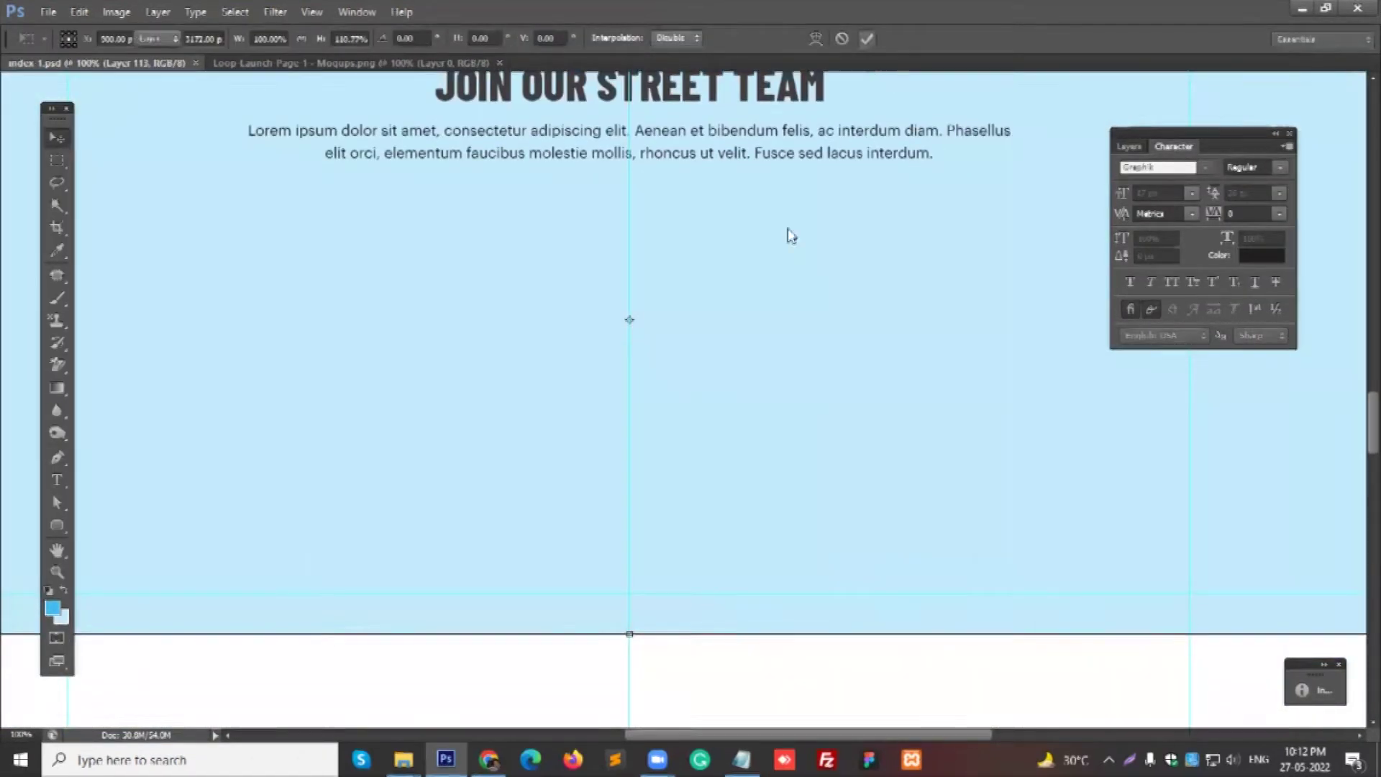
pyautogui.press('Return')
# - Draw a blue rounded rectangle, place two copies beside it in a row, and save
pyautogui.press('u')
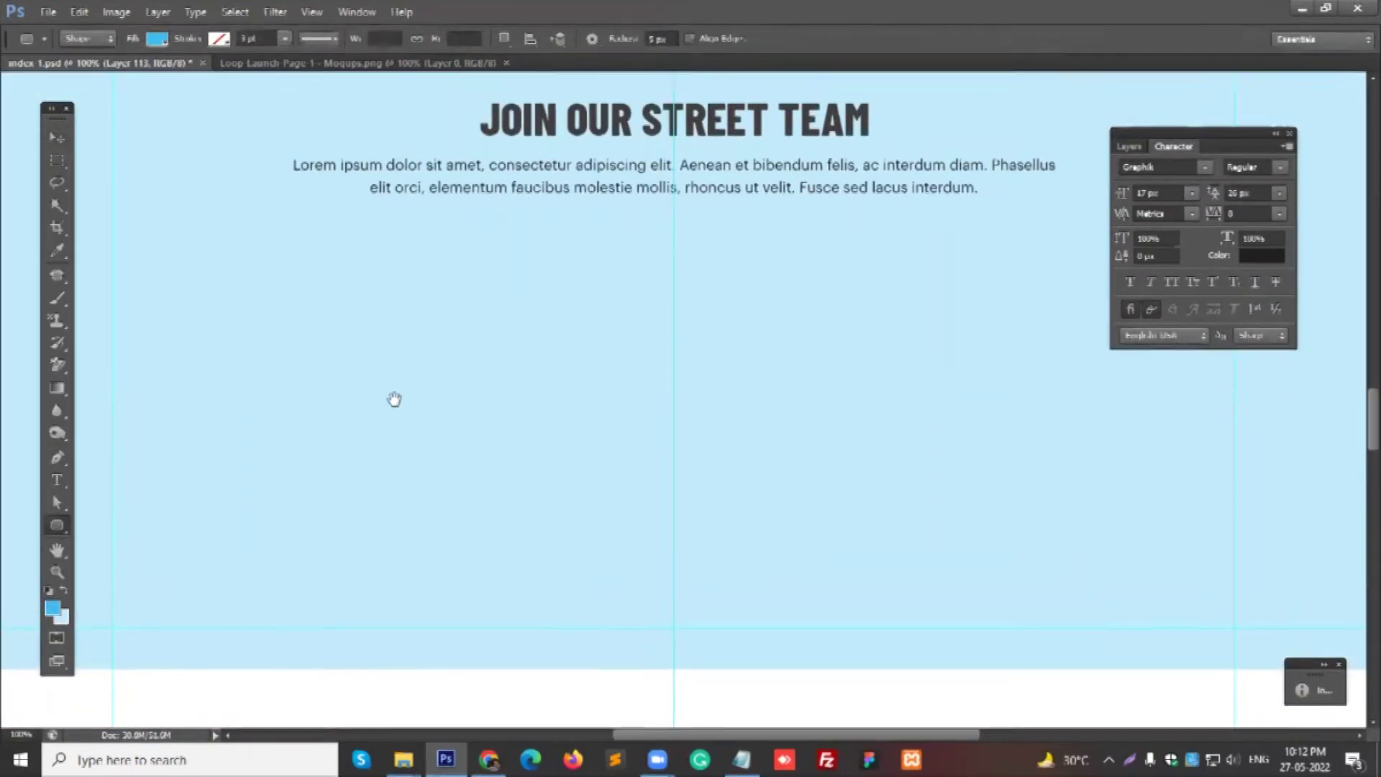
pyautogui.moveTo(150, 238)
pyautogui.mouseDown()
pyautogui.moveTo(410, 398)
pyautogui.moveTo(507, 487)
pyautogui.mouseUp()
pyautogui.press('v')
pyautogui.moveTo(375, 378); pyautogui.dragTo(744, 382)
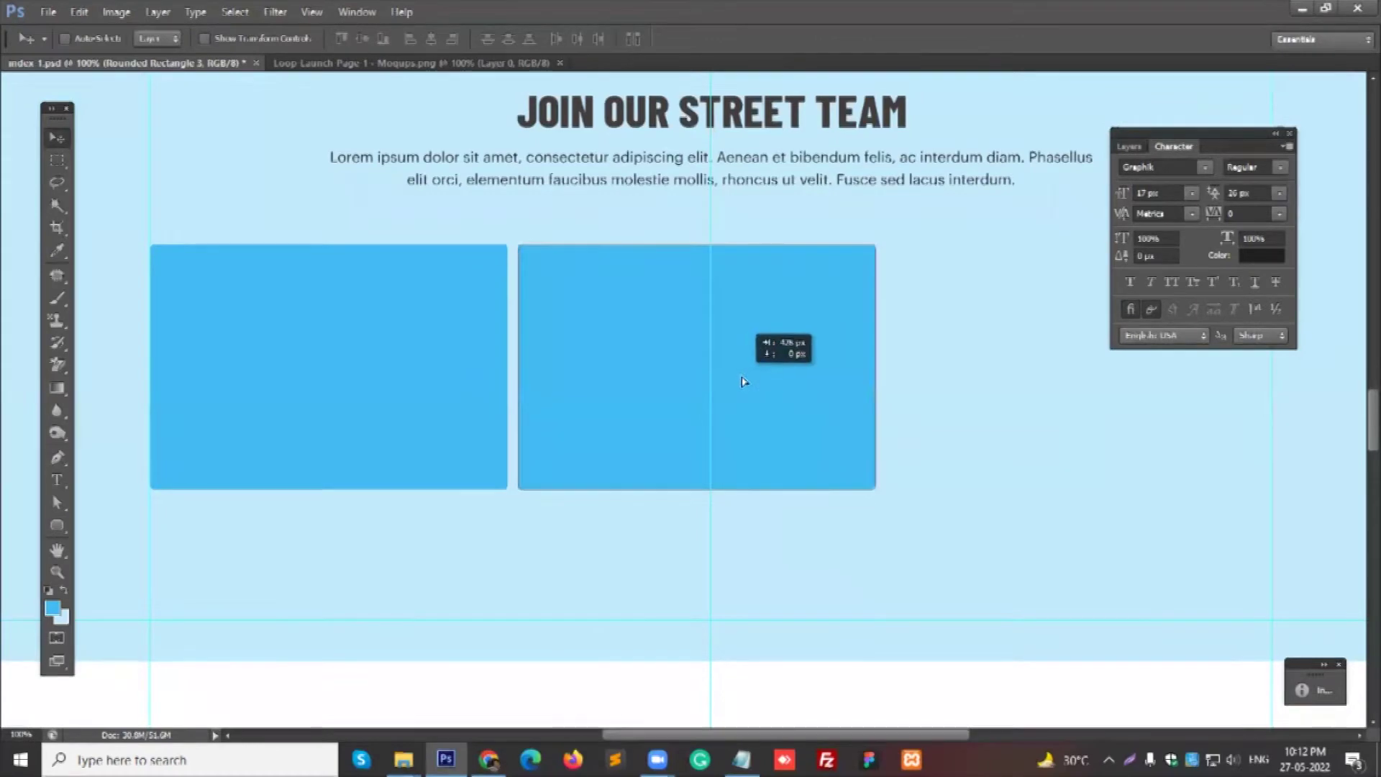
pyautogui.moveTo(570, 394)
pyautogui.mouseDown()
pyautogui.moveTo(956, 387)
pyautogui.moveTo(961, 376)
pyautogui.mouseUp()
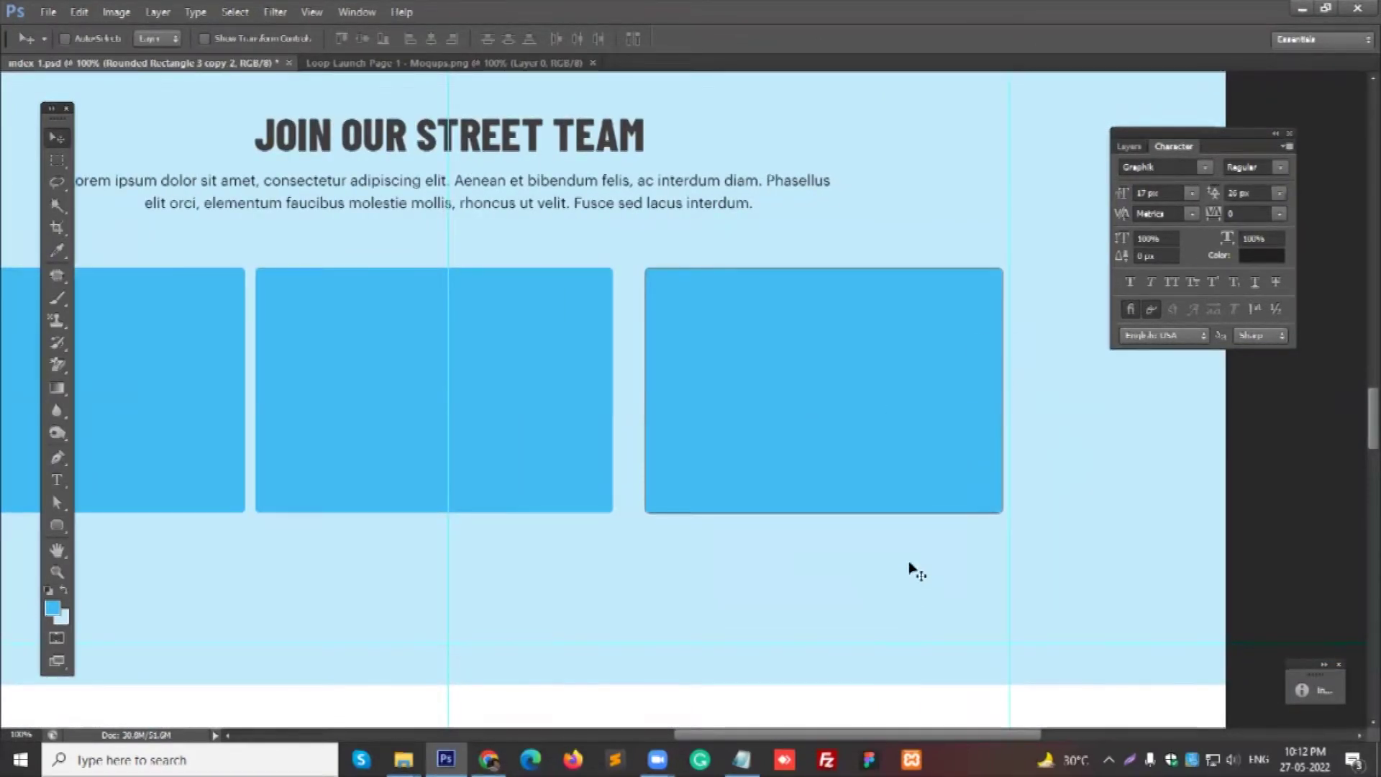
pyautogui.scroll(-1, 910, 568)
pyautogui.hotkey('shift', 'Right')
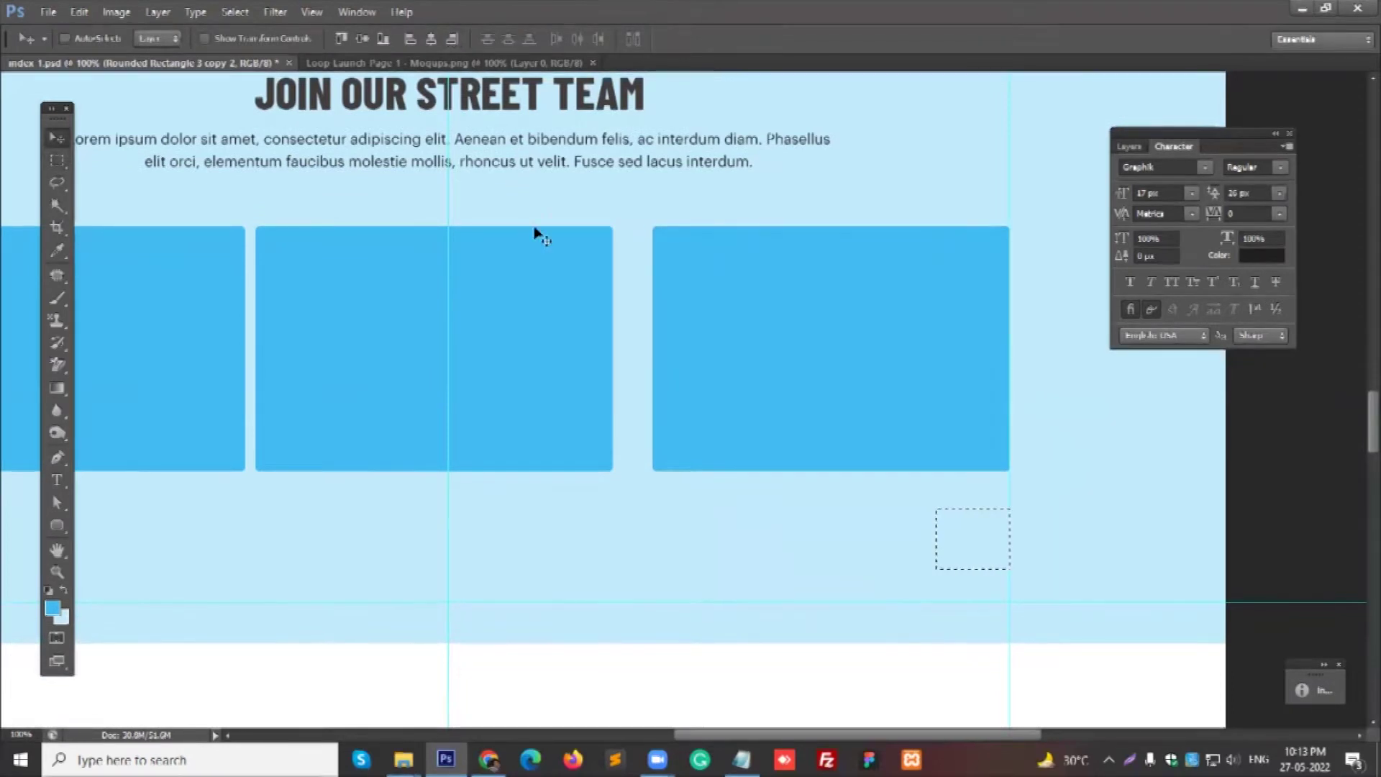
pyautogui.press('Tab')
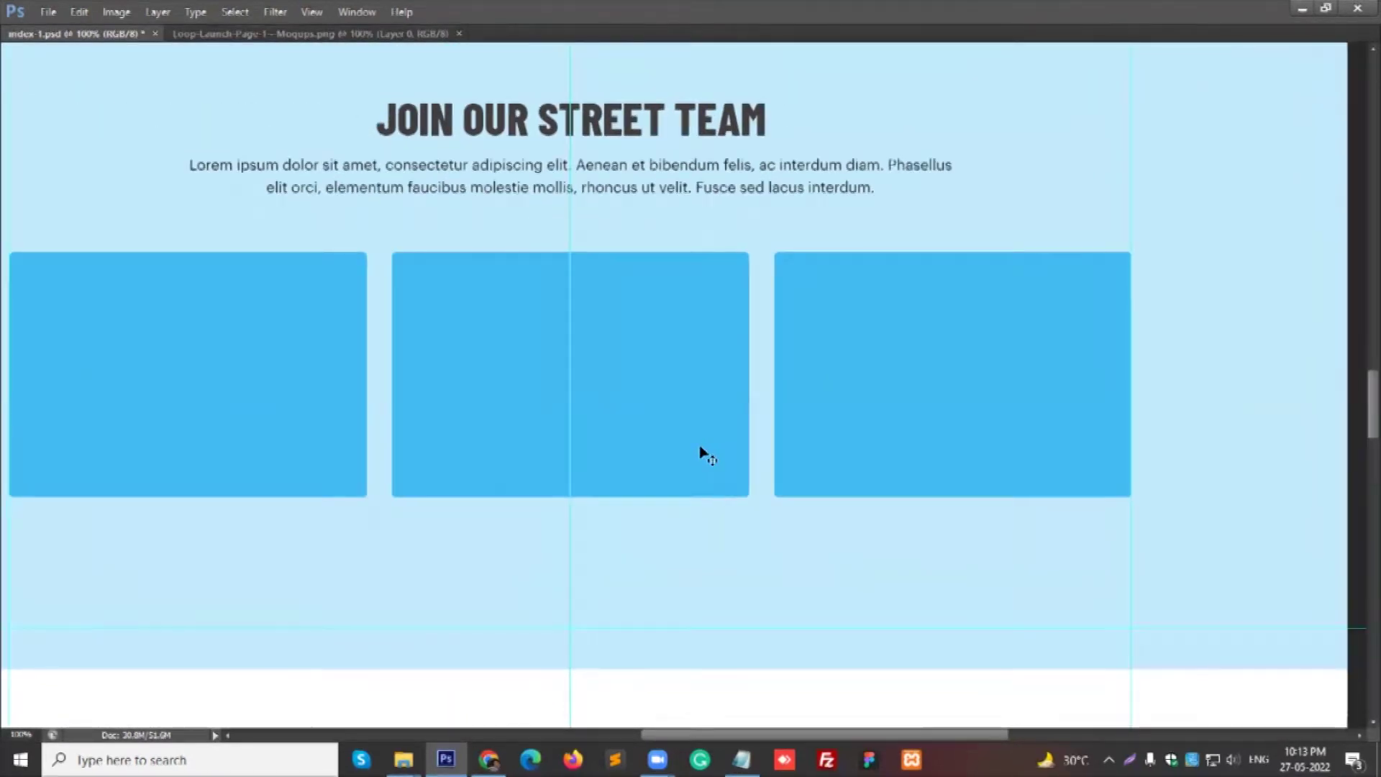
pyautogui.hotkey('shift', 'Up')
pyautogui.hotkey('shift', 'Up')
pyautogui.hotkey('shift', 'Up')
pyautogui.hotkey('ctrl', 's')
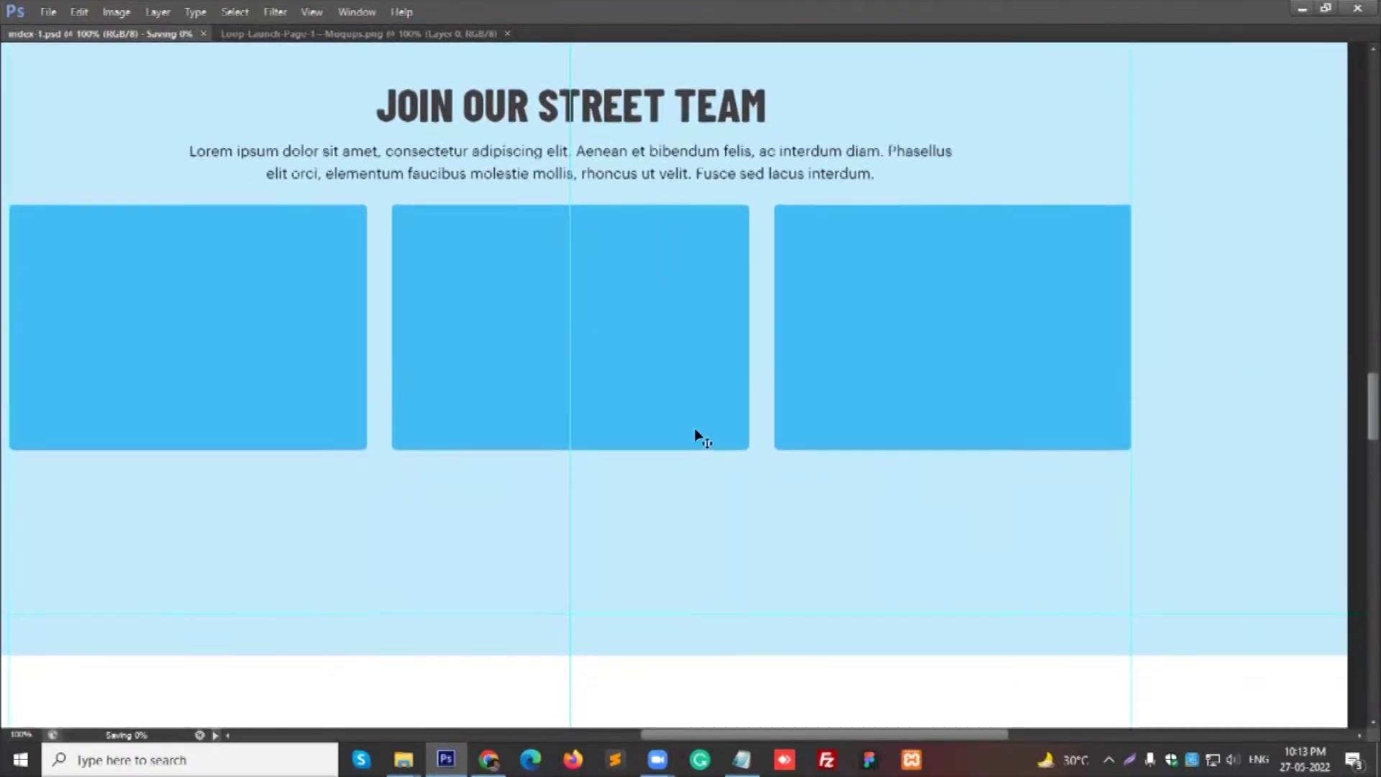
# - Move the three rectangles down about 148 px
pyautogui.moveTo(690, 482); pyautogui.dragTo(691, 499)
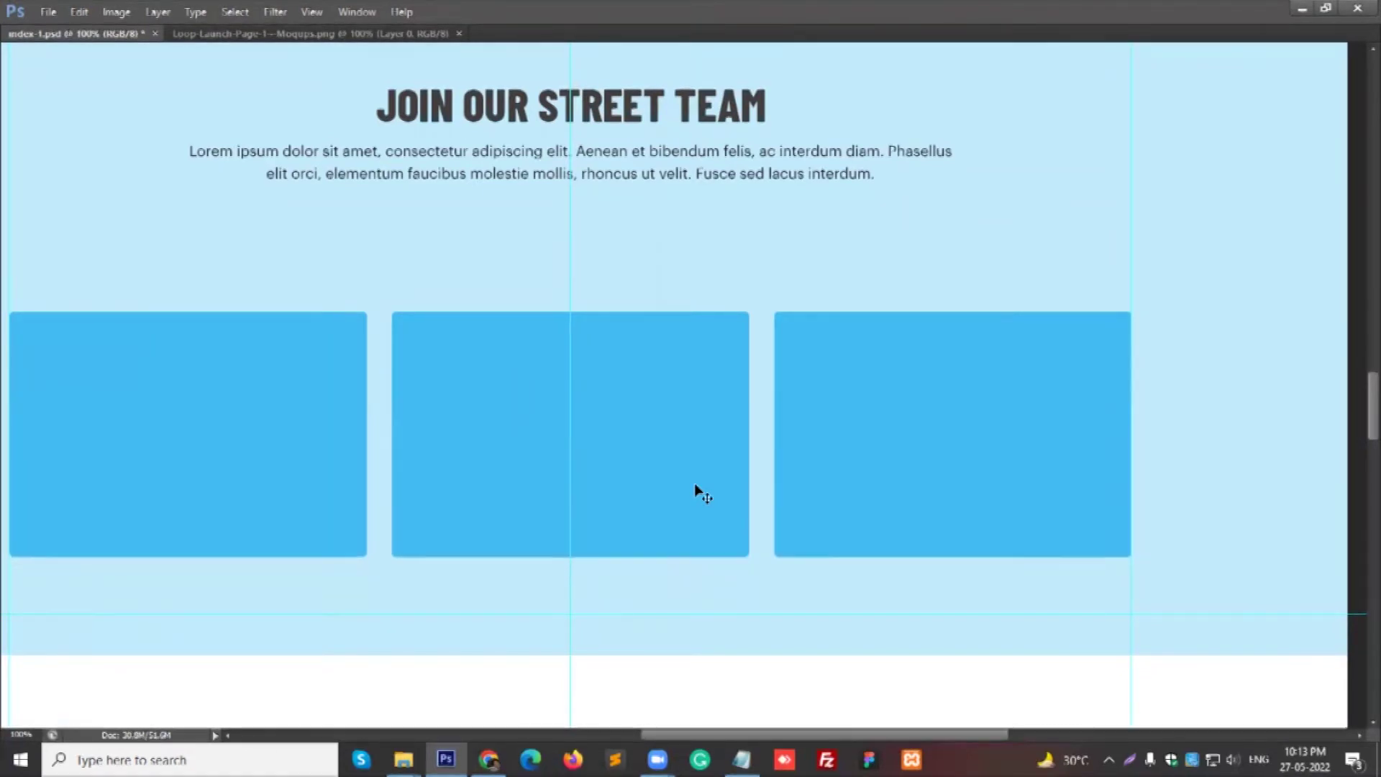
pyautogui.scroll(1, 683, 446)
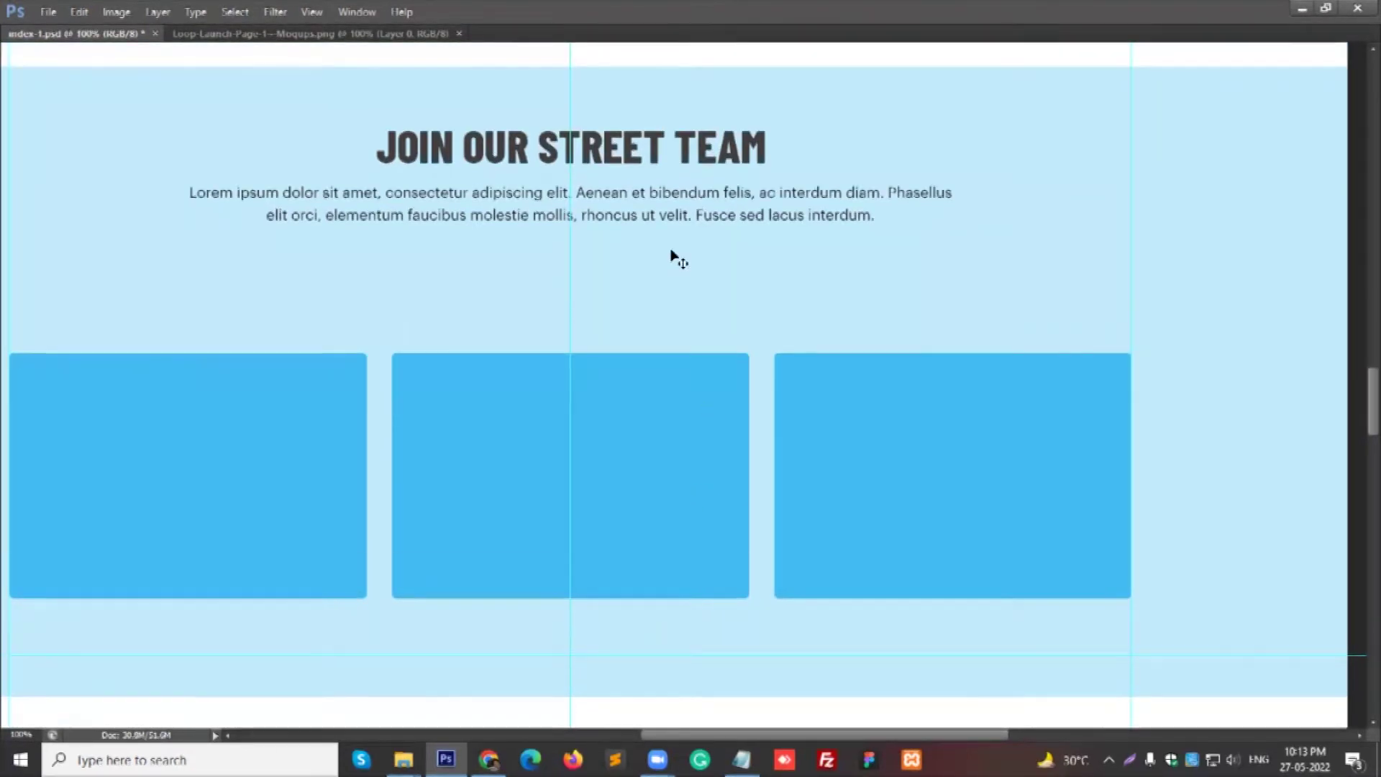
pyautogui.scroll(1, 589, 259)
pyautogui.moveTo(642, 733); pyautogui.dragTo(617, 733)
# - Widen the street-team paragraph box on both sides and centre-align its text
pyautogui.click(568, 256)
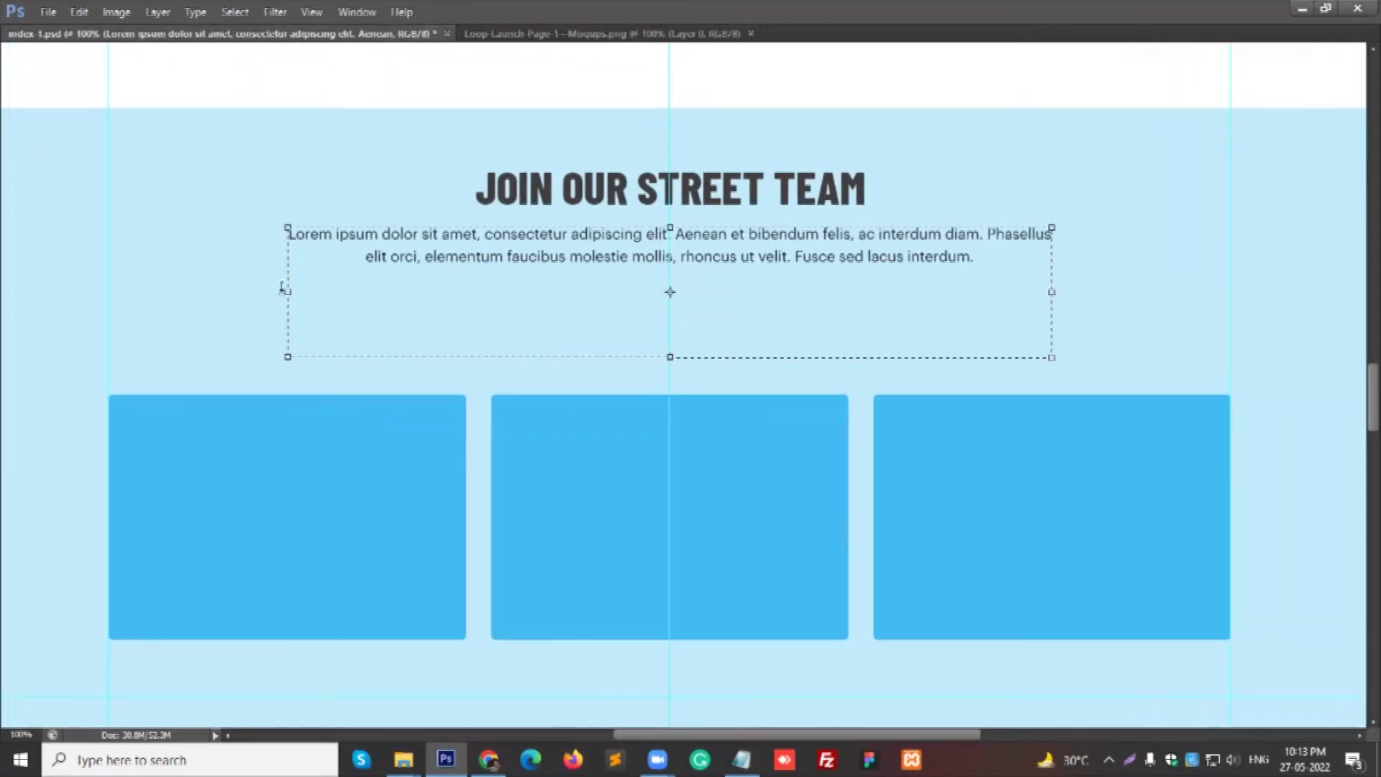
pyautogui.moveTo(204, 287)
pyautogui.mouseDown()
pyautogui.moveTo(139, 287)
pyautogui.moveTo(161, 284)
pyautogui.mouseUp()
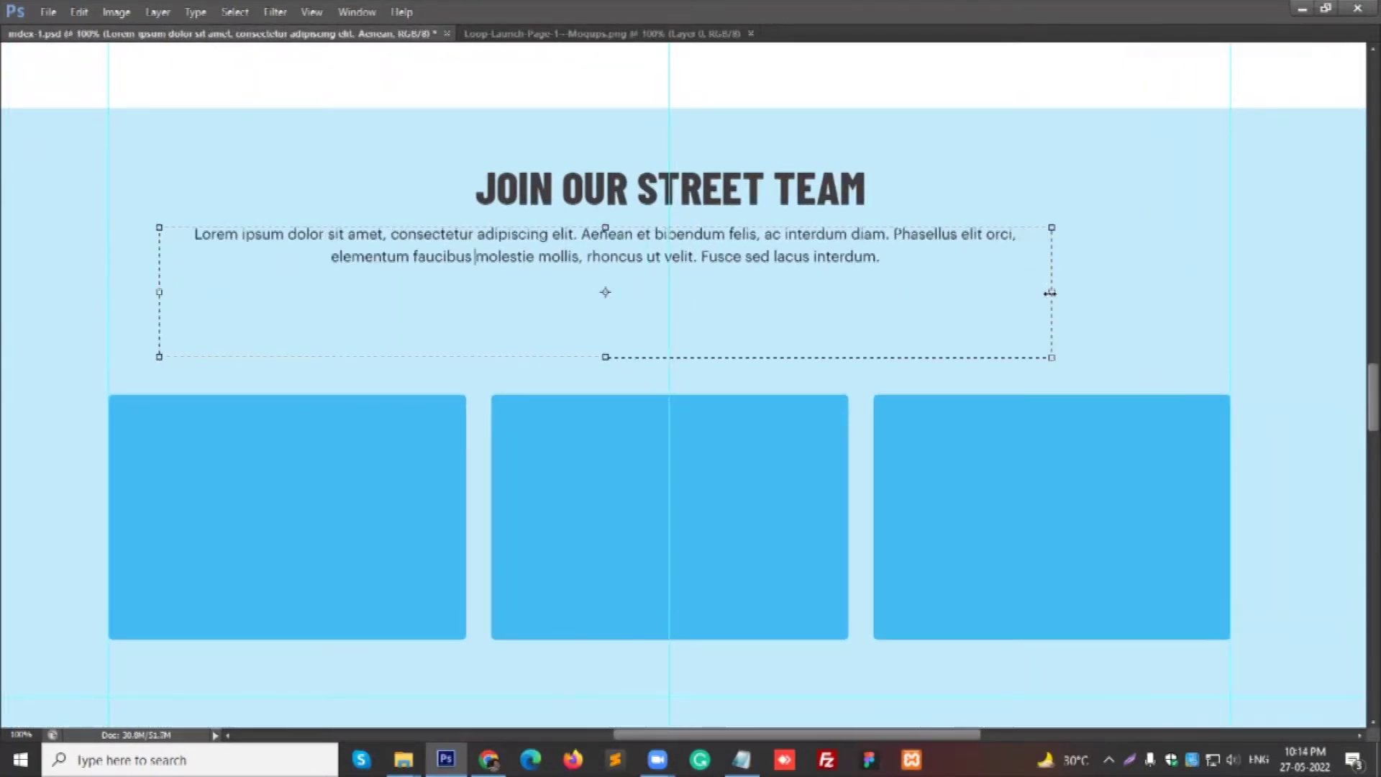
pyautogui.moveTo(1050, 293); pyautogui.dragTo(1188, 293)
pyautogui.press('Tab')
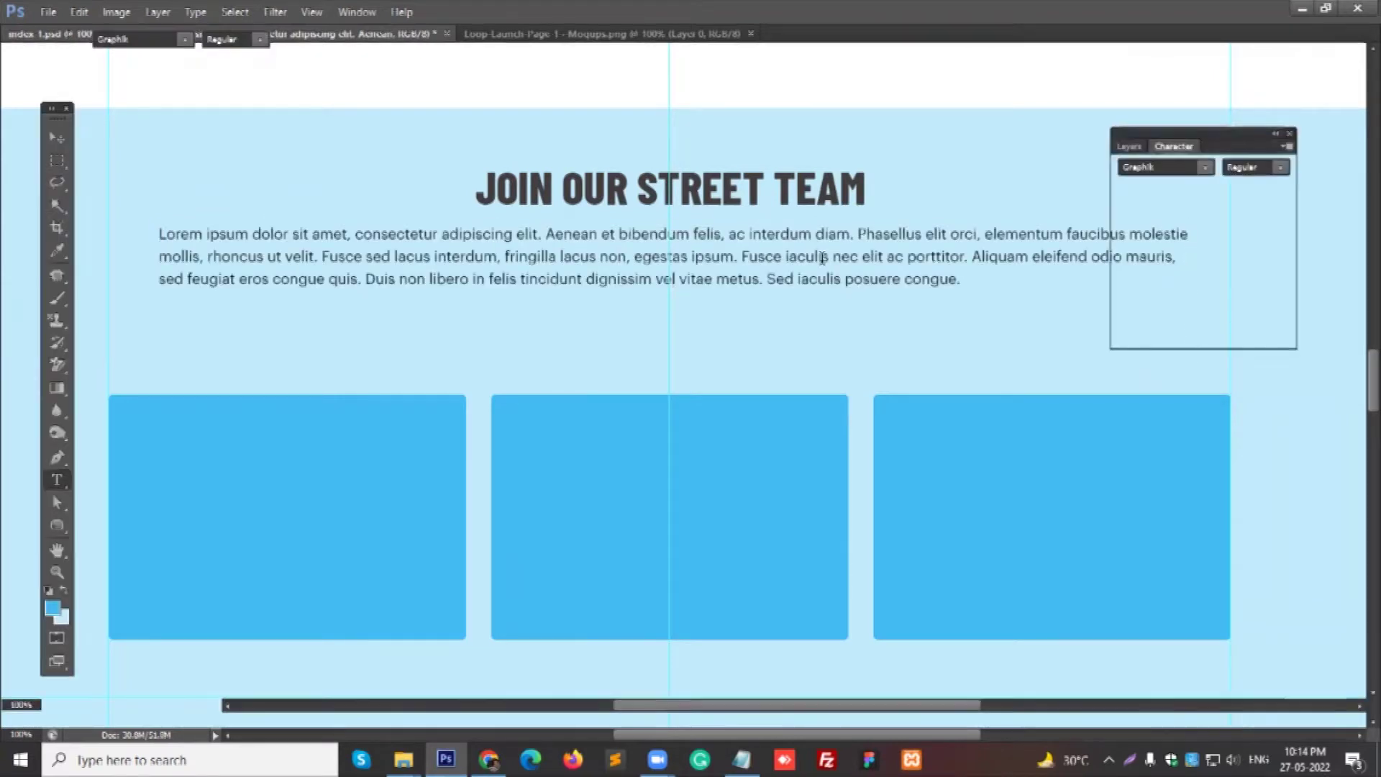
pyautogui.hotkey('ctrl', 'a')
pyautogui.hotkey('ctrl', 'shift', 'c')
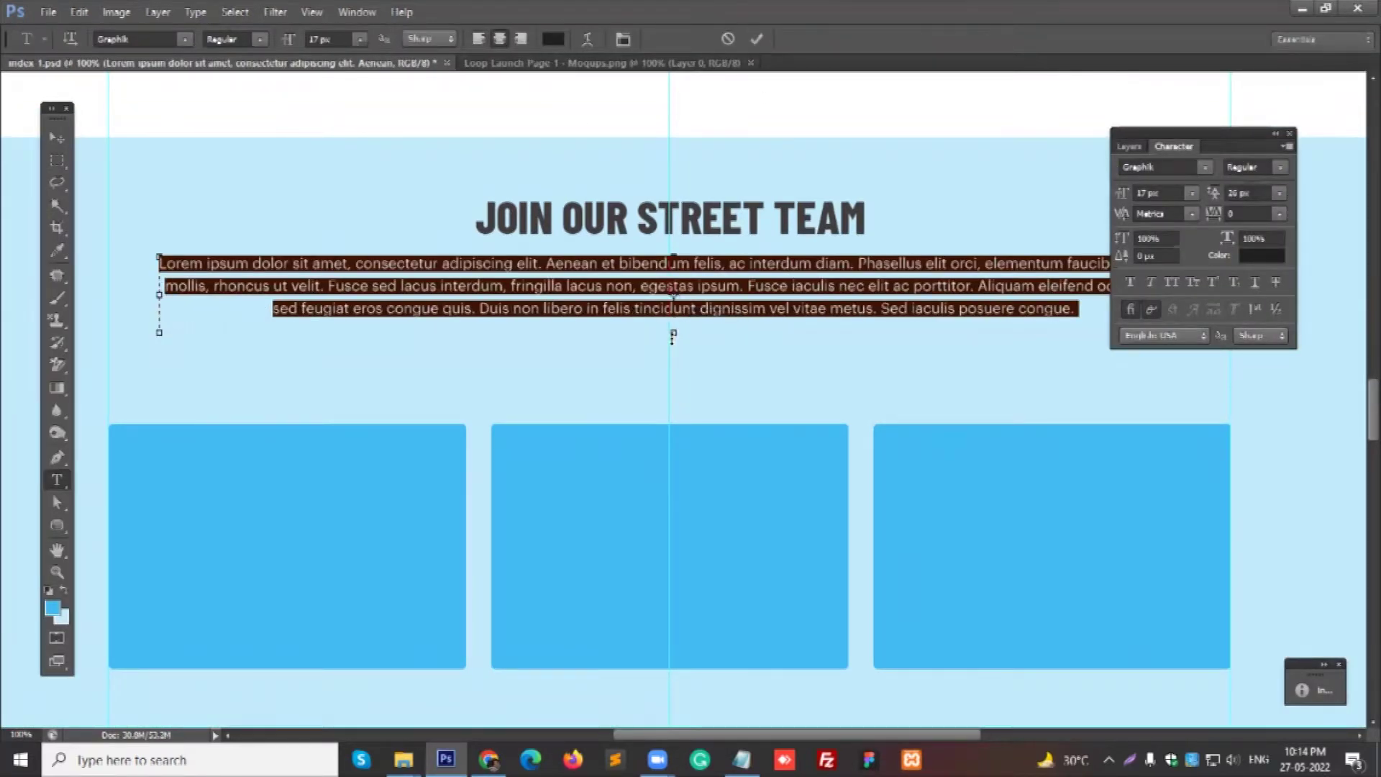
pyautogui.hotkey('ctrl', 'Return')
# - Add a shortened copy of the paragraph below the original
pyautogui.moveTo(743, 269)
pyautogui.mouseDown()
pyautogui.moveTo(743, 353)
pyautogui.moveTo(1075, 378)
pyautogui.mouseUp()
pyautogui.press('BackSpace')
pyautogui.hotkey('ctrl', 'Return')
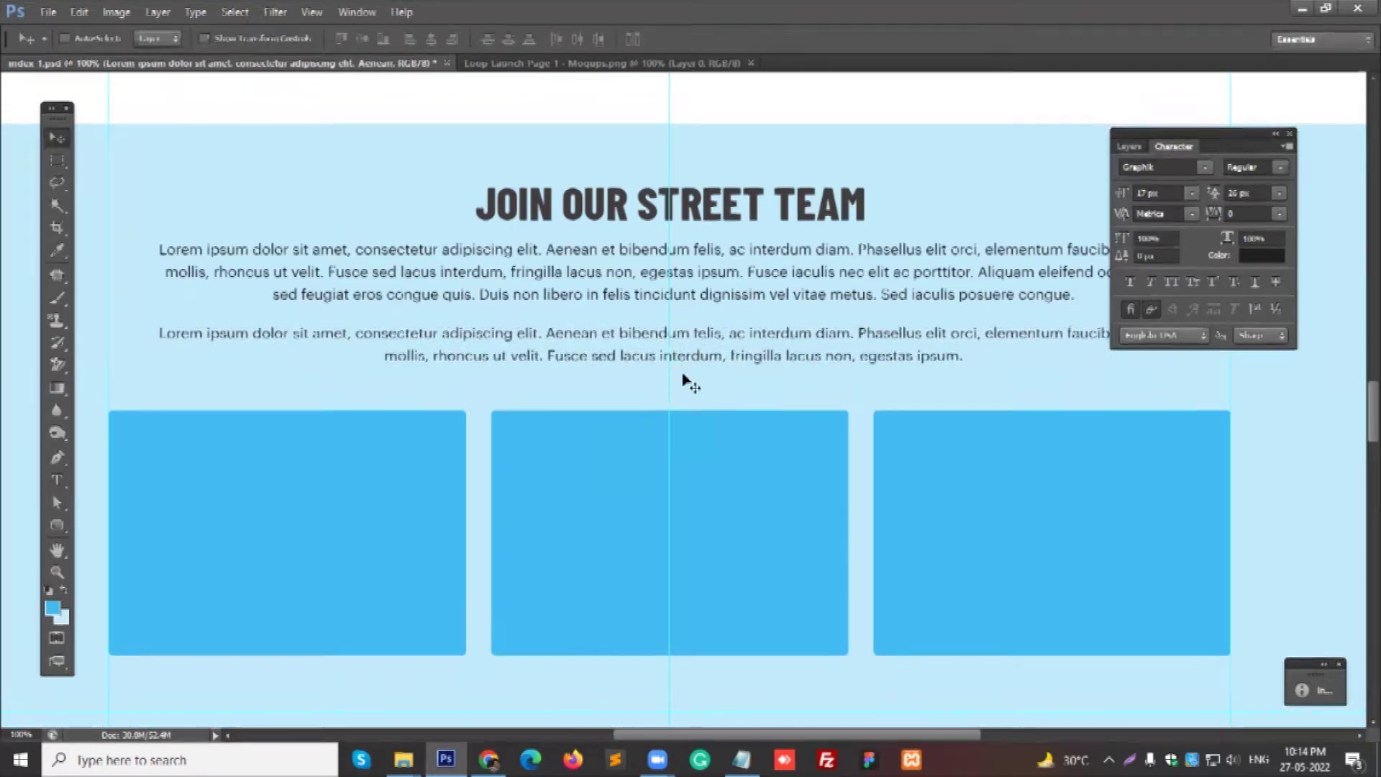
# - Extend the light-blue section down below the three boxes
pyautogui.press('Tab')
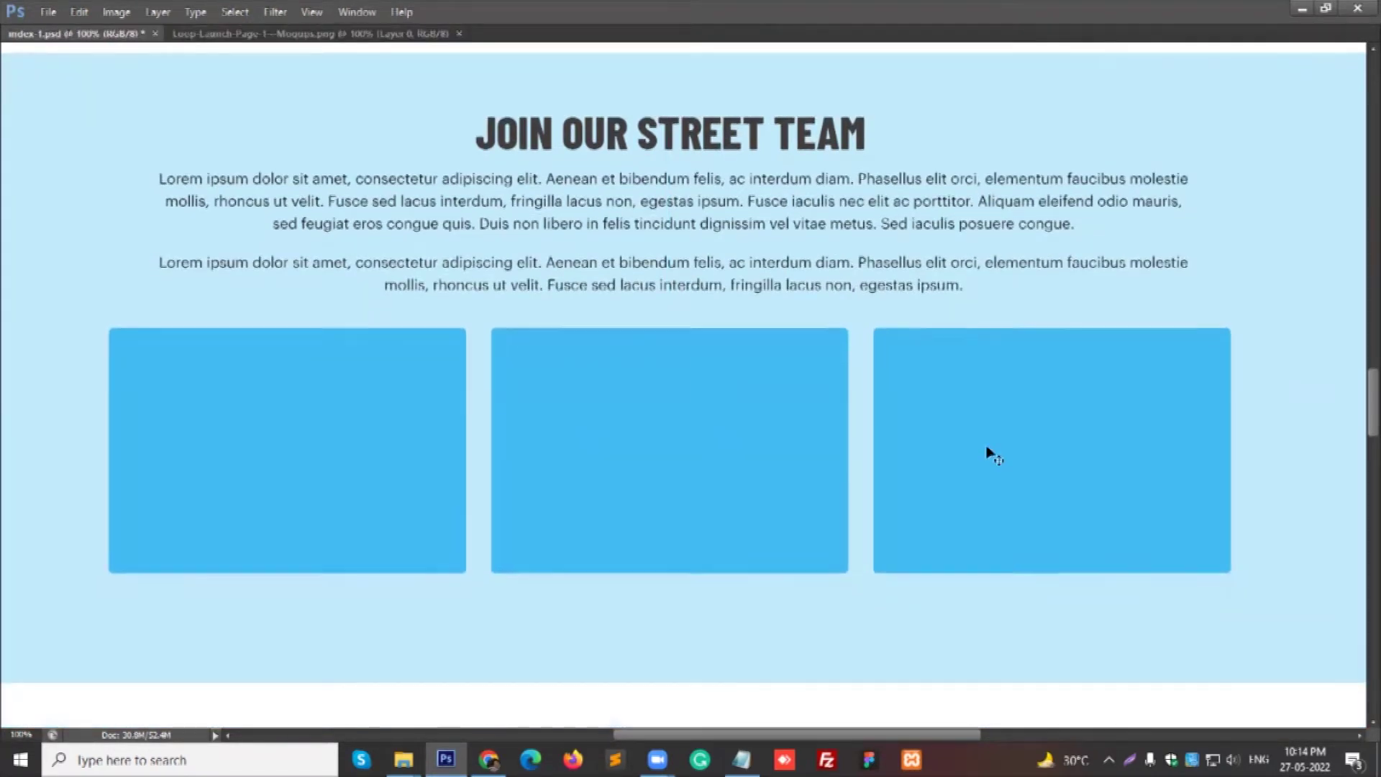
pyautogui.scroll(-2, 774, 580)
pyautogui.scroll(-3, 701, 494)
pyautogui.moveTo(673, 483); pyautogui.dragTo(673, 531)
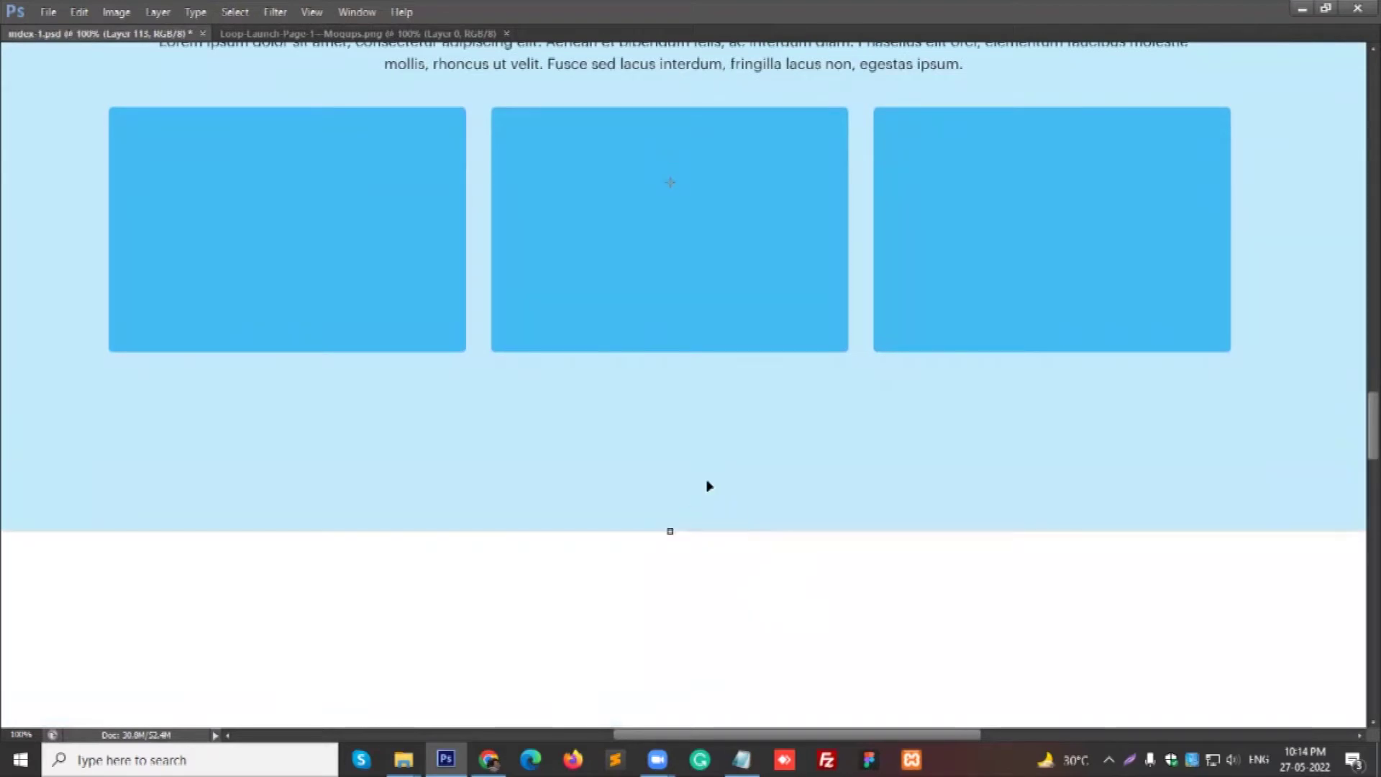
# - Copy the BUY NOW button below the three boxes and relabel it 'JOIN OUR STREET TEAM'
pyautogui.scroll(10, 560, 214)
pyautogui.click(810, 240)
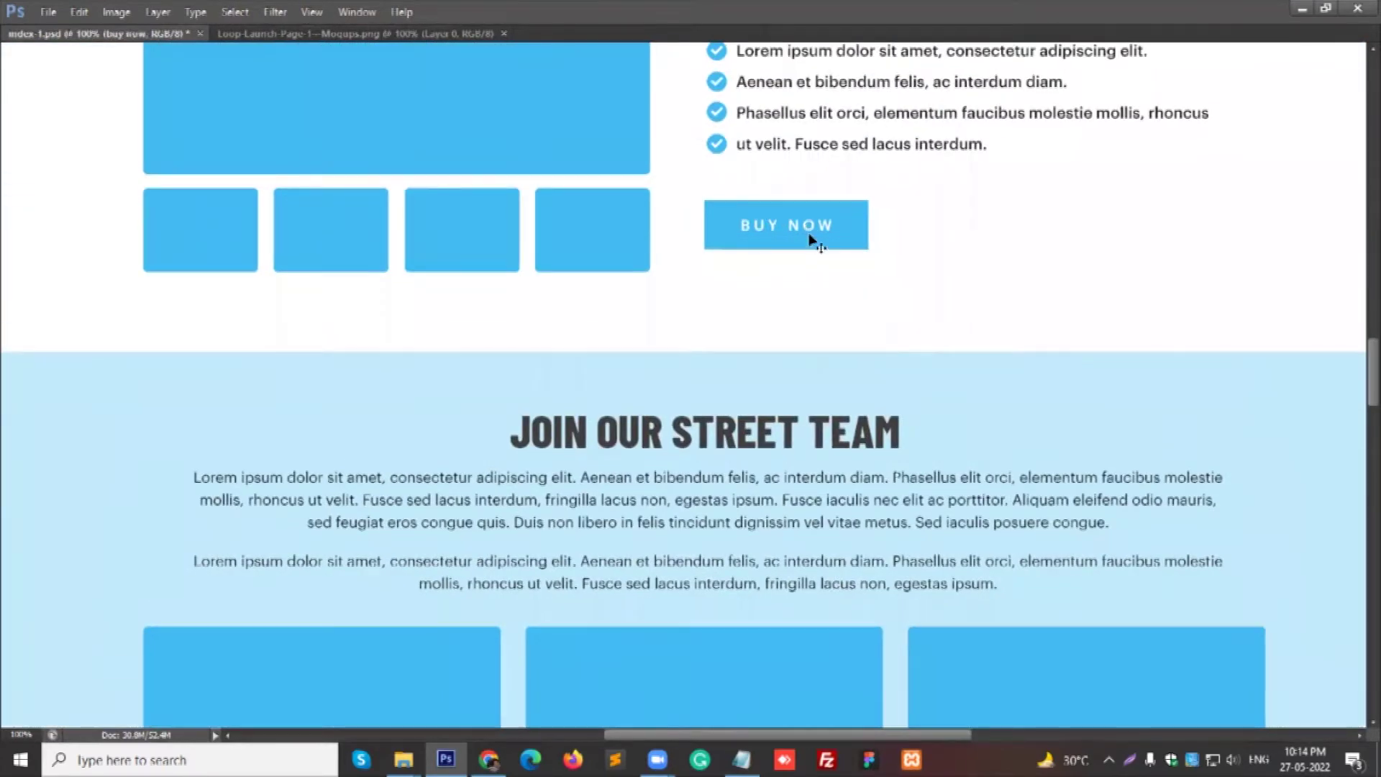
pyautogui.scroll(-6, 925, 367)
pyautogui.moveTo(923, 302)
pyautogui.mouseDown()
pyautogui.moveTo(629, 451)
pyautogui.moveTo(622, 508)
pyautogui.mouseUp()
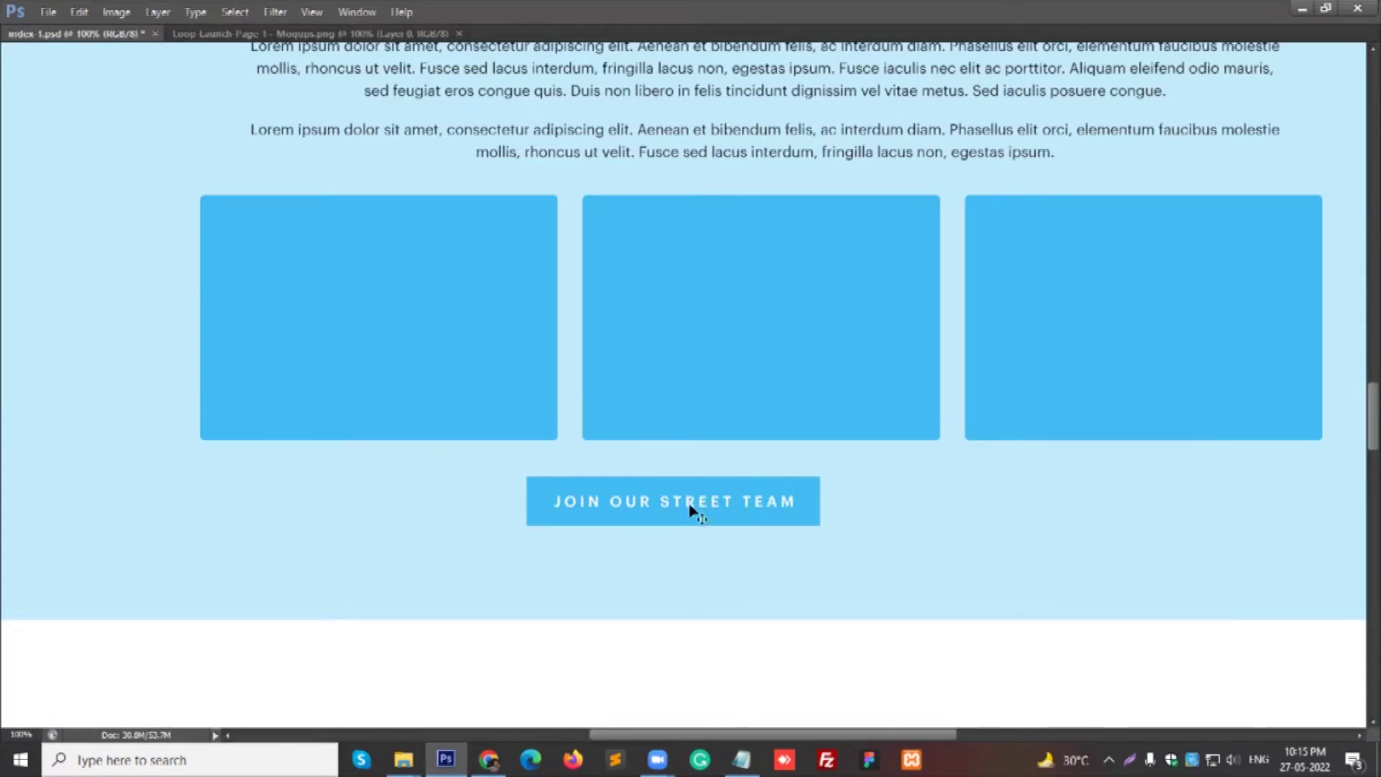
pyautogui.press('Tab')
# - Copy the button beside JOIN OUR STREET TEAM and relabel it 'SHOP NOW'
pyautogui.moveTo(709, 536); pyautogui.dragTo(552, 548)
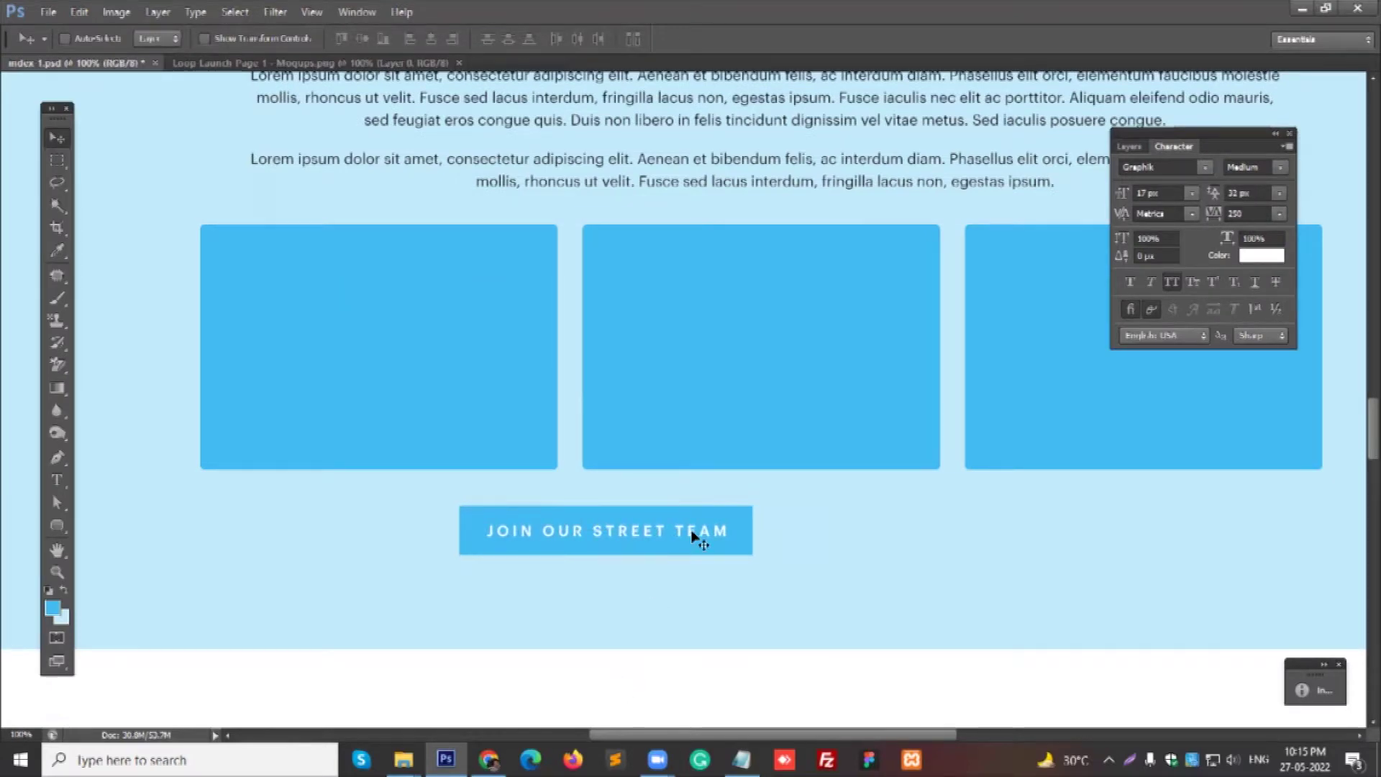
pyautogui.scroll(5, 680, 509)
pyautogui.moveTo(812, 144); pyautogui.dragTo(780, 551)
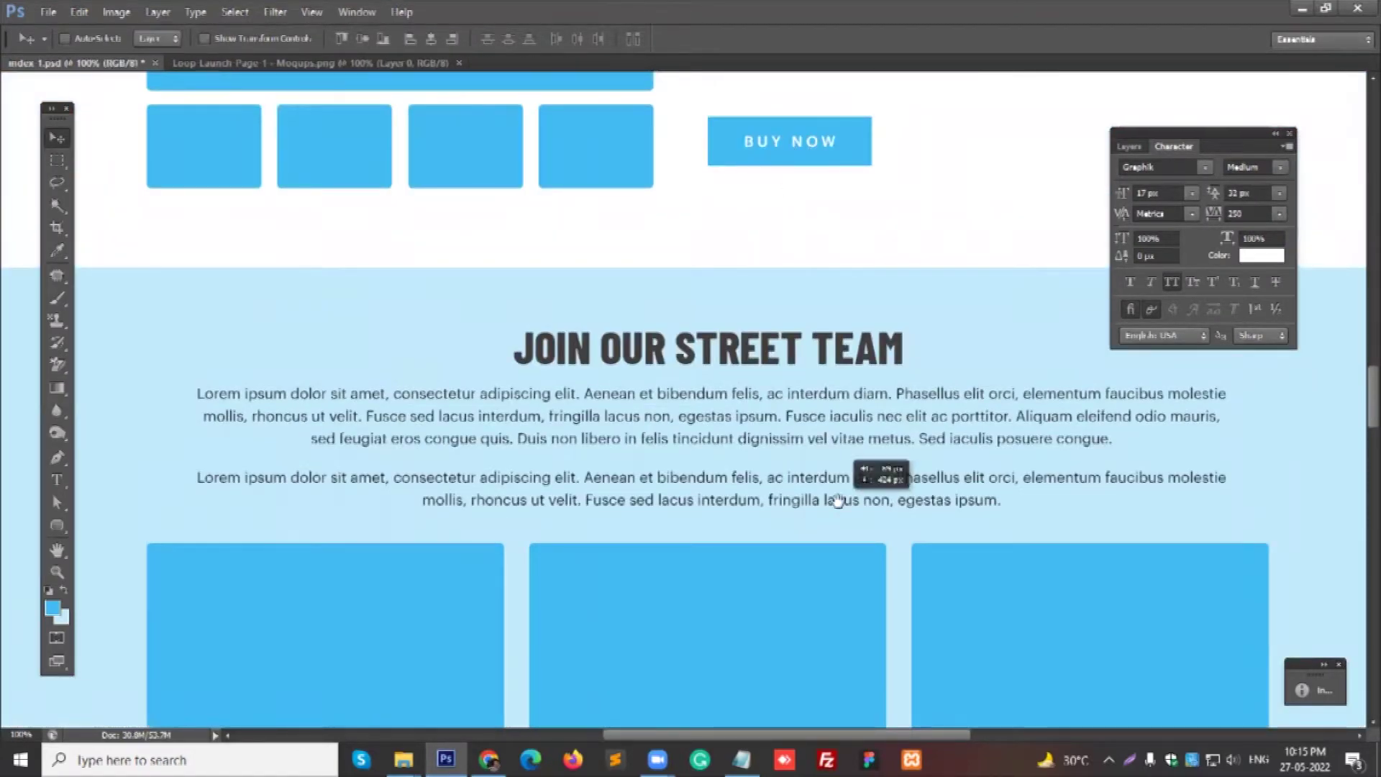
pyautogui.scroll(-5, 839, 333)
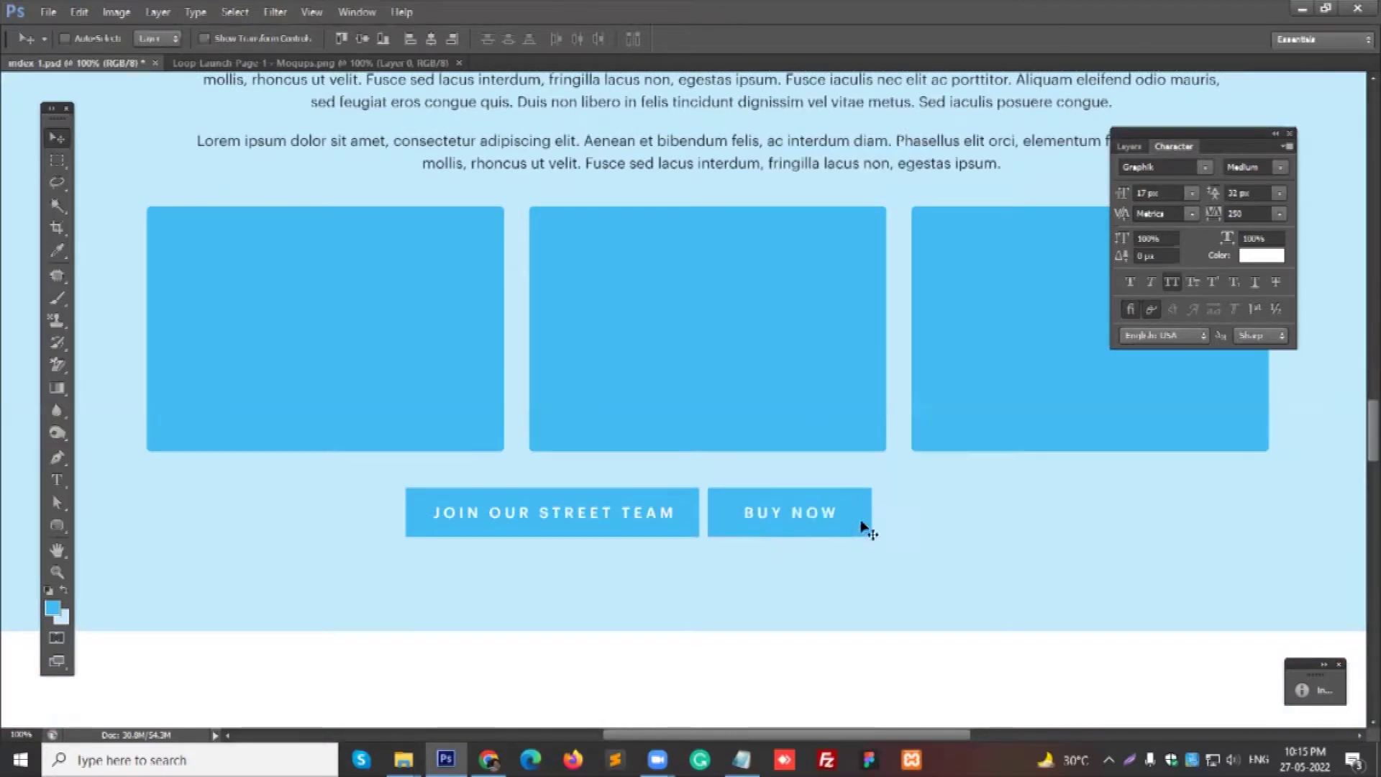
pyautogui.press('t')
pyautogui.click(781, 514)
pyautogui.write('SHOP')
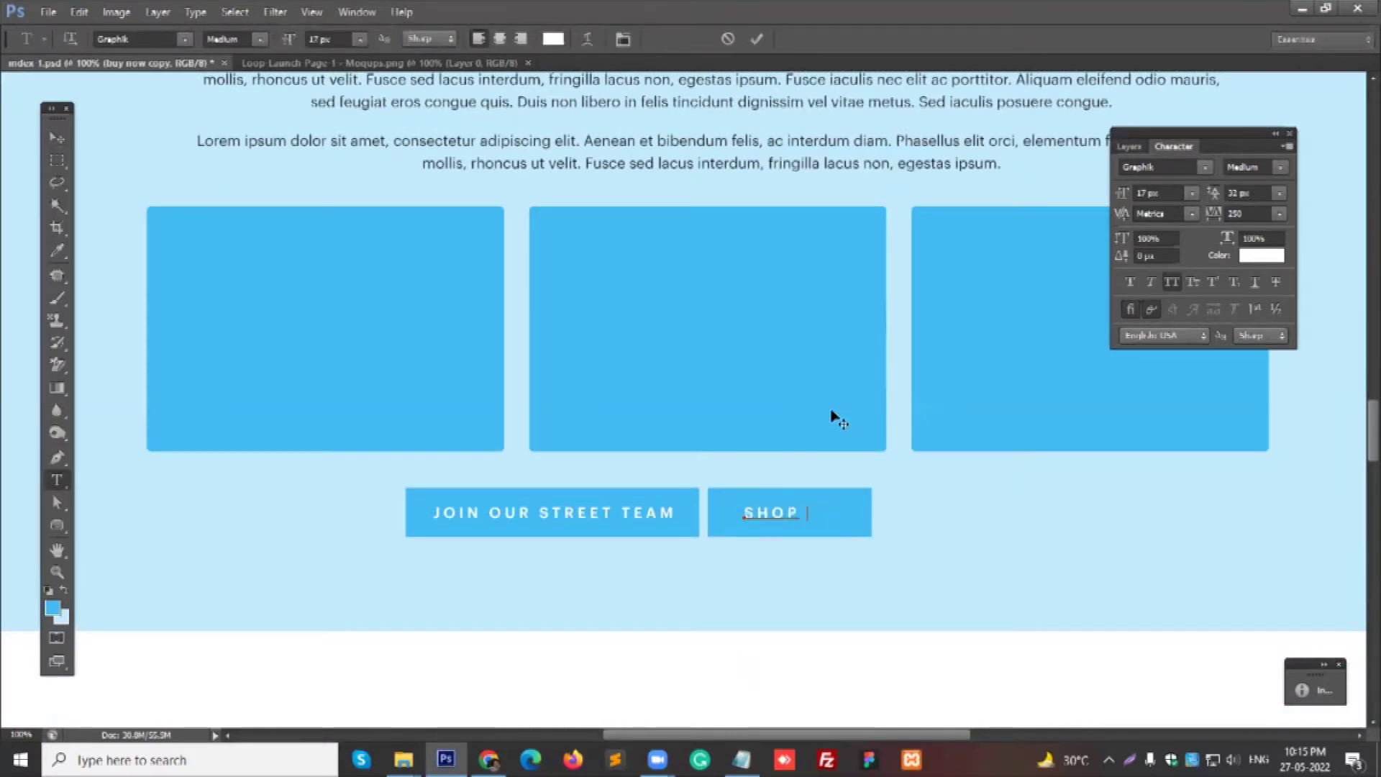
pyautogui.write('NOW')
pyautogui.hotkey('ctrl', 'Return')
# - Widen the SHOP NOW rectangle, group both buttons, centre the pair under the boxes, and save
pyautogui.press('m')
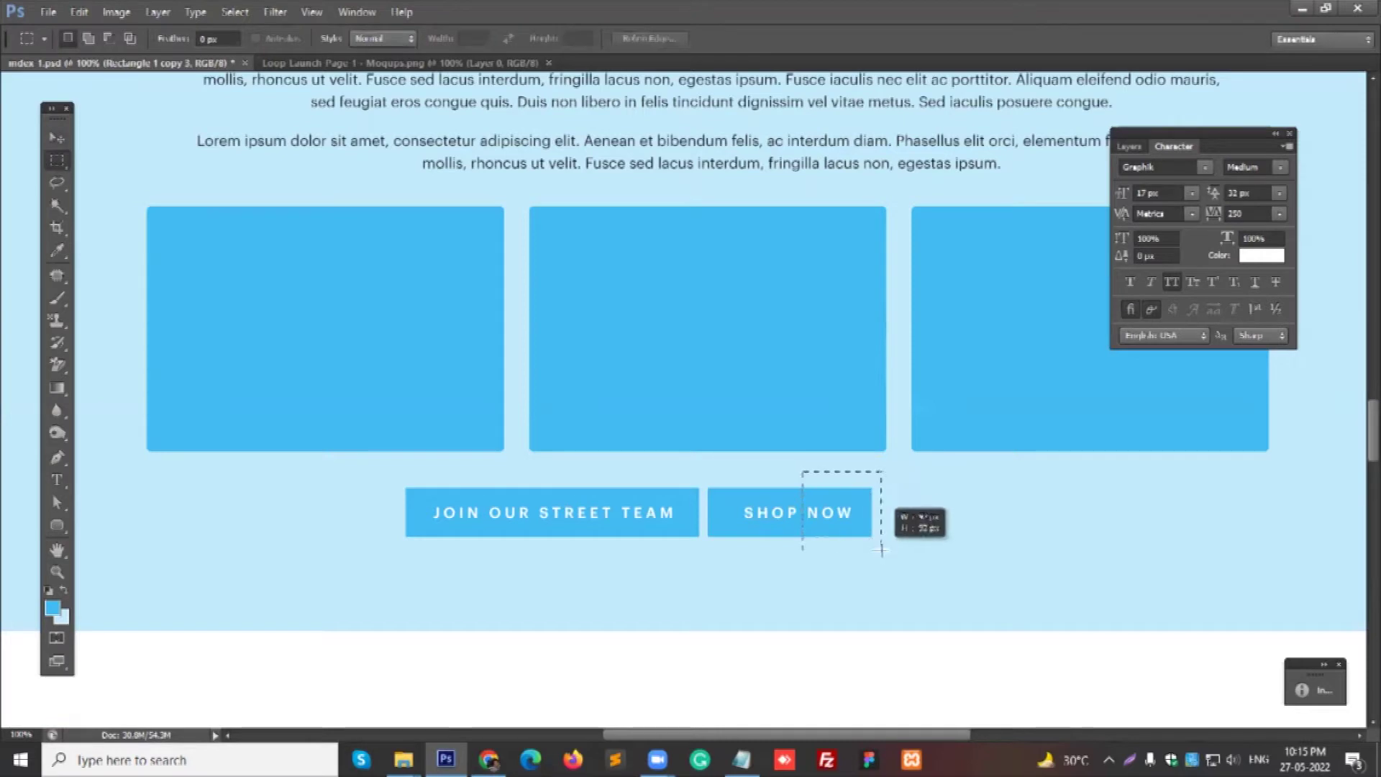
pyautogui.moveTo(882, 550); pyautogui.dragTo(884, 554)
pyautogui.press('v')
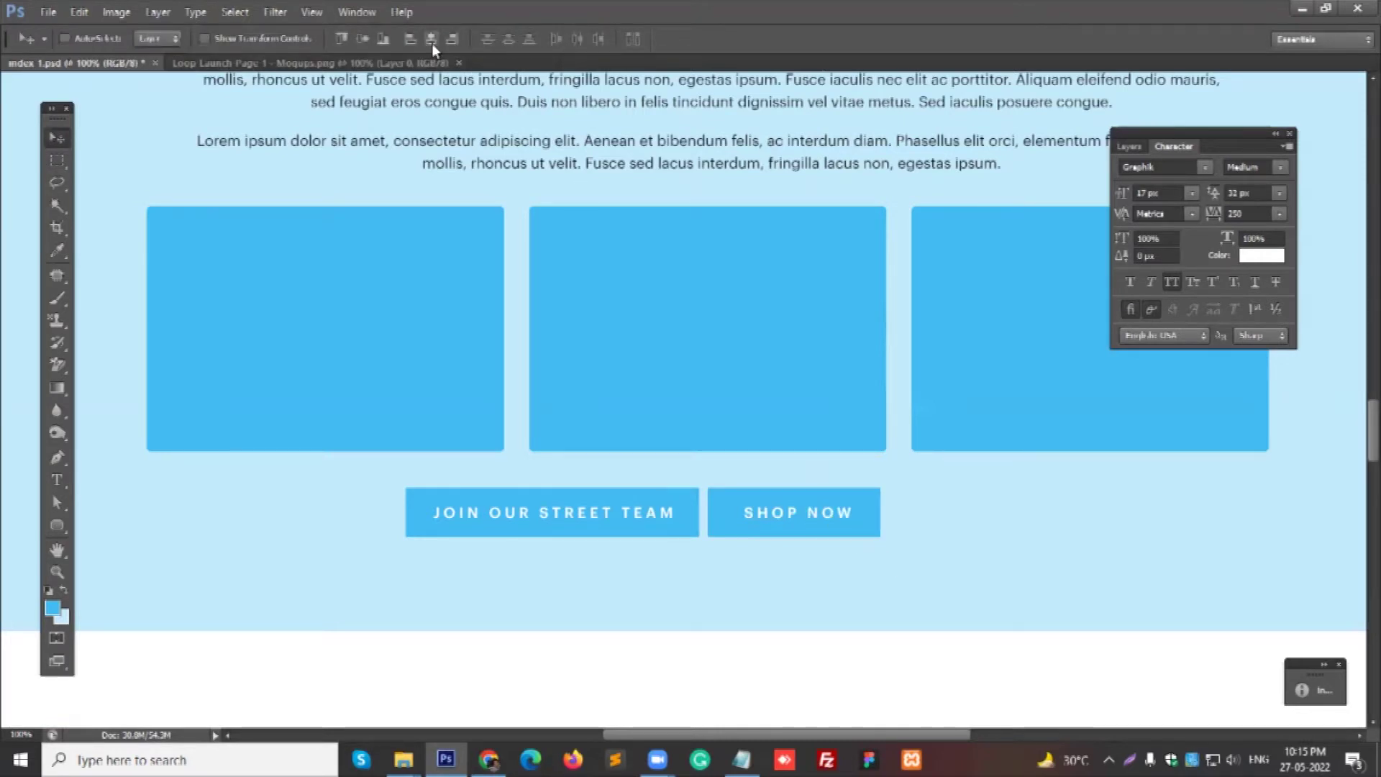
pyautogui.press('F7')
pyautogui.hotkey('ctrl', 'g')
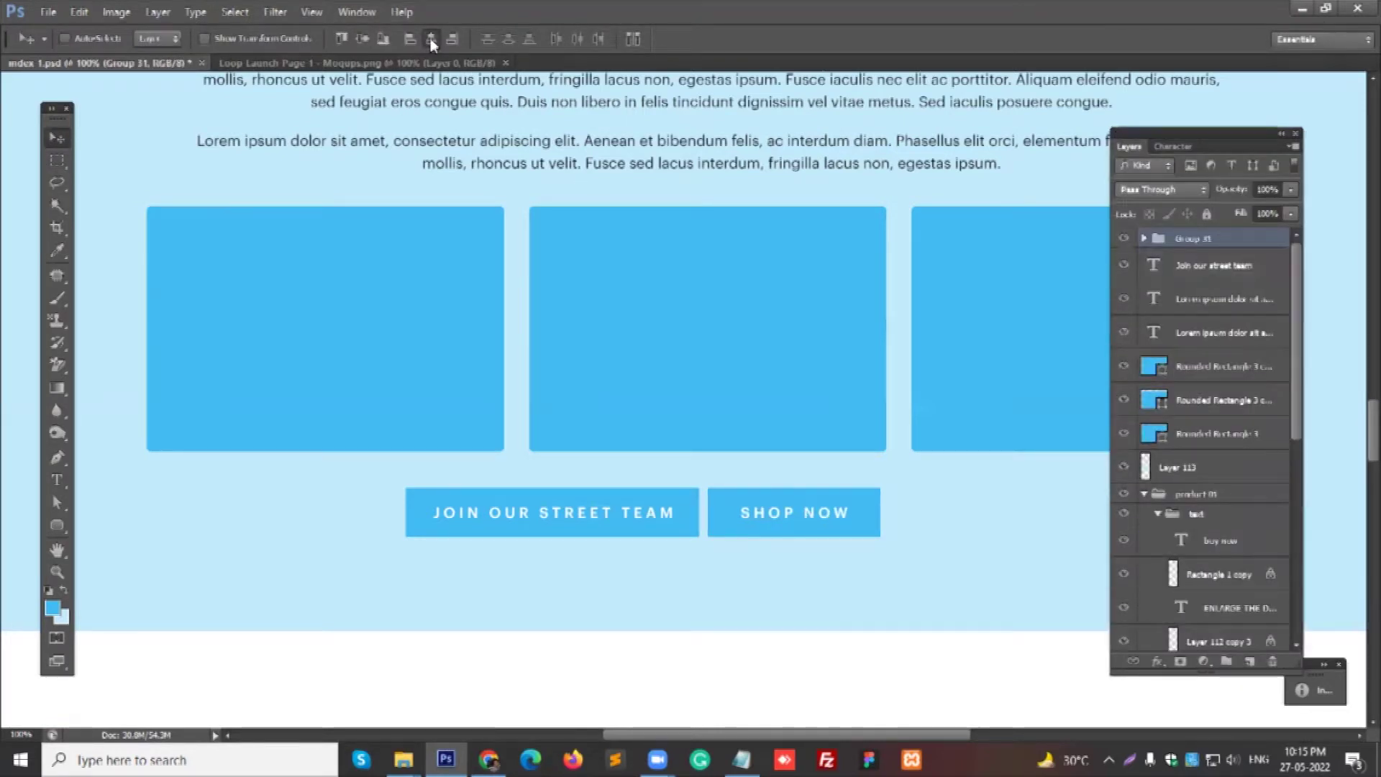
pyautogui.moveTo(691, 478); pyautogui.dragTo(756, 478)
pyautogui.press('Tab')
pyautogui.press('Return')
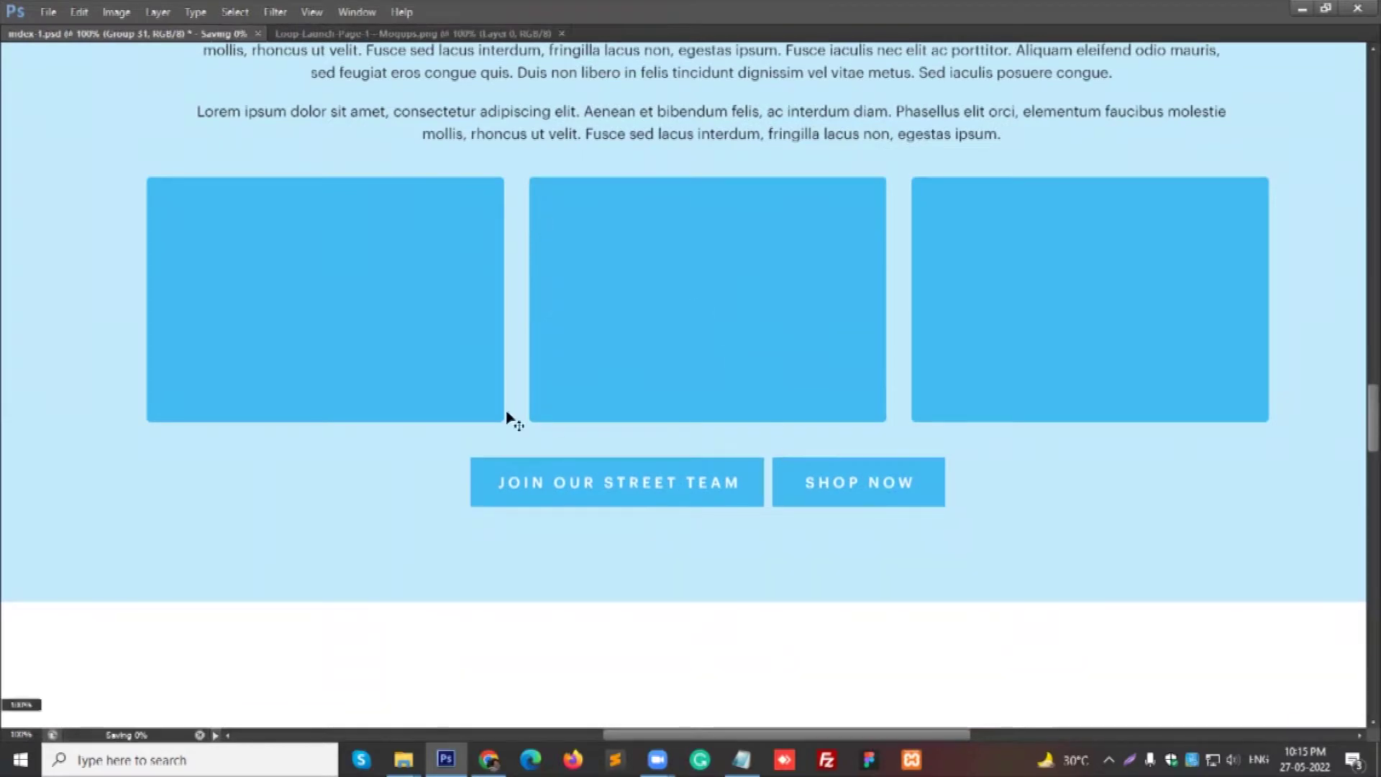
pyautogui.press('Tab')
pyautogui.hotkey('ctrl', 's')
# - Set the background colour to the green sampled from the Contact button
pyautogui.scroll(10, 510, 469)
pyautogui.scroll(10, 512, 515)
pyautogui.scroll(2, 511, 515)
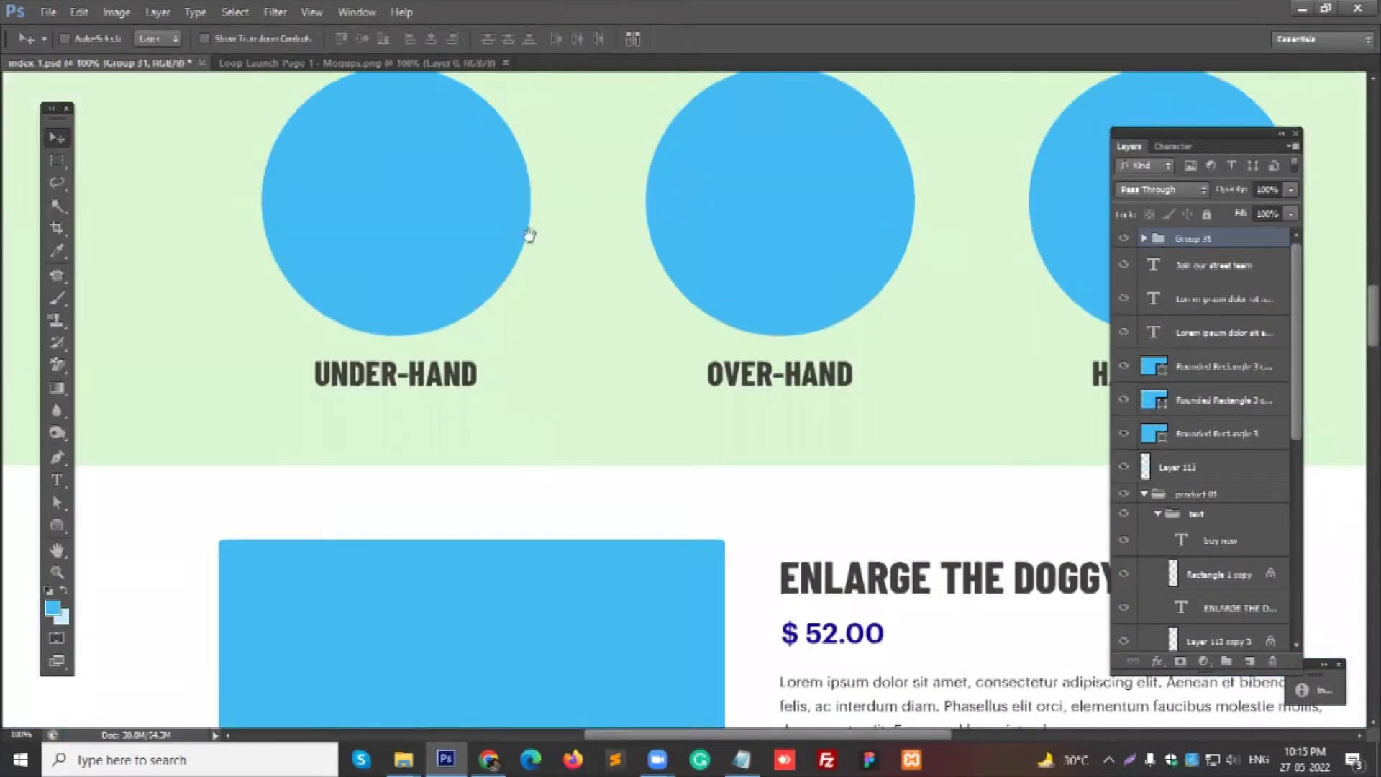
pyautogui.scroll(10, 528, 231)
pyautogui.scroll(10, 527, 296)
pyautogui.scroll(5, 537, 305)
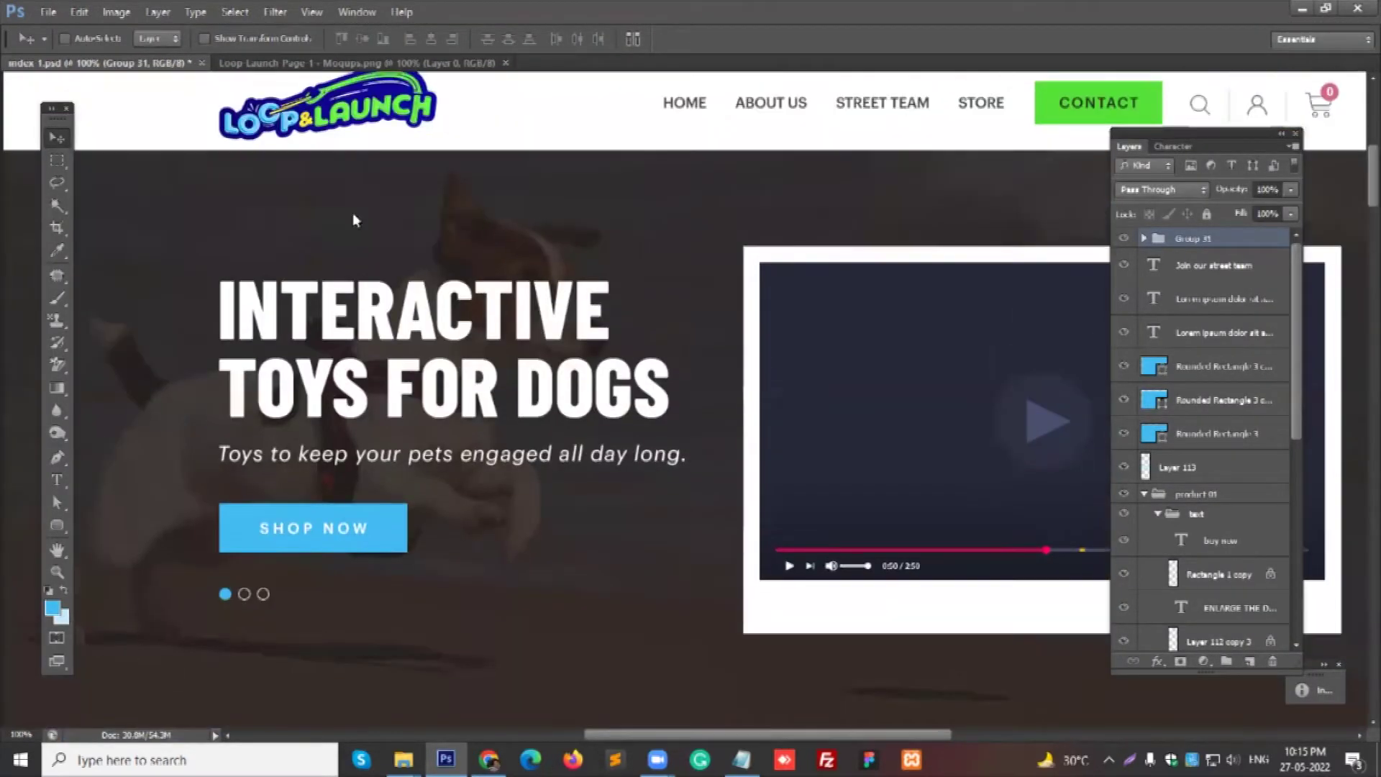
pyautogui.click(60, 617)
pyautogui.click(932, 575)
pyautogui.click(1140, 417)
pyautogui.moveTo(1372, 180); pyautogui.dragTo(1358, 361)
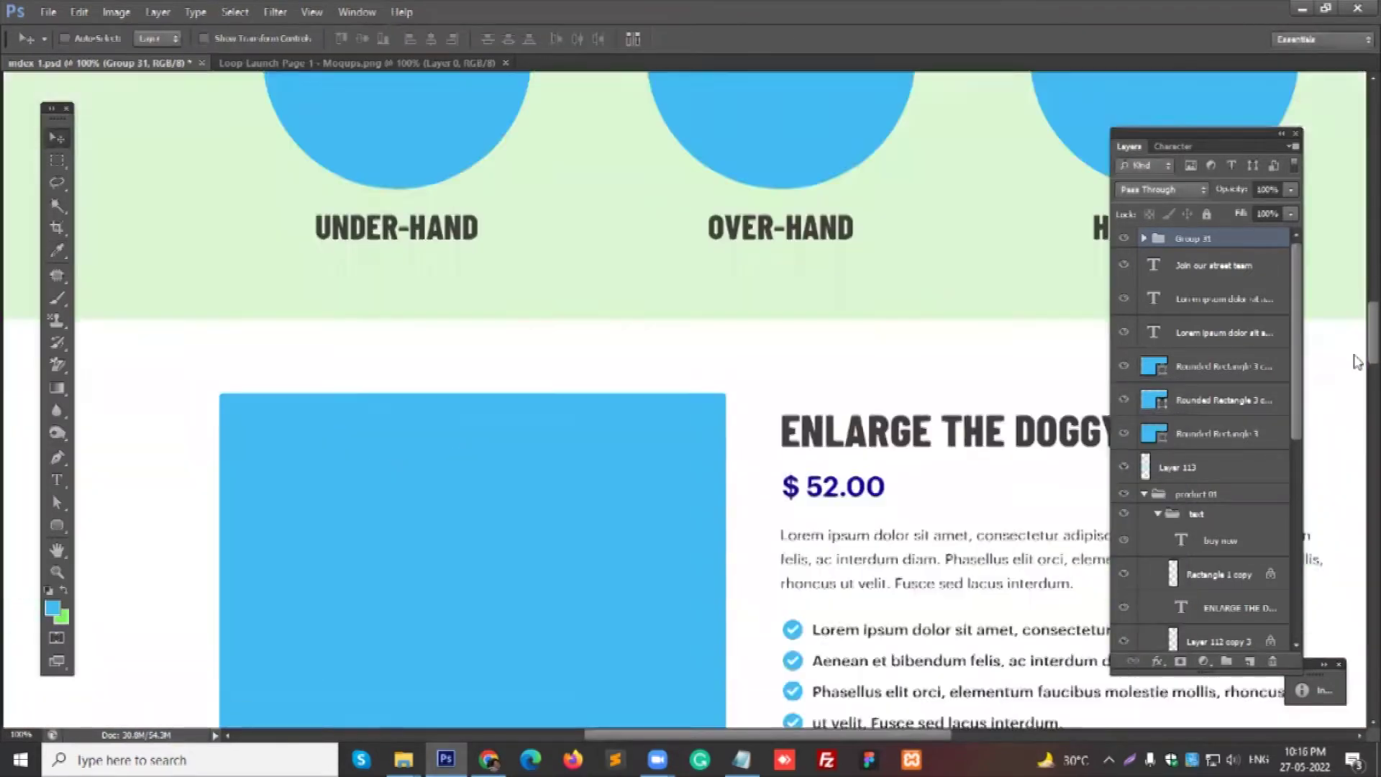
pyautogui.scroll(-7, 838, 358)
pyautogui.scroll(-5, 839, 358)
pyautogui.scroll(-3, 834, 403)
pyautogui.keyDown('ctrl'); pyautogui.click(820, 439); pyautogui.keyUp('ctrl')
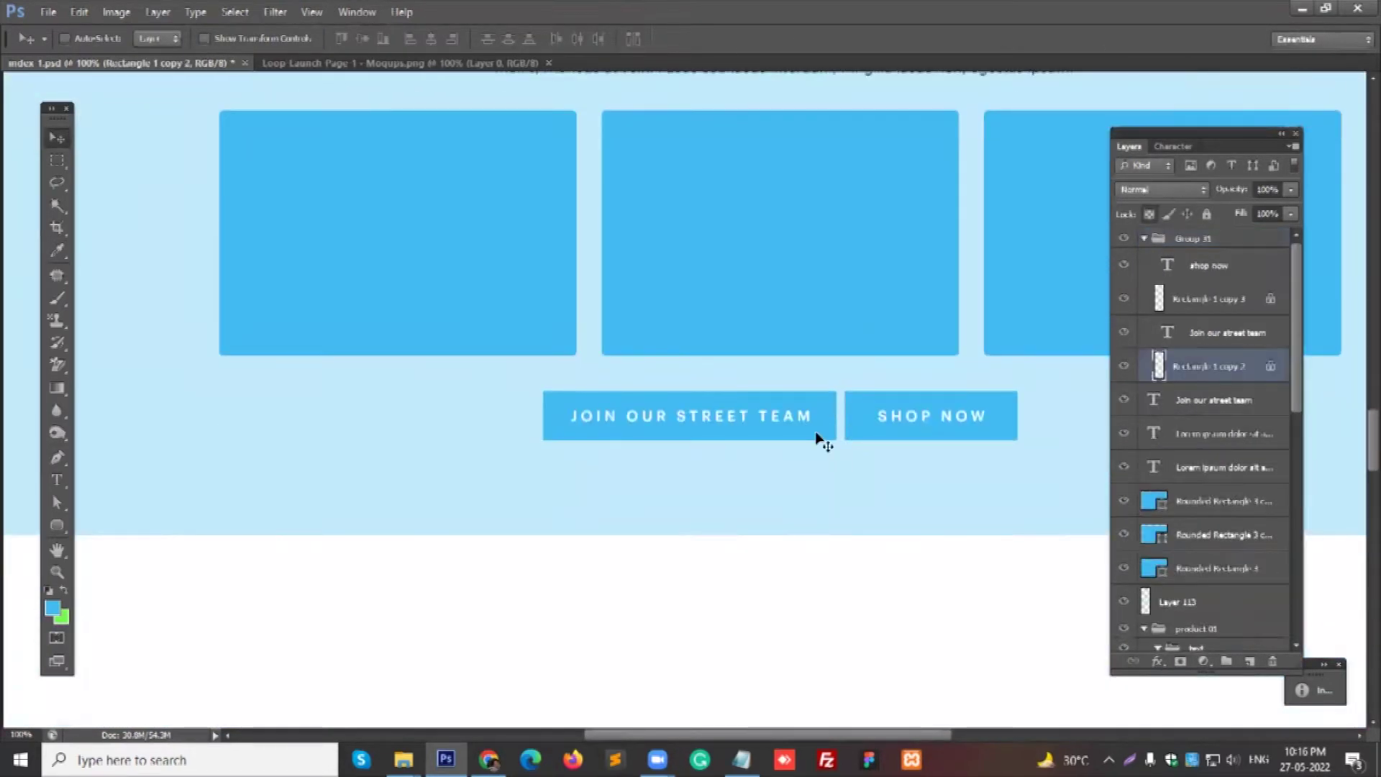
# - Fill the JOIN OUR STREET TEAM rectangle green and set its text colour to black
pyautogui.hotkey('ctrl', 'BackSpace')
pyautogui.click(1216, 332)
pyautogui.click(1173, 146)
pyautogui.click(1261, 254)
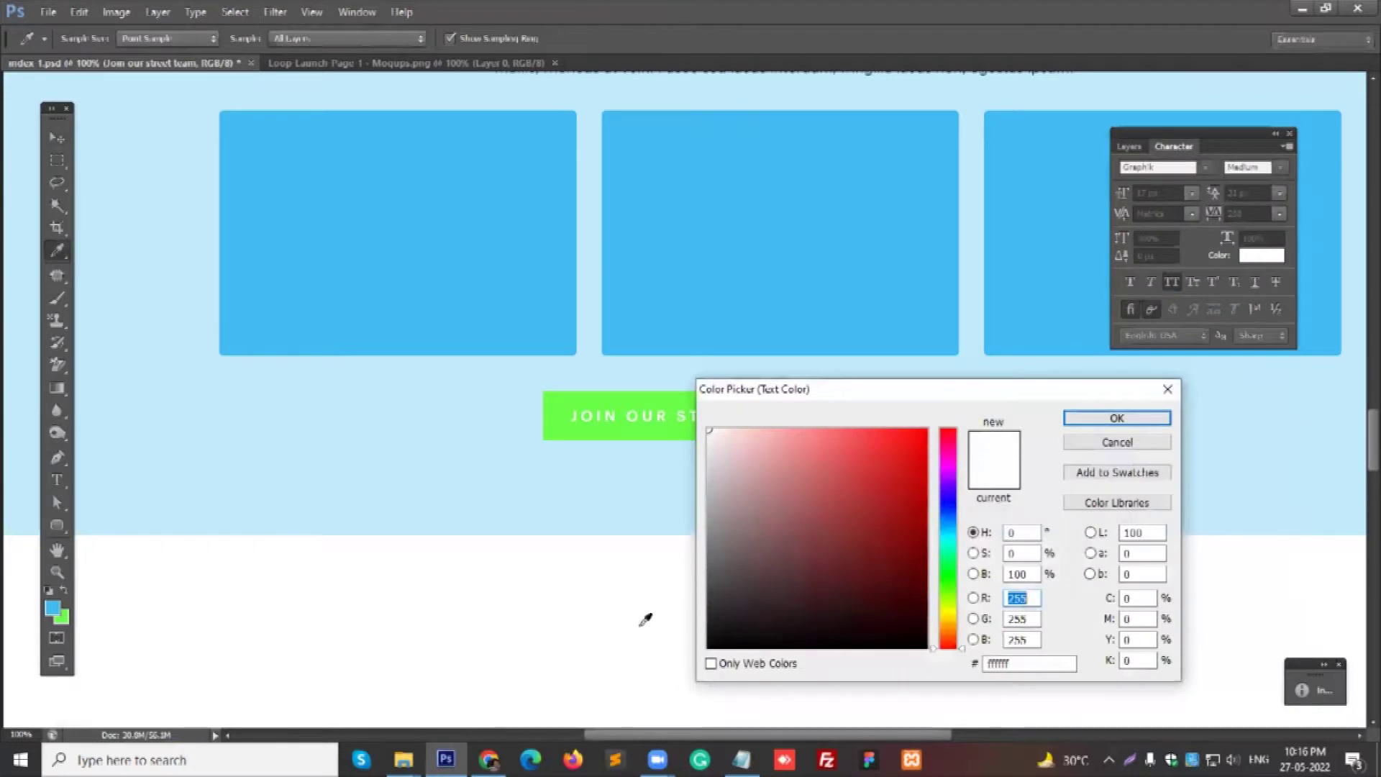
pyautogui.press('Return')
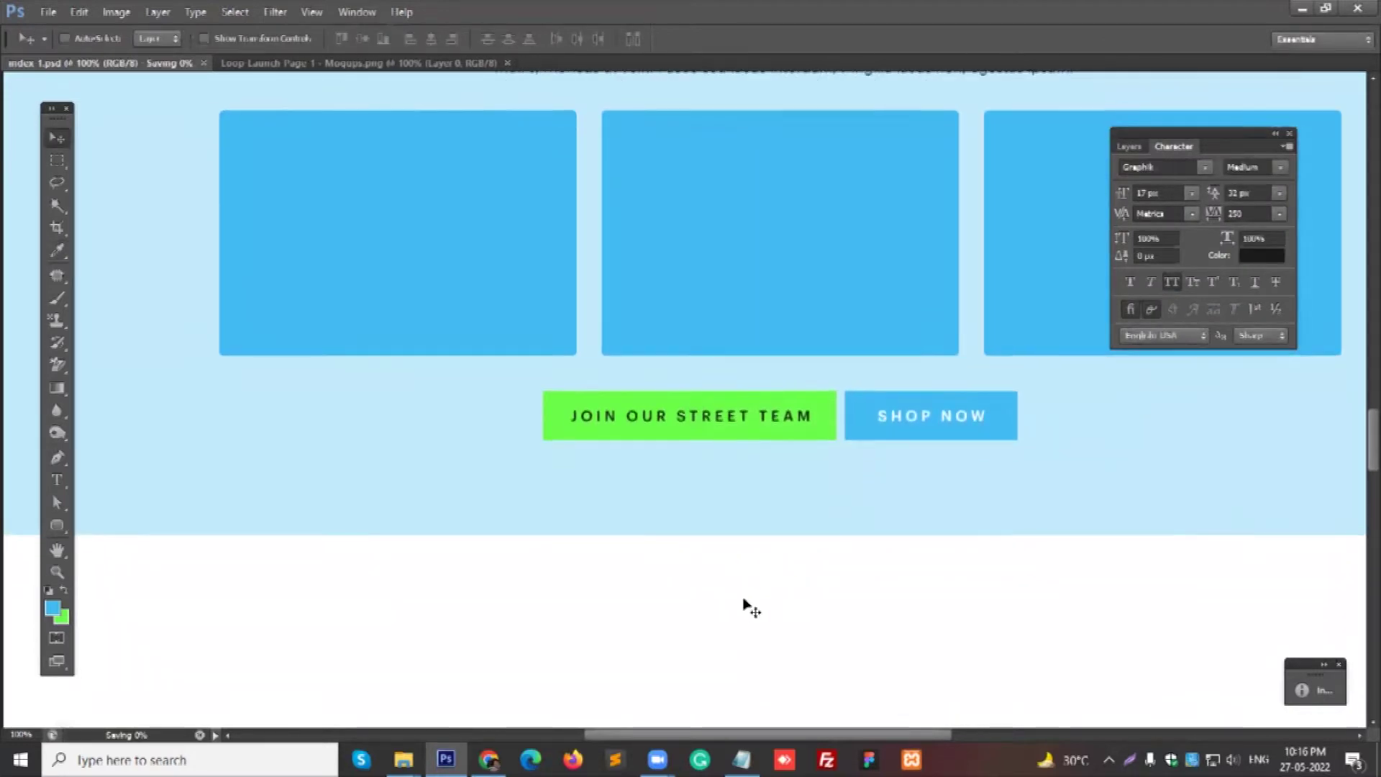
# - Save the document and free-transform the light-blue section background
pyautogui.hscroll(3, 743, 604)
pyautogui.scroll(-2, 650, 546)
pyautogui.hotkey('ctrl', 's')
pyautogui.hotkey('ctrl', 't')
pyautogui.scroll(2, 651, 532)
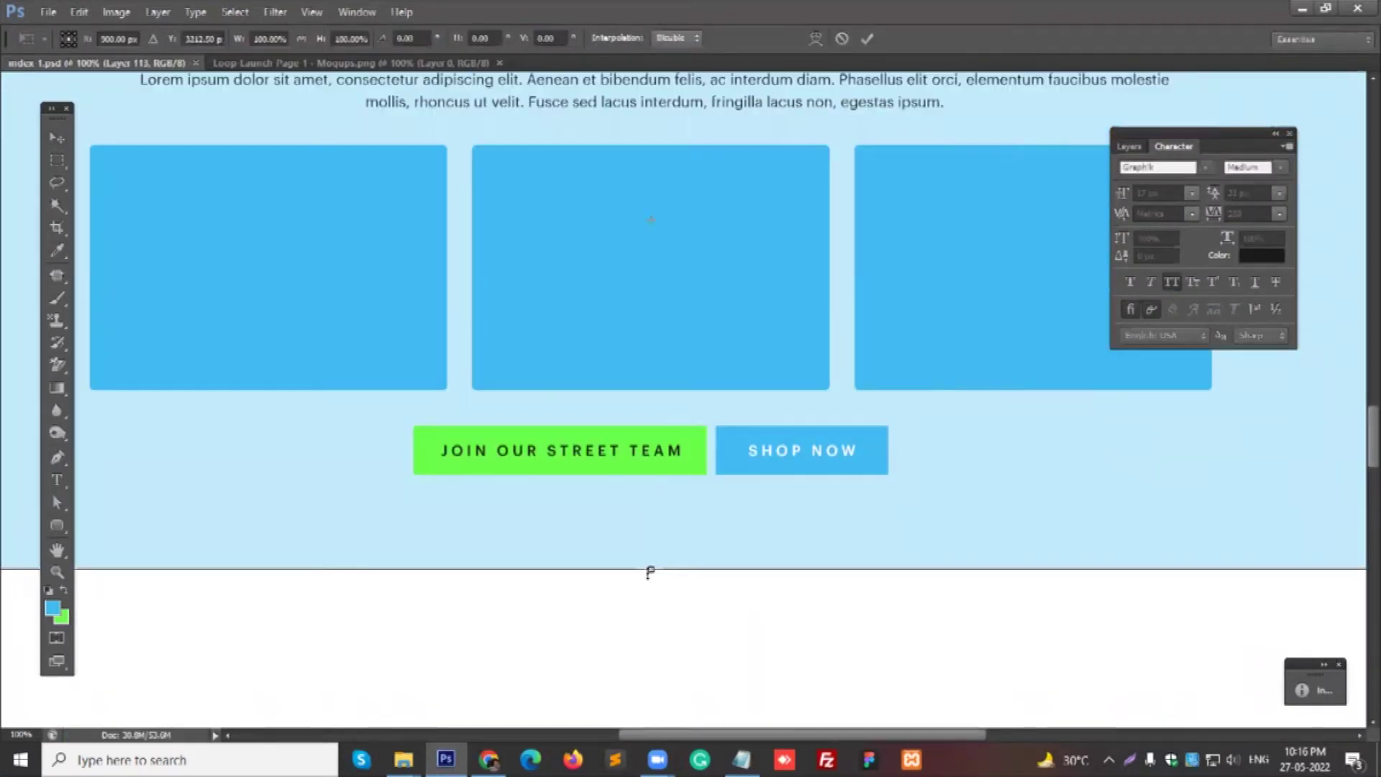
pyautogui.scroll(4, 698, 503)
pyautogui.press('Return')
# - Compare against the wireframe mockup, then zoom out to view the whole page
pyautogui.hotkey('ctrl', 'Tab')
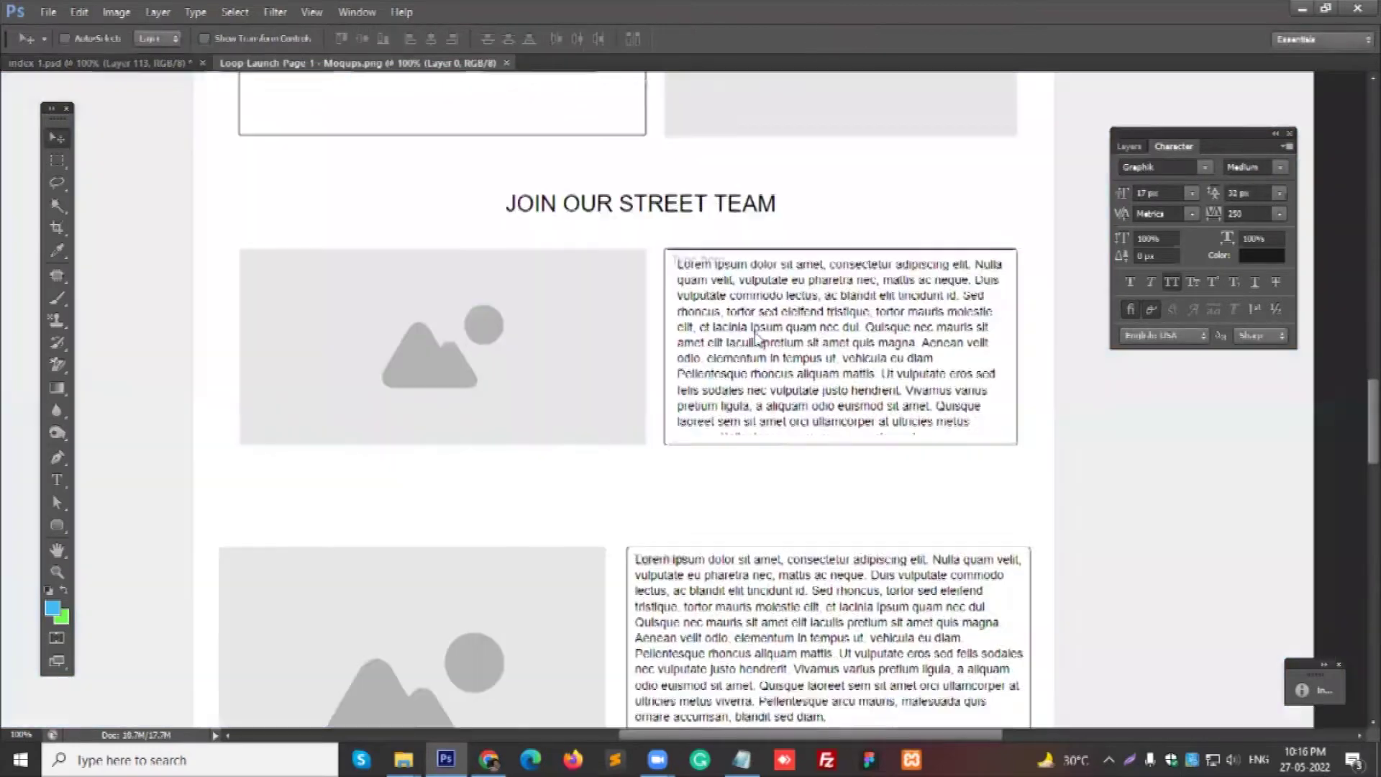
pyautogui.scroll(-3, 647, 360)
pyautogui.hotkey('ctrl', 'Tab')
pyautogui.scroll(-3, 679, 370)
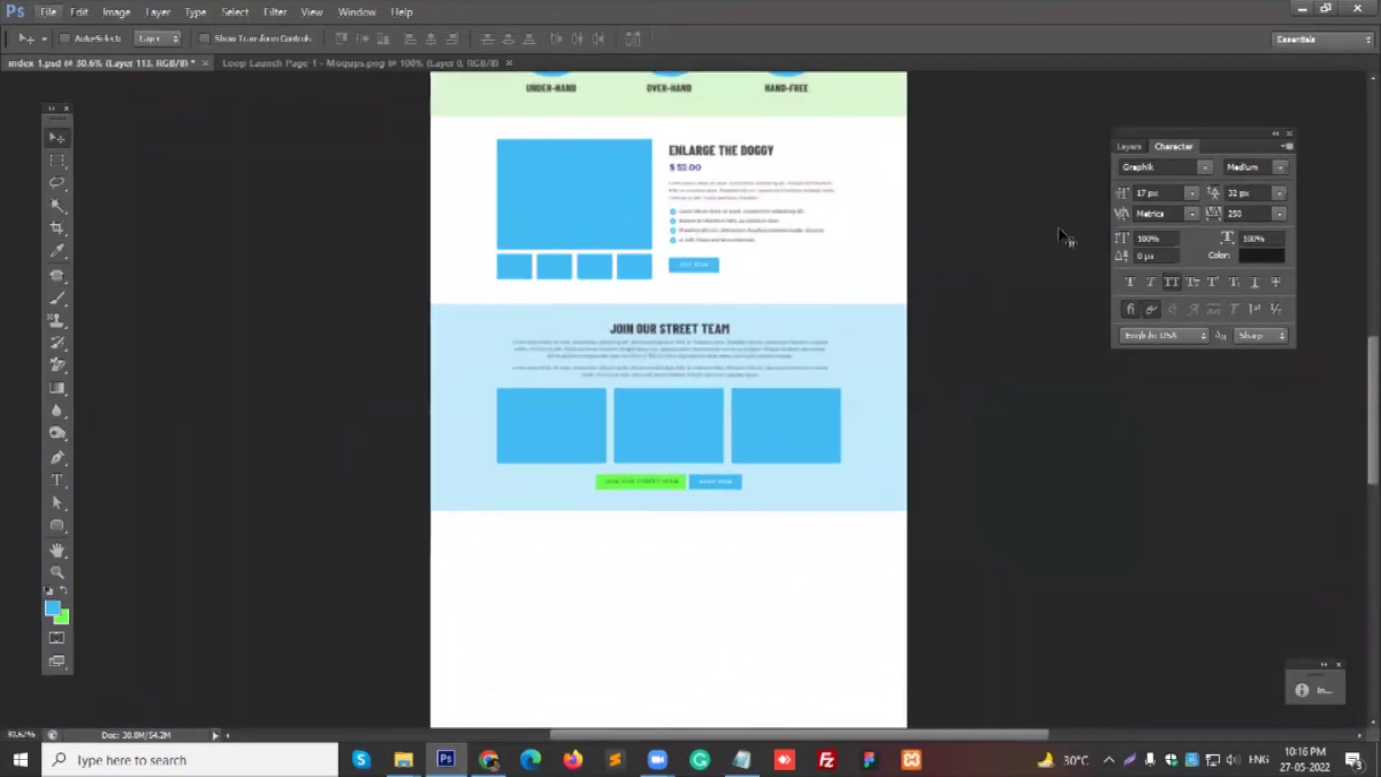
pyautogui.press('F7')
# - Save, then group the street-team section layers into one renamed folder
pyautogui.click(1145, 239)
pyautogui.hotkey('ctrl', 's')
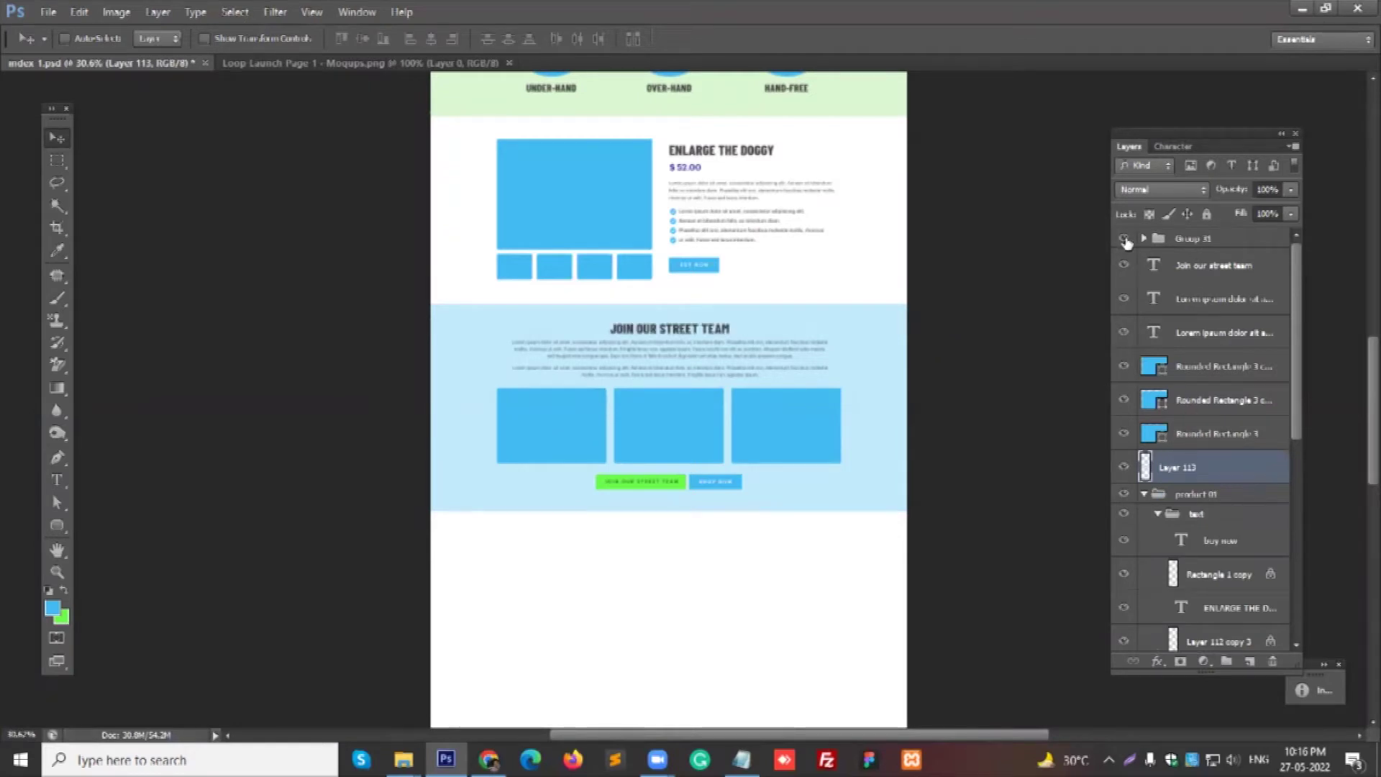
pyautogui.click(1194, 265)
pyautogui.keyDown('shift'); pyautogui.click(1216, 432); pyautogui.keyUp('shift')
pyautogui.hotkey('ctrl', 'g')
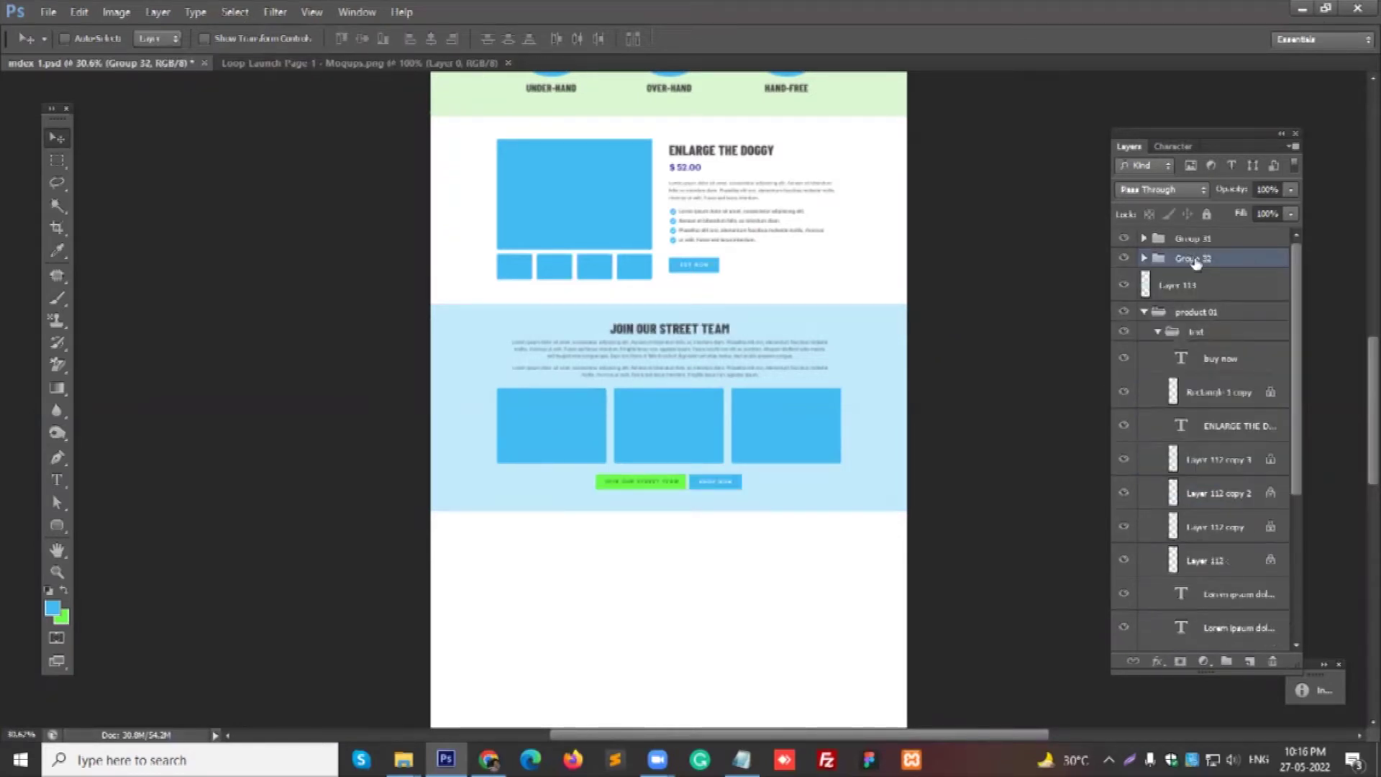
pyautogui.keyDown('shift'); pyautogui.click(1190, 239); pyautogui.keyUp('shift')
pyautogui.hotkey('ctrl', 'g')
pyautogui.doubleClick(1204, 240)
pyautogui.write('join')
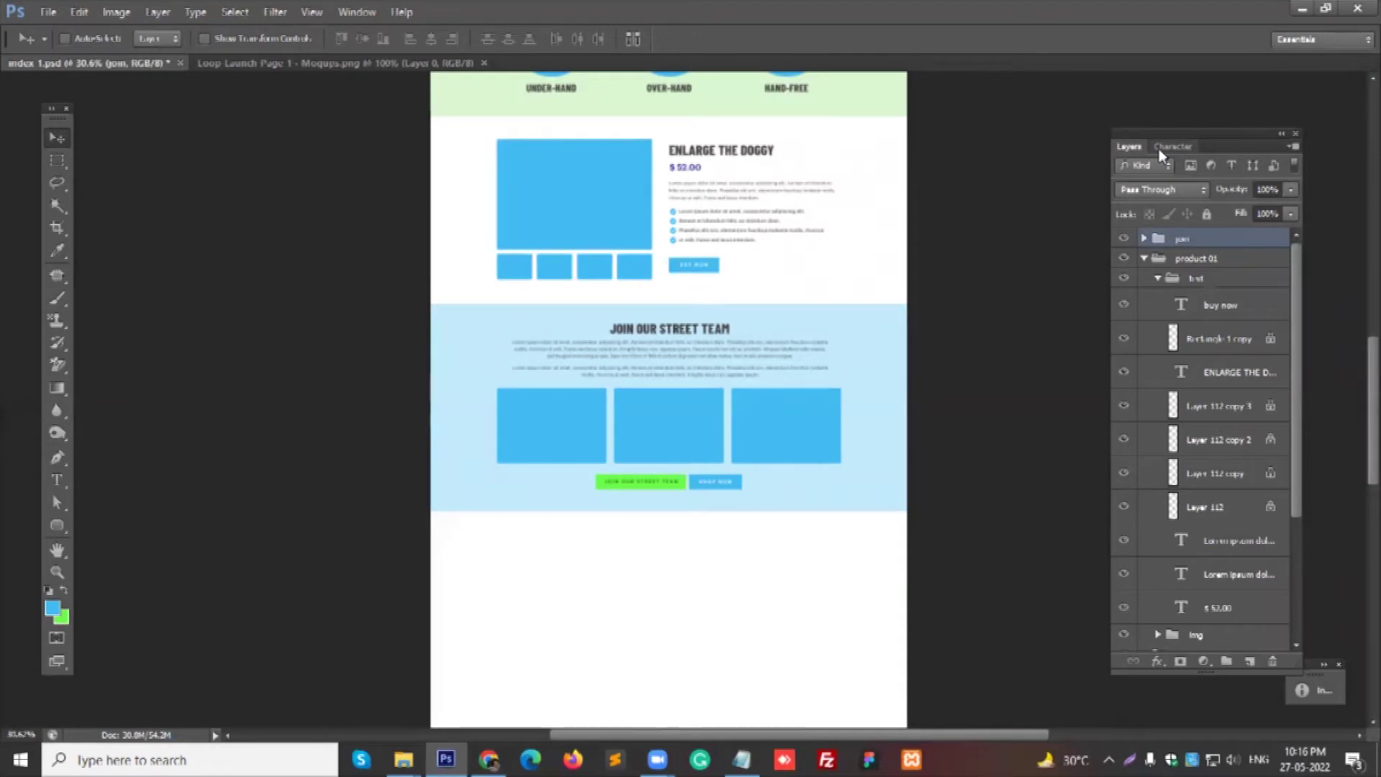
# - Duplicate the product 01 group as product 02 and move it below the street-team section
pyautogui.click(1144, 258)
pyautogui.click(1198, 259)
pyautogui.hotkey('ctrl', 'j')
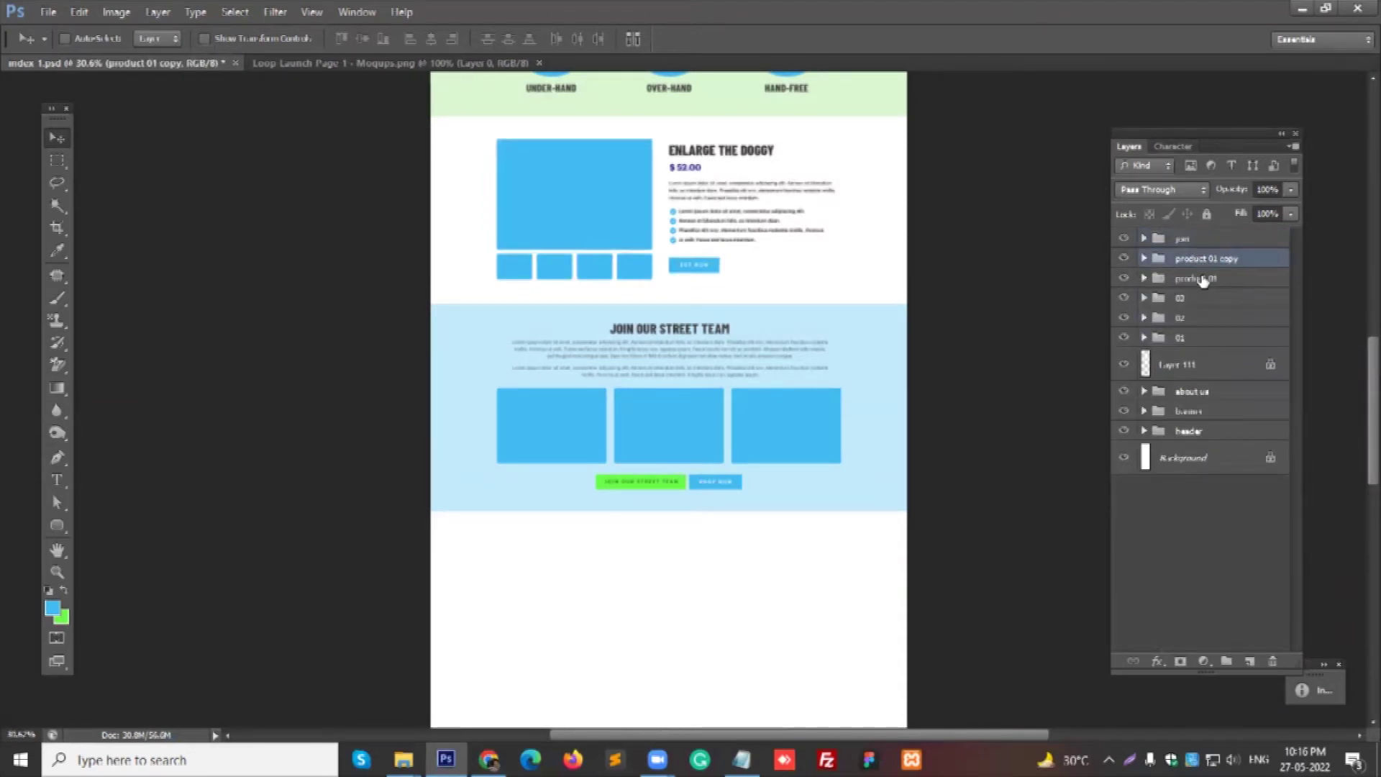
pyautogui.press('BackSpace')
pyautogui.write('2')
pyautogui.press('Return')
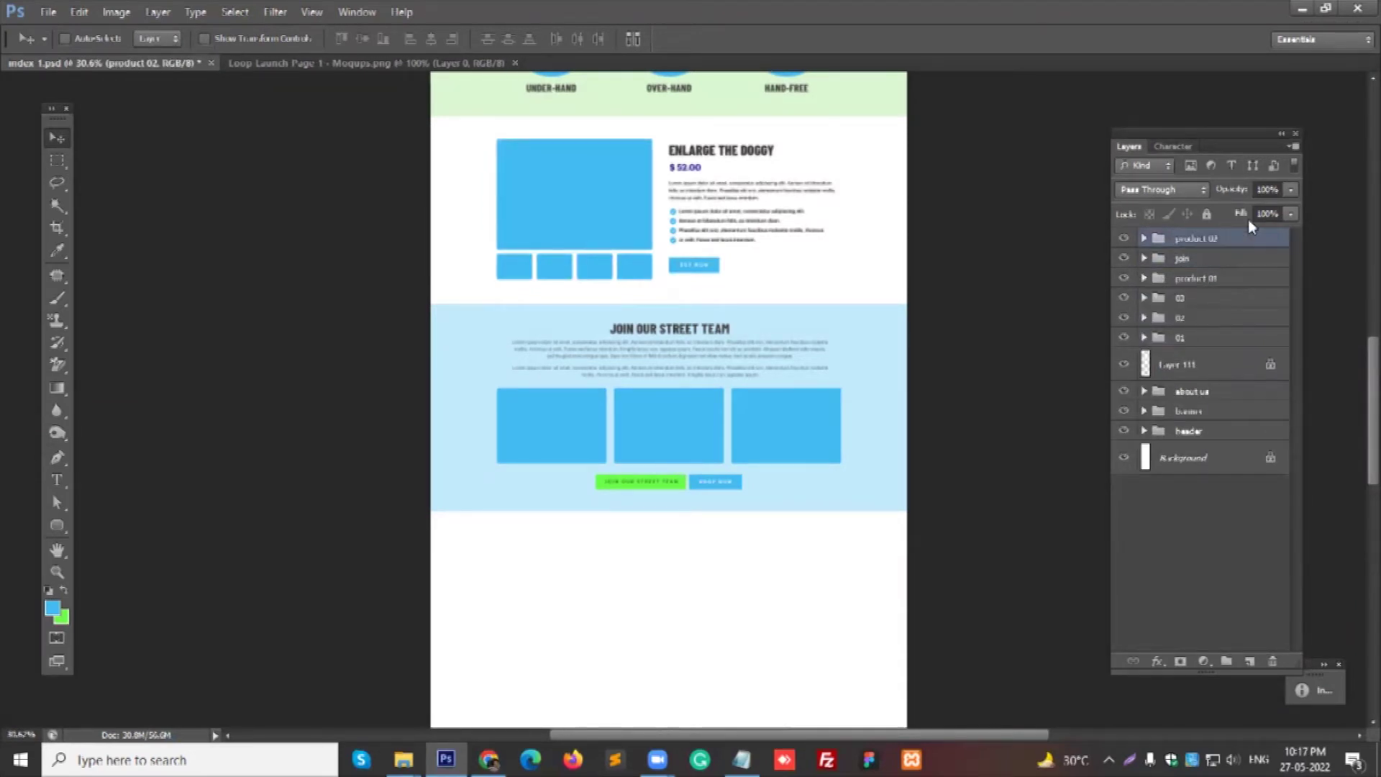
pyautogui.moveTo(728, 192); pyautogui.dragTo(748, 589)
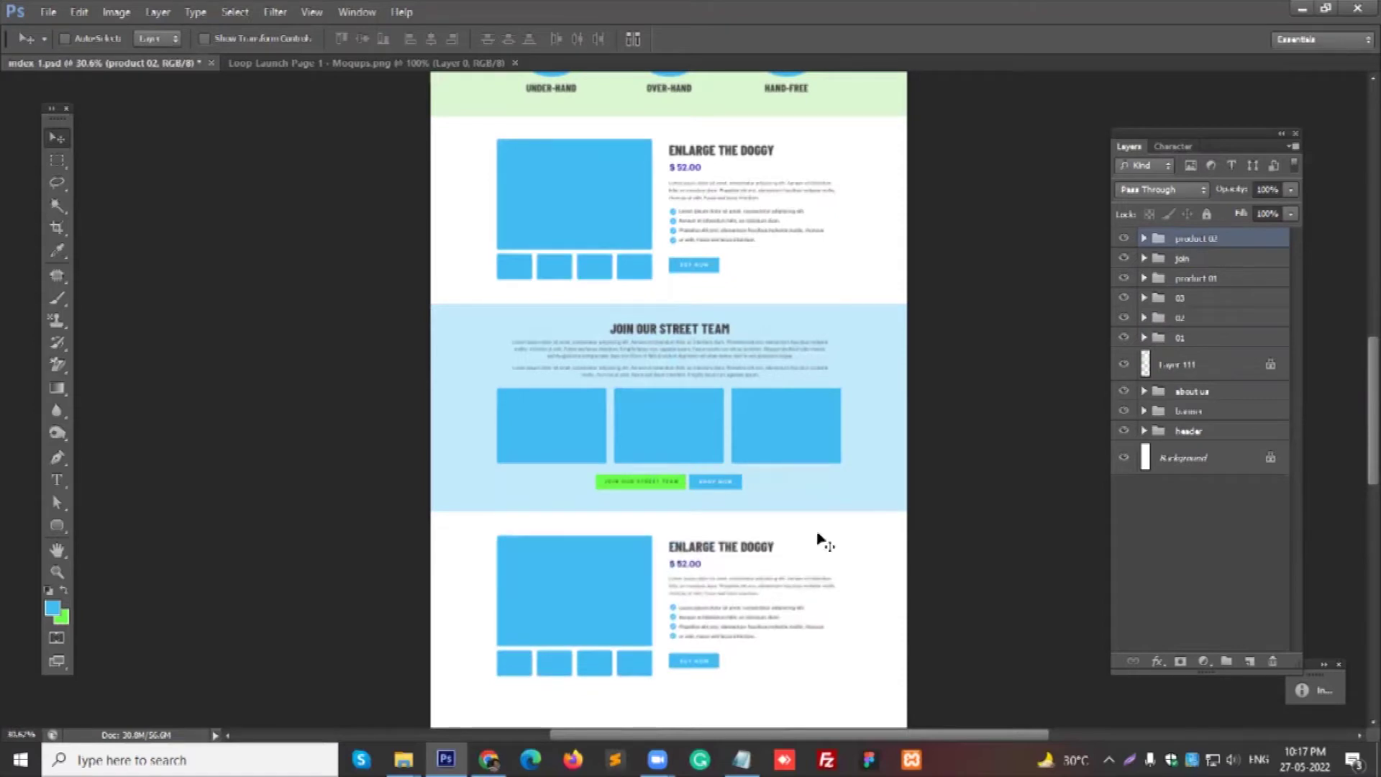
# - Check the wireframe, save, and paste the copied Instagram section into index-1.psd
pyautogui.scroll(-2, 820, 541)
pyautogui.scroll(-3, 824, 532)
pyautogui.click(345, 63)
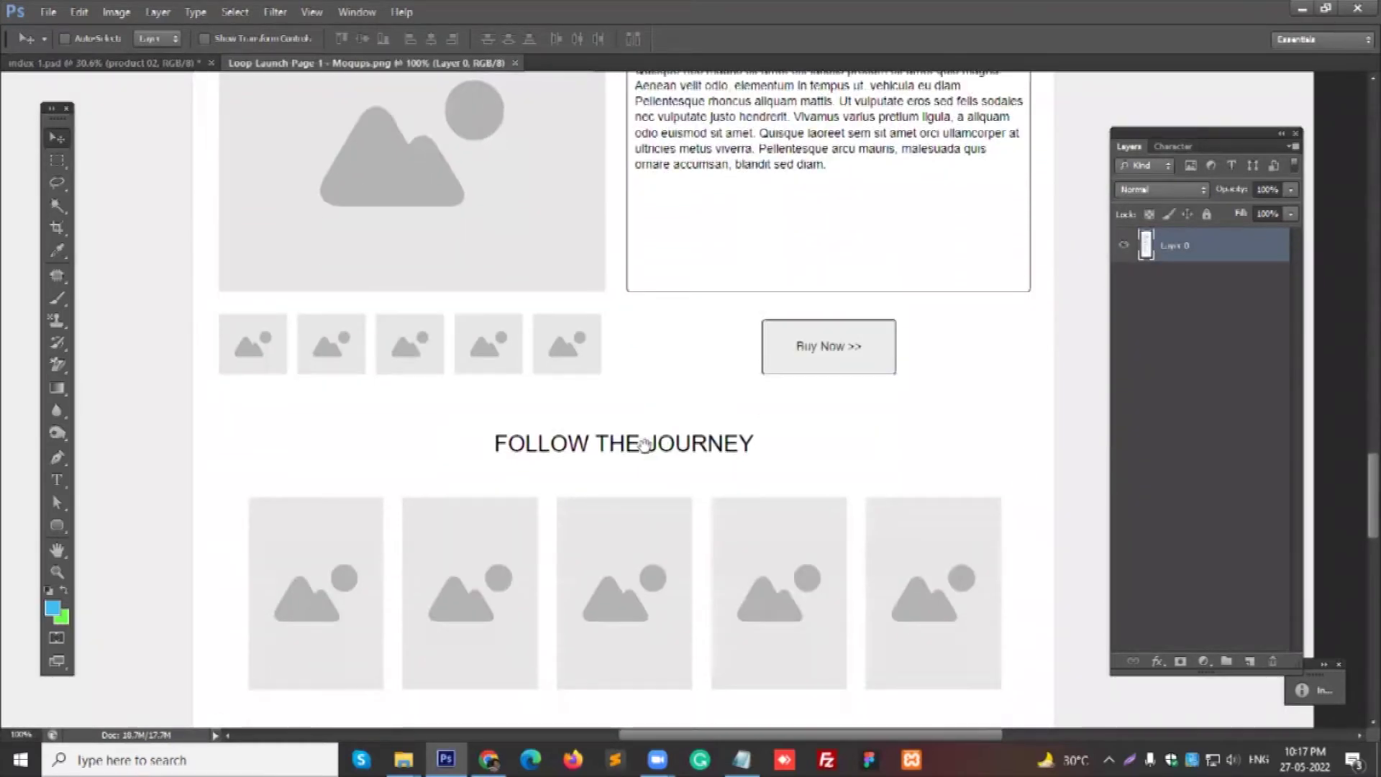
pyautogui.hotkey('ctrl', 'Tab')
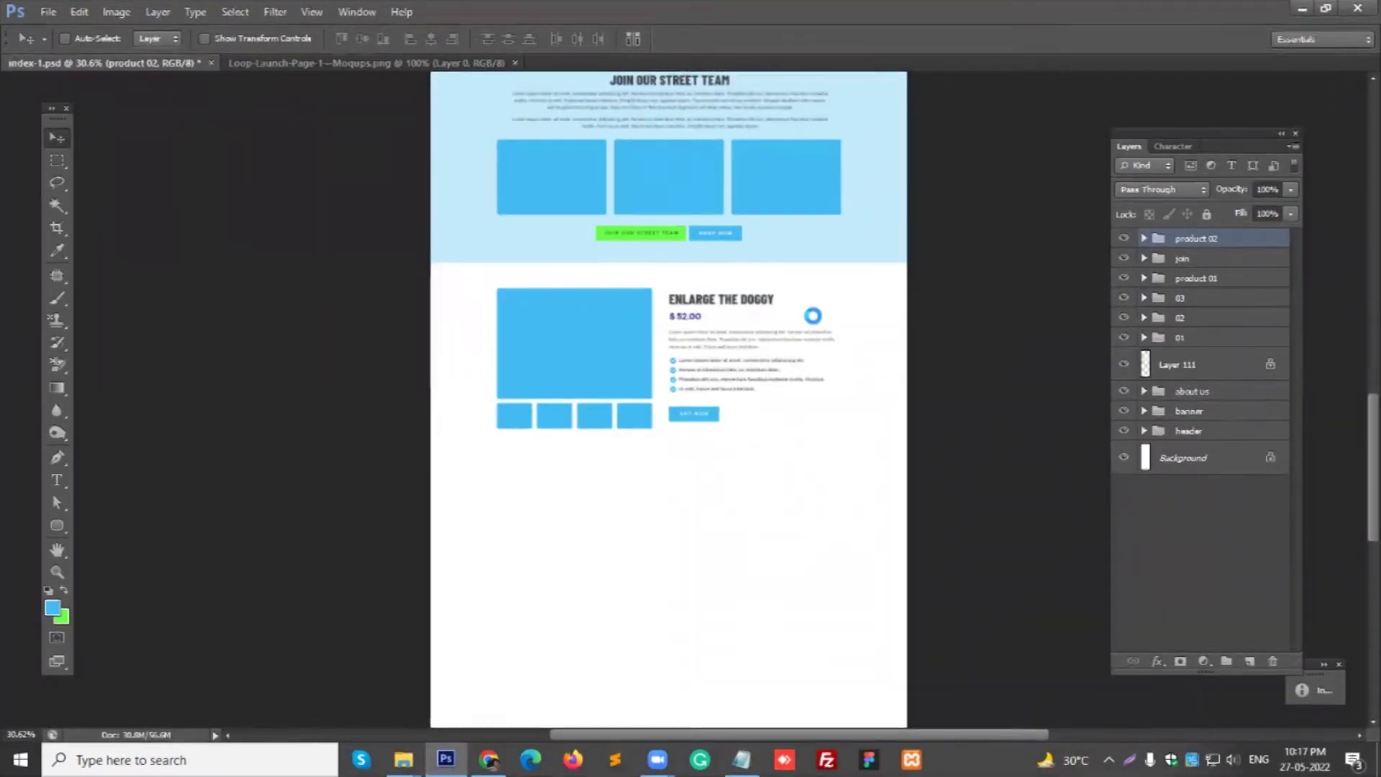
pyautogui.hotkey('ctrl', 's')
pyautogui.scroll(3, 703, 245)
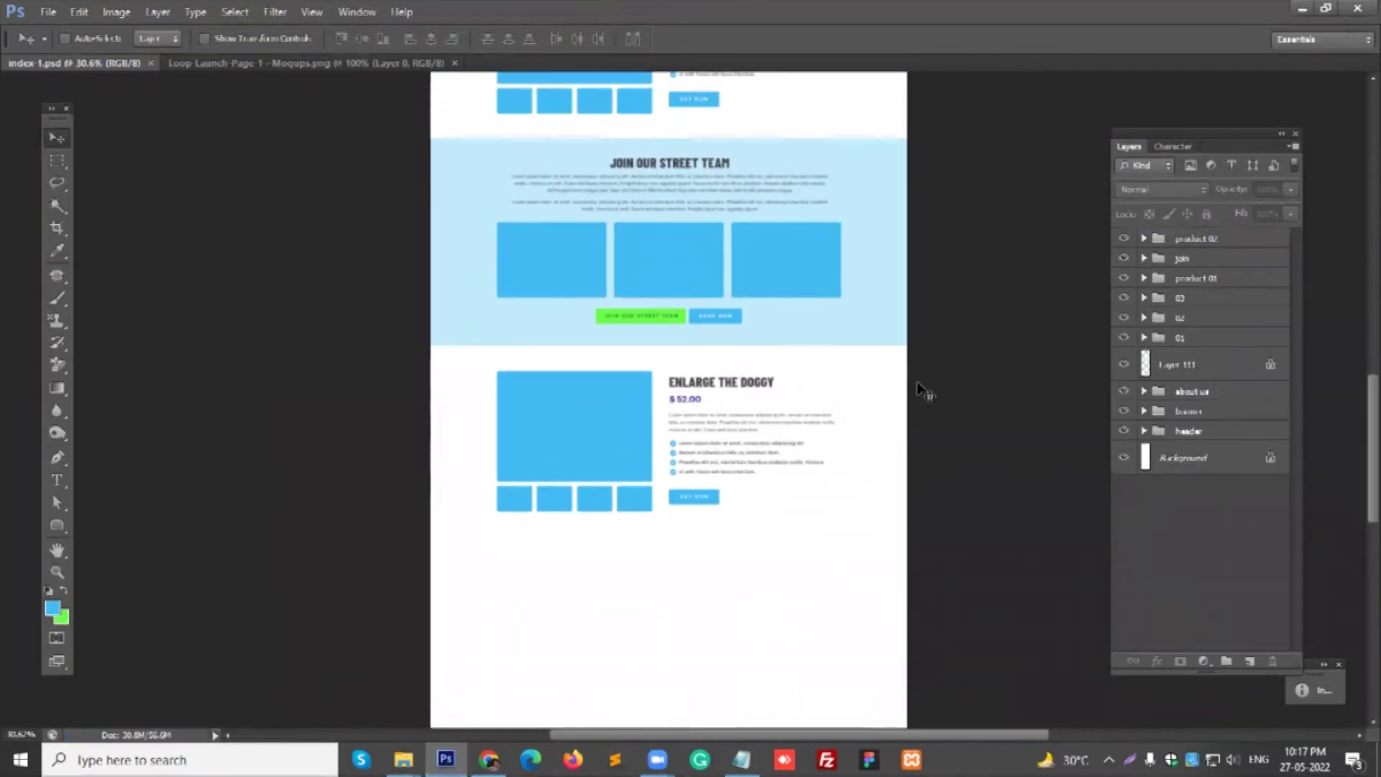
pyautogui.hotkey('ctrl', 'v')
pyautogui.scroll(-4, 671, 493)
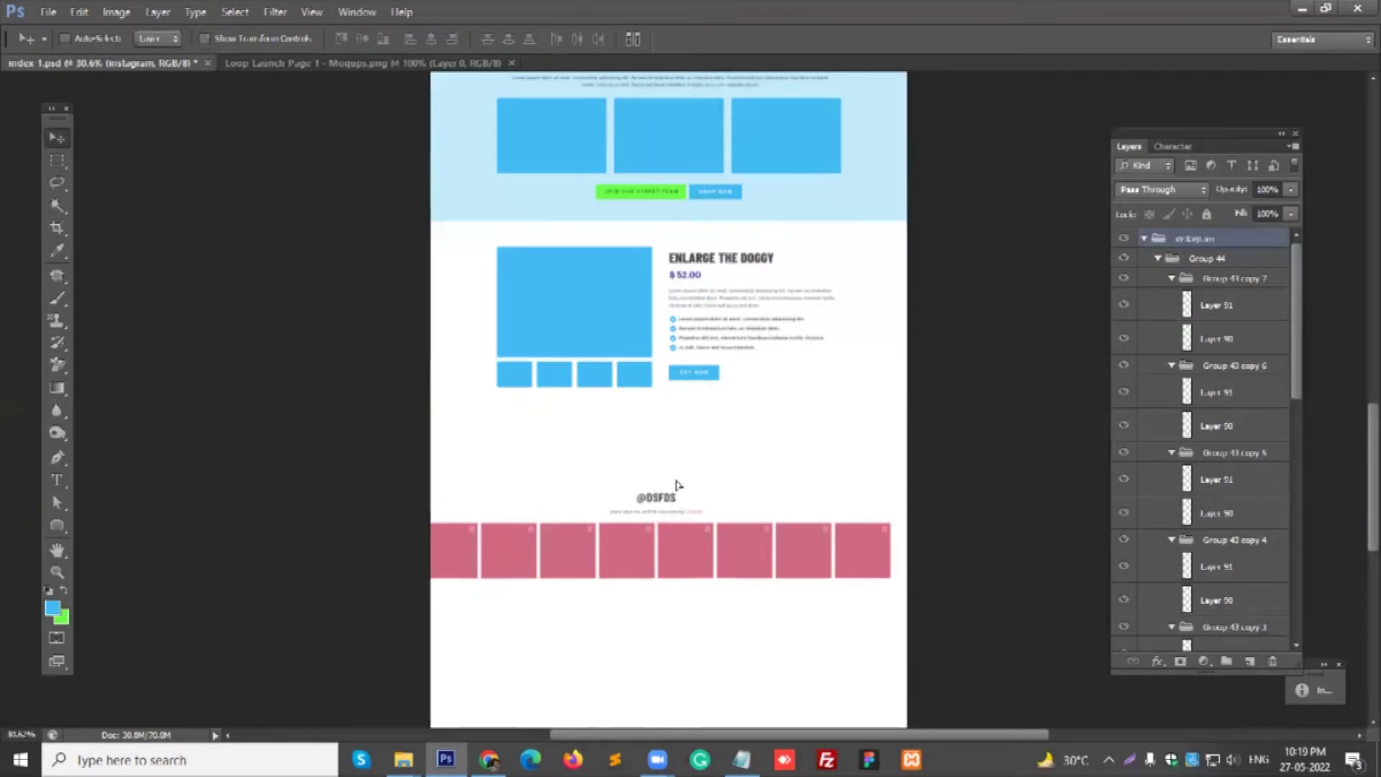
# - Move the Instagram section up below the product block and select its tile groups
pyautogui.moveTo(660, 498); pyautogui.dragTo(734, 465)
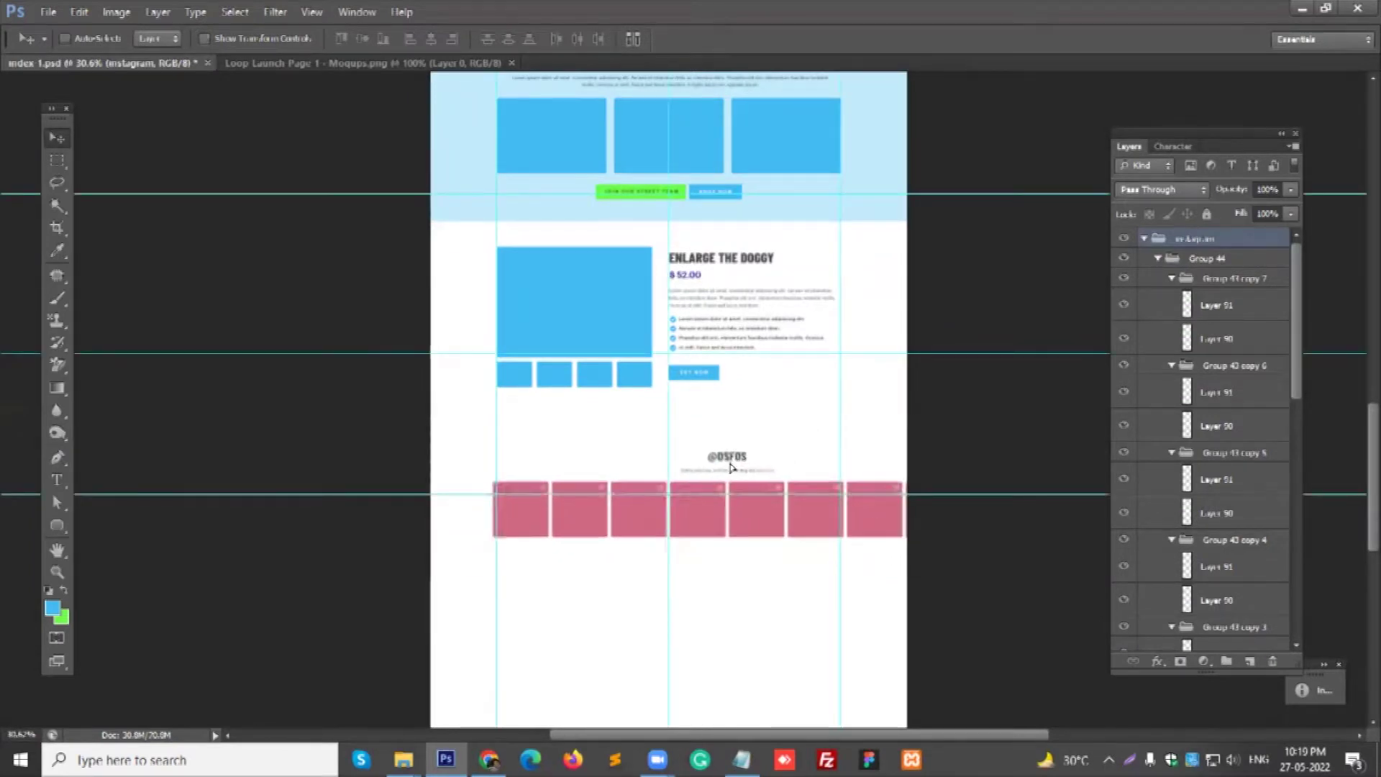
pyautogui.keyDown('shift'); pyautogui.click(1213, 286); pyautogui.keyUp('shift')
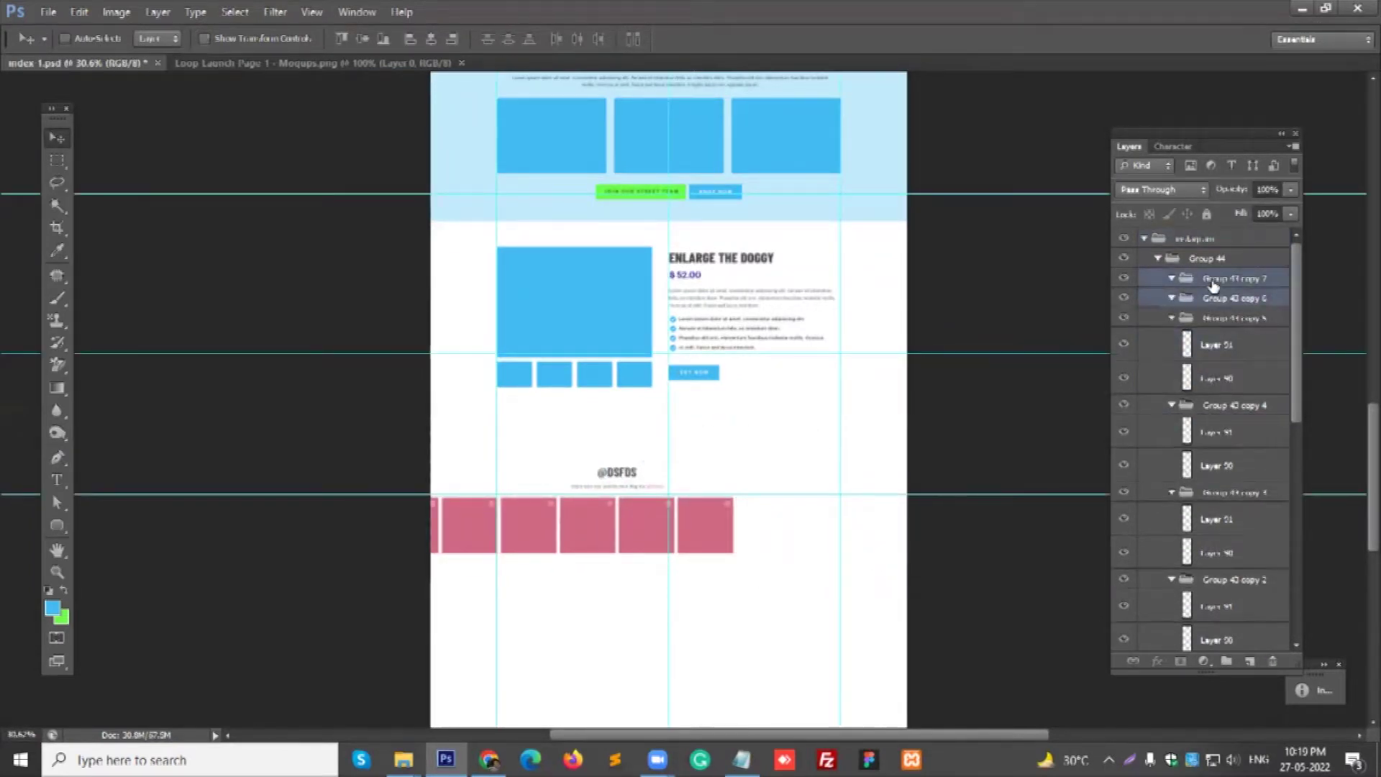
pyautogui.click(1171, 278)
pyautogui.click(1171, 317)
pyautogui.hotkey('ctrl', '+')
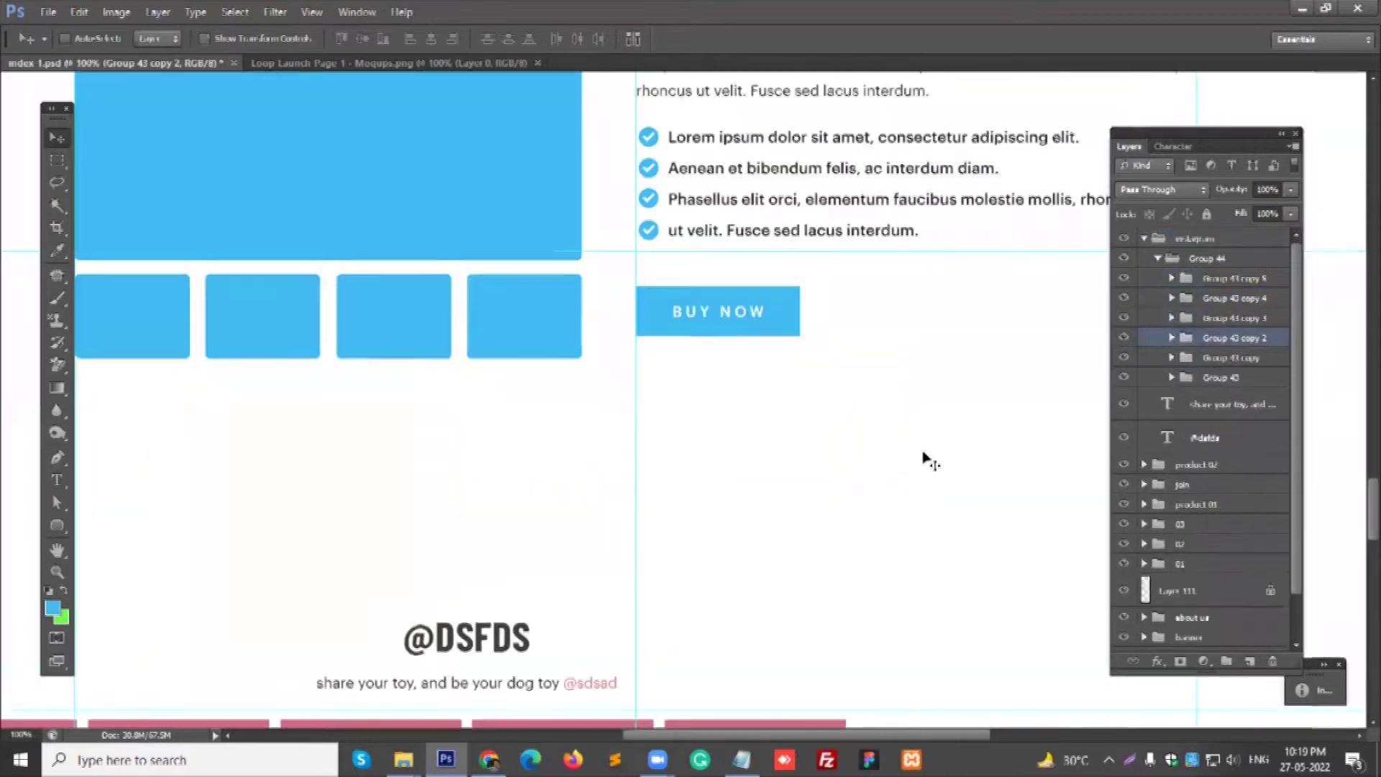
pyautogui.scroll(-3, 647, 431)
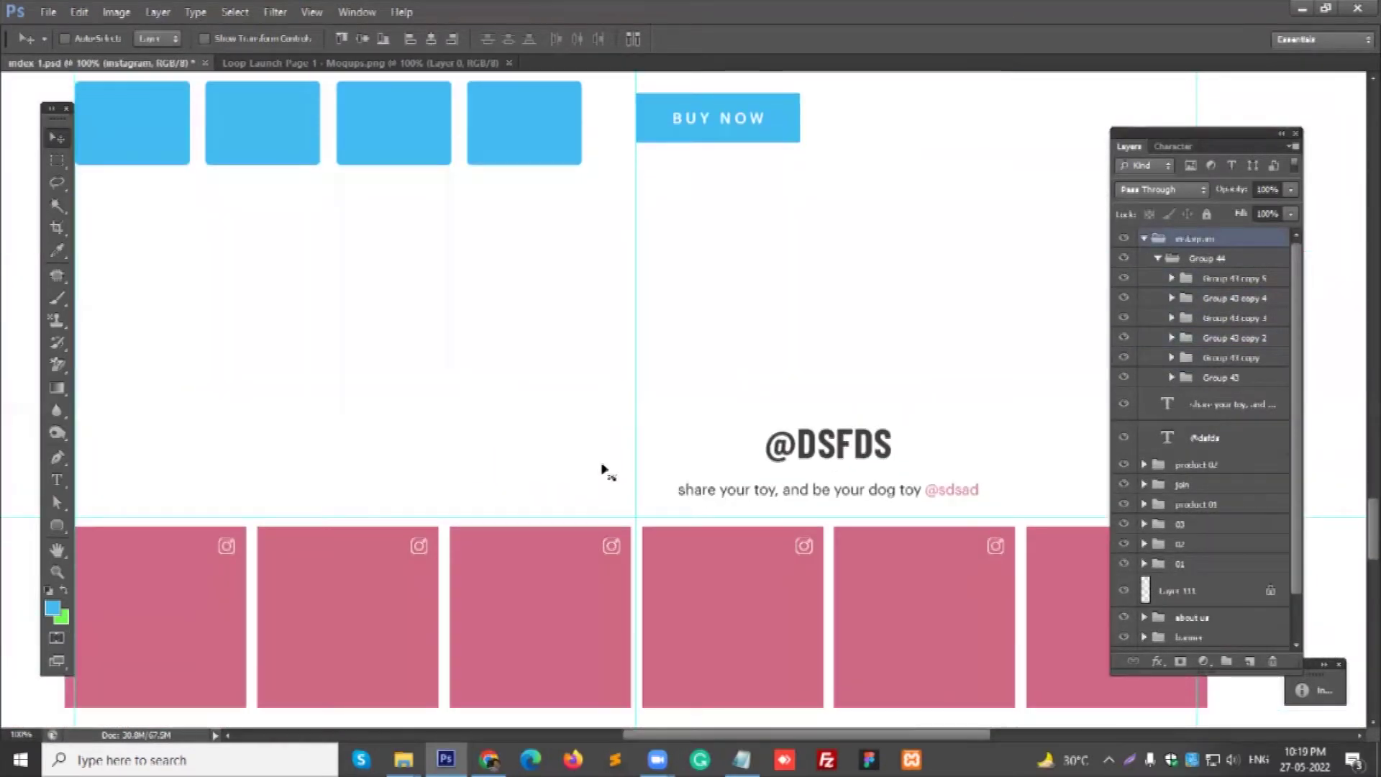
pyautogui.hscroll(4, 604, 468)
# - Snap the rightmost pink tile onto the right guide and select the Group 43 tiles
pyautogui.keyDown('ctrl'); pyautogui.click(838, 452); pyautogui.keyUp('ctrl')
pyautogui.press('m')
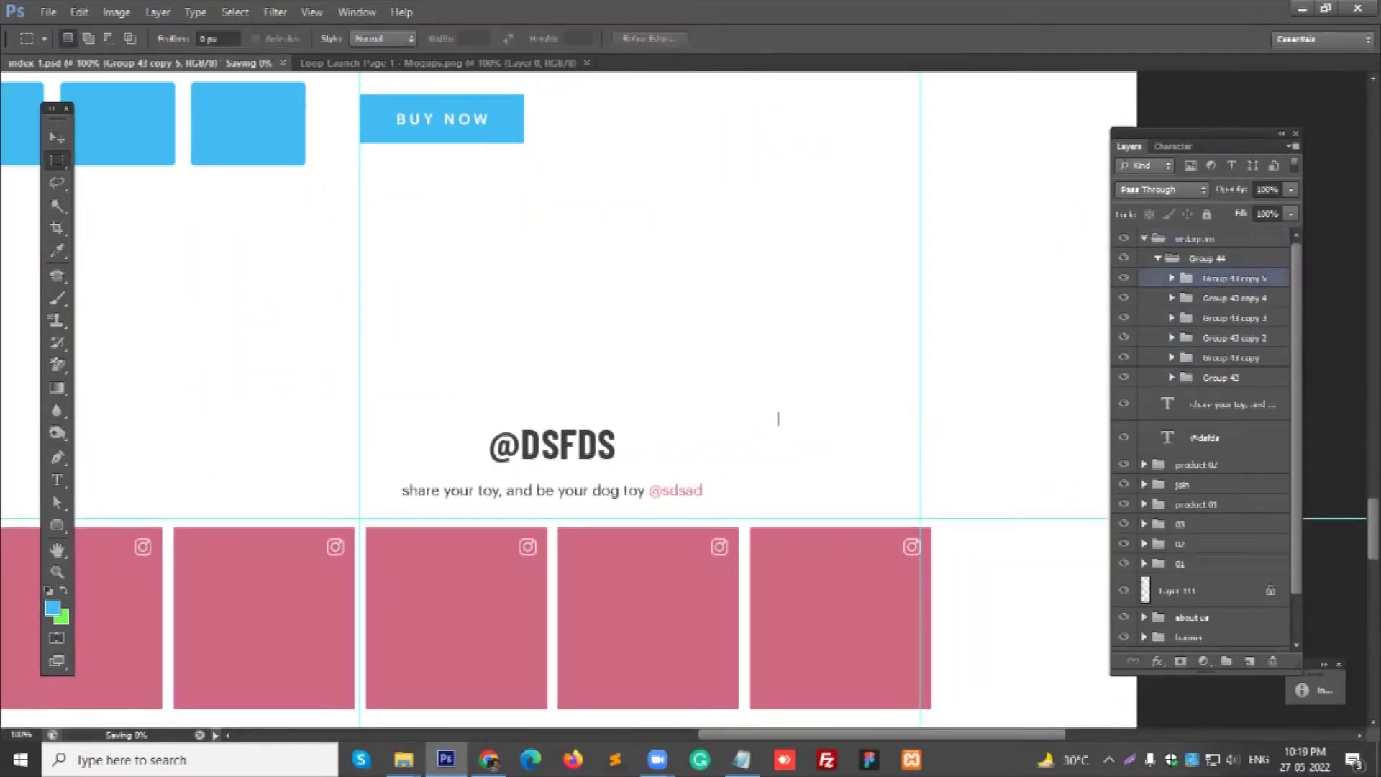
pyautogui.press('v')
pyautogui.moveTo(707, 141); pyautogui.dragTo(696, 138)
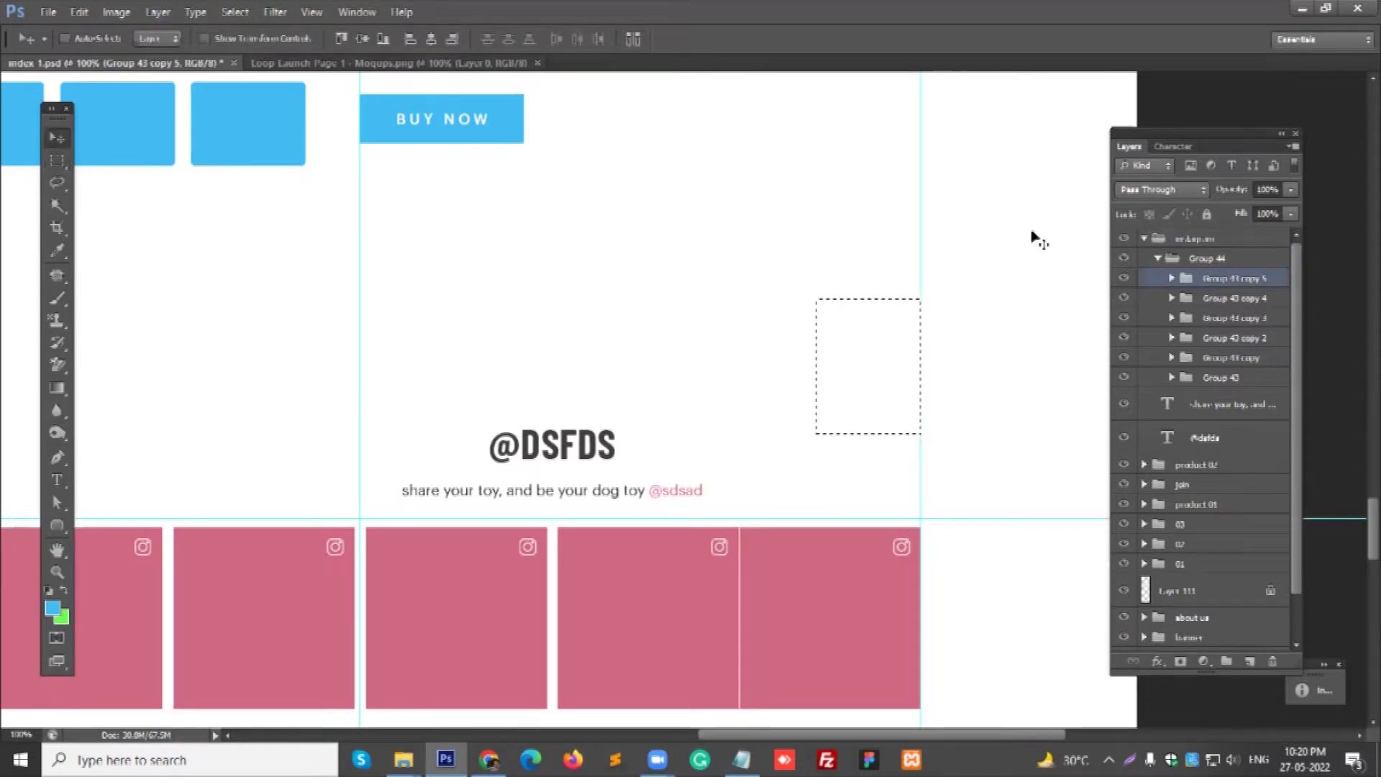
pyautogui.click(1225, 378)
pyautogui.scroll(1, 425, 363)
pyautogui.hscroll(-7, 425, 363)
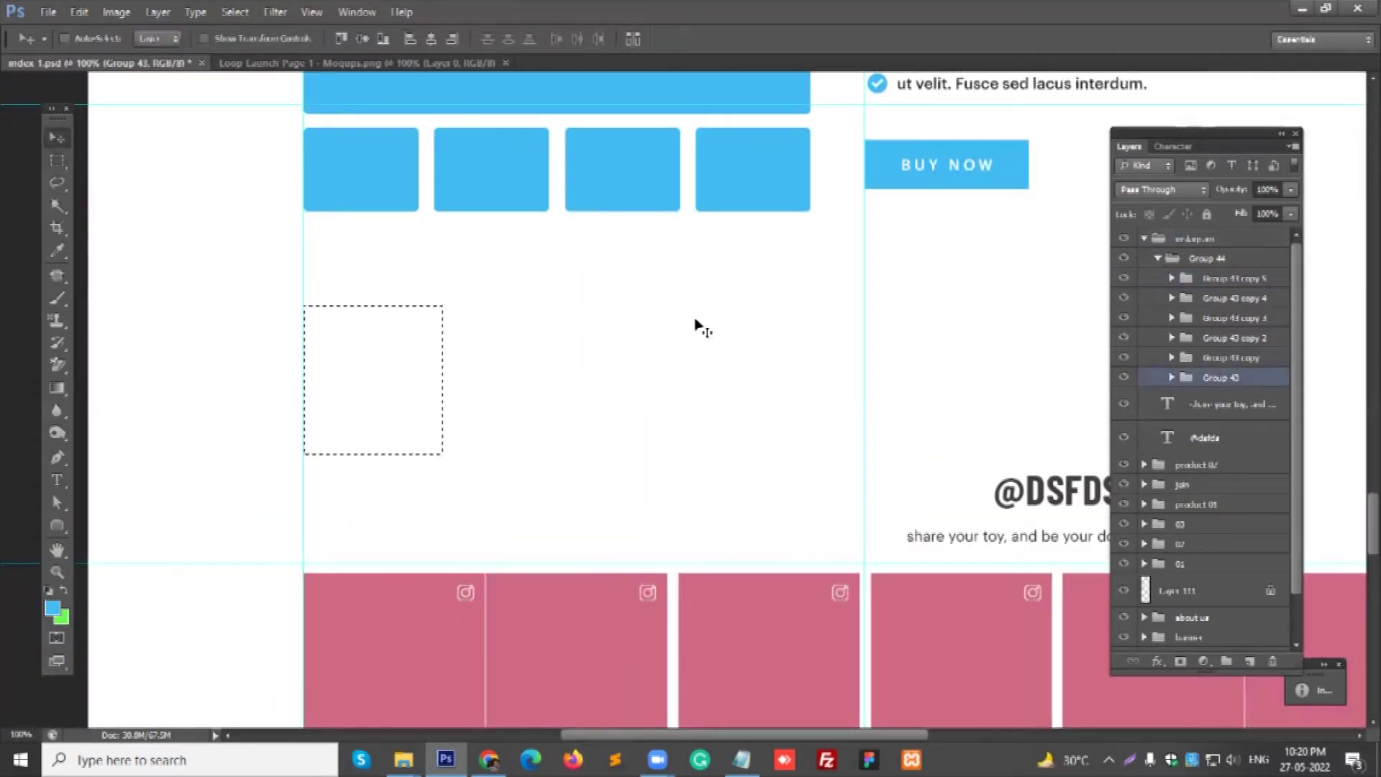
pyautogui.keyDown('ctrl'); pyautogui.click(1216, 337); pyautogui.keyUp('ctrl')
pyautogui.press('Tab')
pyautogui.hscroll(5, 680, 363)
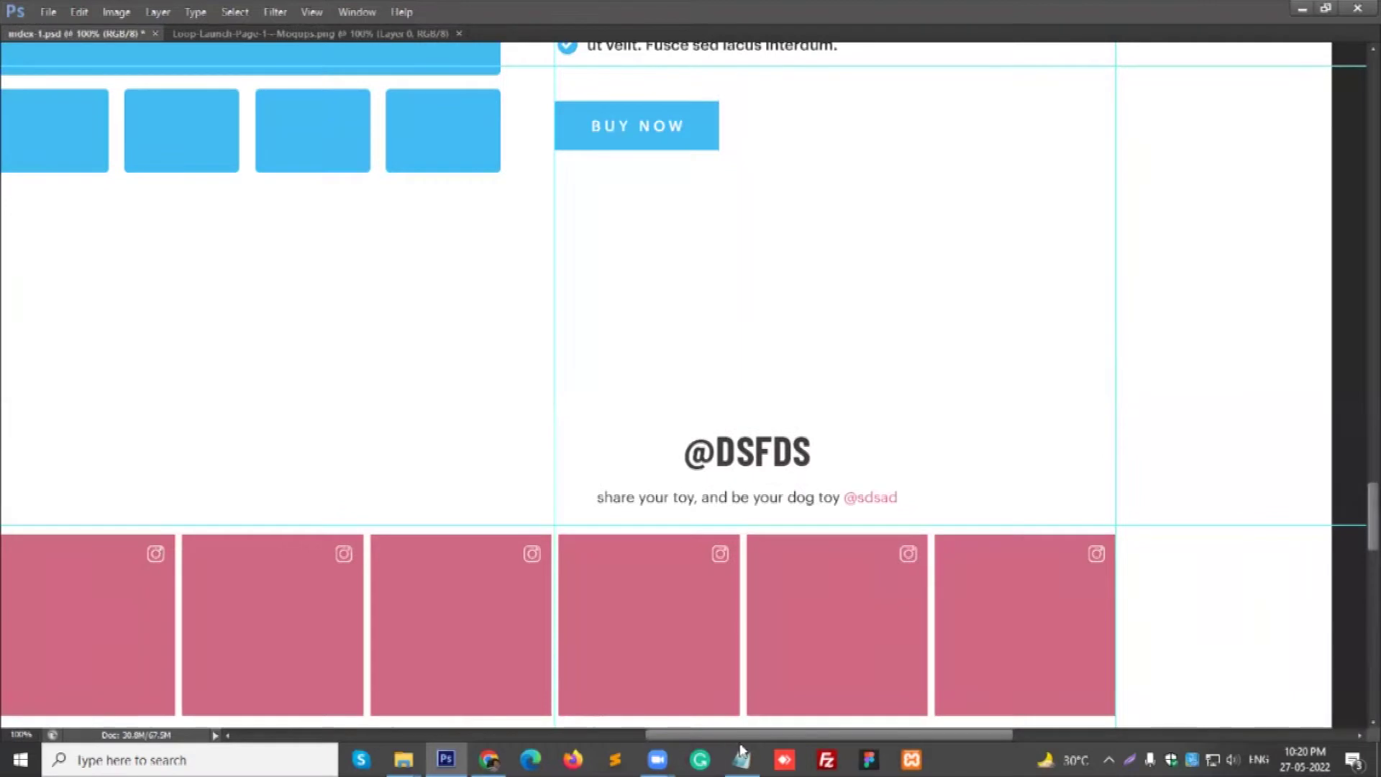
pyautogui.doubleClick(791, 452)
pyautogui.write('@LOOP&LAUNCH')
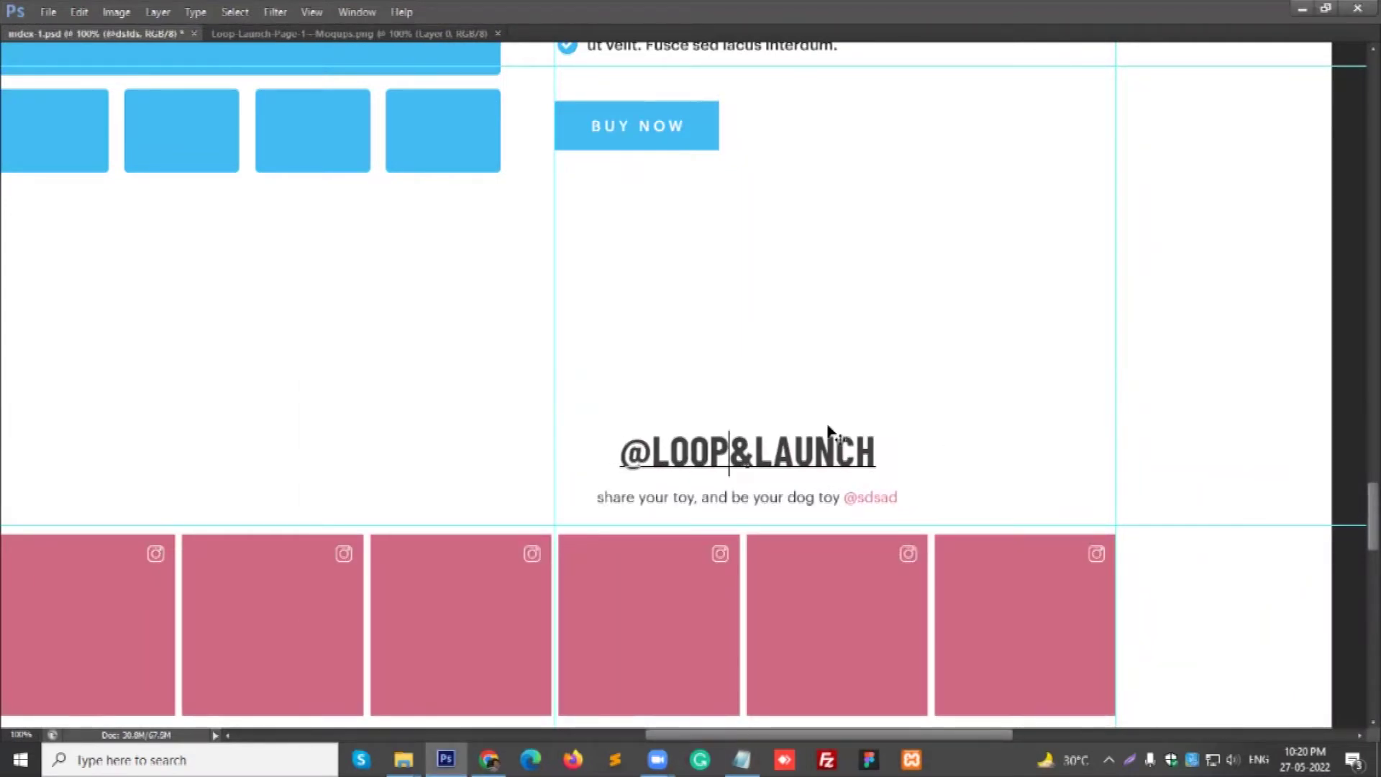
pyautogui.doubleClick(877, 497)
pyautogui.write('Loop & Launch')
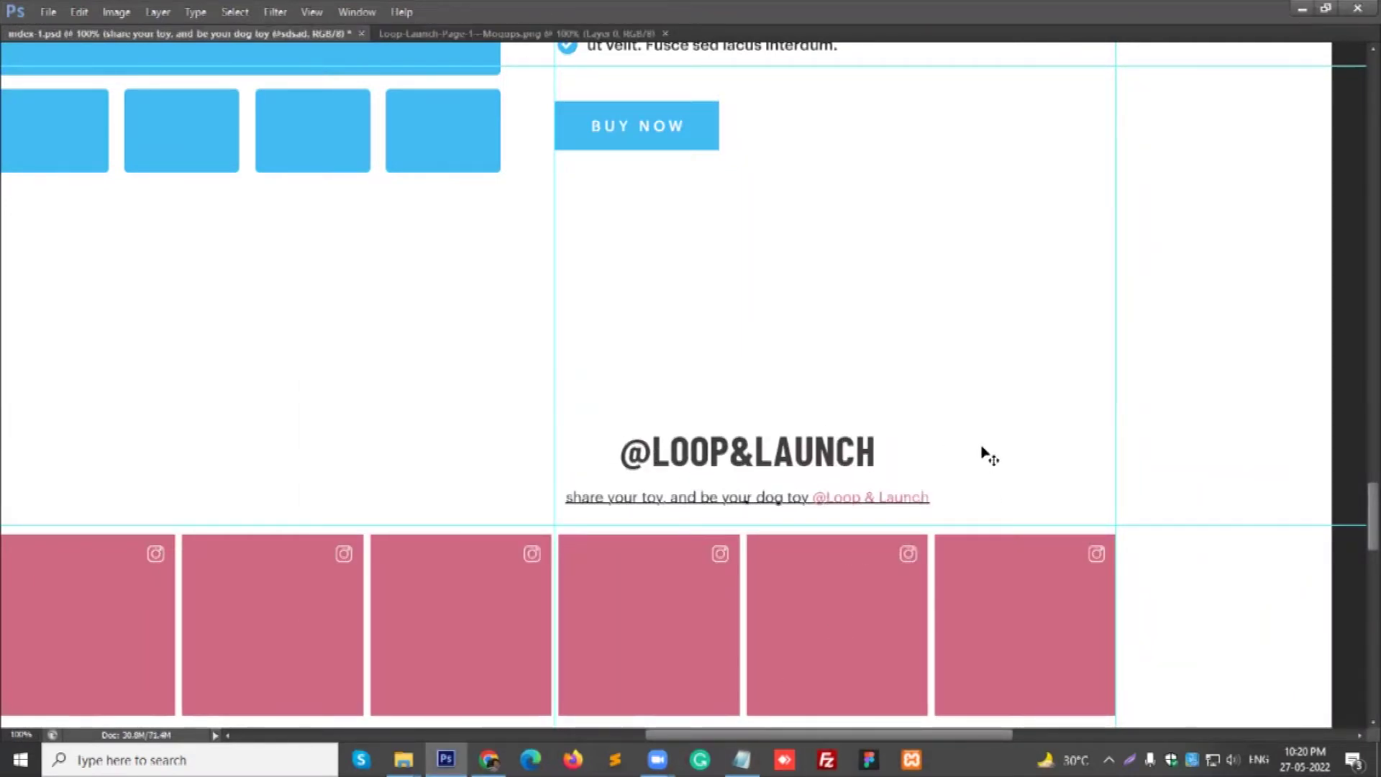
pyautogui.press('Tab')
pyautogui.moveTo(939, 493); pyautogui.dragTo(746, 493)
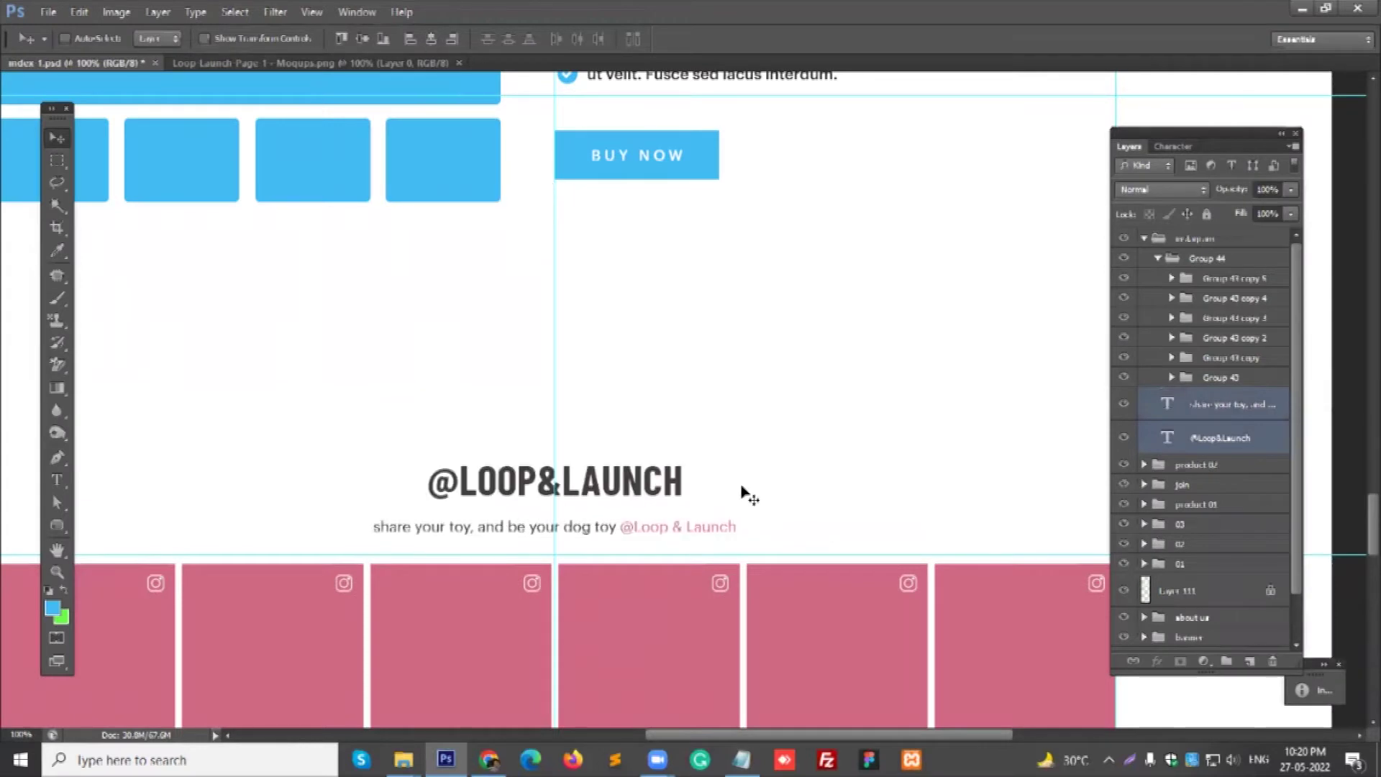
pyautogui.press('t')
pyautogui.hotkey('ctrl', 'Return')
# - Reposition the whole Instagram group on the page
pyautogui.press('v')
pyautogui.scroll(-2, 885, 535)
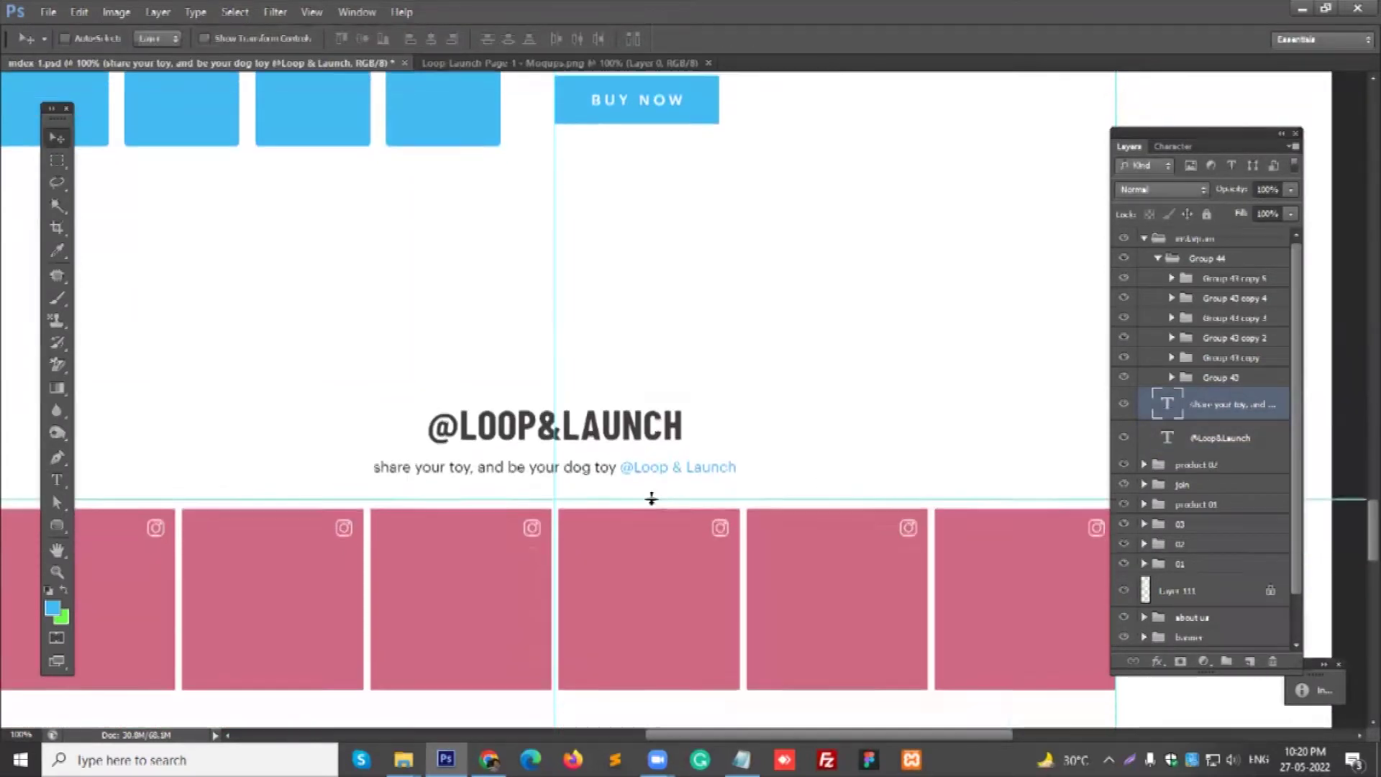
pyautogui.press('Tab')
pyautogui.press('Tab')
pyautogui.click(1174, 246)
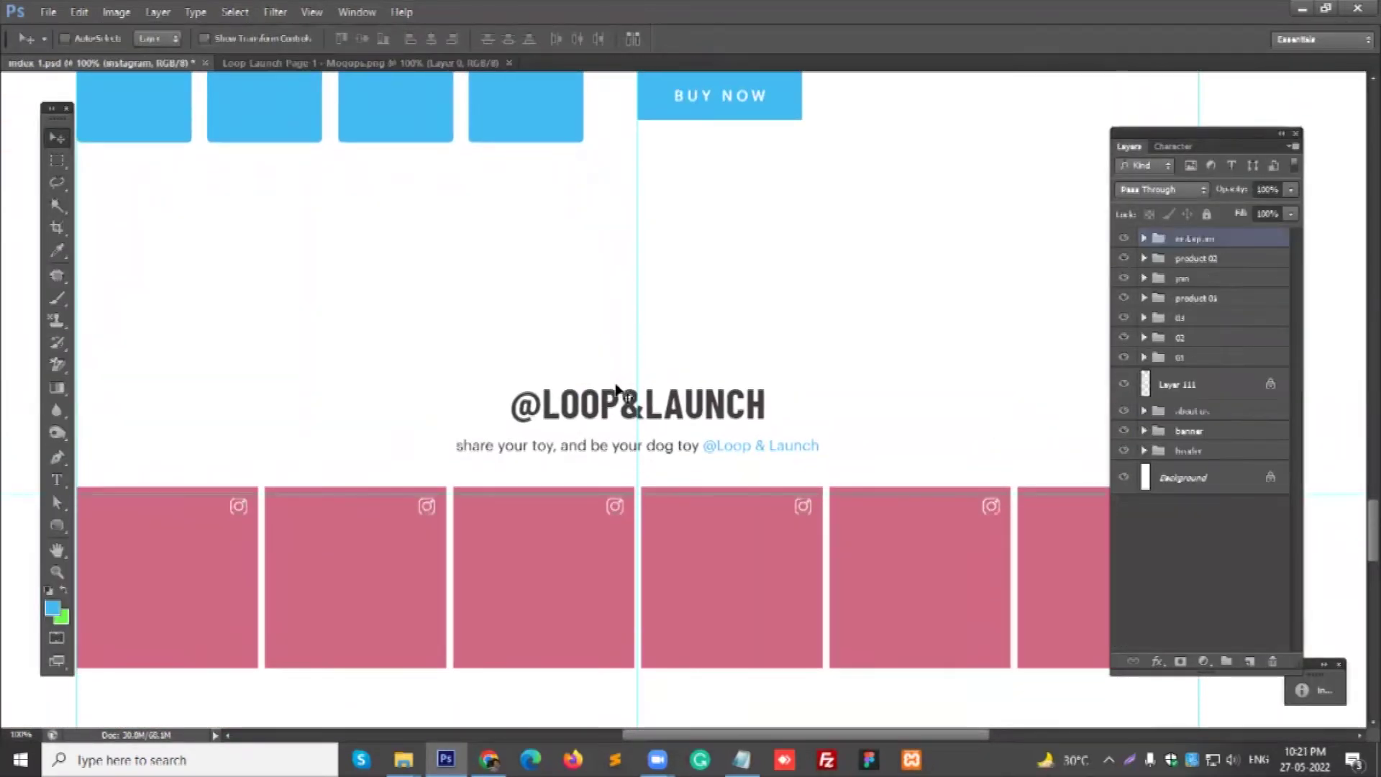
pyautogui.moveTo(618, 497); pyautogui.dragTo(447, 456)
pyautogui.scroll(3, 446, 462)
pyautogui.scroll(-3, 460, 456)
pyautogui.hscroll(-2, 461, 457)
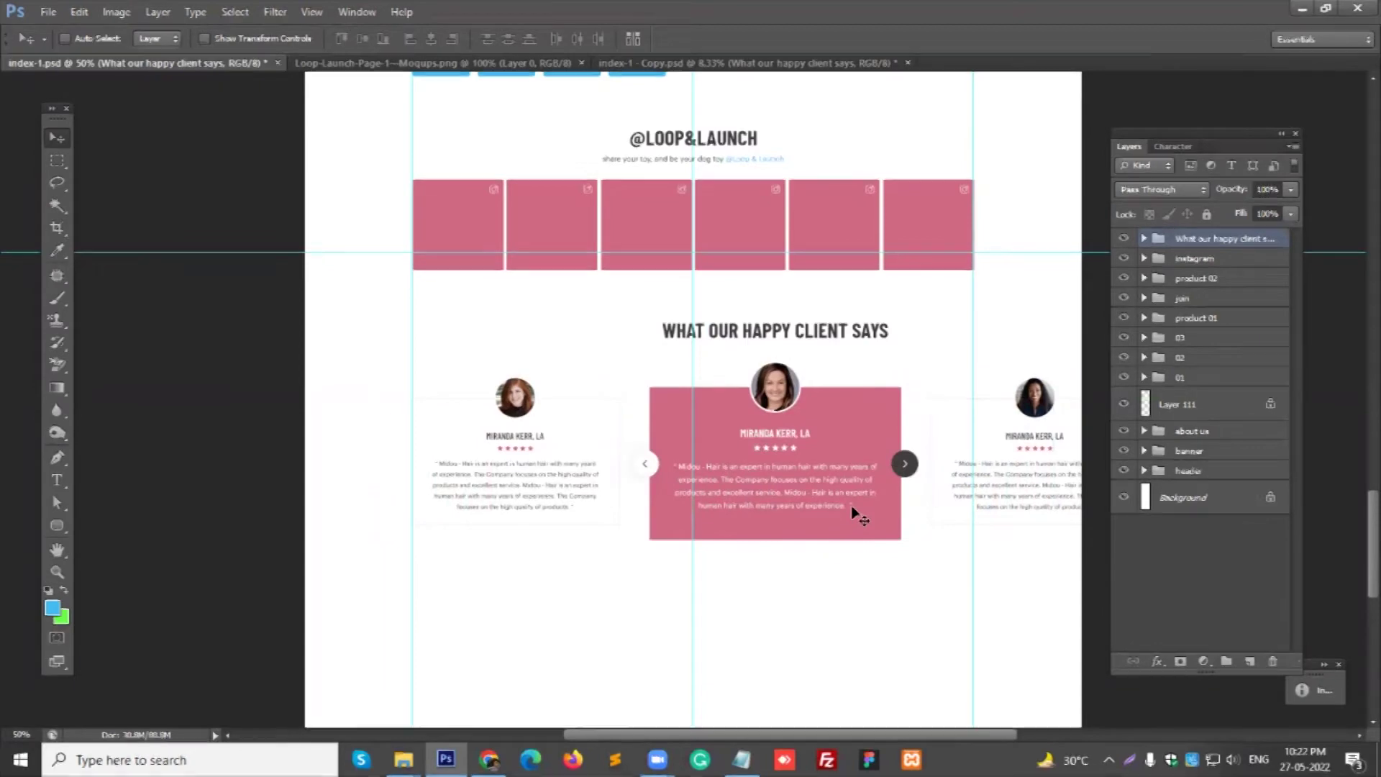
# - Hide the right-hand testimonial card in the testimonials group
pyautogui.moveTo(854, 512); pyautogui.dragTo(754, 512)
pyautogui.scroll(1, 1007, 359)
pyautogui.click(1145, 238)
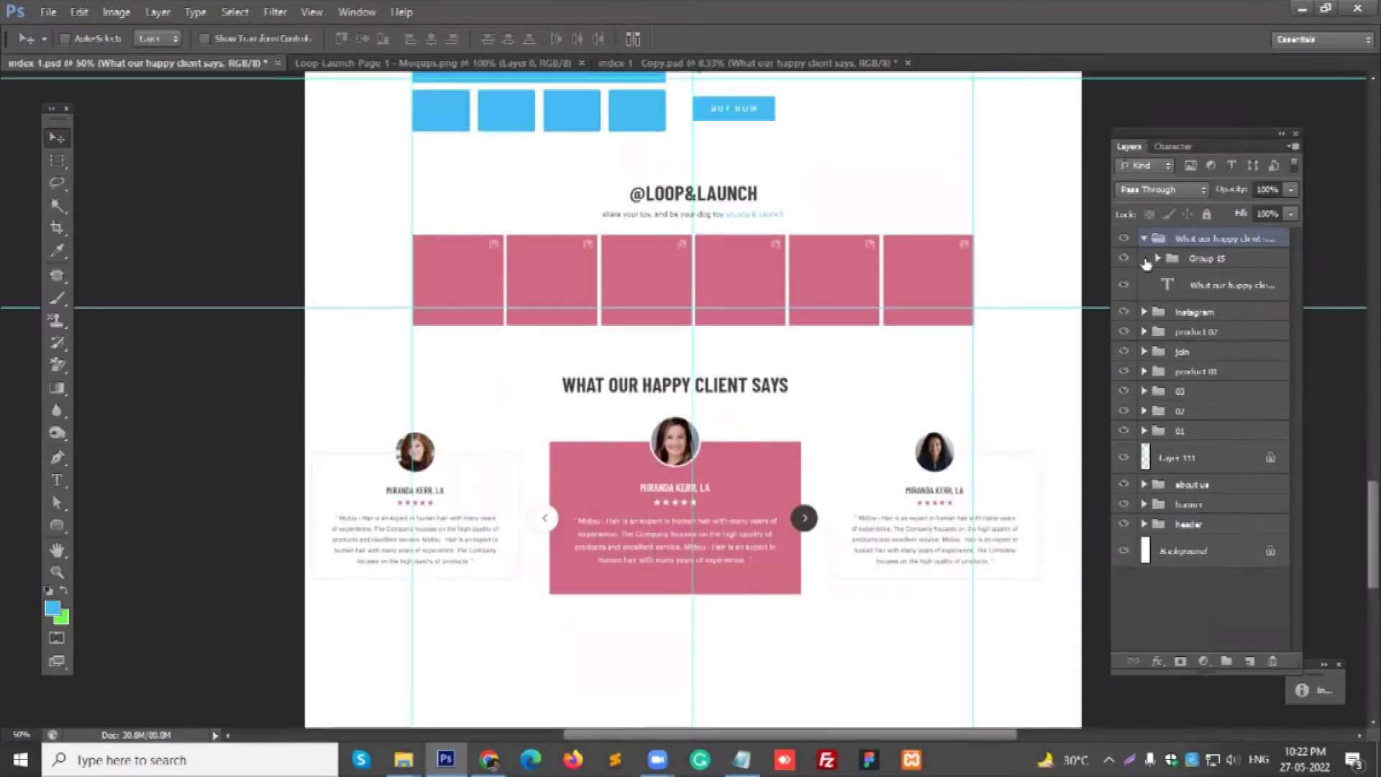
pyautogui.click(1171, 318)
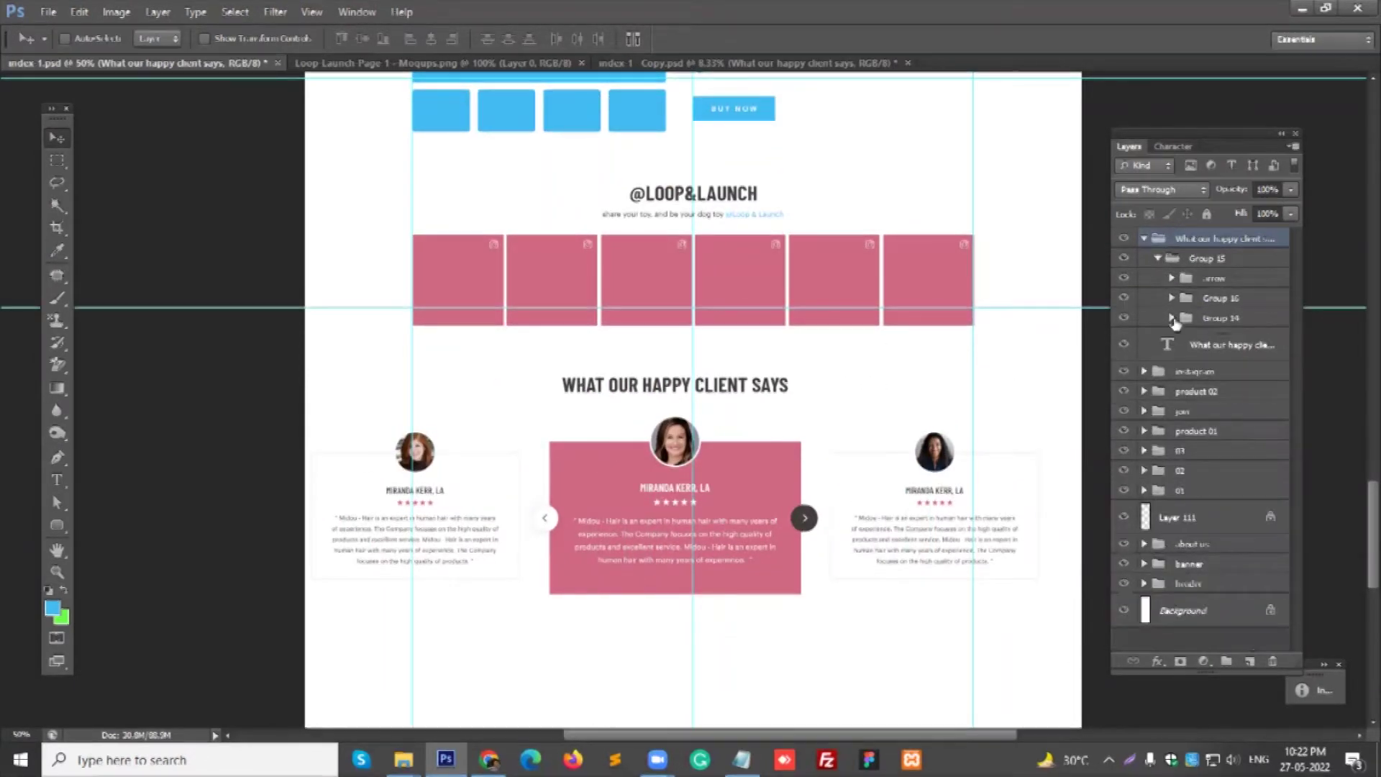
pyautogui.click(1171, 298)
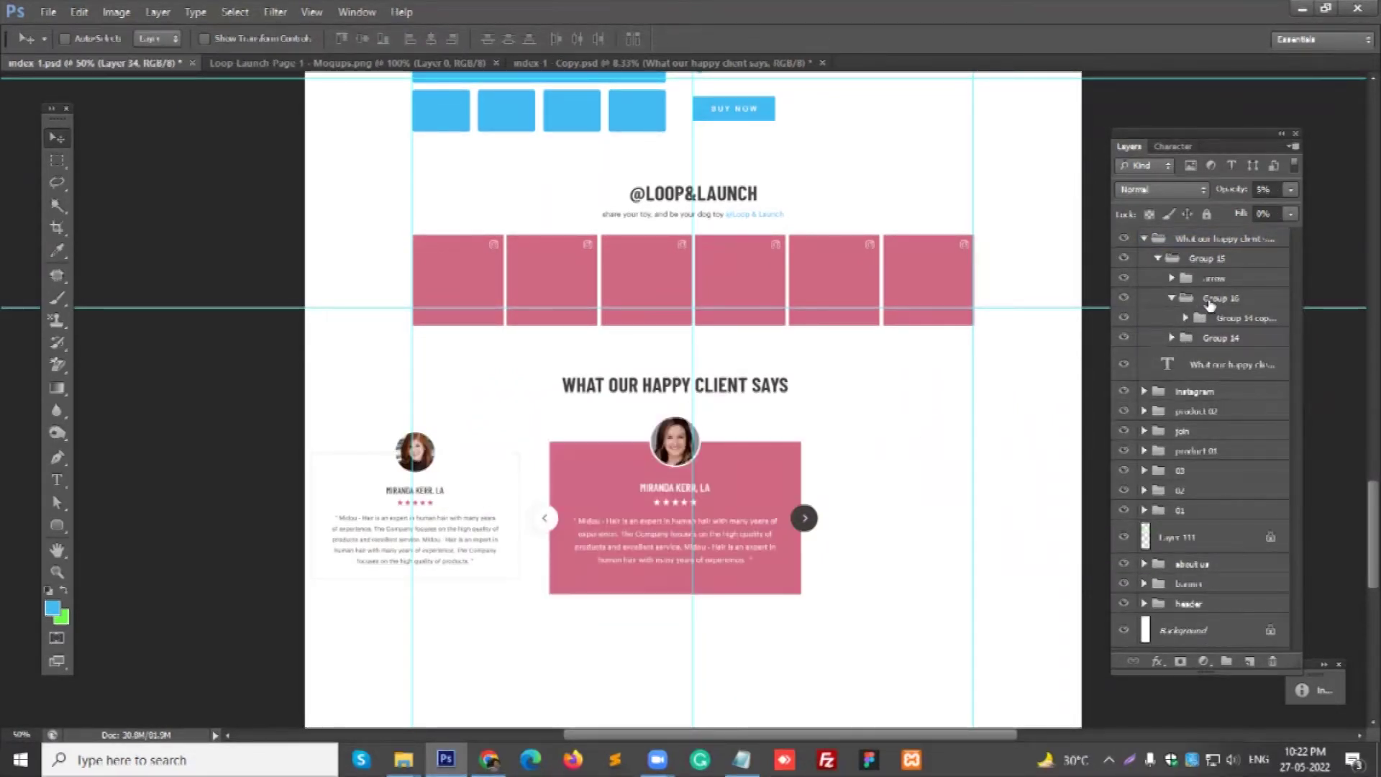
# - Ungroup Group 16, group the two remaining cards, and centre them horizontally
pyautogui.rightClick(1215, 298)
pyautogui.click(1122, 355)
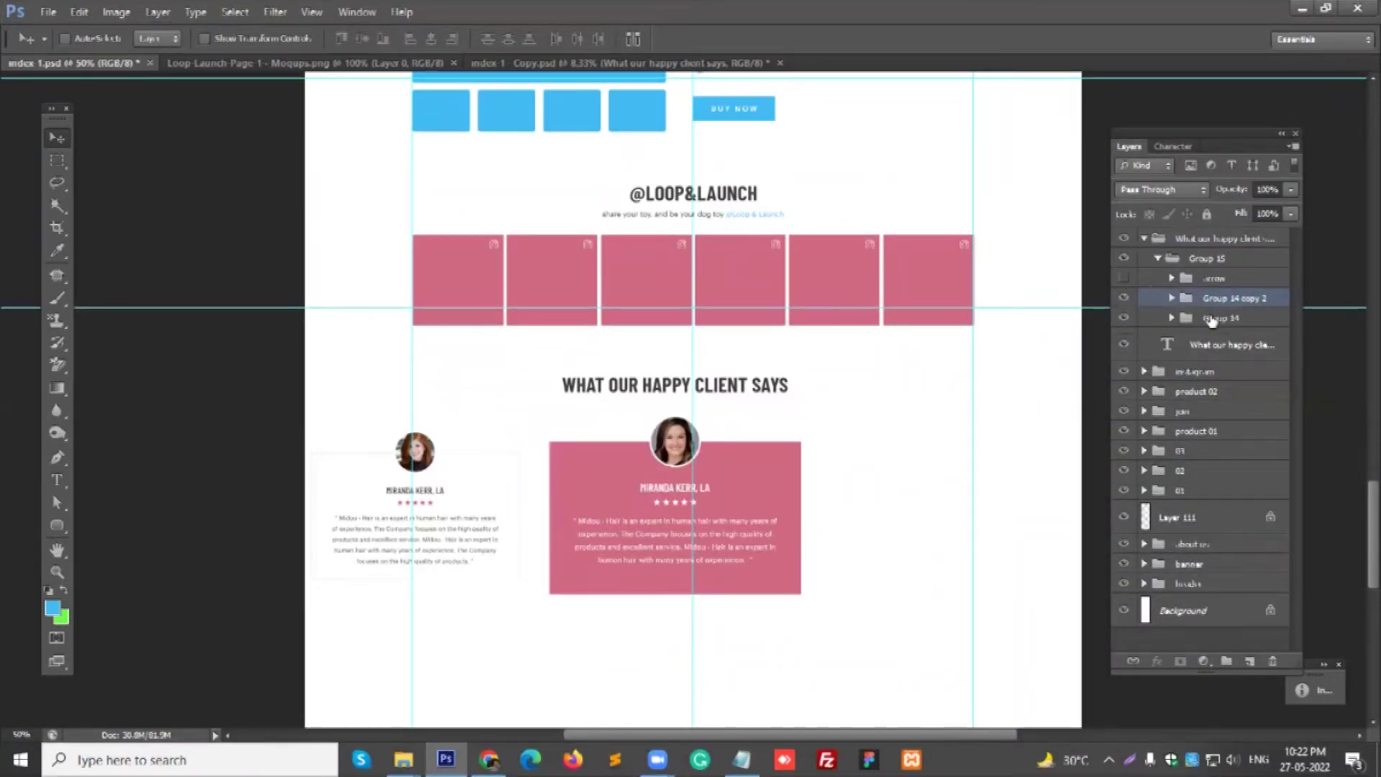
pyautogui.keyDown('shift'); pyautogui.click(1211, 320); pyautogui.keyUp('shift')
pyautogui.hotkey('ctrl', 'g')
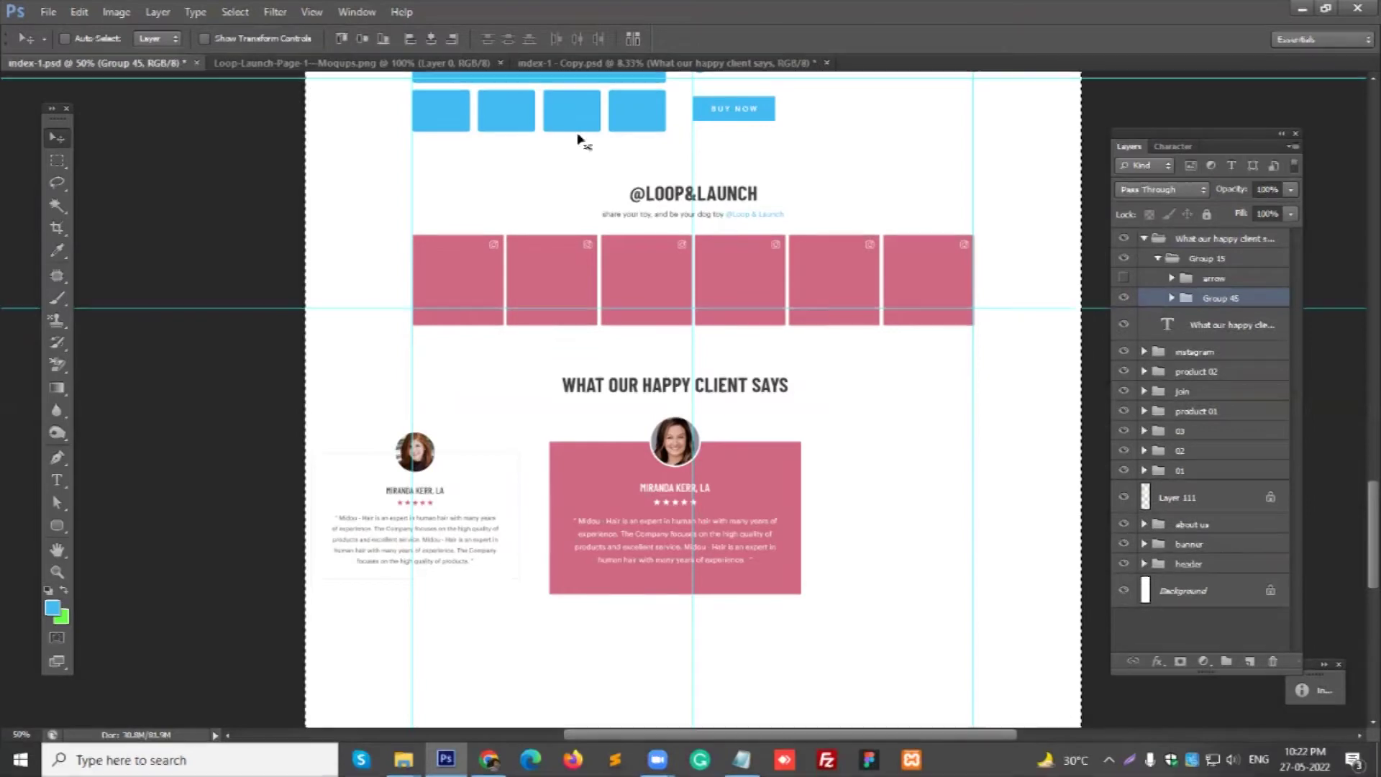
pyautogui.click(431, 38)
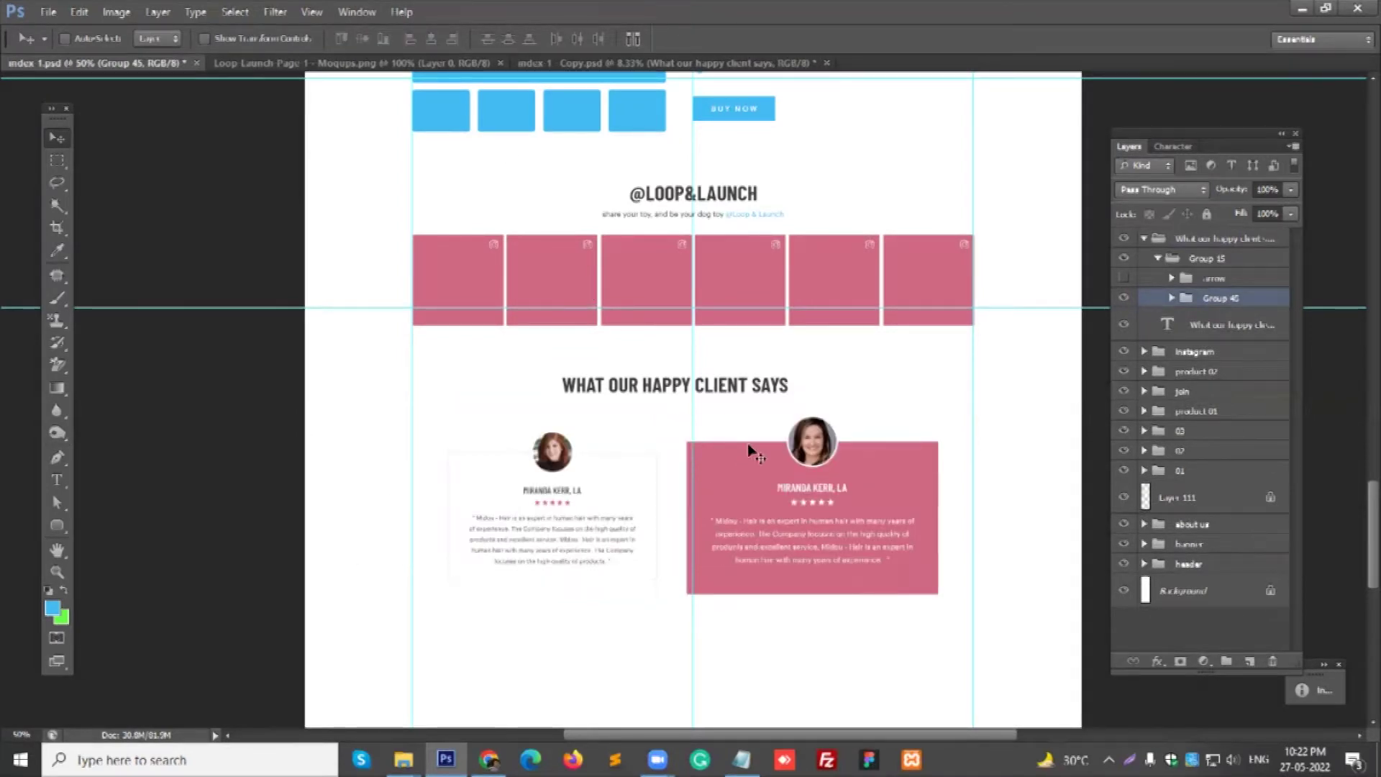
# - Replace the testimonial heading with the 'WHAT OTHERS ARE SAYING' wording copied from the notes
pyautogui.hotkey('ctrl', 's')
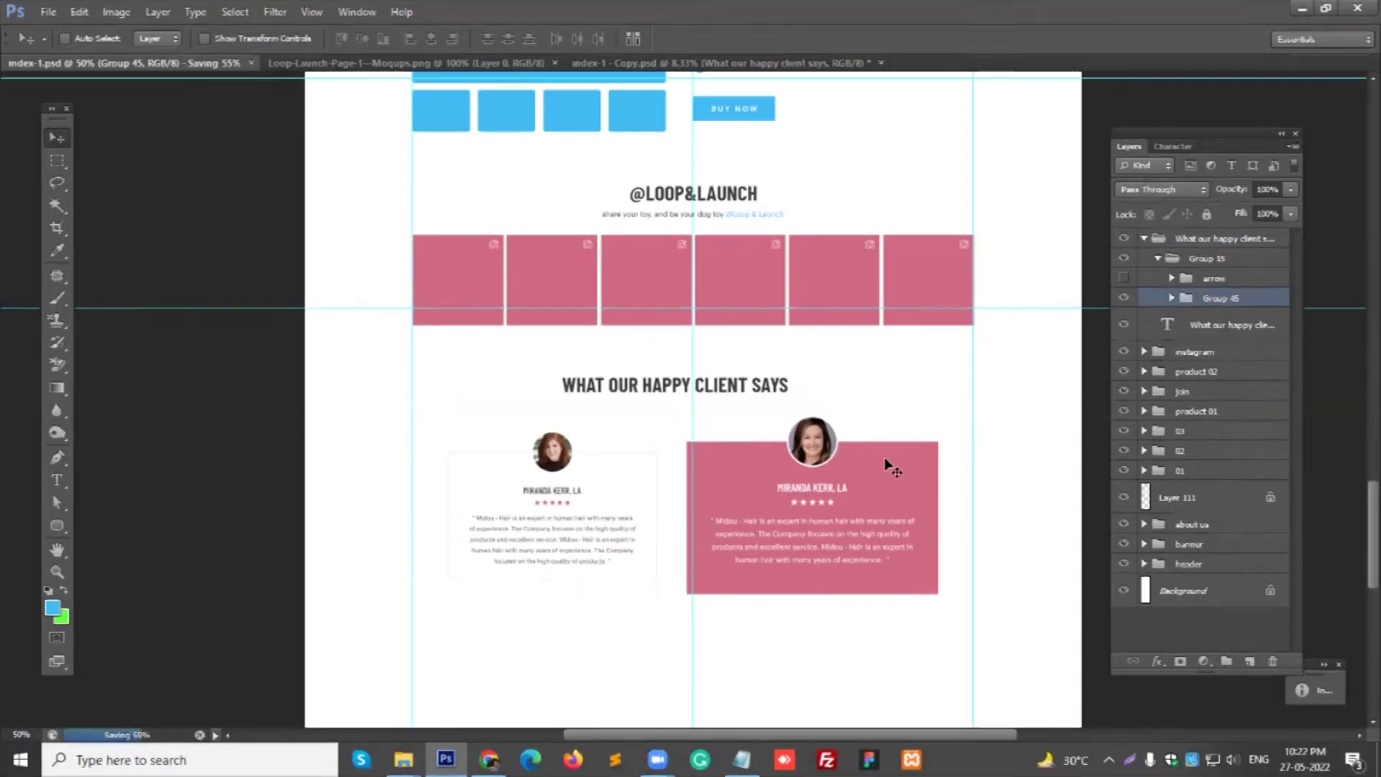
pyautogui.hotkey('ctrl', '1')
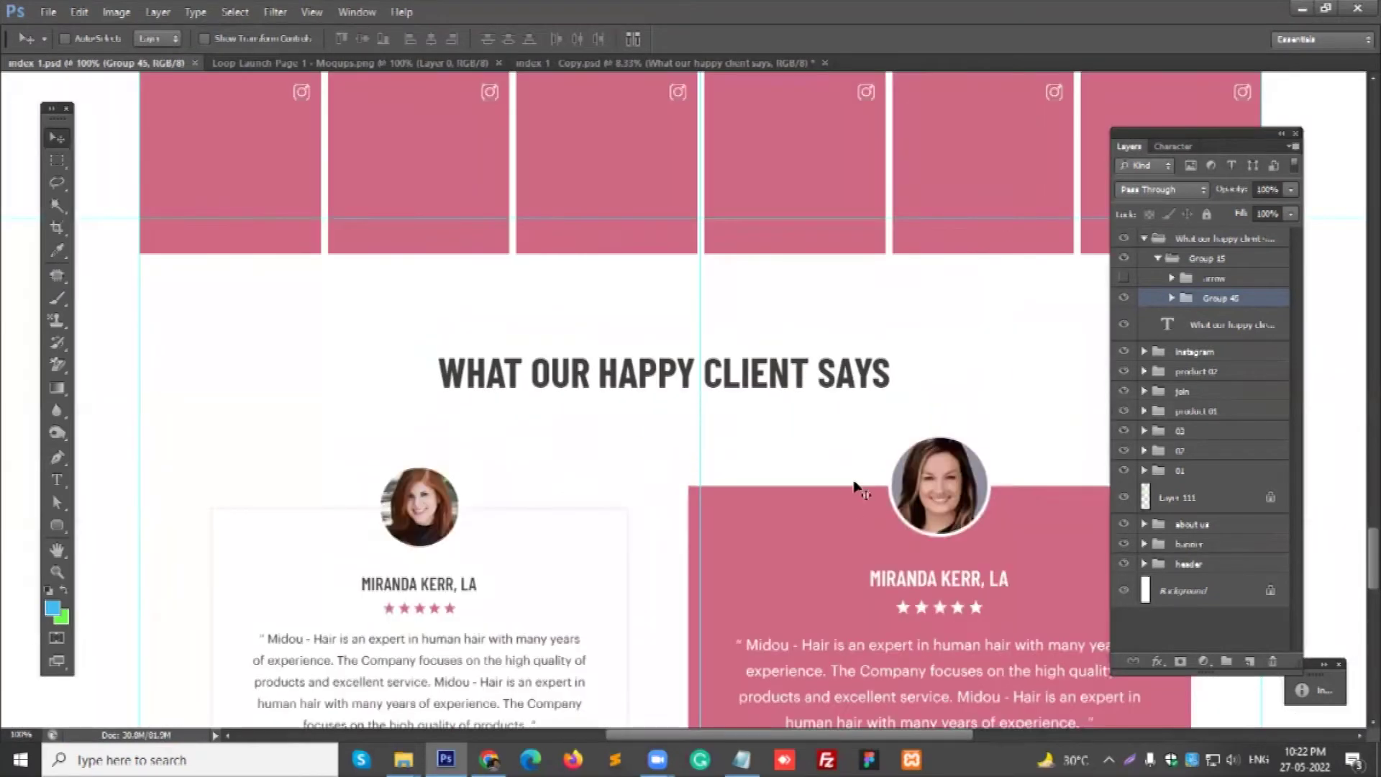
pyautogui.scroll(-1, 857, 484)
pyautogui.scroll(-2, 808, 484)
pyautogui.click(741, 759)
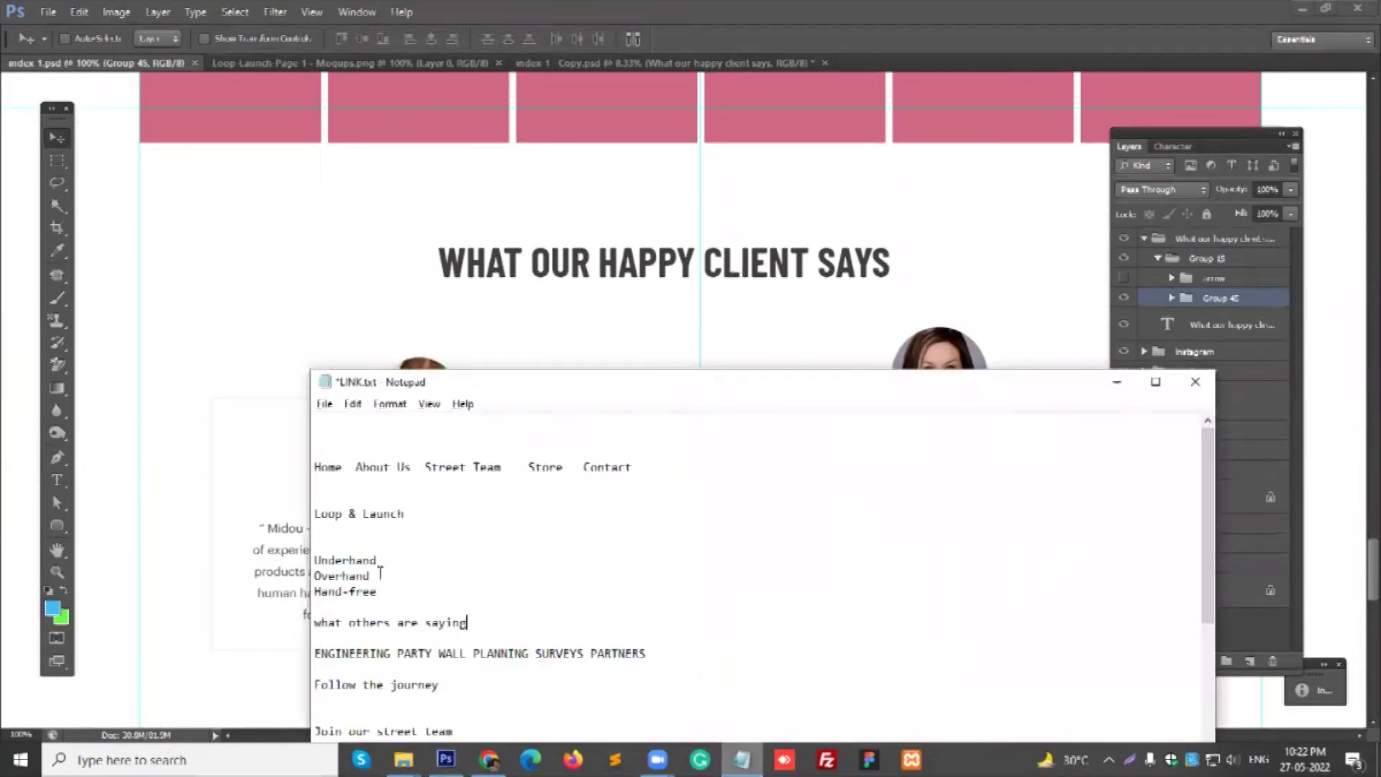
pyautogui.hotkey('ctrl', 'c')
pyautogui.click(673, 272)
pyautogui.doubleClick(673, 272)
pyautogui.hotkey('ctrl', 'a')
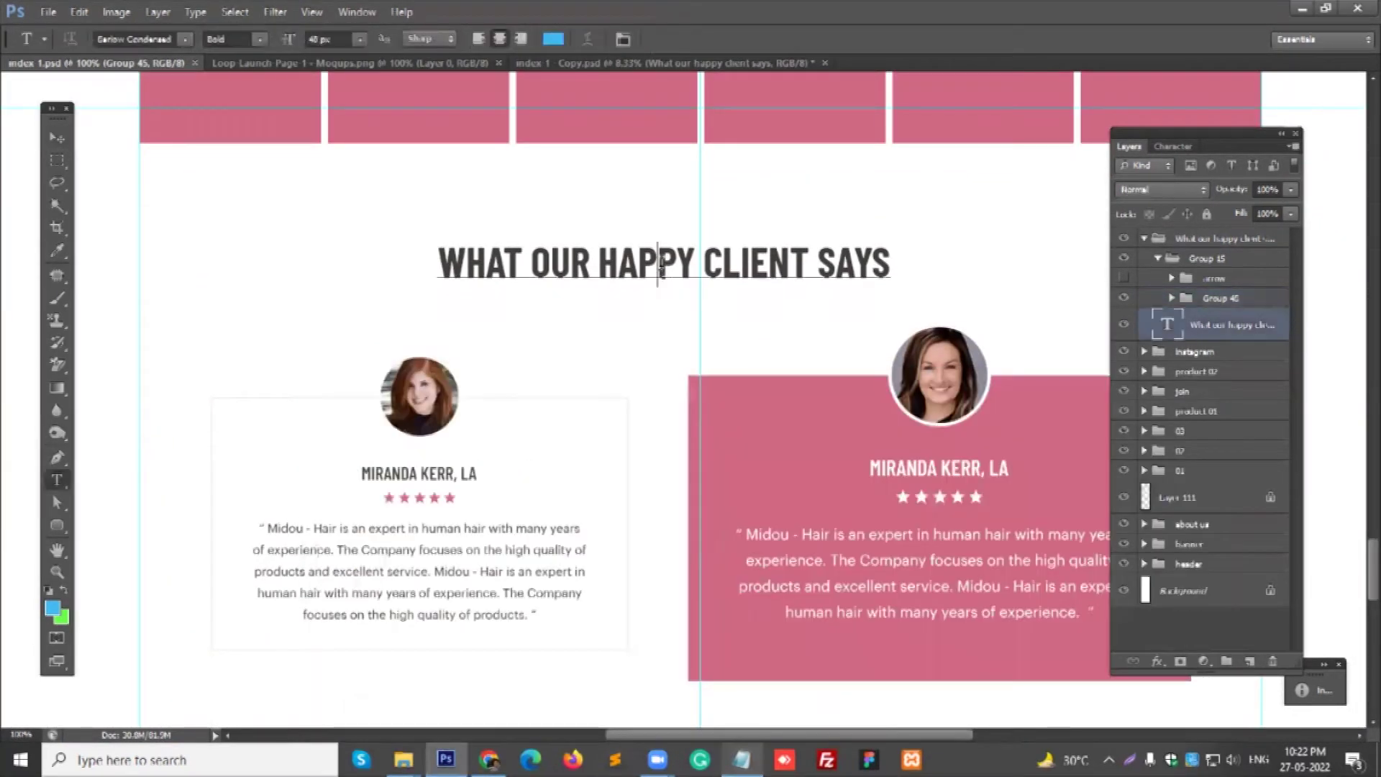
pyautogui.hotkey('ctrl', 'v')
pyautogui.hotkey('ctrl', 'Return')
# - Centre the heading, move the testimonials section lower, and nudge the heading up
pyautogui.moveTo(573, 248); pyautogui.dragTo(611, 248)
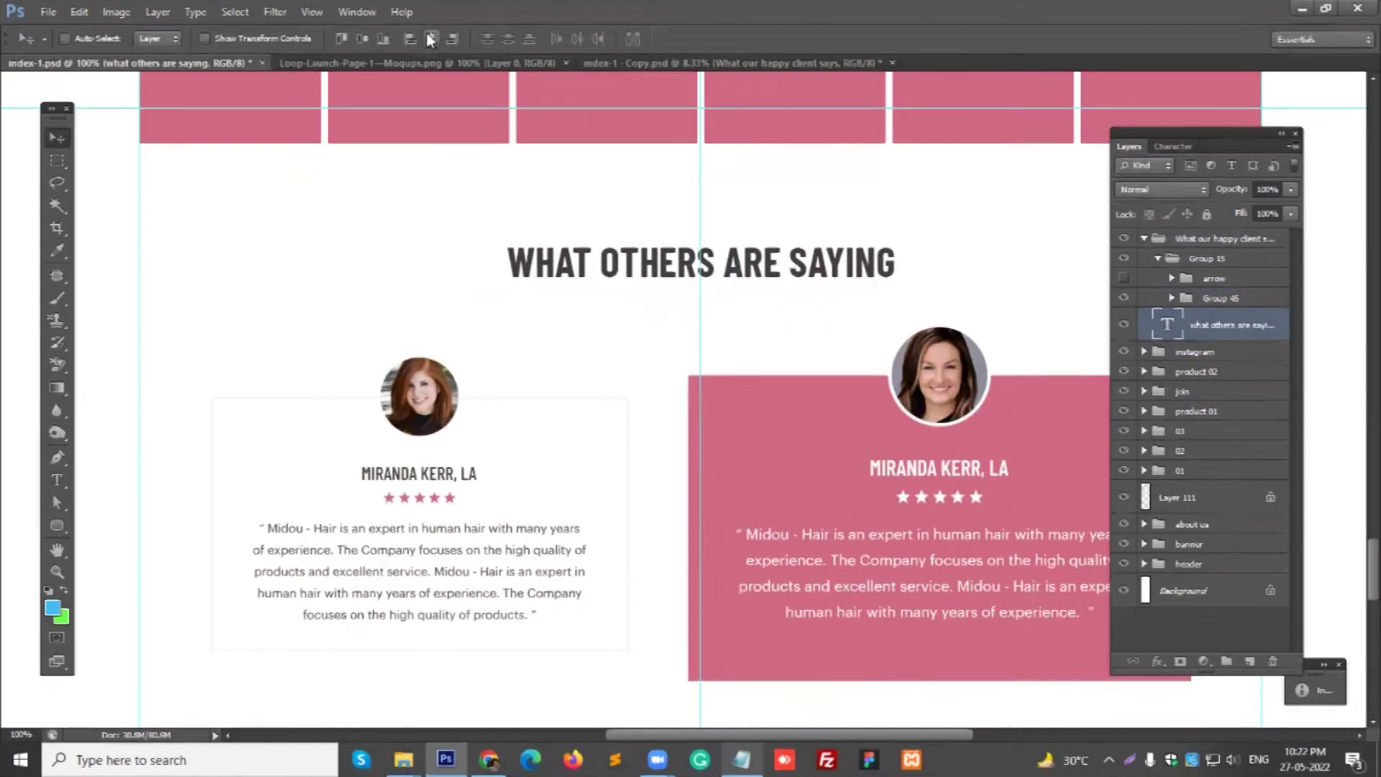
pyautogui.hotkey('ctrl', 's')
pyautogui.click(1196, 243)
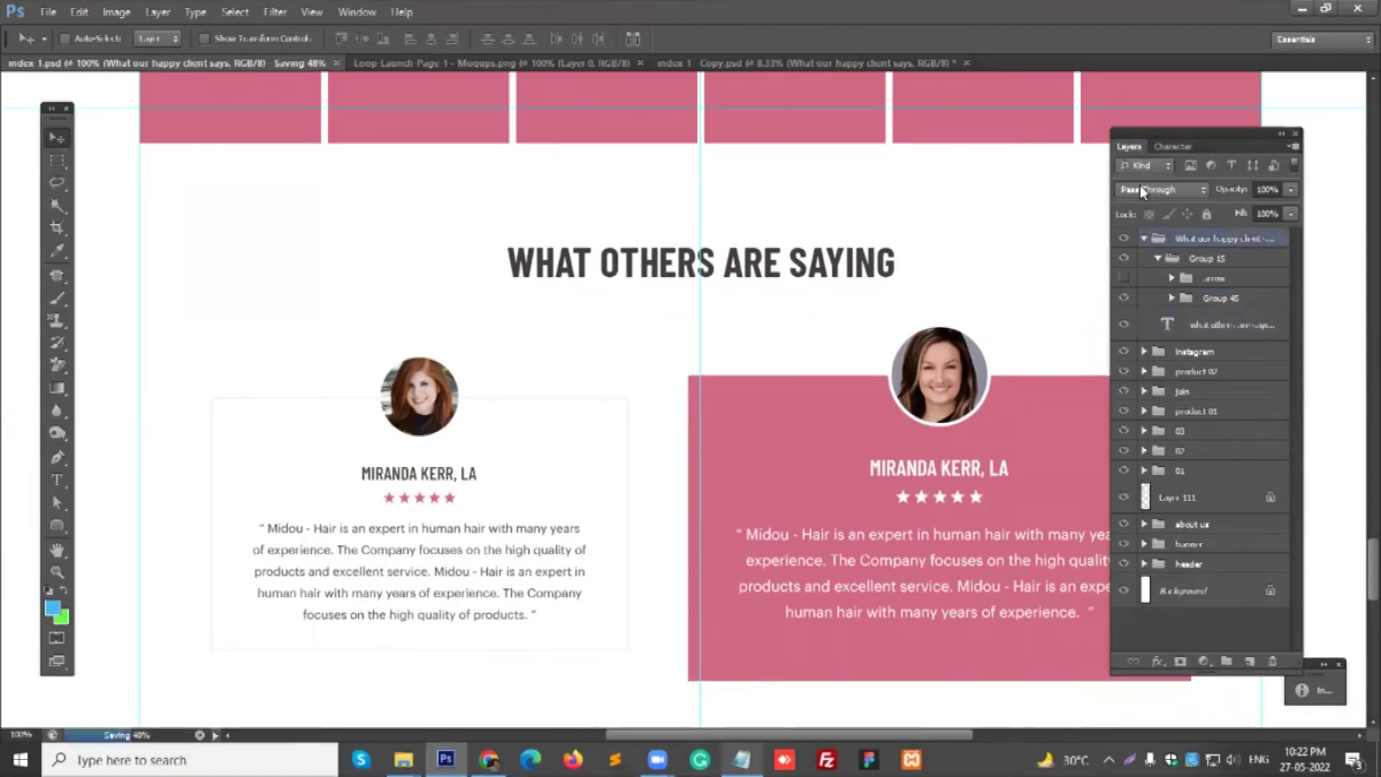
pyautogui.moveTo(1024, 222); pyautogui.dragTo(1024, 308)
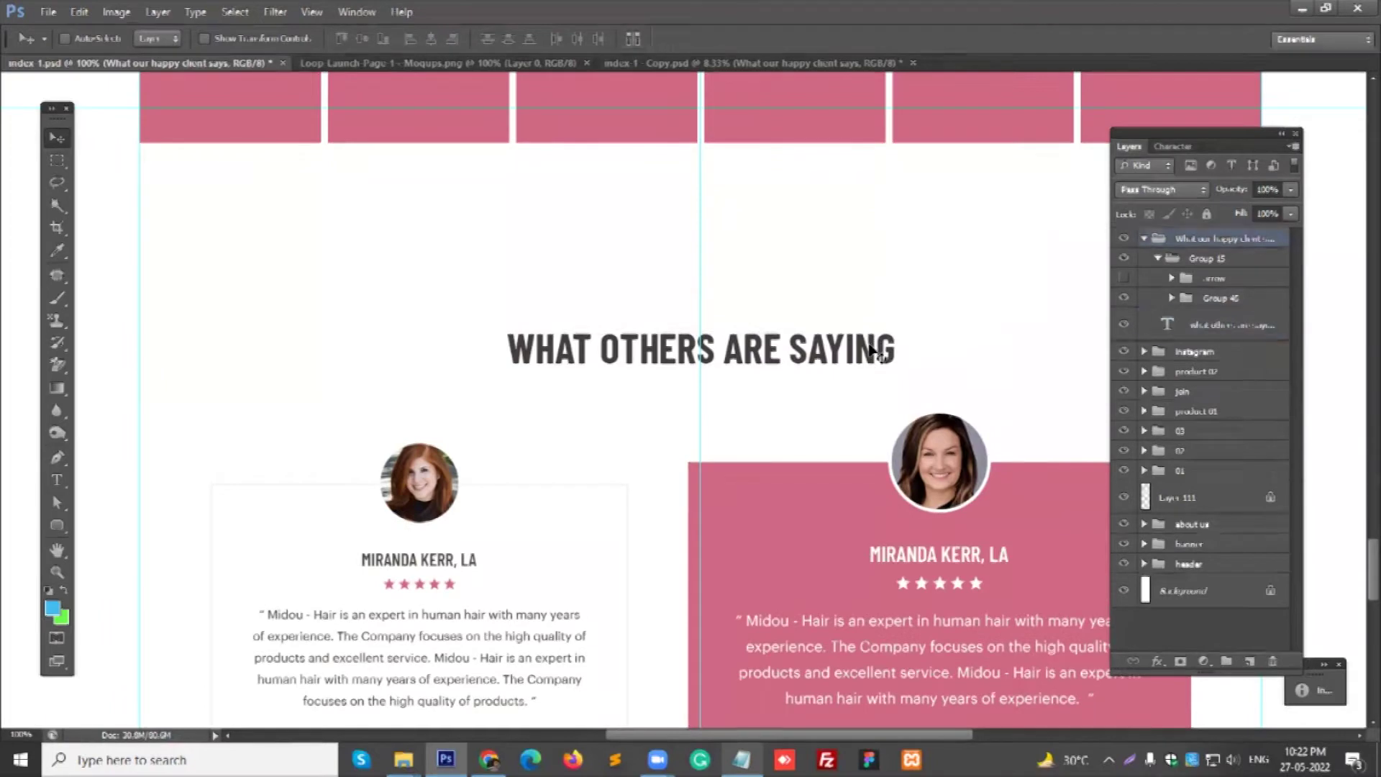
pyautogui.keyDown('ctrl'); pyautogui.click(874, 353); pyautogui.keyUp('ctrl')
pyautogui.hotkey('shift', 'Up')
pyautogui.hotkey('shift', 'Up')
pyautogui.hotkey('shift', 'Up')
pyautogui.hotkey('shift', 'Up')
pyautogui.hotkey('shift', 'Up')
pyautogui.hotkey('shift', 'Up')
pyautogui.hotkey('shift', 'Up')
pyautogui.hotkey('shift', 'Up')
pyautogui.scroll(1, 813, 369)
pyautogui.scroll(4, 807, 410)
pyautogui.click(1200, 369)
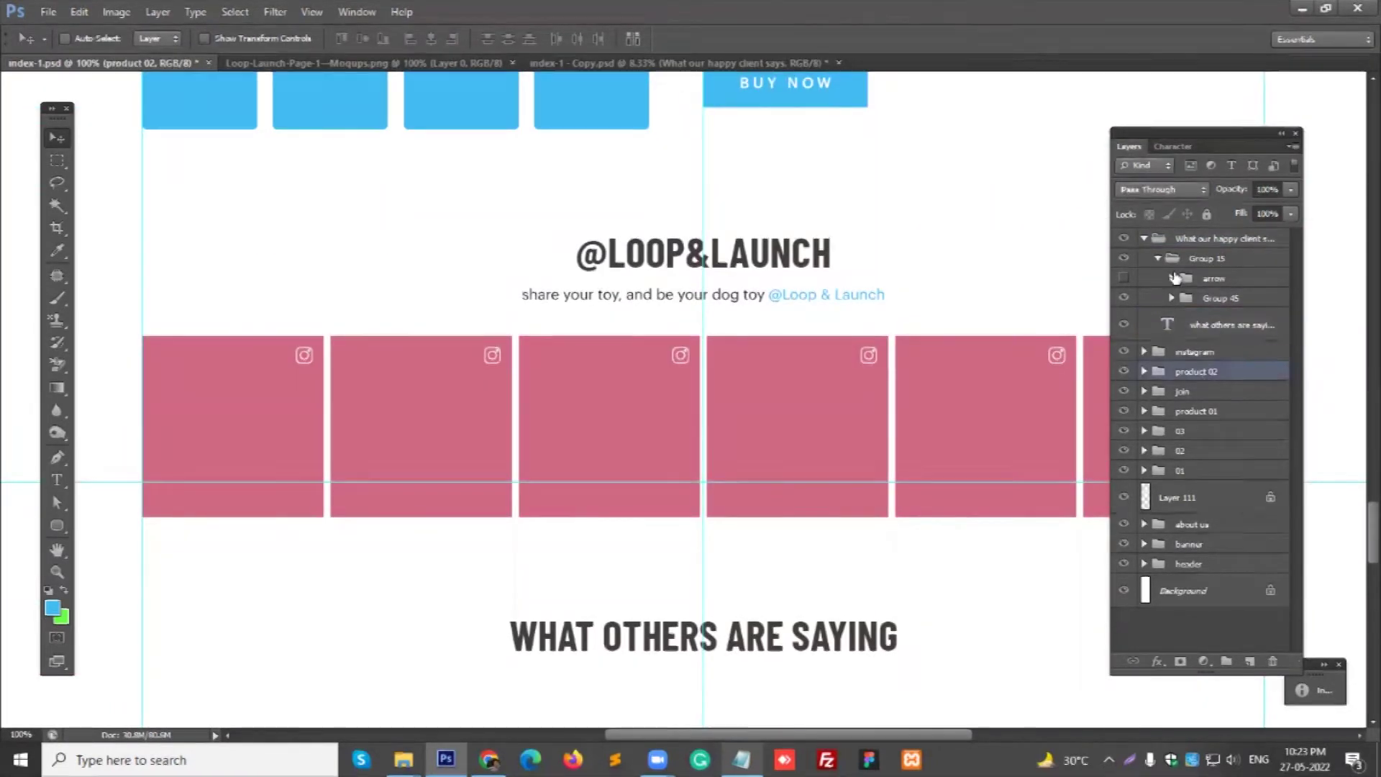
pyautogui.press('Tab')
pyautogui.hotkey('ctrl', '-')
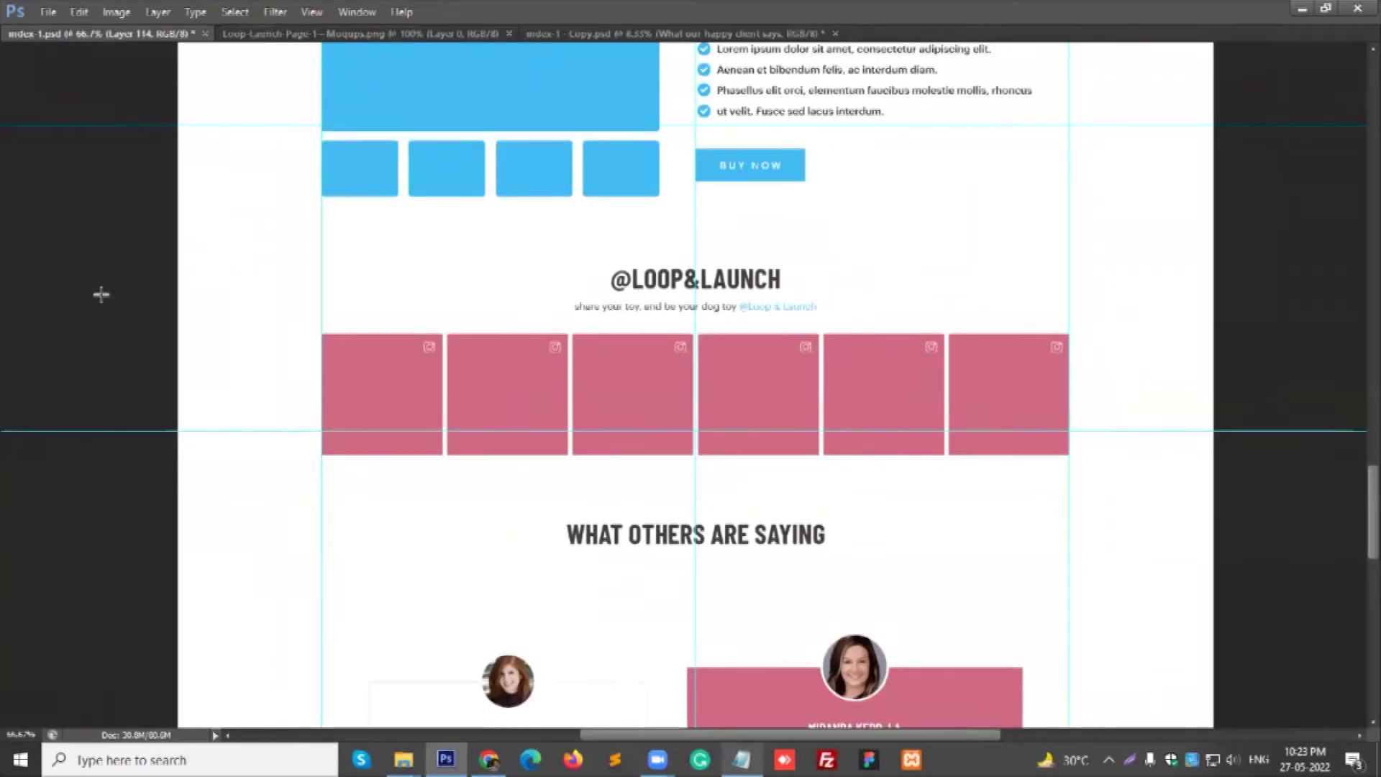
pyautogui.moveTo(92, 299); pyautogui.dragTo(1121, 554)
pyautogui.press('Tab')
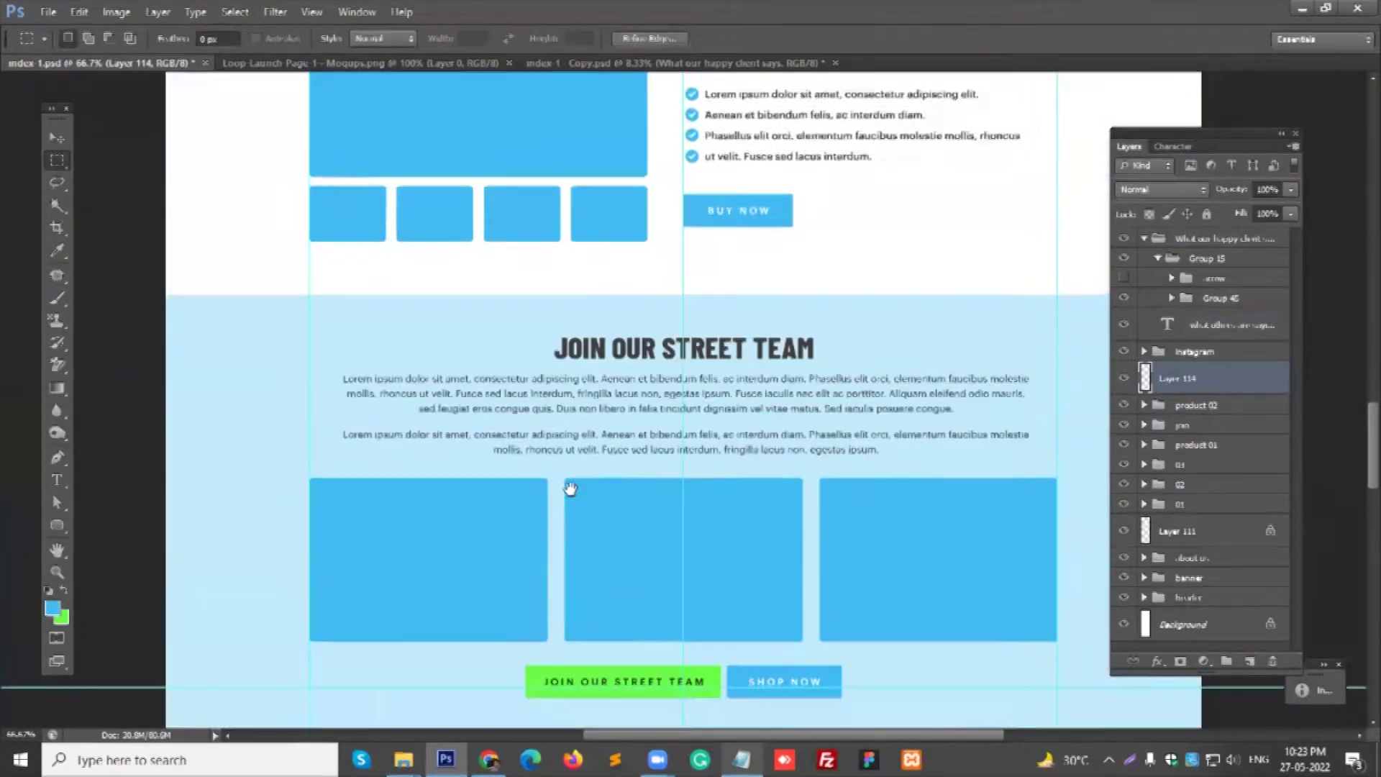
pyautogui.scroll(4, 571, 484)
pyautogui.scroll(3, 531, 530)
# - Fill the selection with a pale green background colour
pyautogui.click(61, 617)
pyautogui.click(736, 441)
pyautogui.click(1117, 417)
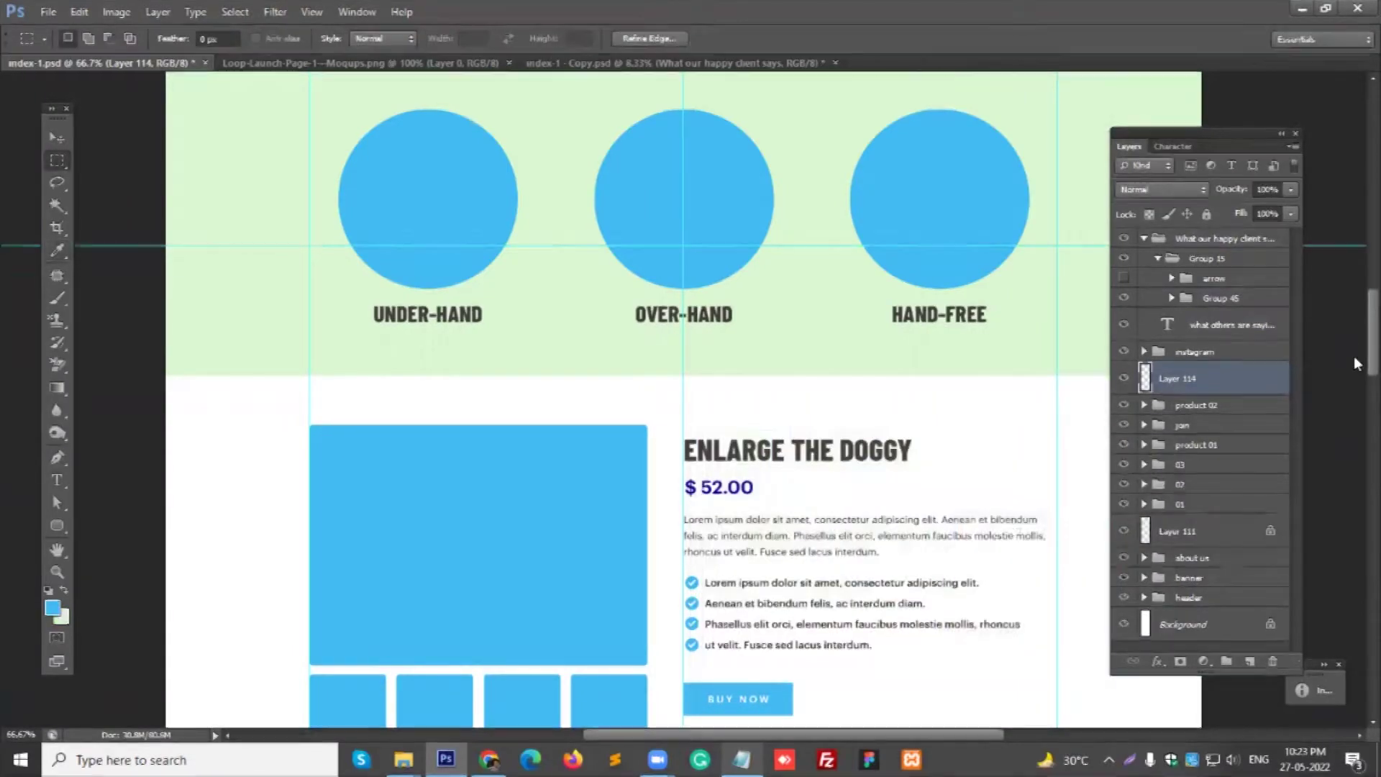
pyautogui.scroll(-3, 1353, 374)
pyautogui.scroll(-3, 1354, 418)
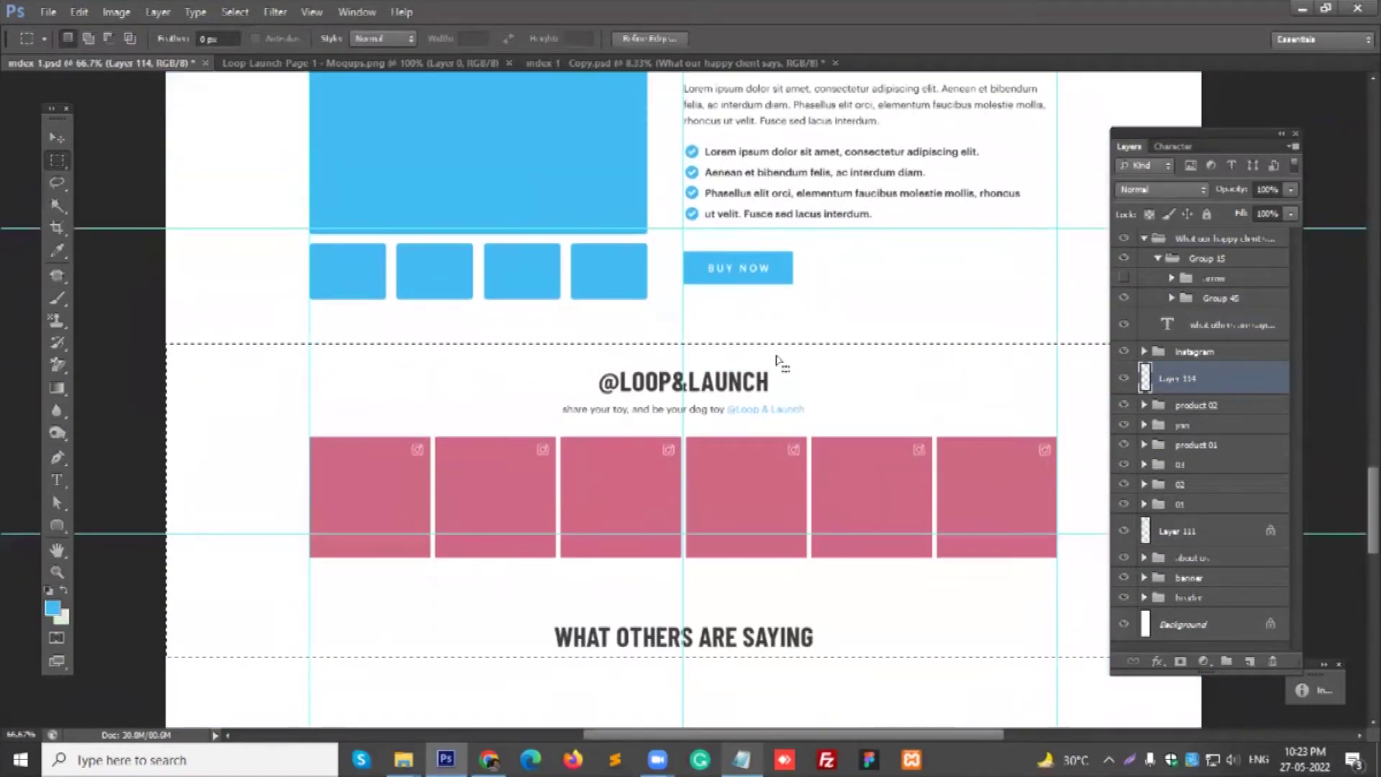
pyautogui.hotkey('ctrl', 'BackSpace')
pyautogui.hotkey('ctrl', 'd')
# - Move Layer 114 into the instagram group and save the document
pyautogui.press('v')
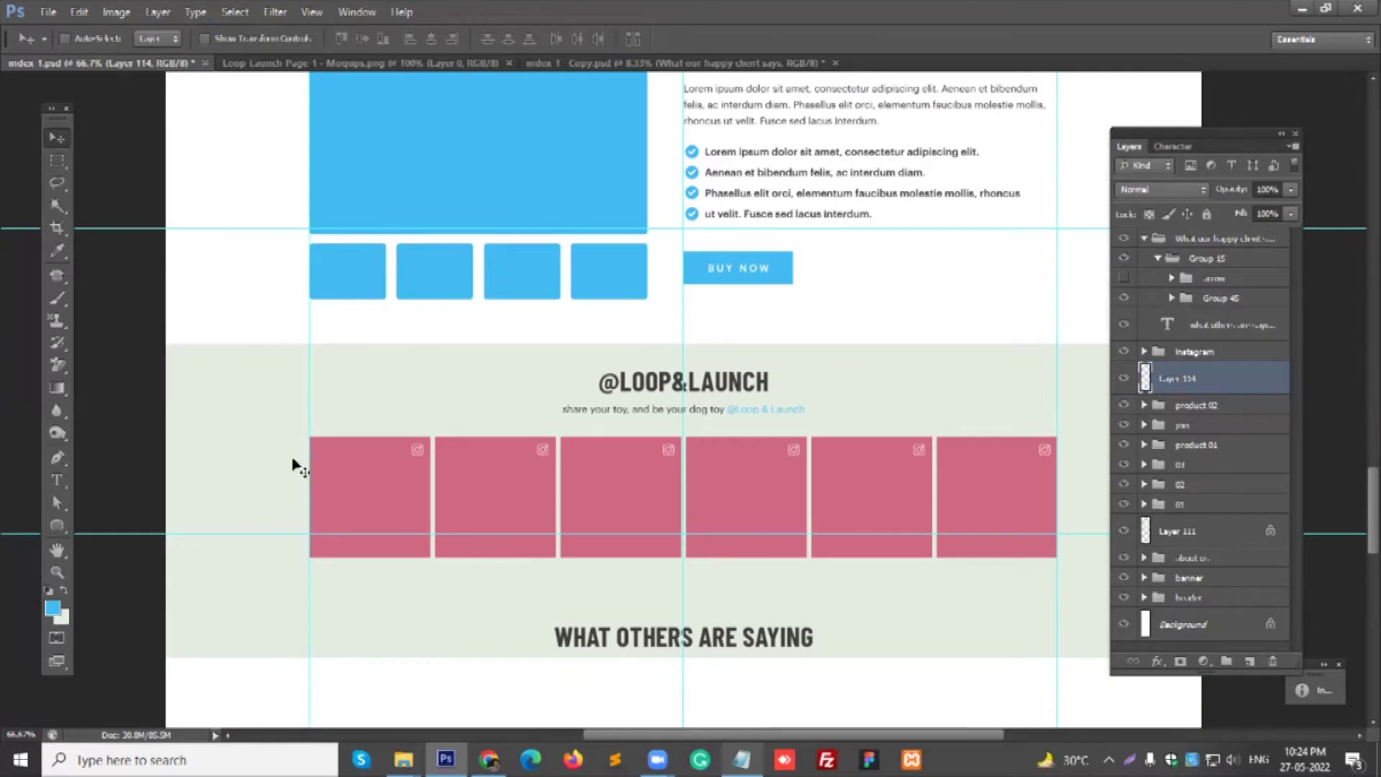
pyautogui.scroll(-2, 515, 355)
pyautogui.scroll(-2, 835, 590)
pyautogui.keyDown('ctrl'); pyautogui.click(792, 493); pyautogui.keyUp('ctrl')
pyautogui.click(1208, 238)
pyautogui.hotkey('ctrl', '+')
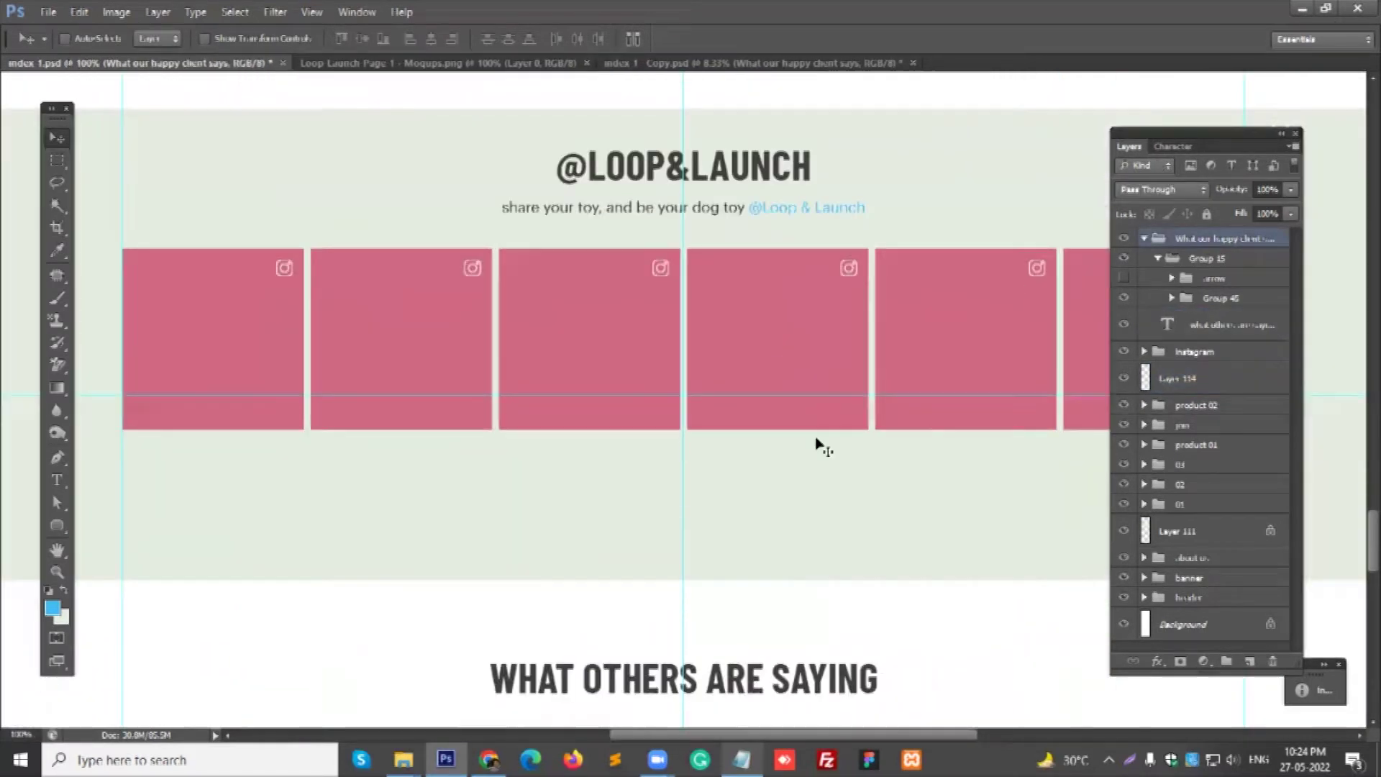
pyautogui.scroll(2, 817, 446)
pyautogui.click(1186, 353)
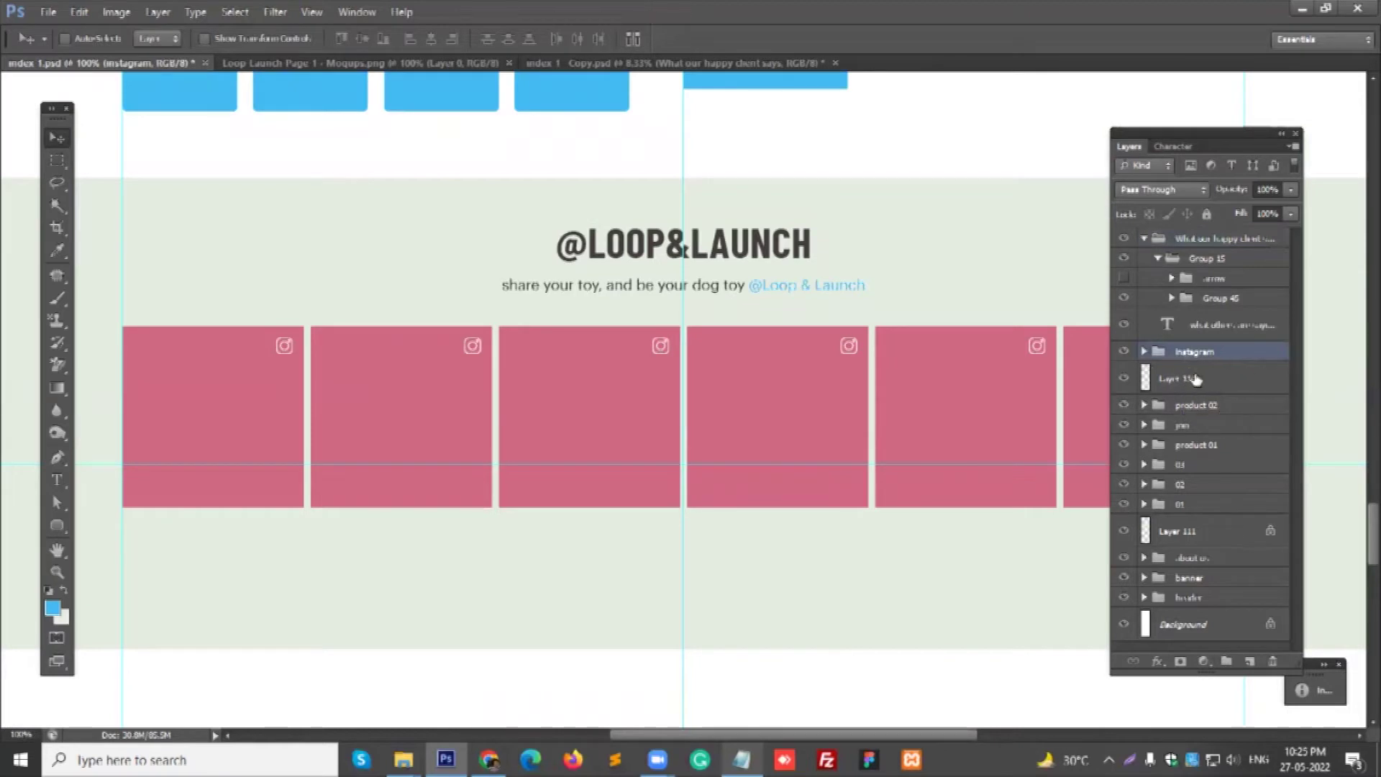
pyautogui.moveTo(1195, 379); pyautogui.dragTo(1186, 353)
pyautogui.click(1143, 351)
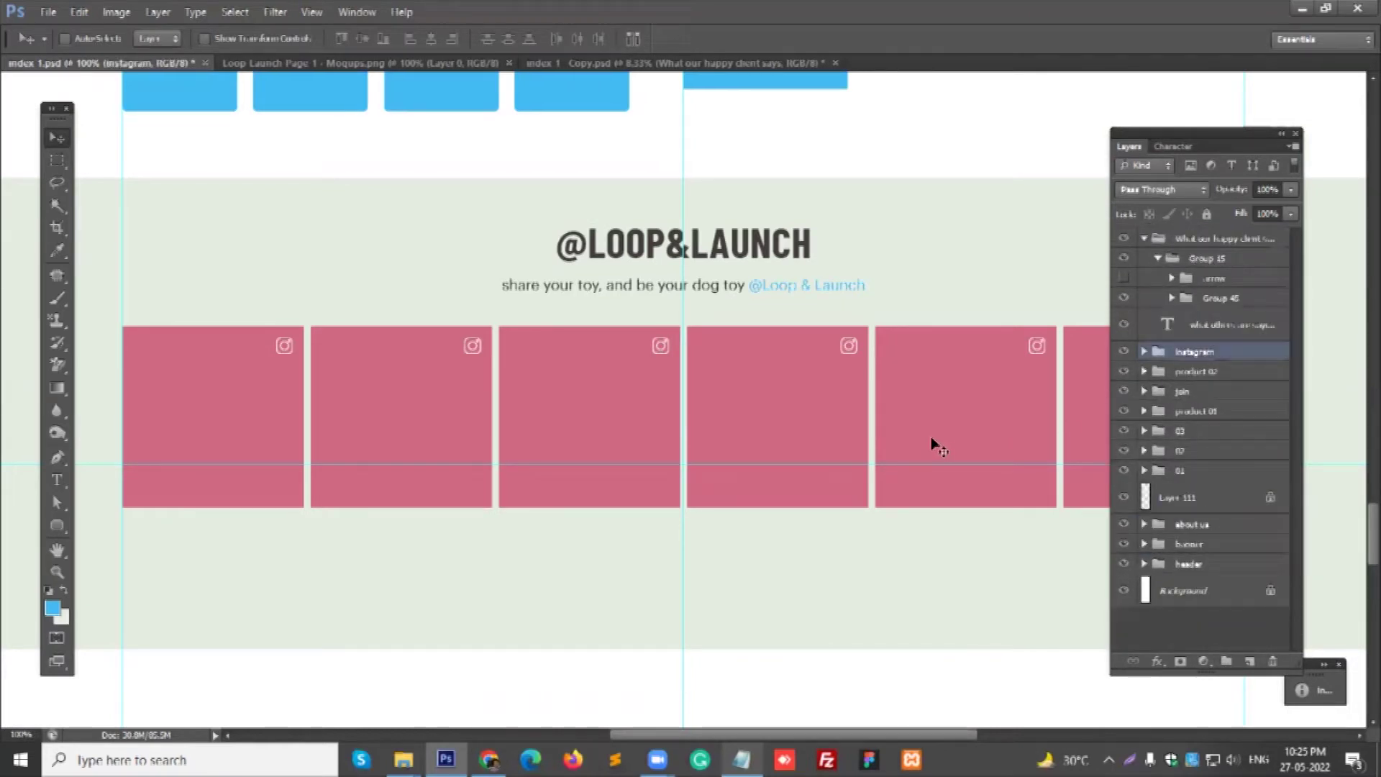
pyautogui.scroll(-2, 934, 446)
pyautogui.hotkey('ctrl', 's')
# - Shorten the pale green band's height with Free Transform
pyautogui.keyDown('ctrl'); pyautogui.click(925, 478); pyautogui.keyUp('ctrl')
pyautogui.hotkey('ctrl', 't')
pyautogui.moveTo(684, 508); pyautogui.dragTo(691, 442)
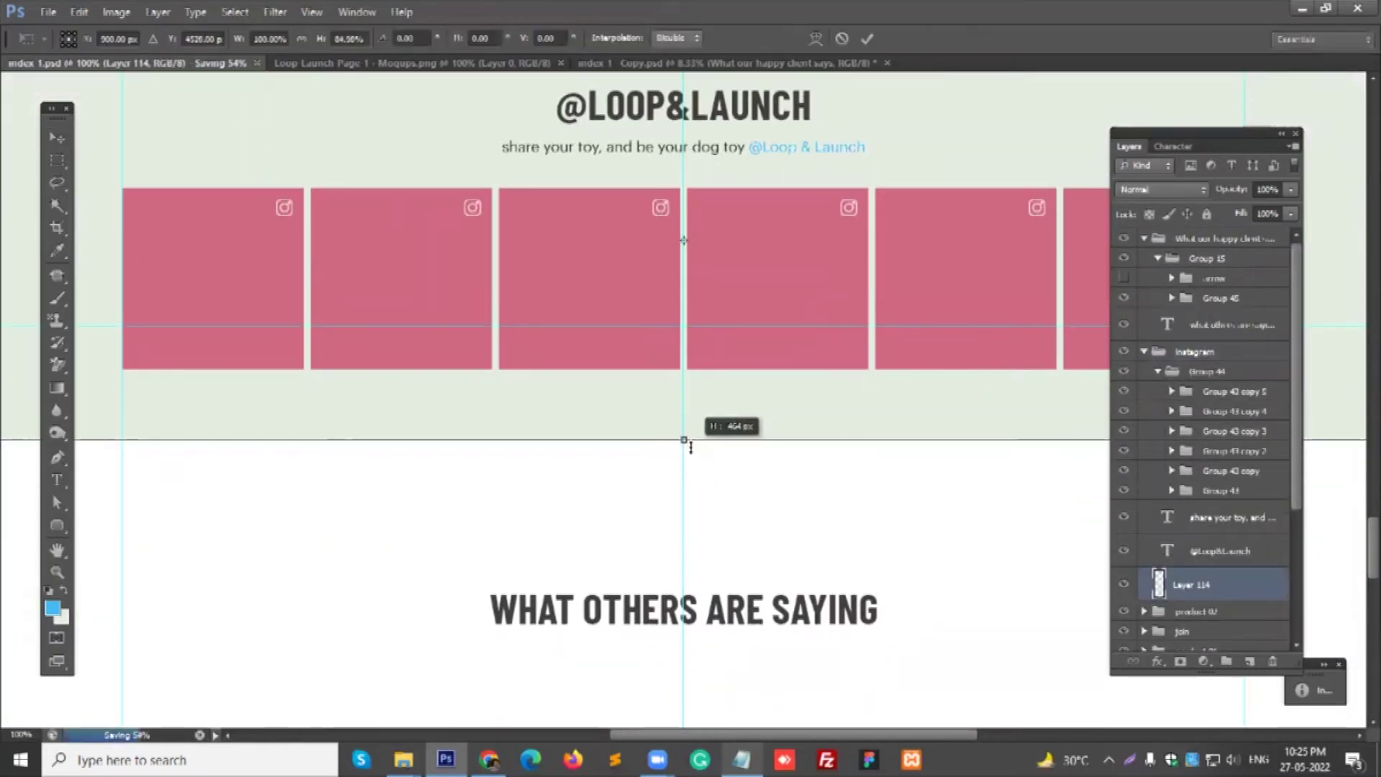
pyautogui.press('Return')
pyautogui.scroll(-3, 797, 473)
pyautogui.keyDown('ctrl'); pyautogui.click(771, 338); pyautogui.keyUp('ctrl')
pyautogui.scroll(-5, 771, 338)
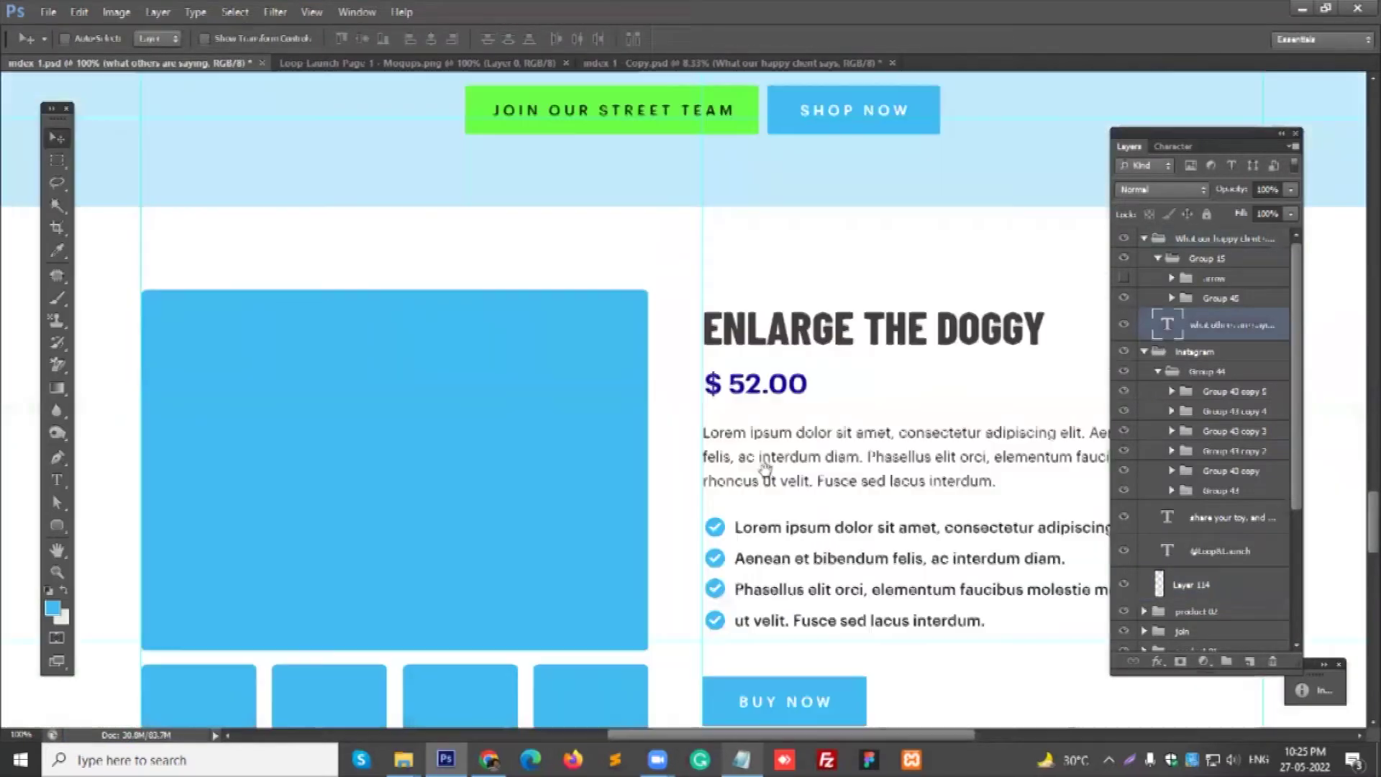
# - Add a pasted Lorem ipsum intro paragraph under WHAT OTHERS ARE SAYING, centred below the heading
pyautogui.scroll(-3, 735, 509)
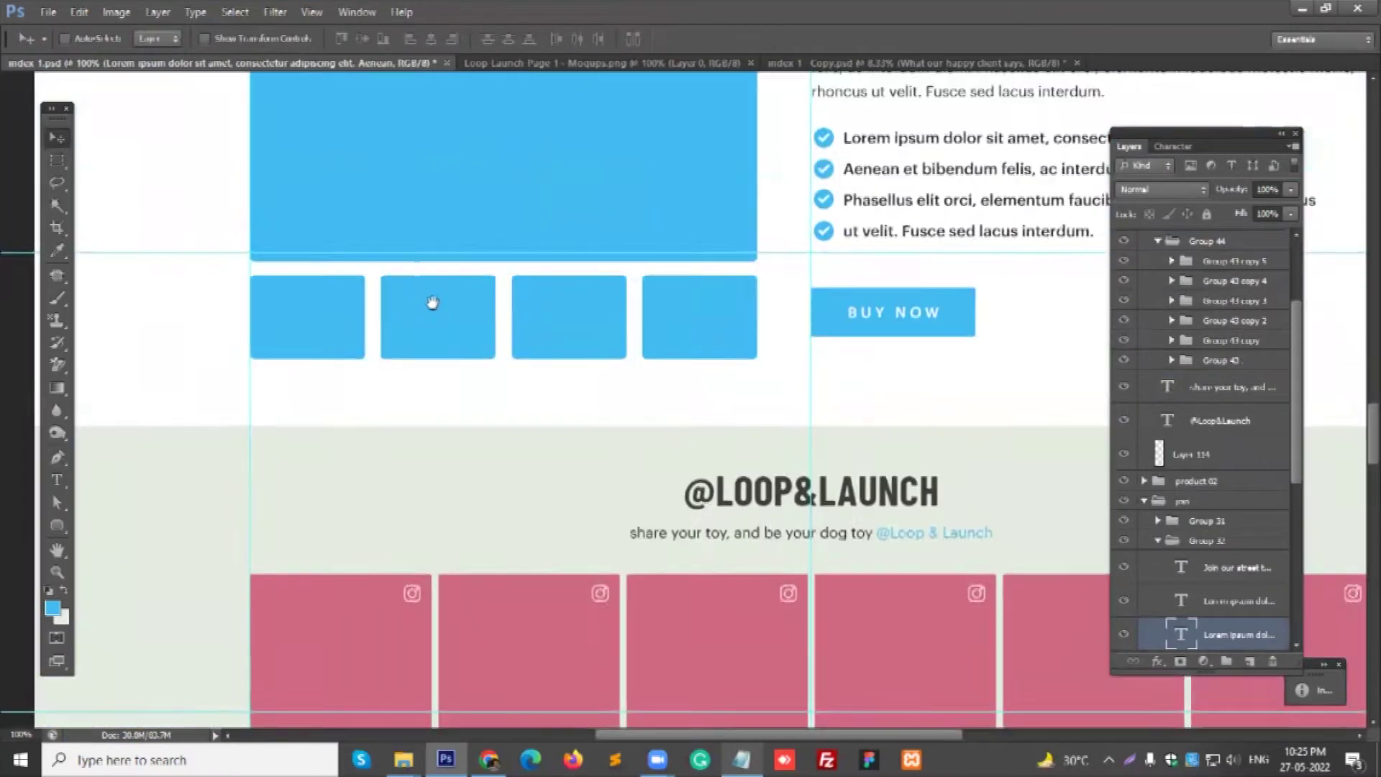
pyautogui.moveTo(432, 302); pyautogui.dragTo(360, 216)
pyautogui.keyDown('ctrl'); pyautogui.click(332, 455); pyautogui.keyUp('ctrl')
pyautogui.press('t')
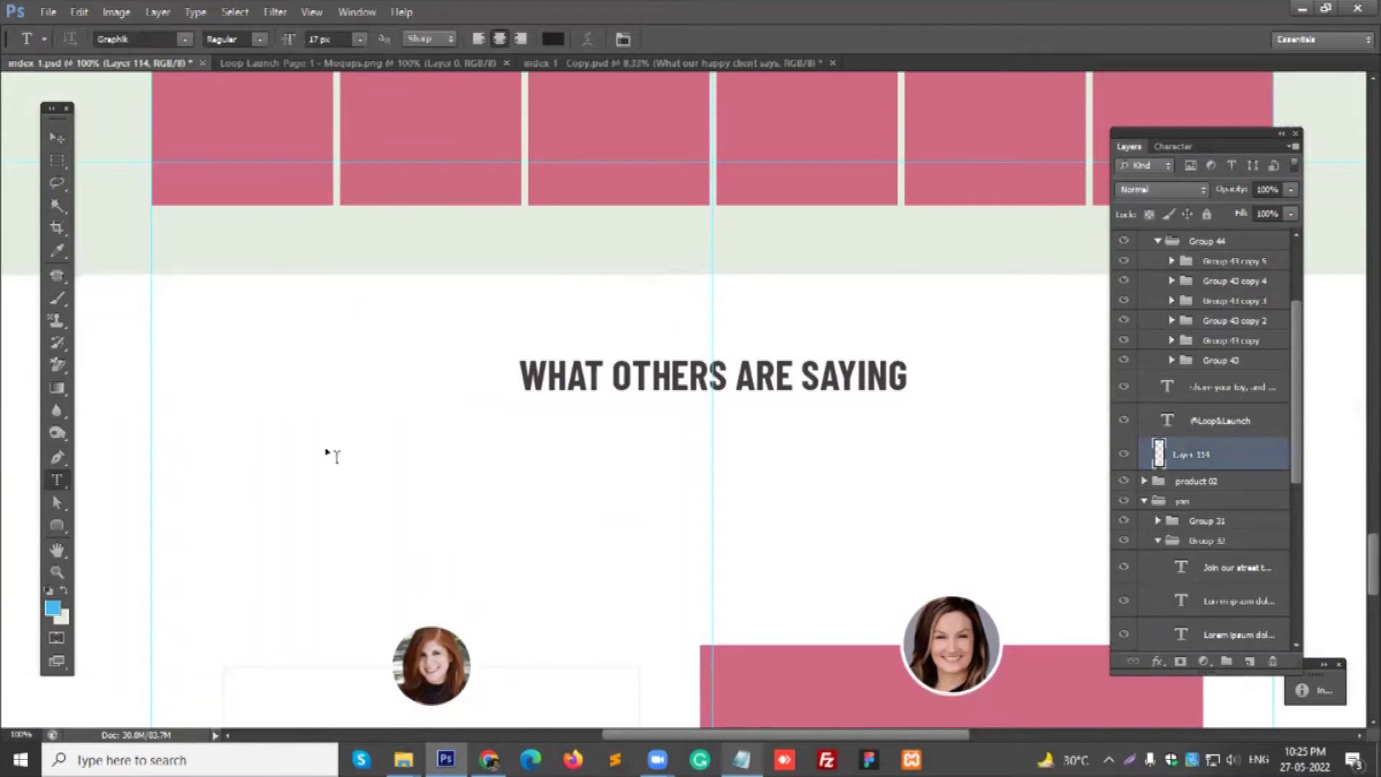
pyautogui.moveTo(1121, 515); pyautogui.dragTo(1113, 509)
pyautogui.write('Lorem ipsum dolor sit amet, consectetur adipiscing elit. Aenean et bibendum felis, ac interdum diam. Phasellus elit orci, elementum faucibus molestie mollis, rhoncus ut velit. Fusce sed lacus interdum, fringilla lacus non, egestas ipsum.')
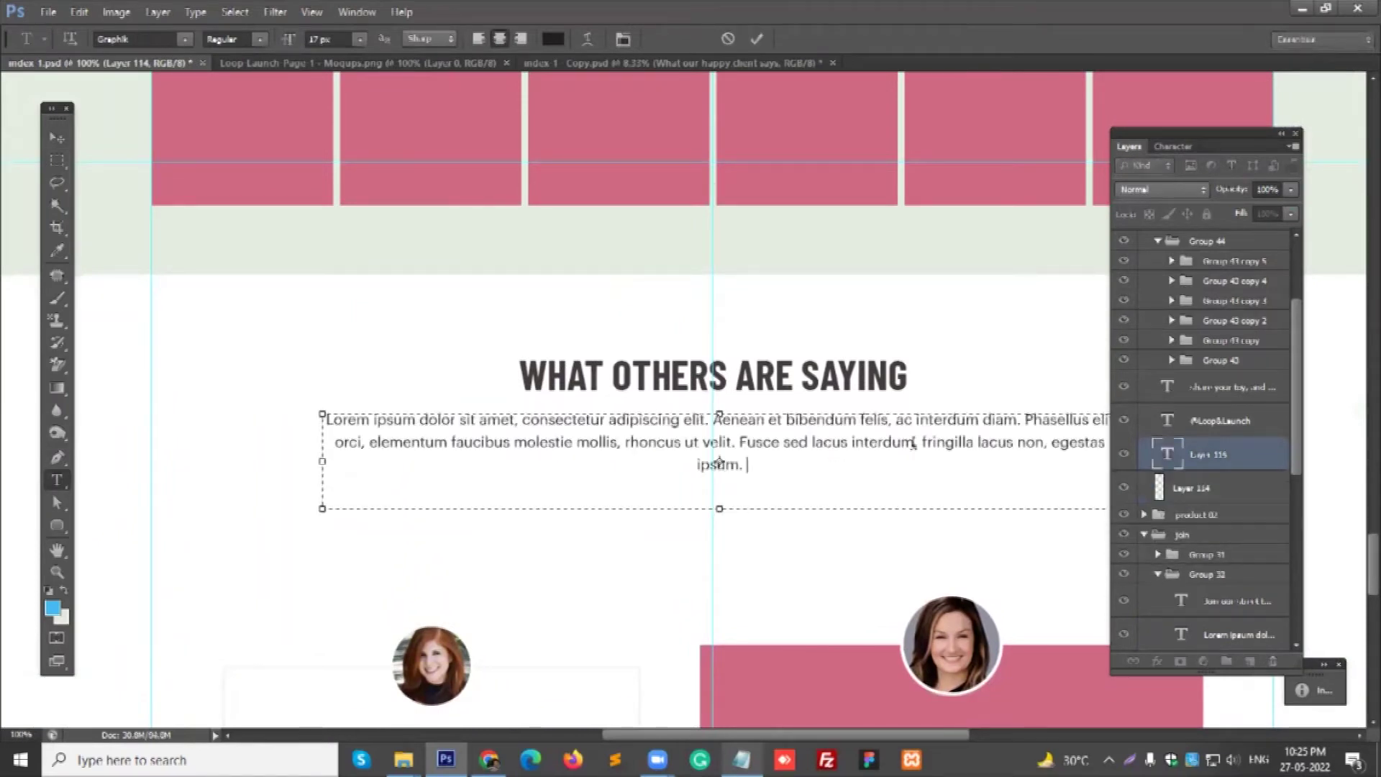
pyautogui.press('BackSpace')
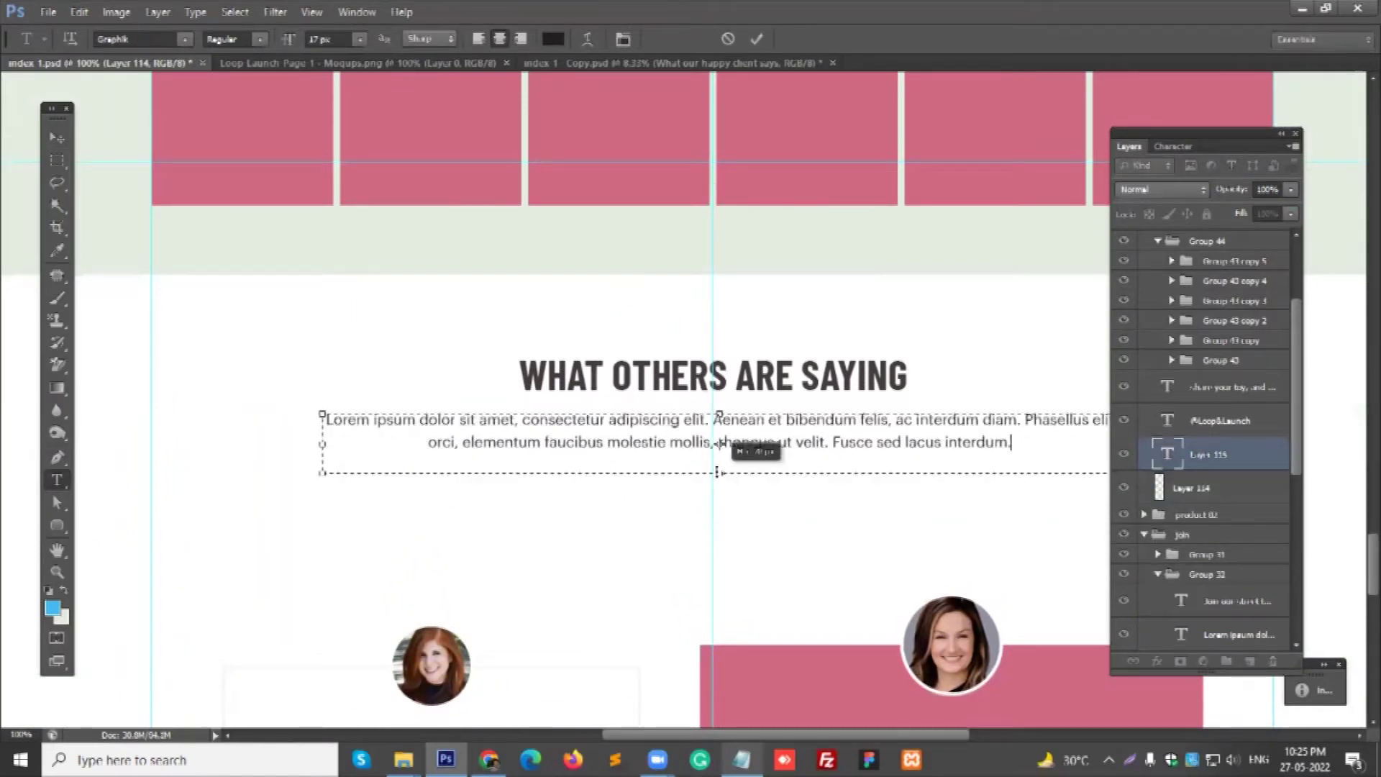
pyautogui.hotkey('ctrl', 'Return')
pyautogui.press('v')
pyautogui.moveTo(716, 399); pyautogui.dragTo(709, 399)
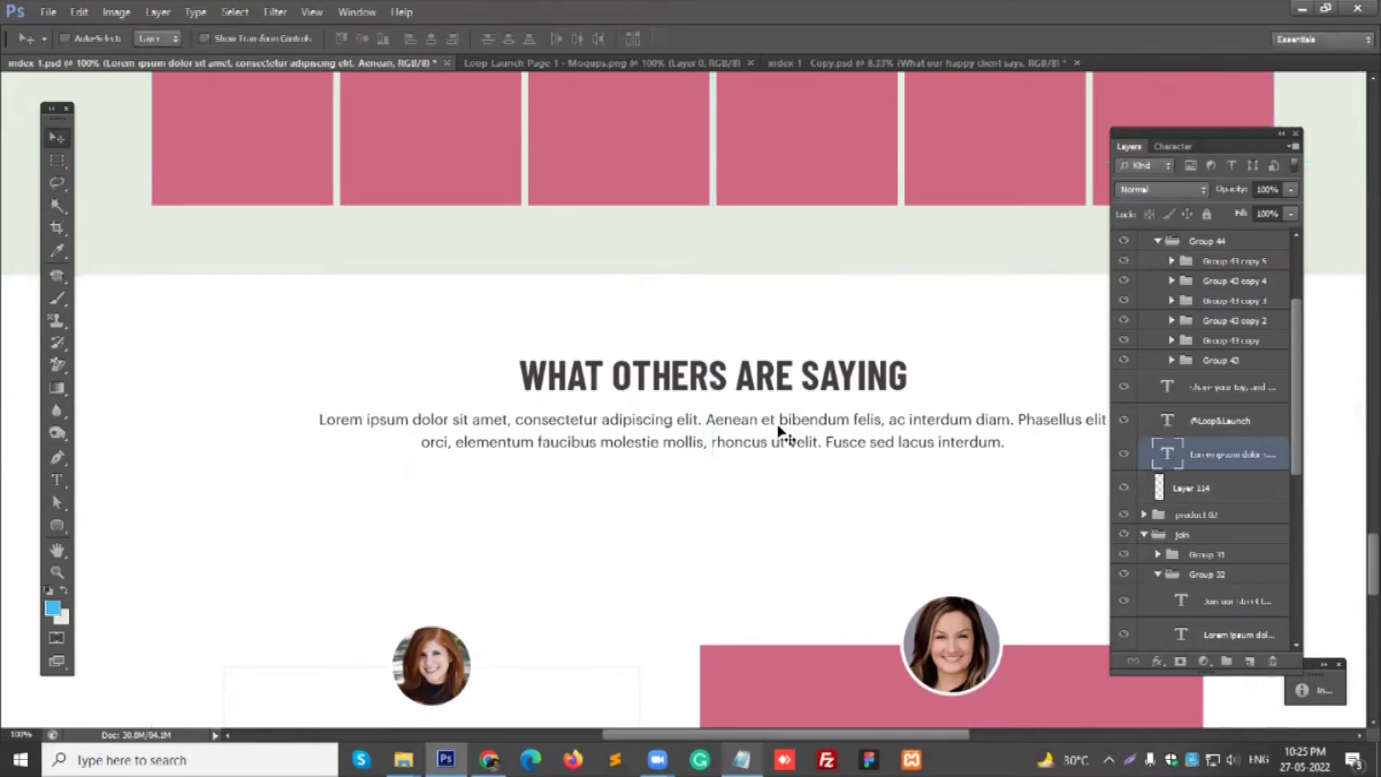
pyautogui.press('Tab')
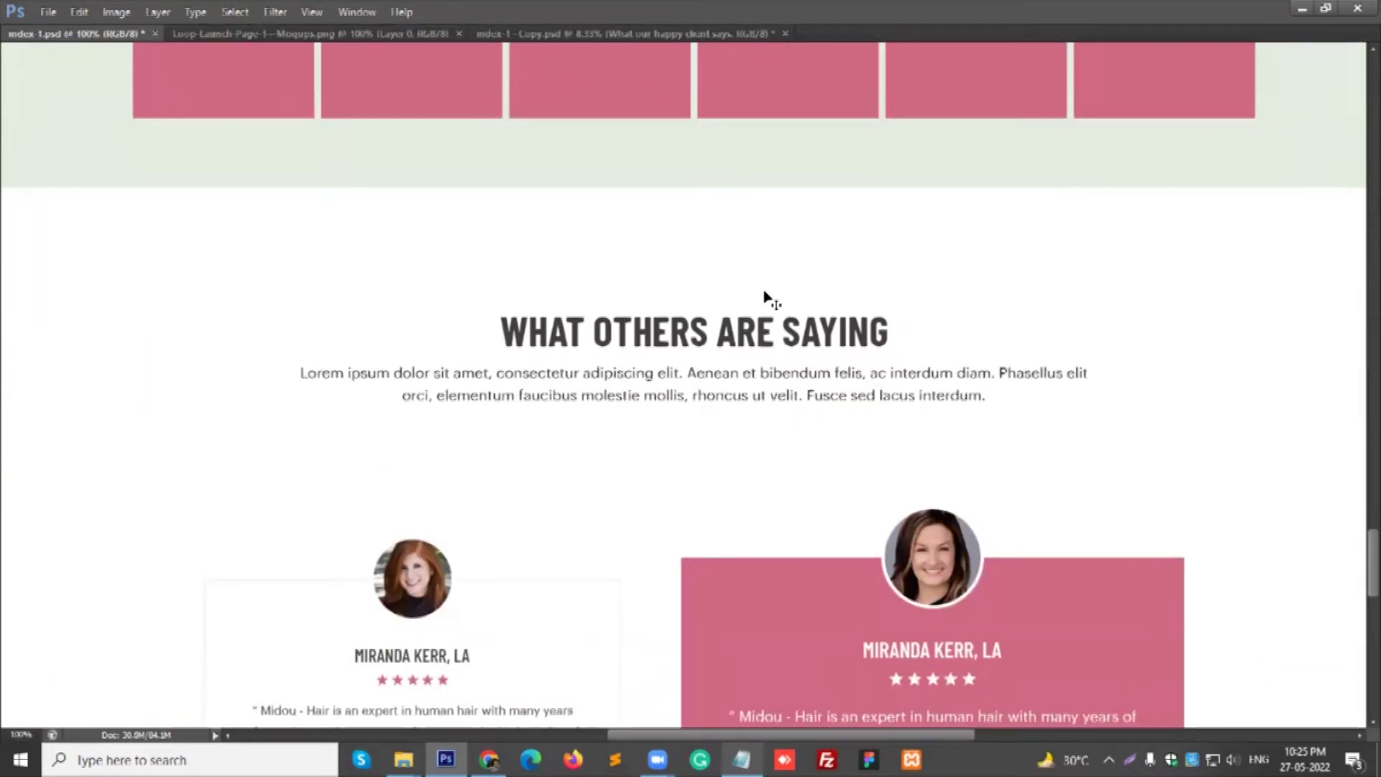
pyautogui.press('Tab')
# - Duplicate the testimonial card to the right, centre both cards, and save
pyautogui.scroll(-5, 767, 300)
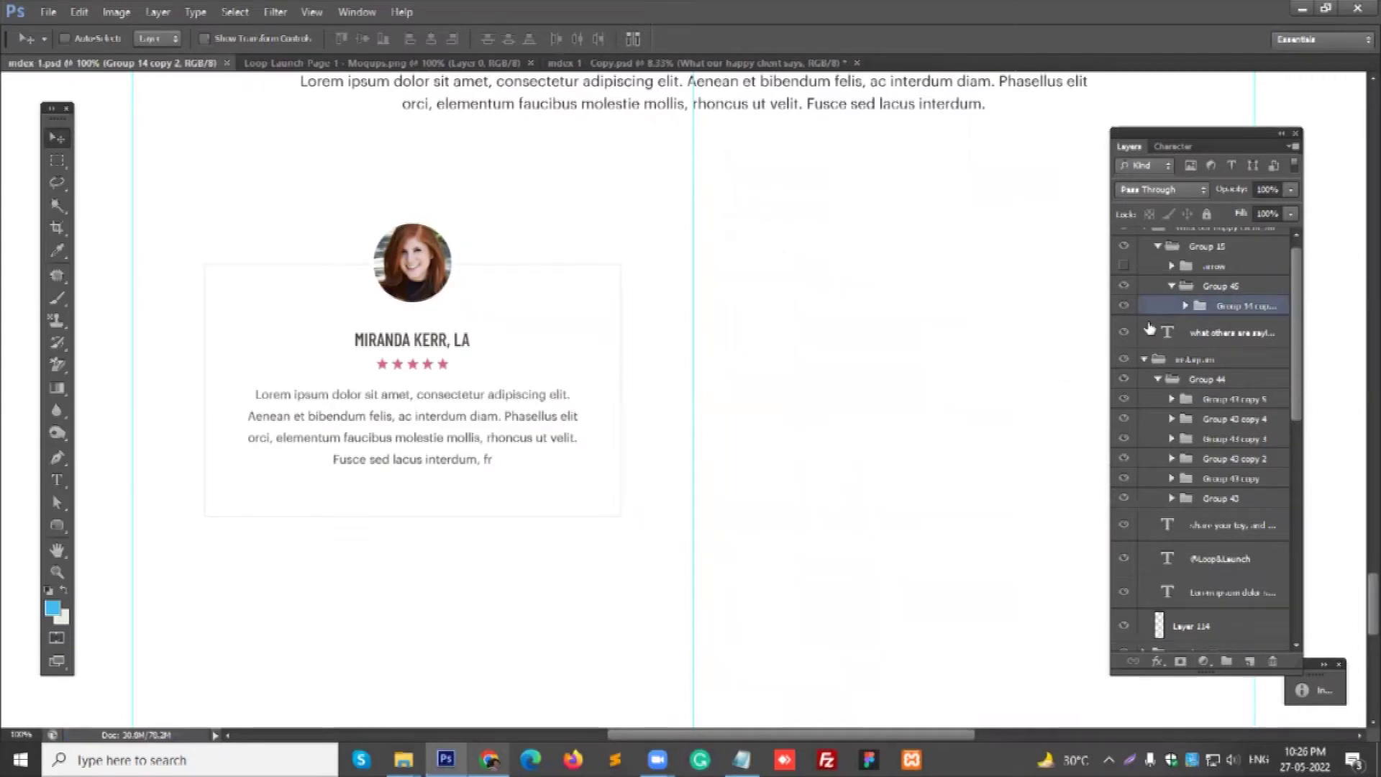
pyautogui.moveTo(467, 305); pyautogui.dragTo(921, 306)
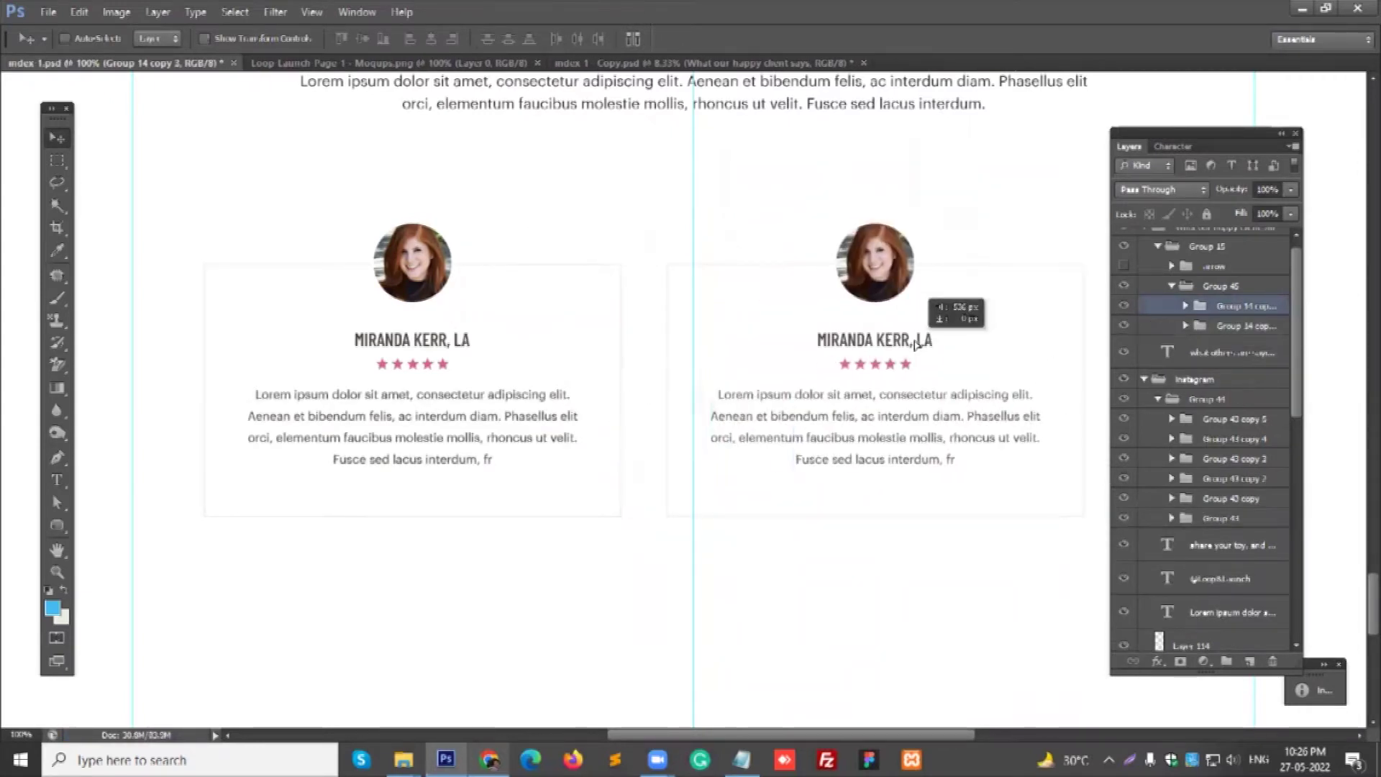
pyautogui.click(1197, 288)
pyautogui.moveTo(533, 359); pyautogui.dragTo(589, 358)
pyautogui.press('Tab')
pyautogui.hotkey('ctrl', 's')
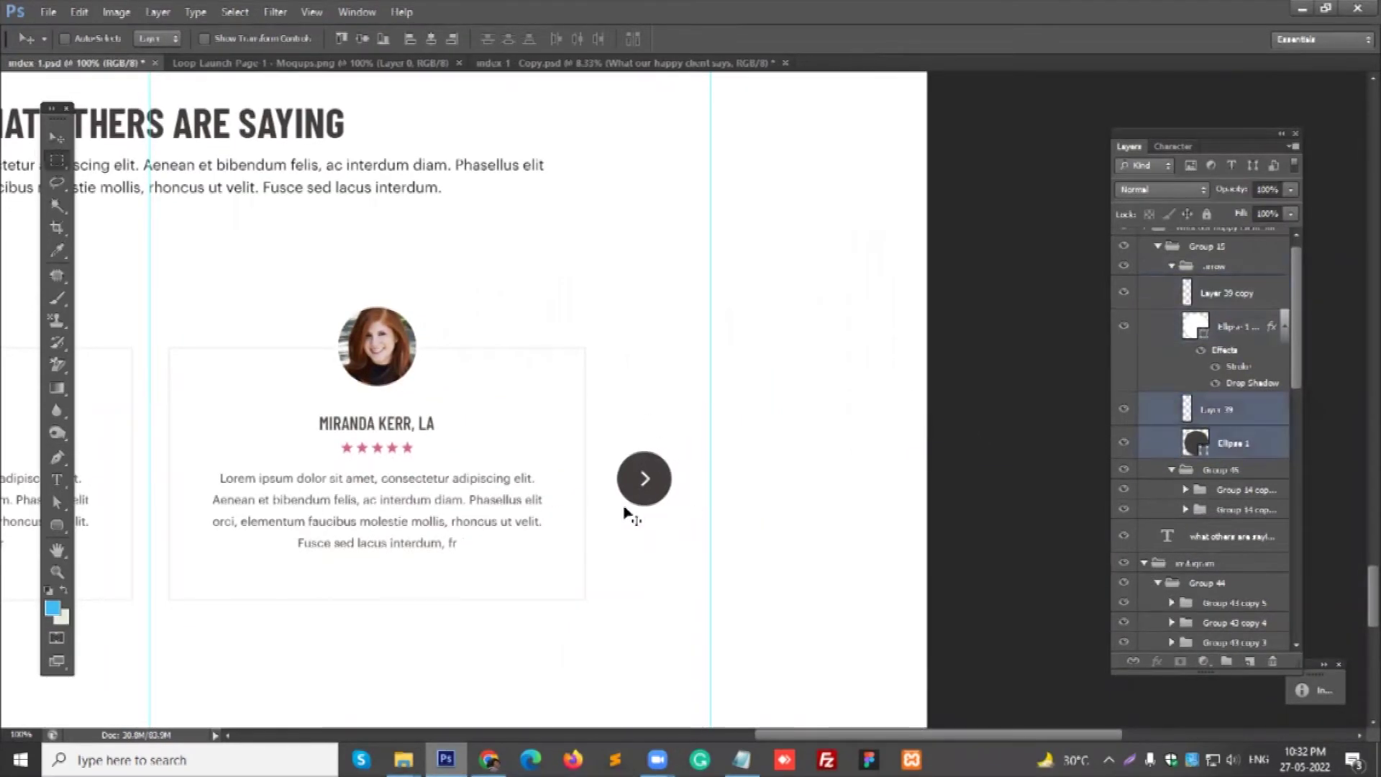
# - Make a flipped copy of the right carousel arrow and move it left of the cards
pyautogui.press('m')
pyautogui.moveTo(555, 348); pyautogui.dragTo(721, 598)
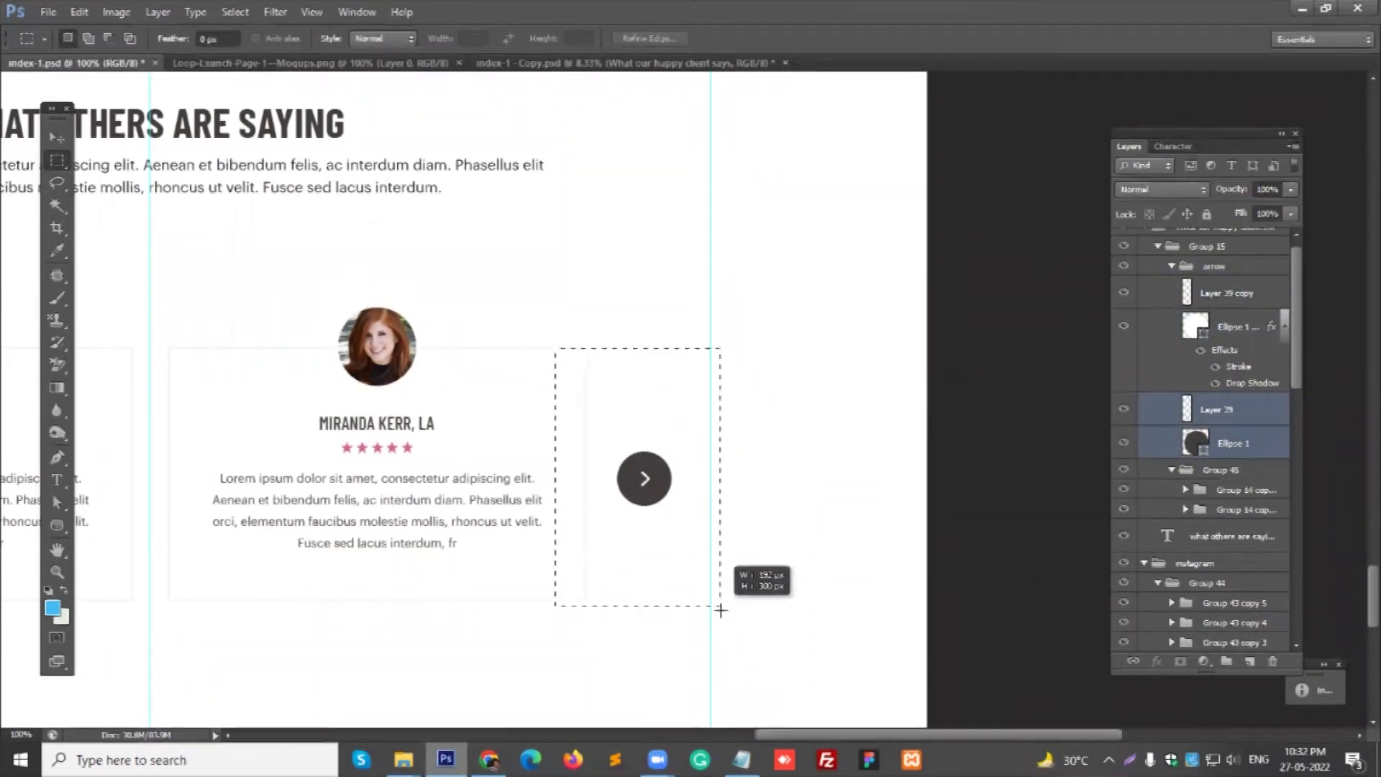
pyautogui.press('v')
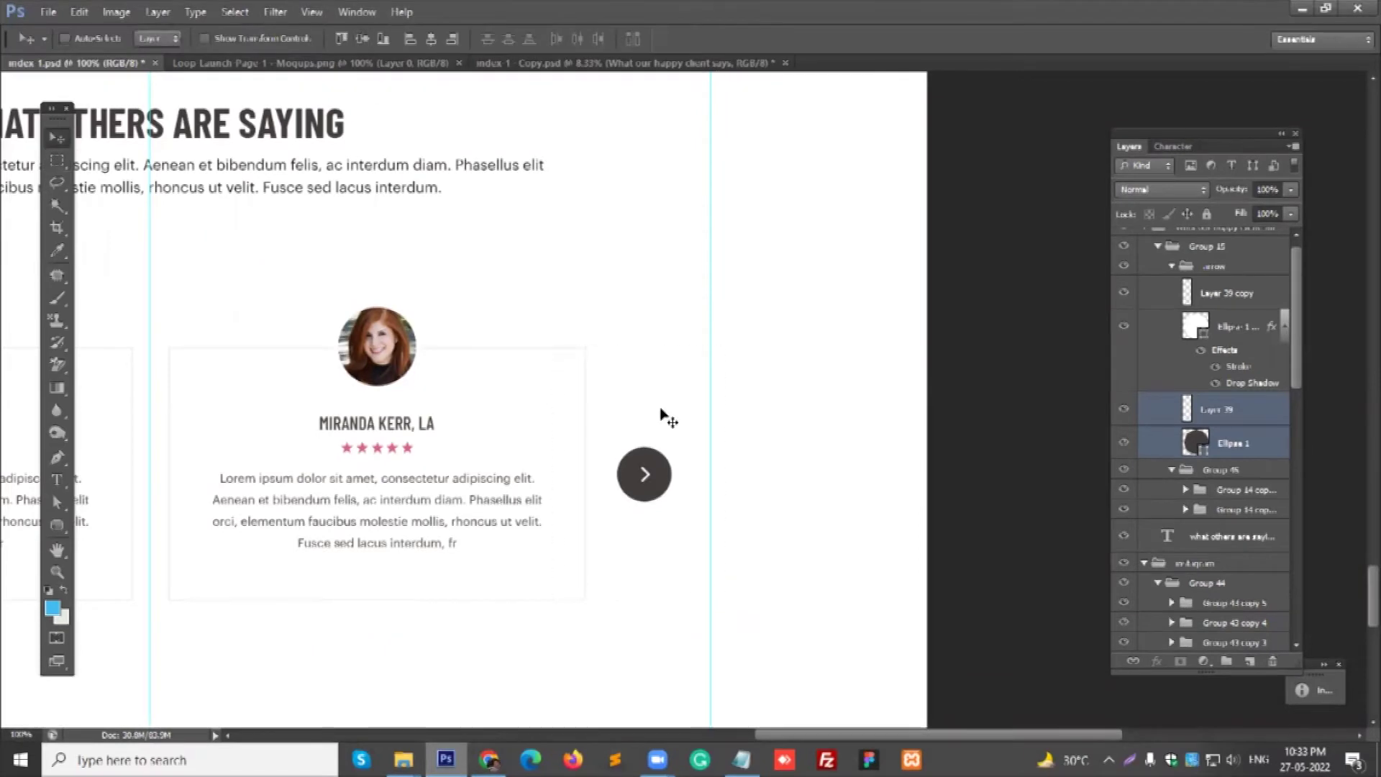
pyautogui.press('m')
pyautogui.press('v')
pyautogui.click(1226, 293)
pyautogui.keyDown('shift'); pyautogui.click(1237, 326); pyautogui.keyUp('shift')
pyautogui.moveTo(808, 461); pyautogui.dragTo(613, 461)
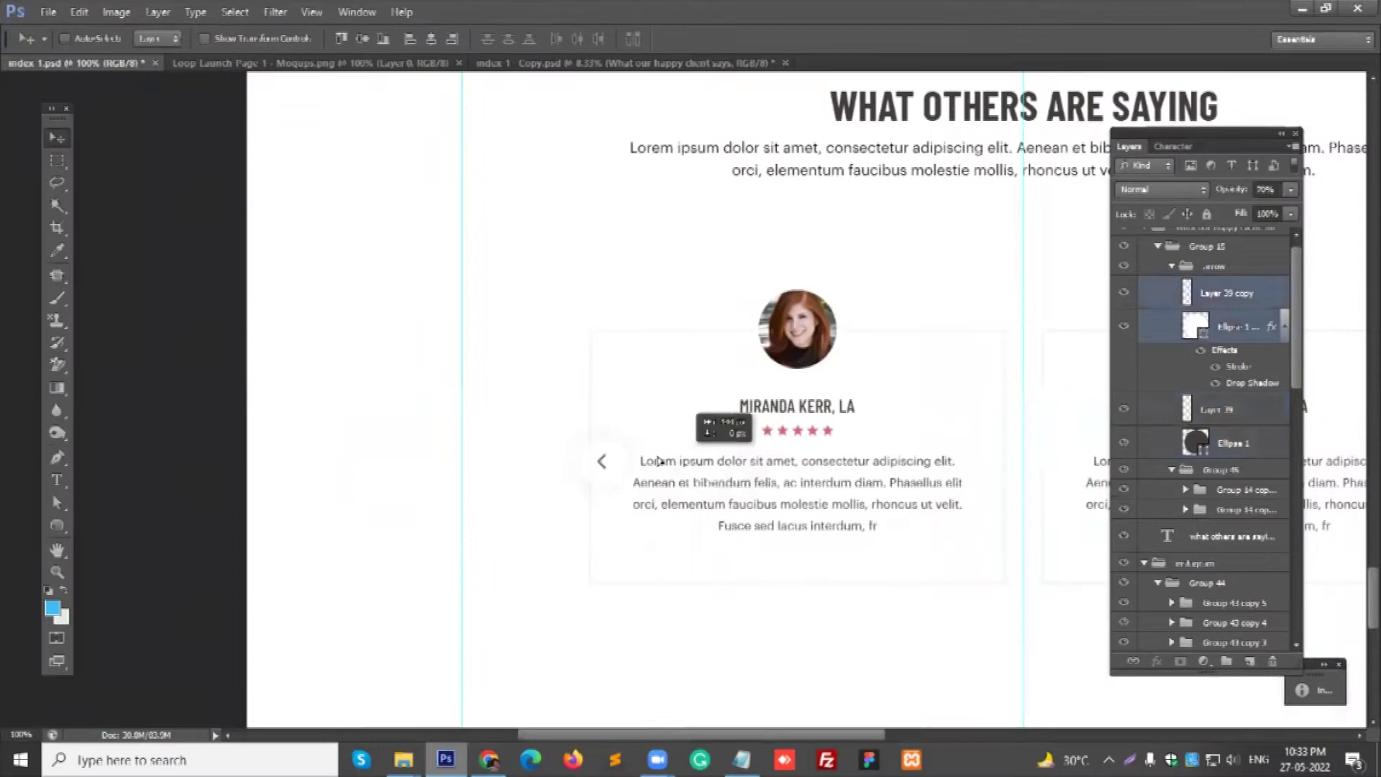
pyautogui.hscroll(2, 636, 460)
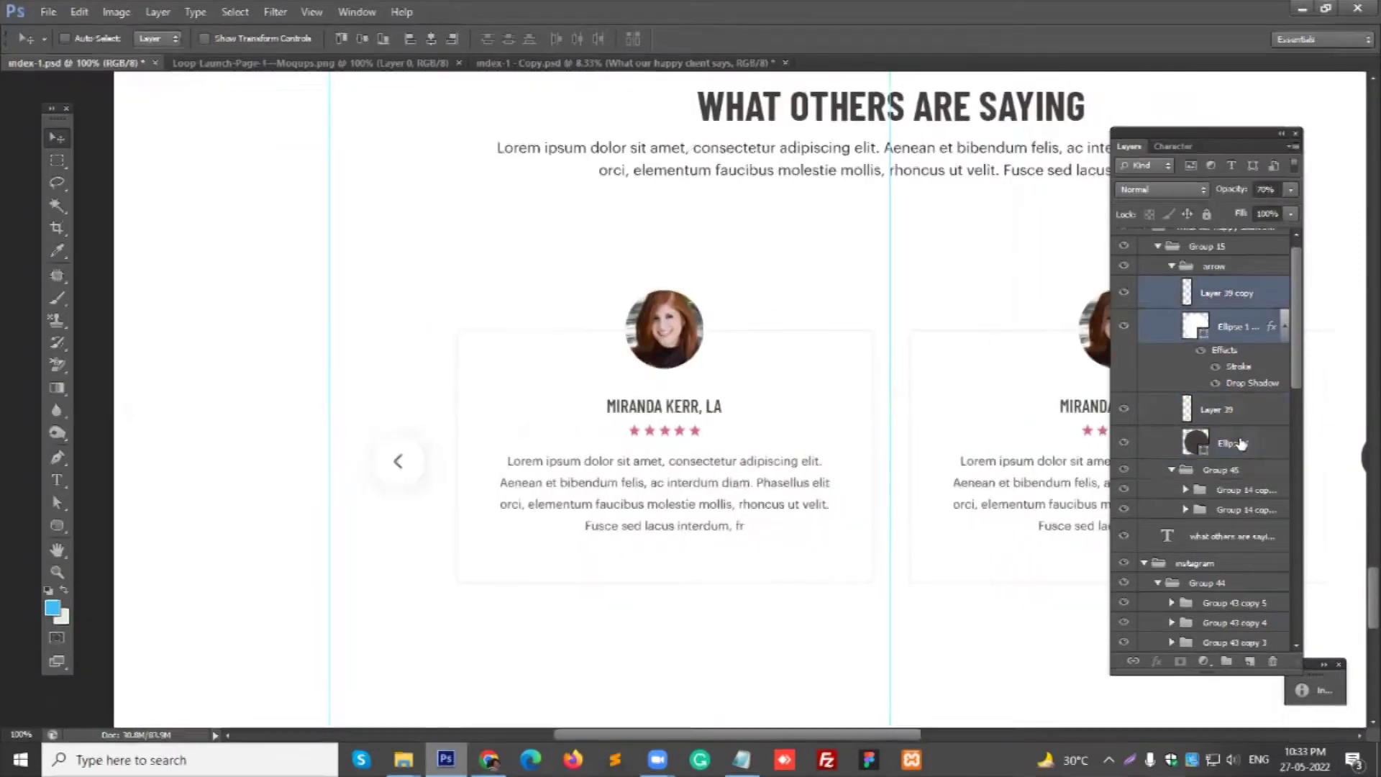
# - Fill the copied arrow circle with the right arrow's dark grey and clear its layer style
pyautogui.click(1232, 443)
pyautogui.click(1221, 329)
pyautogui.doubleClick(1195, 326)
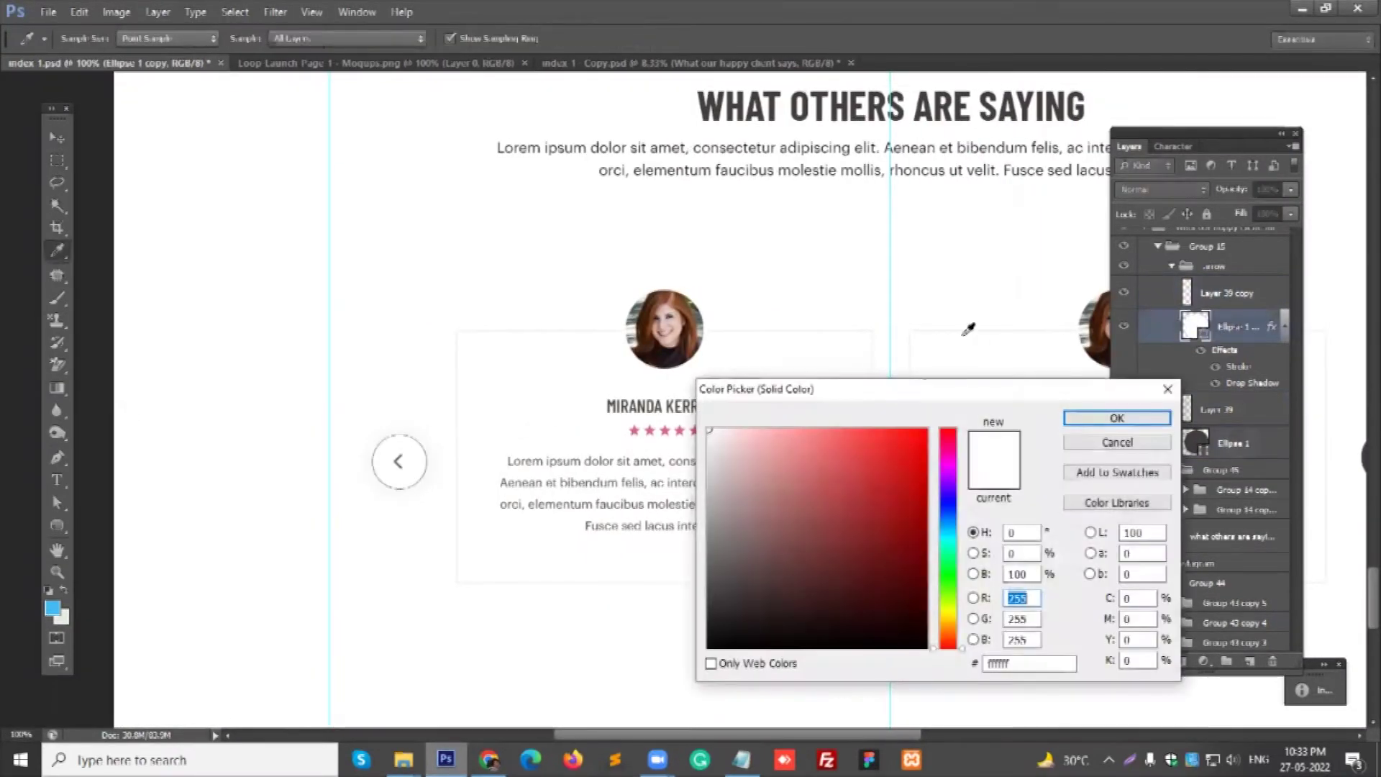
pyautogui.scroll(-2, 966, 323)
pyautogui.hscroll(4, 965, 323)
pyautogui.click(1082, 360)
pyautogui.click(1114, 419)
pyautogui.rightClick(1154, 329)
pyautogui.click(1220, 466)
# - Turn the left arrow icon white with a Hue/Saturation adjustment
pyautogui.click(1220, 295)
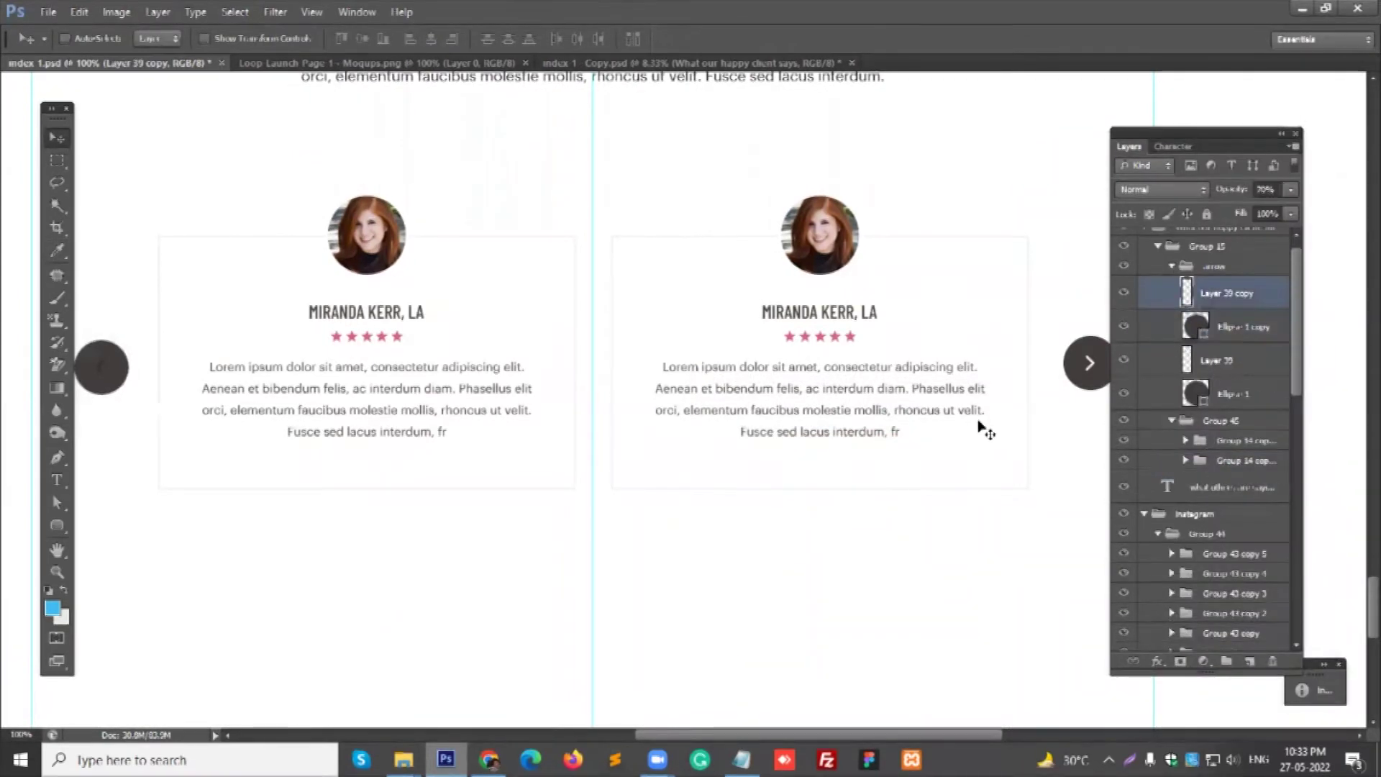
pyautogui.hotkey('ctrl', 'u')
pyautogui.press('Return')
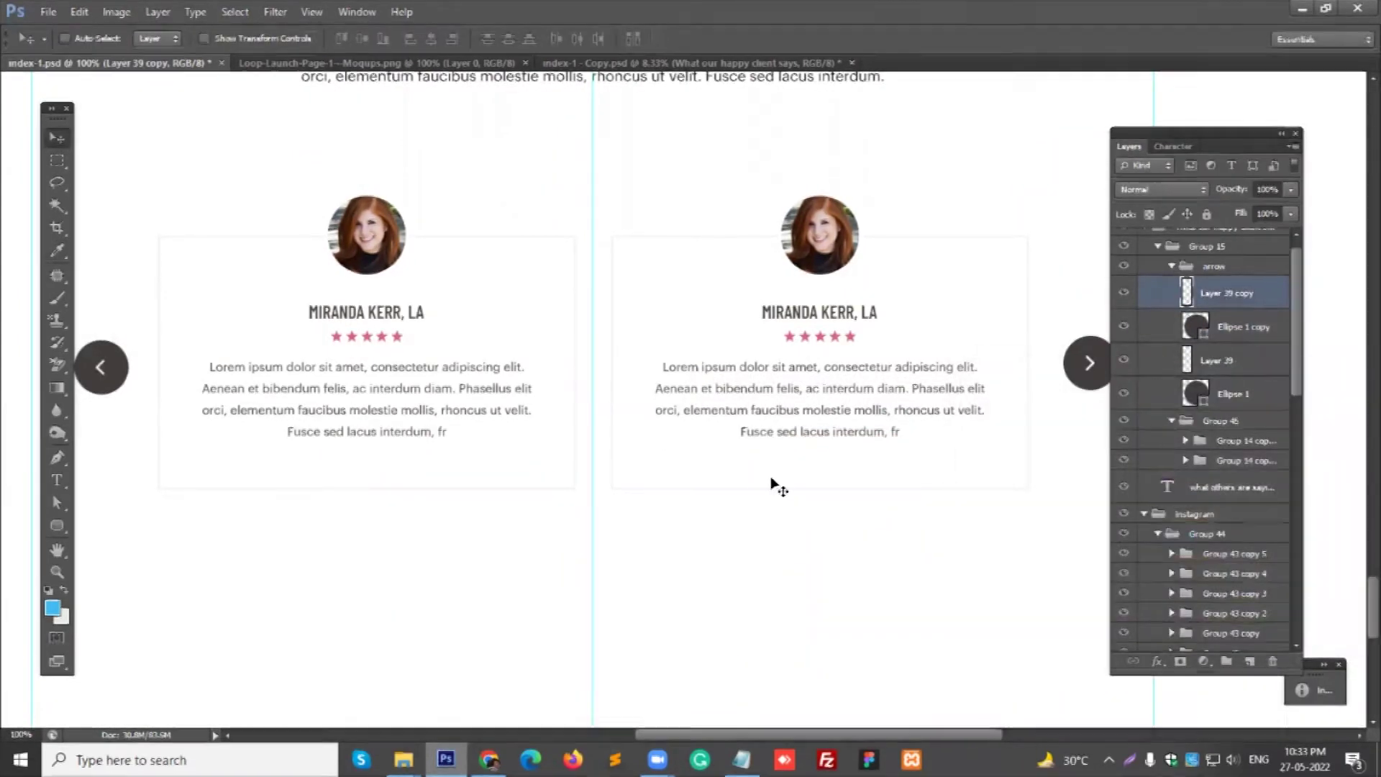
pyautogui.hscroll(-5, 642, 467)
pyautogui.hscroll(-5, 715, 369)
# - Marquee around the left arrow, then preview the testimonial section with panels hidden
pyautogui.hotkey('shift', 'alt', '[')
pyautogui.press('m')
pyautogui.moveTo(381, 269)
pyautogui.mouseDown()
pyautogui.moveTo(477, 400)
pyautogui.moveTo(507, 494)
pyautogui.mouseUp()
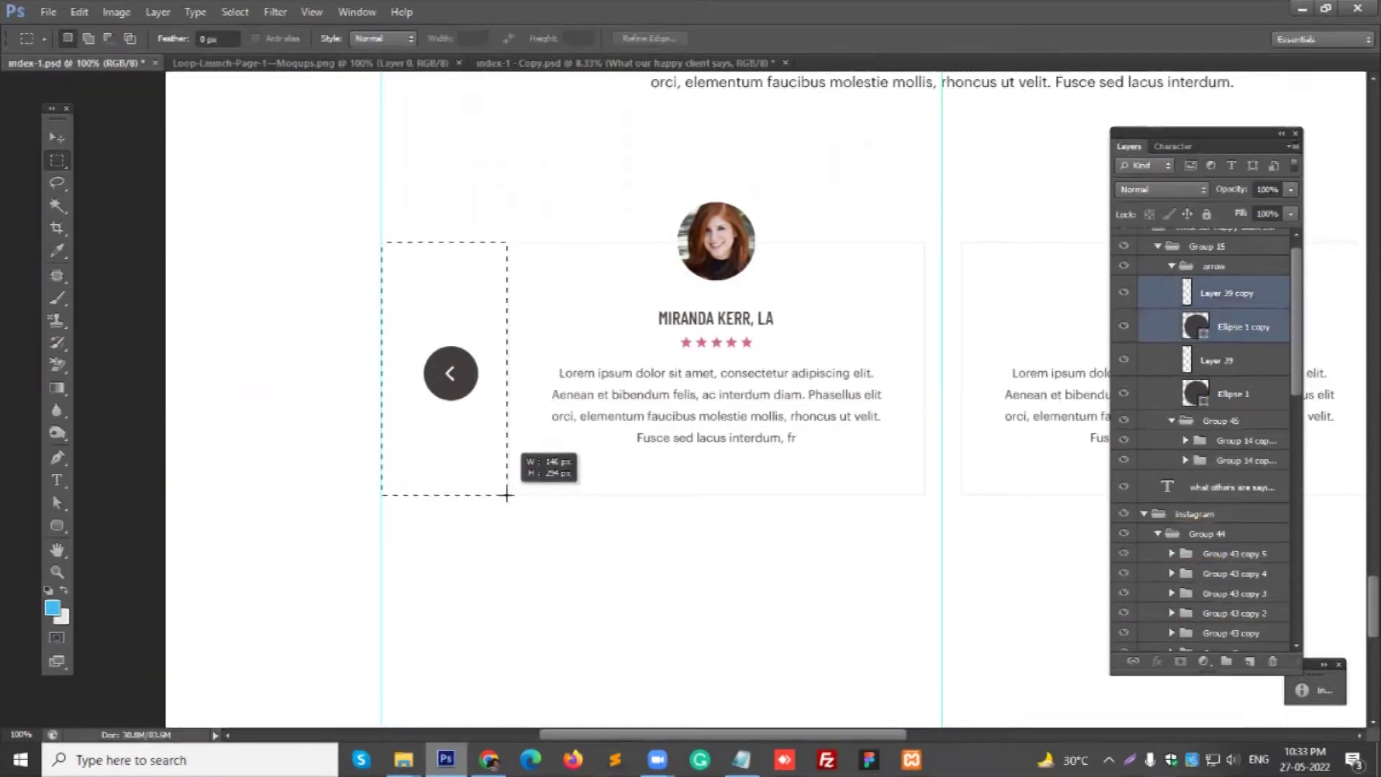
pyautogui.hotkey('ctrl', 'd')
pyautogui.press('Tab')
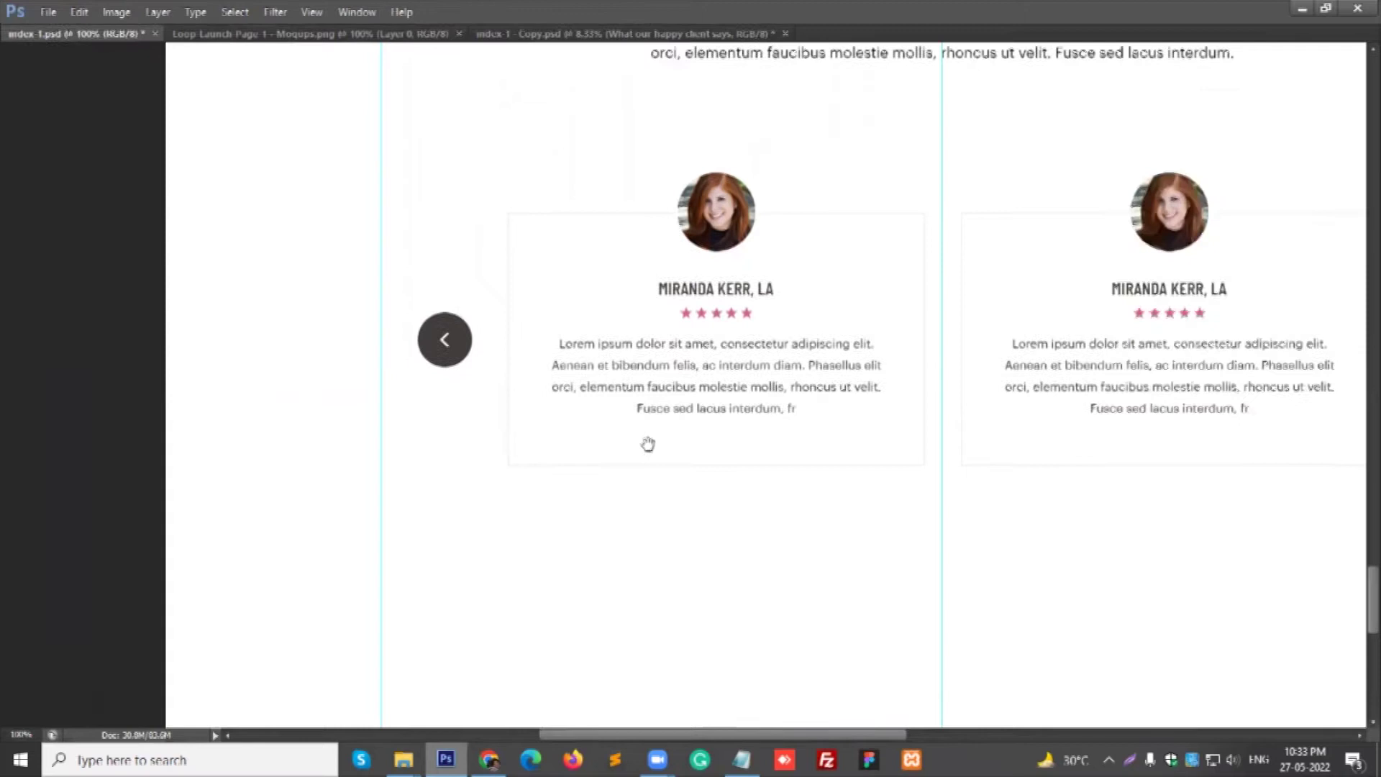
pyautogui.scroll(2, 765, 403)
pyautogui.hscroll(5, 765, 428)
pyautogui.press('Tab')
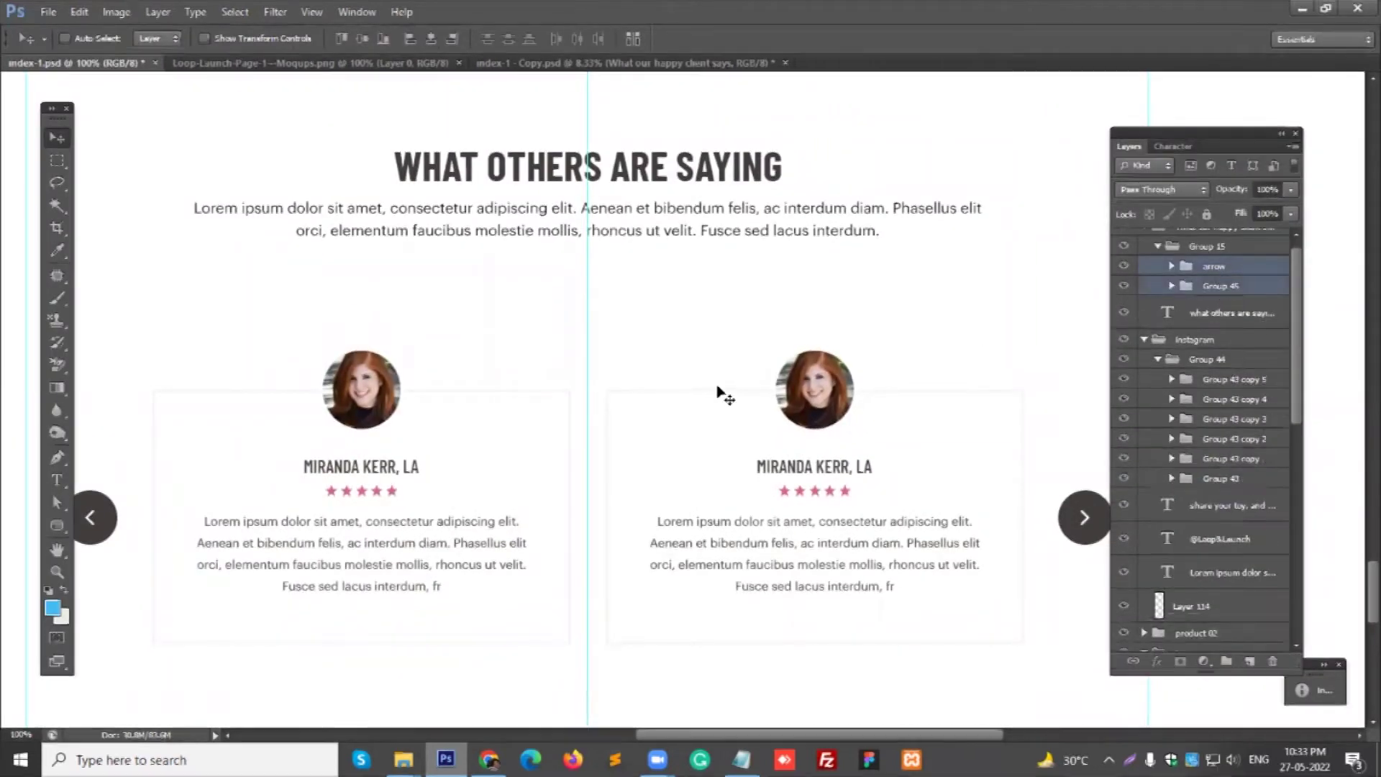
pyautogui.press('Tab')
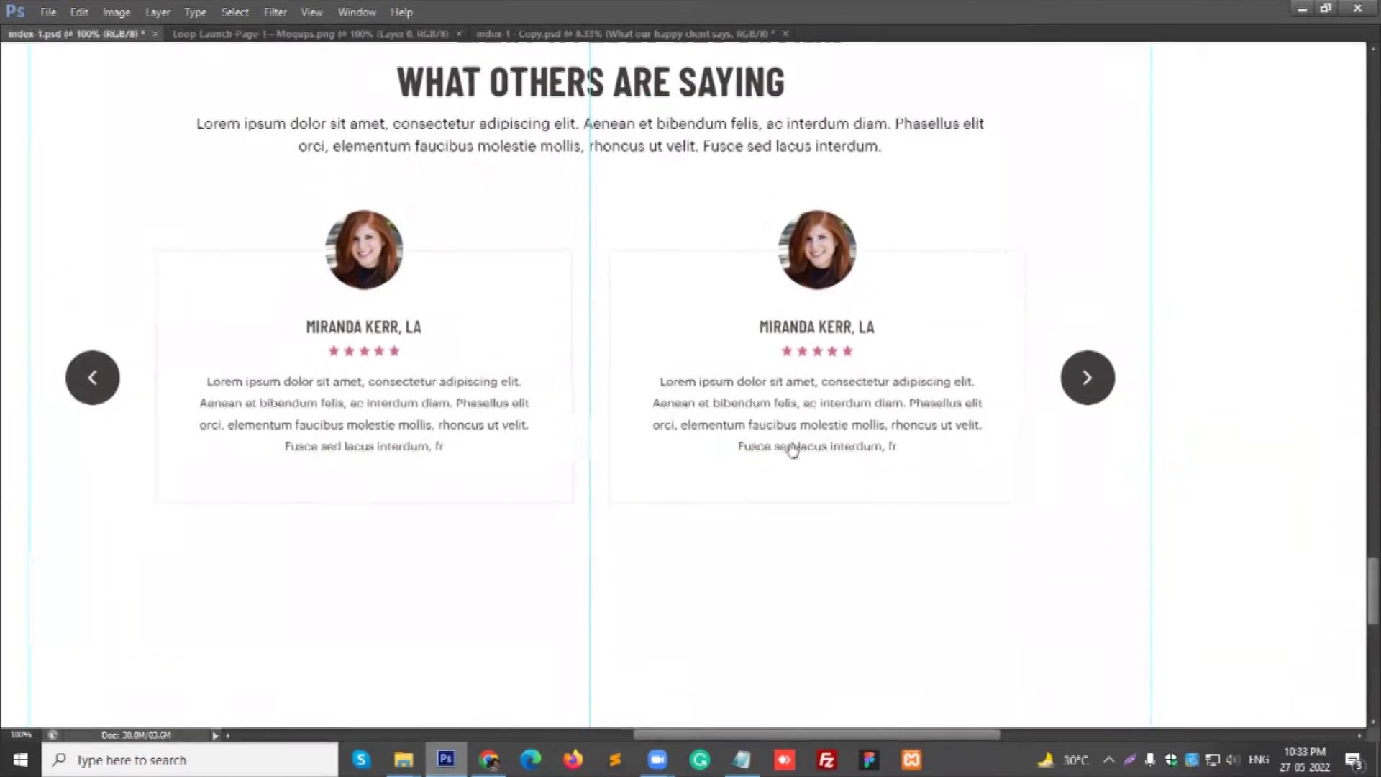
pyautogui.hscroll(-2, 978, 543)
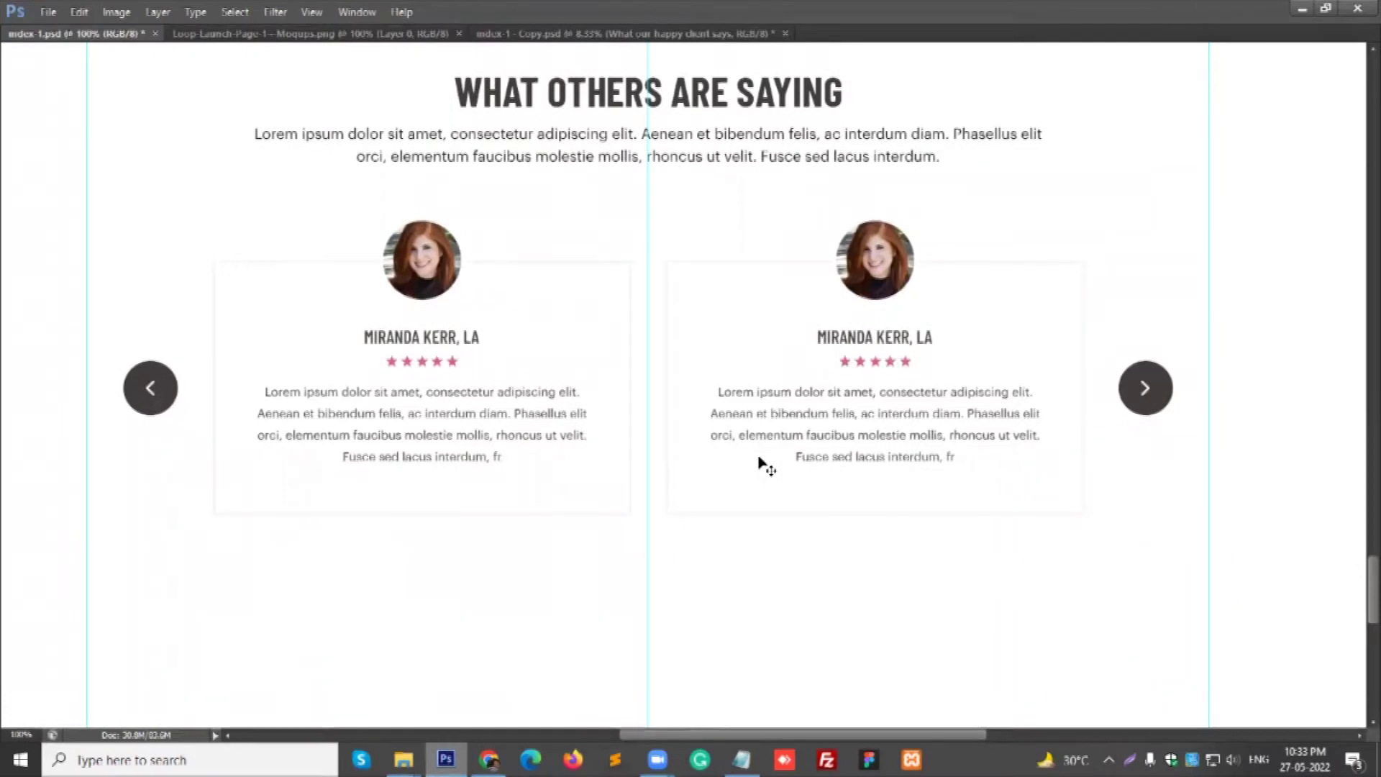
pyautogui.keyDown('ctrl'); pyautogui.click(719, 300); pyautogui.keyUp('ctrl')
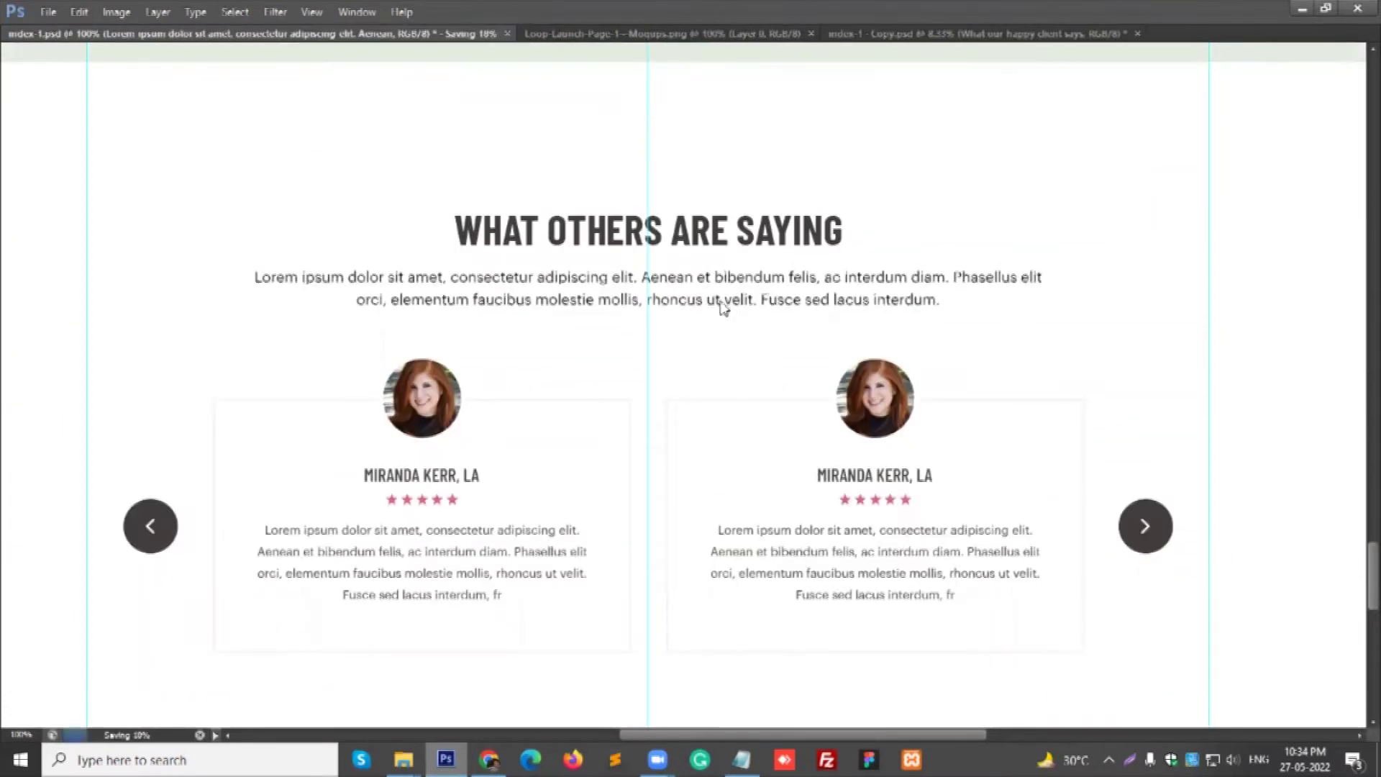
# - Copy the Loop&Launch logo from the header logo smart object and close it
pyautogui.press('Tab')
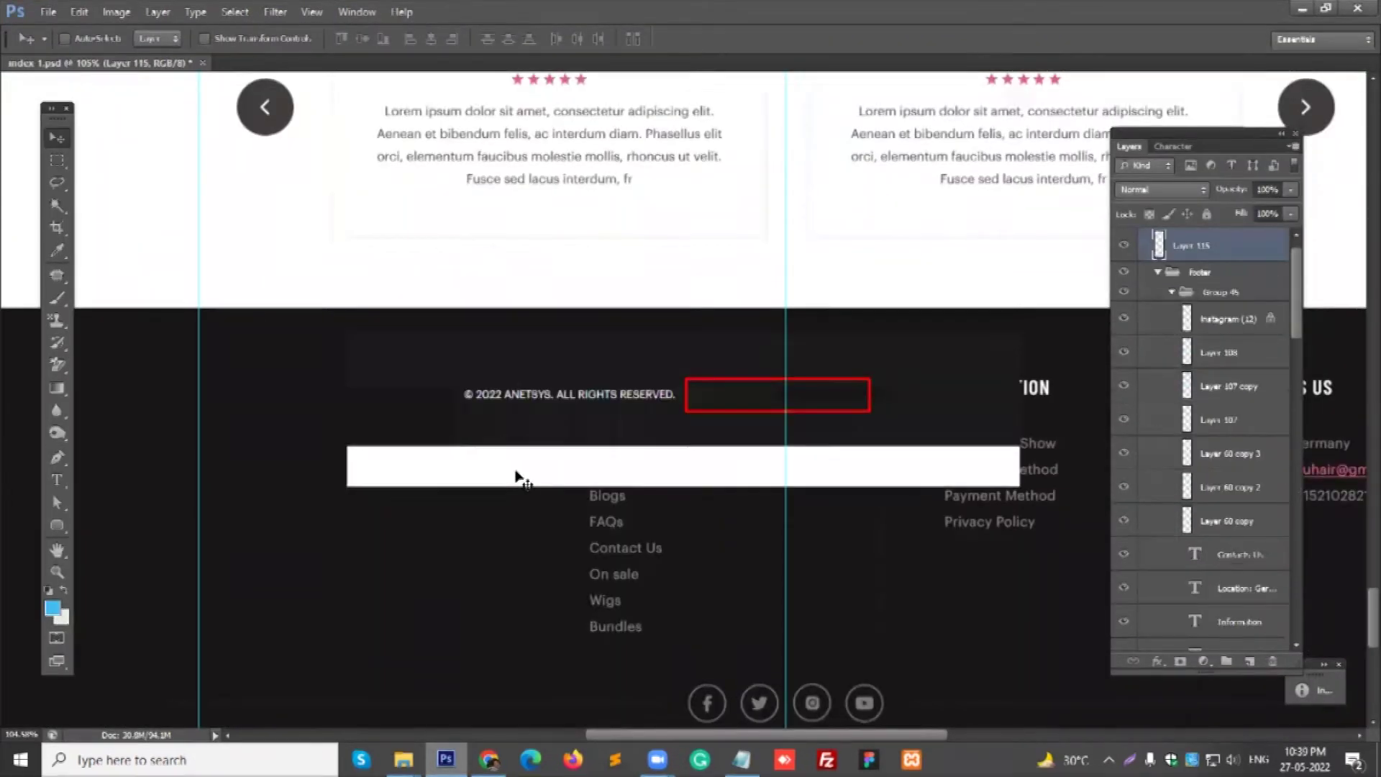
pyautogui.moveTo(1373, 604); pyautogui.dragTo(1353, 121)
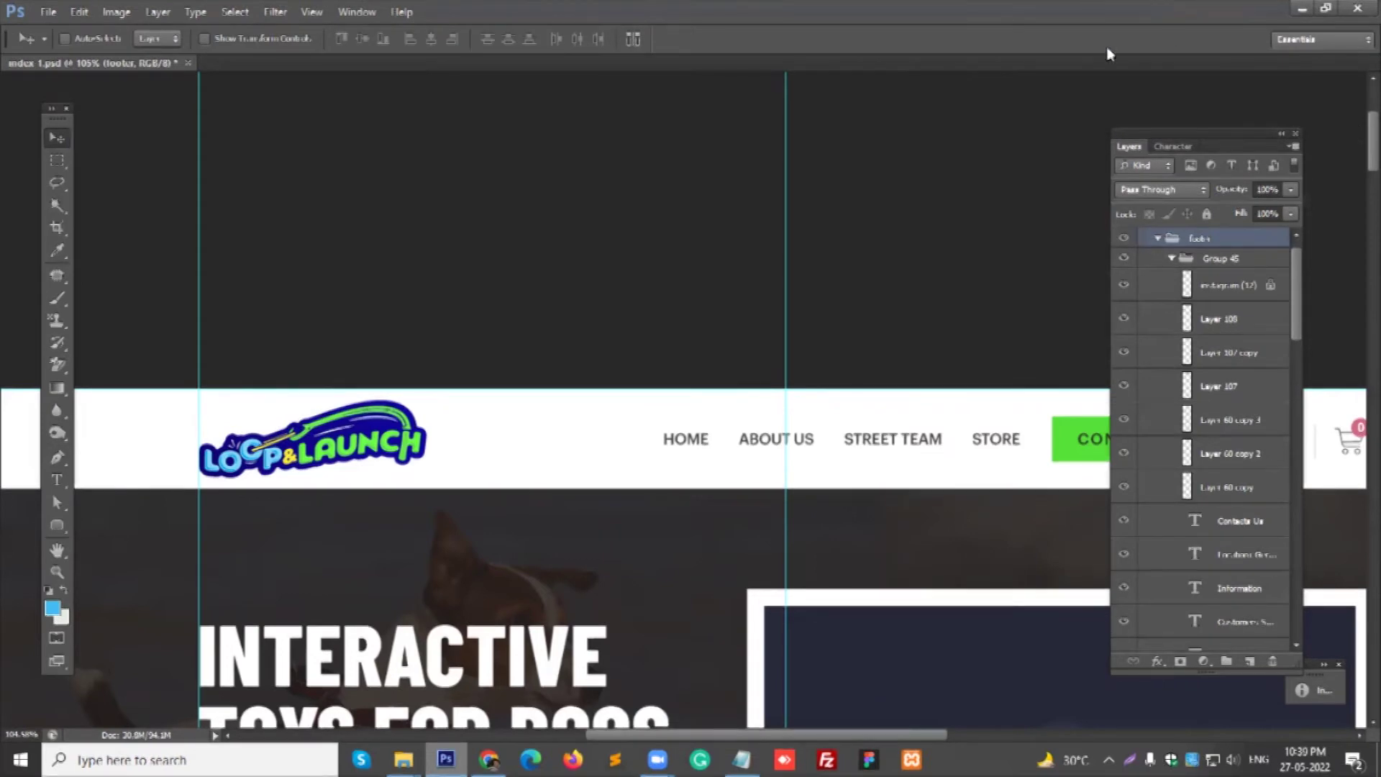
pyautogui.scroll(-10, 1201, 431)
pyautogui.click(1159, 582)
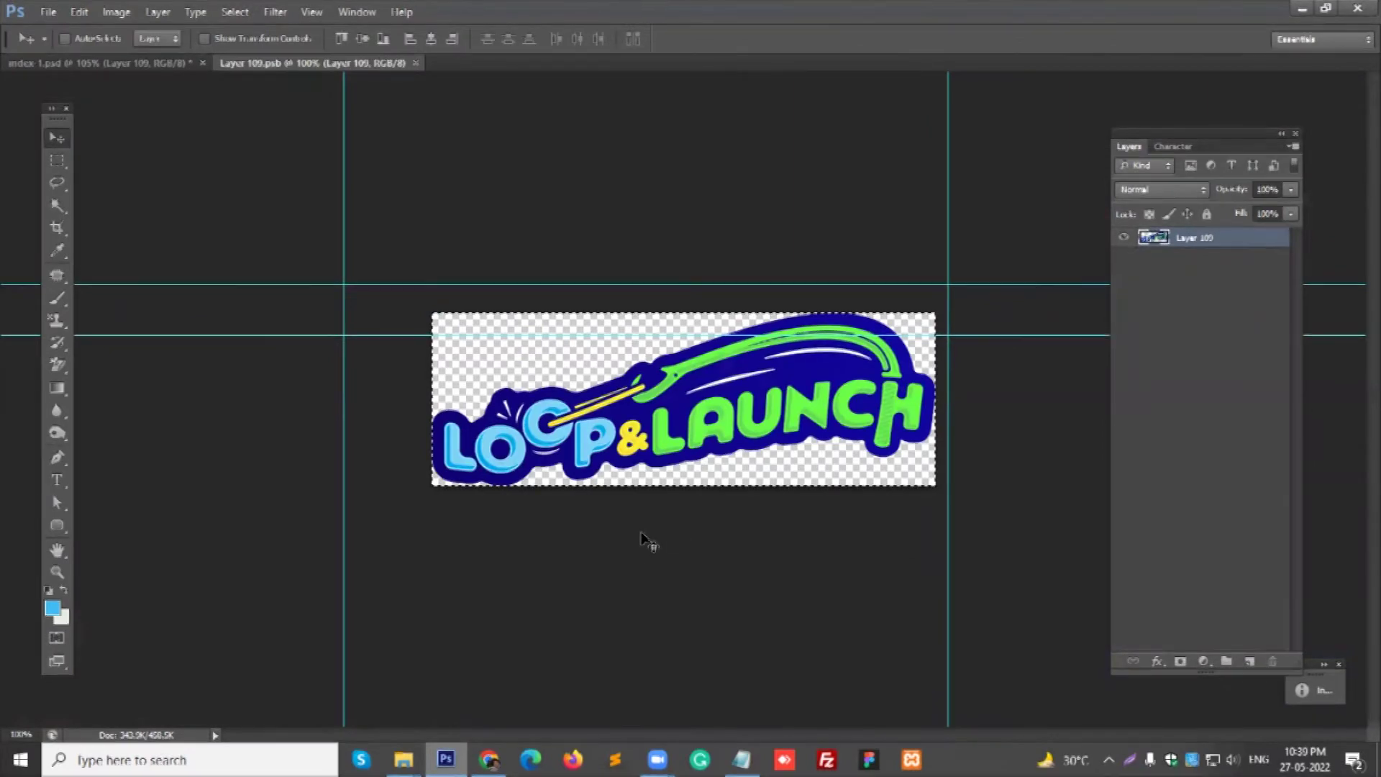
pyautogui.hotkey('ctrl', 'w')
# - Paste the logo as a new layer on the left side of the dark footer
pyautogui.scroll(-5, 492, 512)
pyautogui.scroll(-5, 492, 513)
pyautogui.scroll(-2, 492, 513)
pyautogui.scroll(-1, 492, 513)
pyautogui.moveTo(492, 513); pyautogui.dragTo(602, 461)
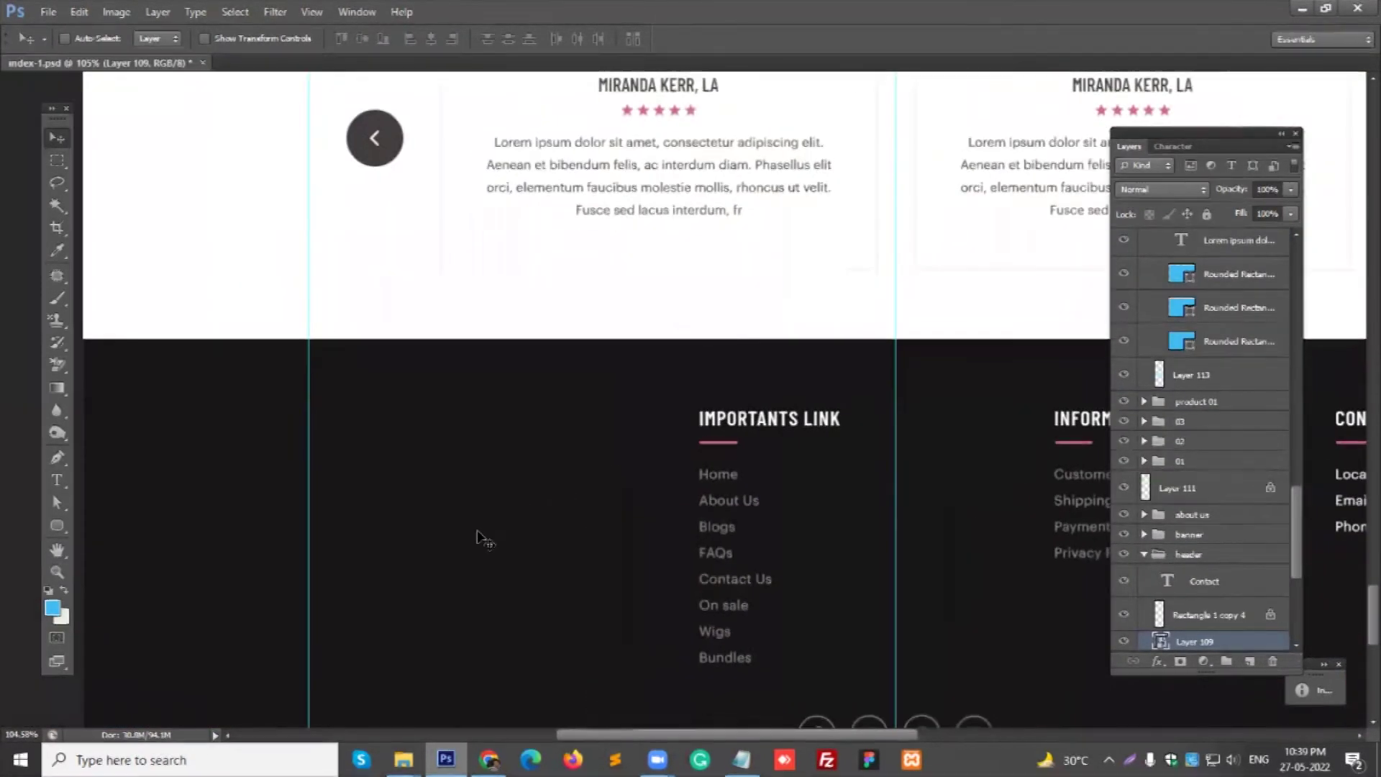
pyautogui.hotkey('ctrl', 'shift', 'alt', 'n')
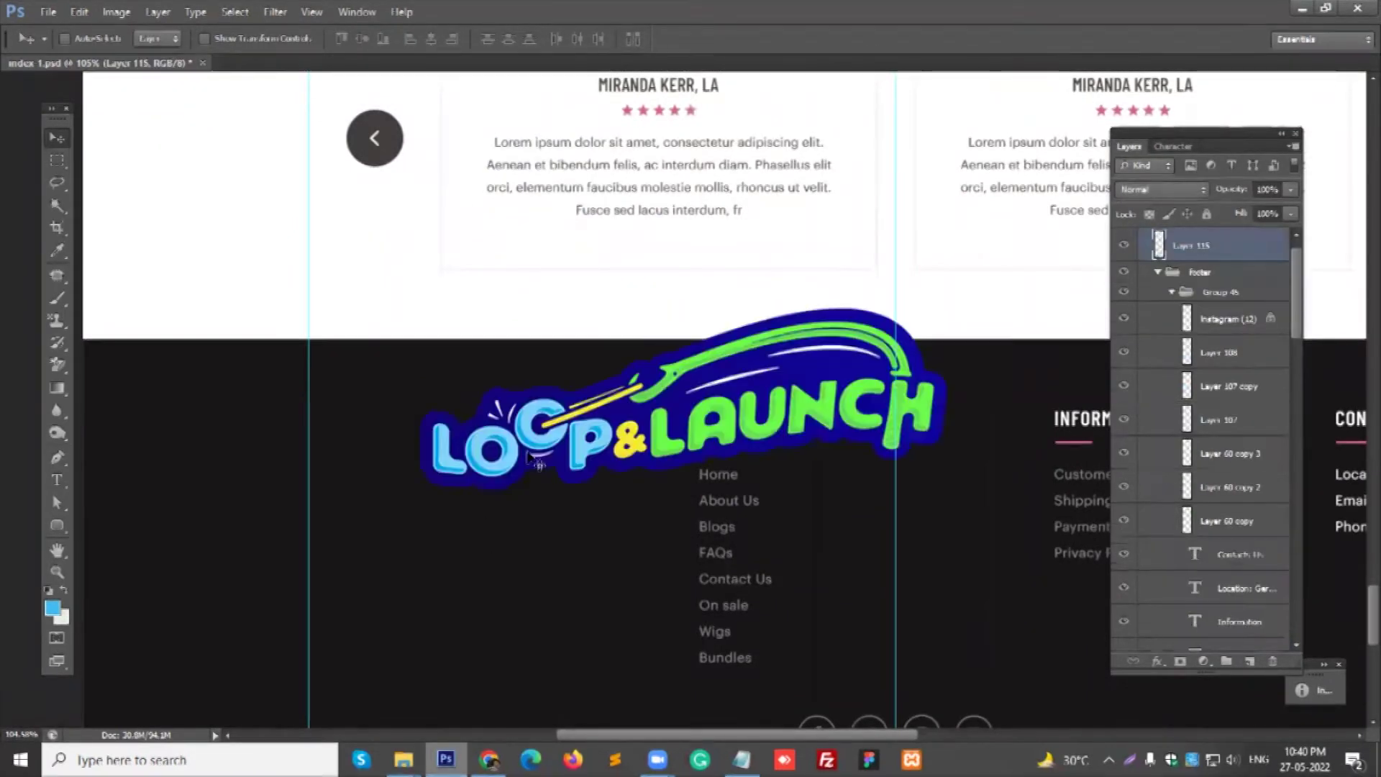
pyautogui.scroll(1, 1232, 279)
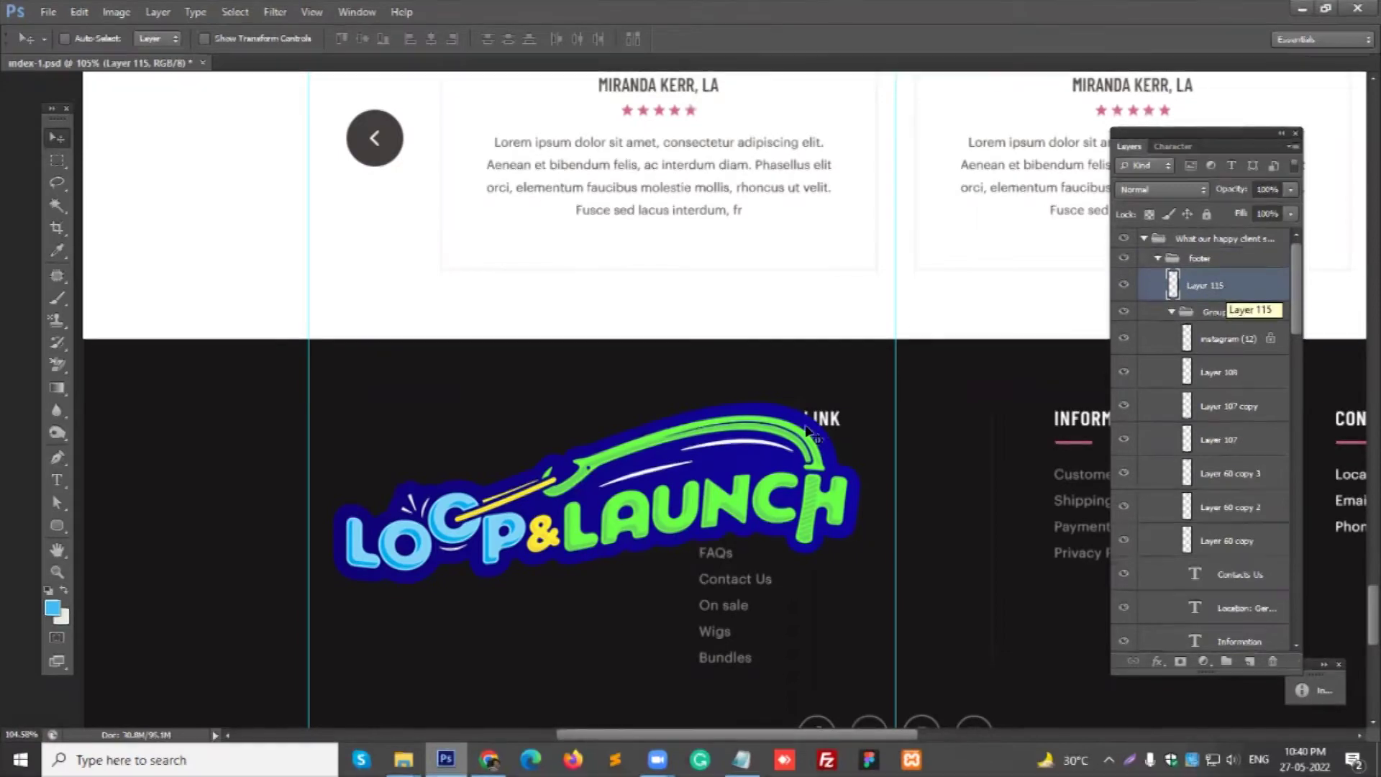
# - Convert the footer logo to a smart object and shrink it to about 460 px wide
pyautogui.rightClick(1231, 288)
pyautogui.click(1067, 274)
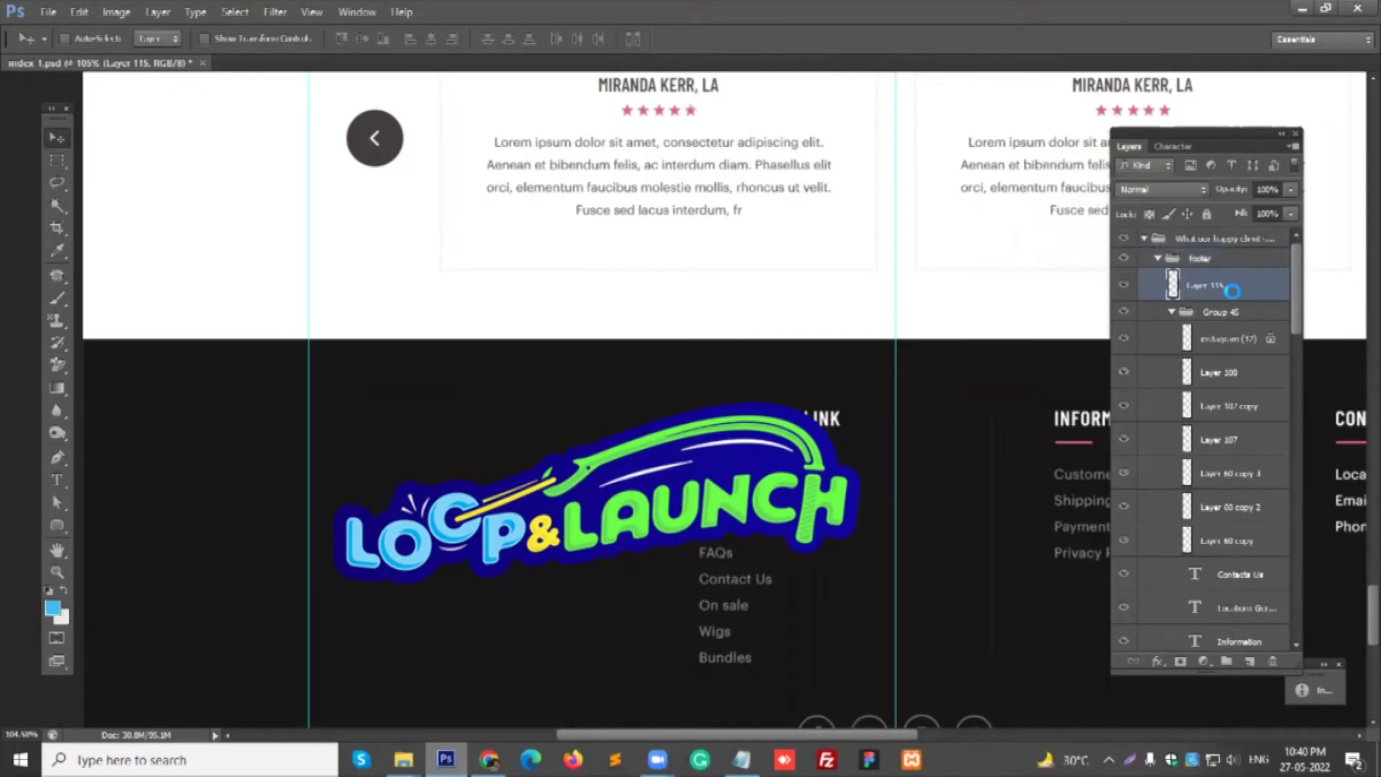
pyautogui.hotkey('ctrl', 't')
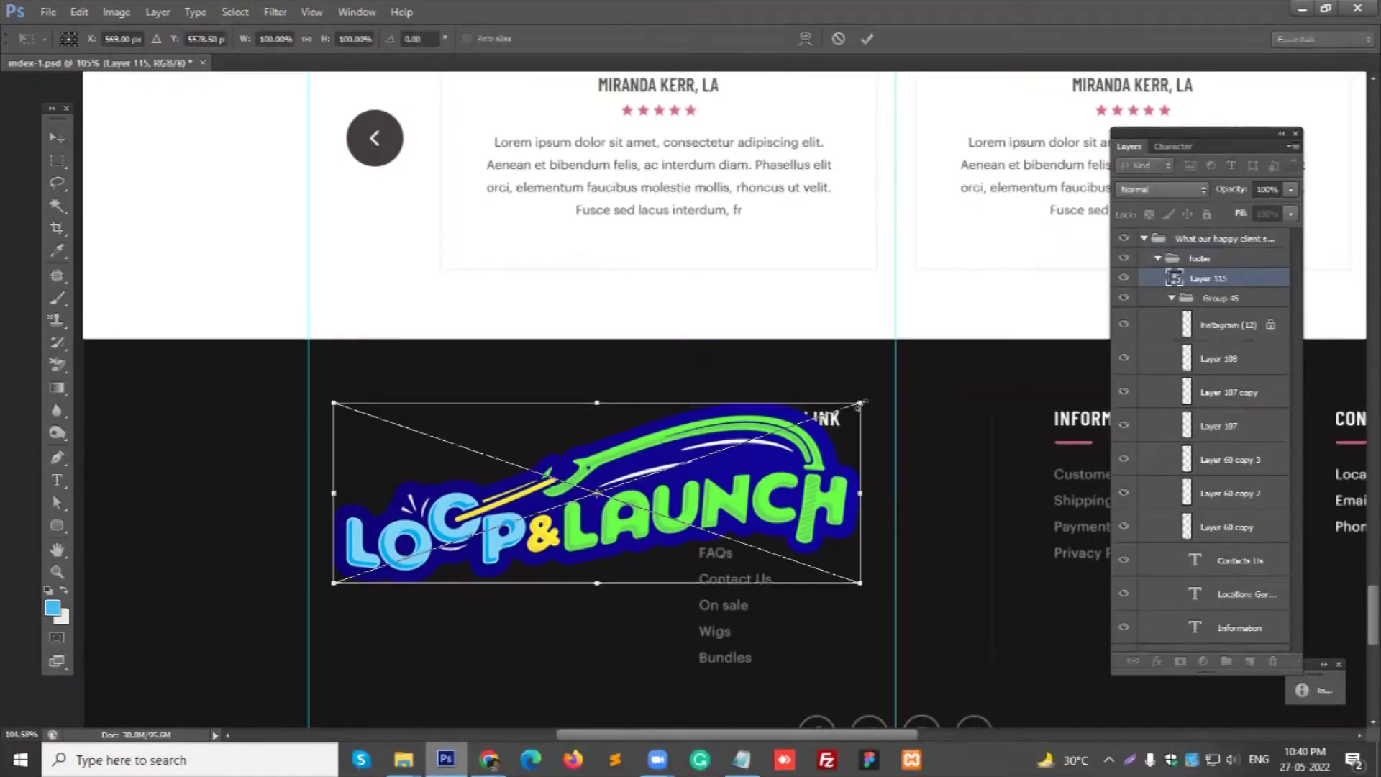
pyautogui.moveTo(854, 405); pyautogui.dragTo(662, 468)
pyautogui.press('Return')
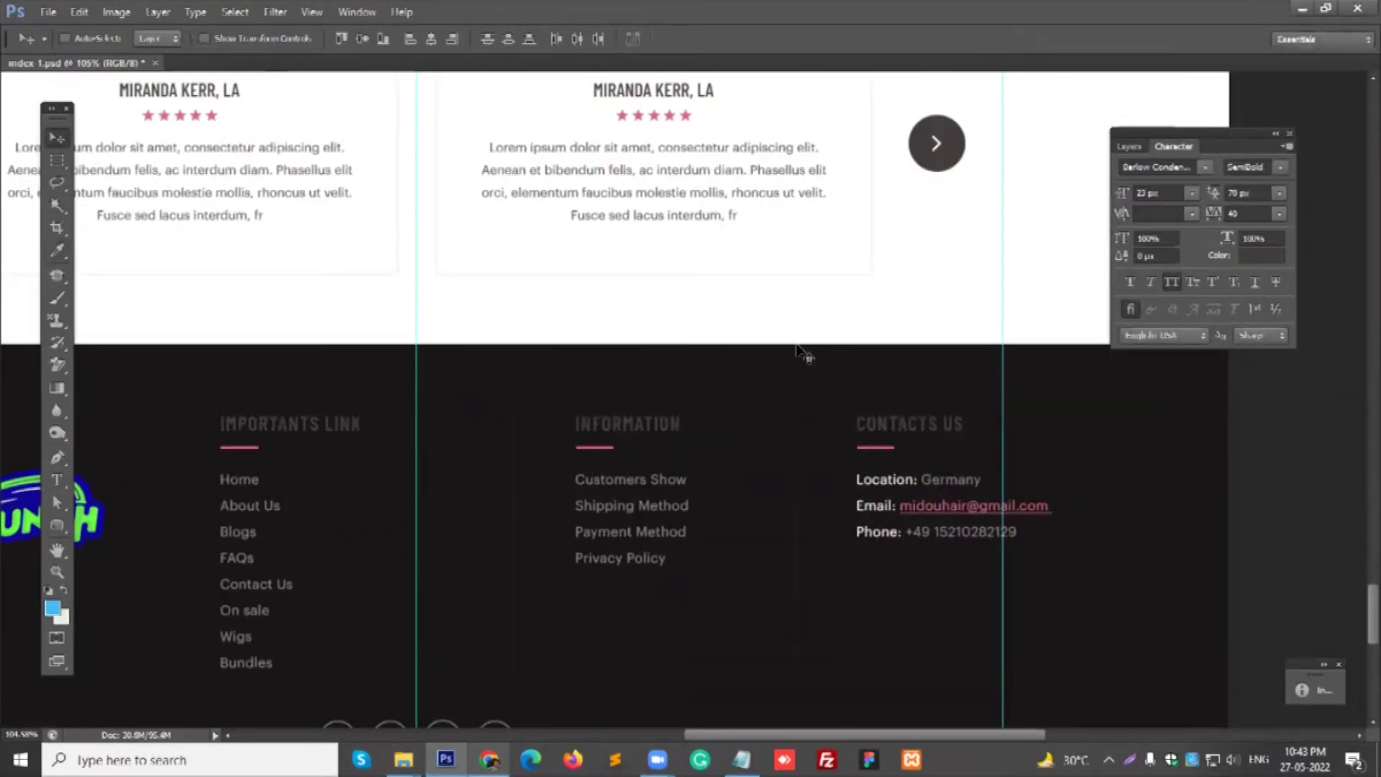
# - Give the selected footer text a dark colour
pyautogui.click(1263, 262)
pyautogui.scroll(3, 531, 227)
pyautogui.scroll(2, 530, 228)
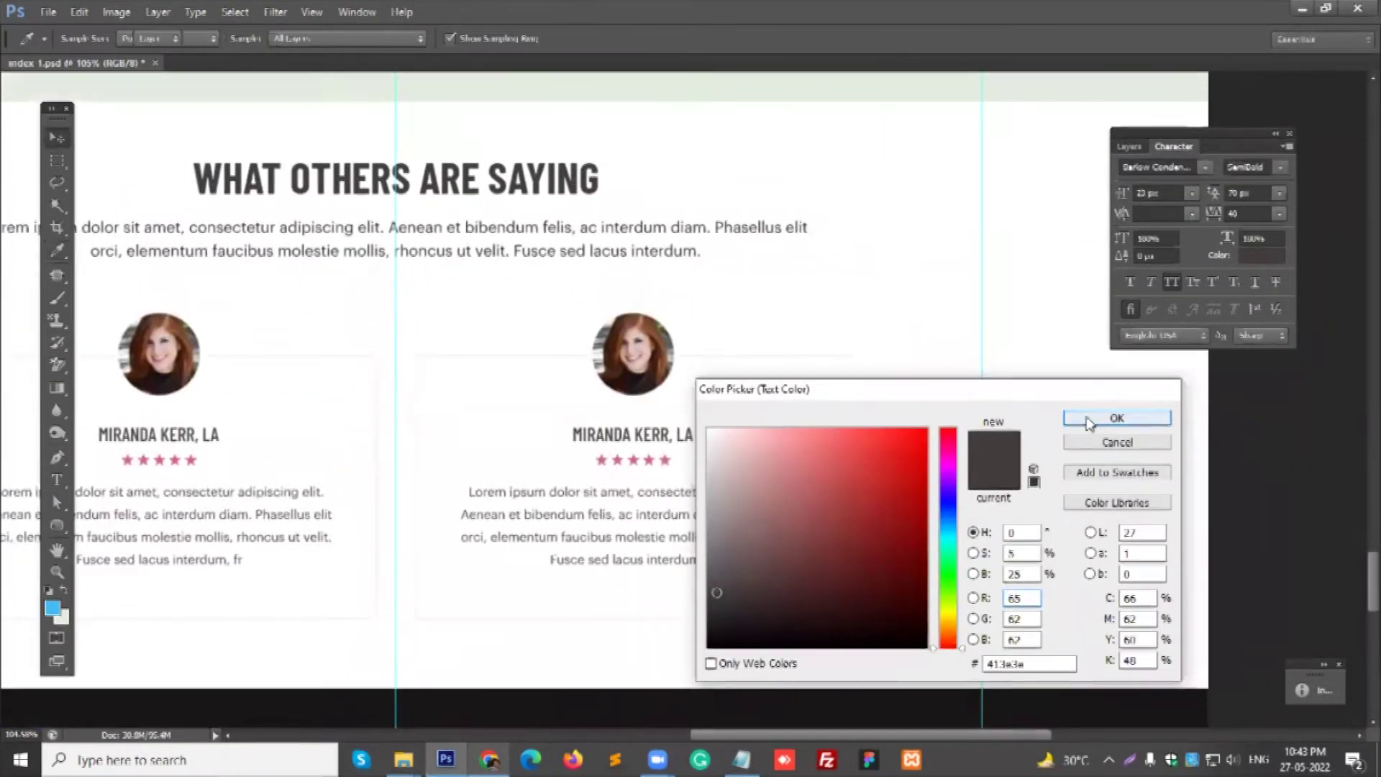
pyautogui.click(1072, 414)
pyautogui.scroll(-3, 899, 475)
pyautogui.hscroll(-2, 899, 475)
pyautogui.scroll(-3, 791, 467)
# - Apply the same dark colour to the Information heading and both footer link columns
pyautogui.keyDown('ctrl'); pyautogui.click(748, 330); pyautogui.keyUp('ctrl')
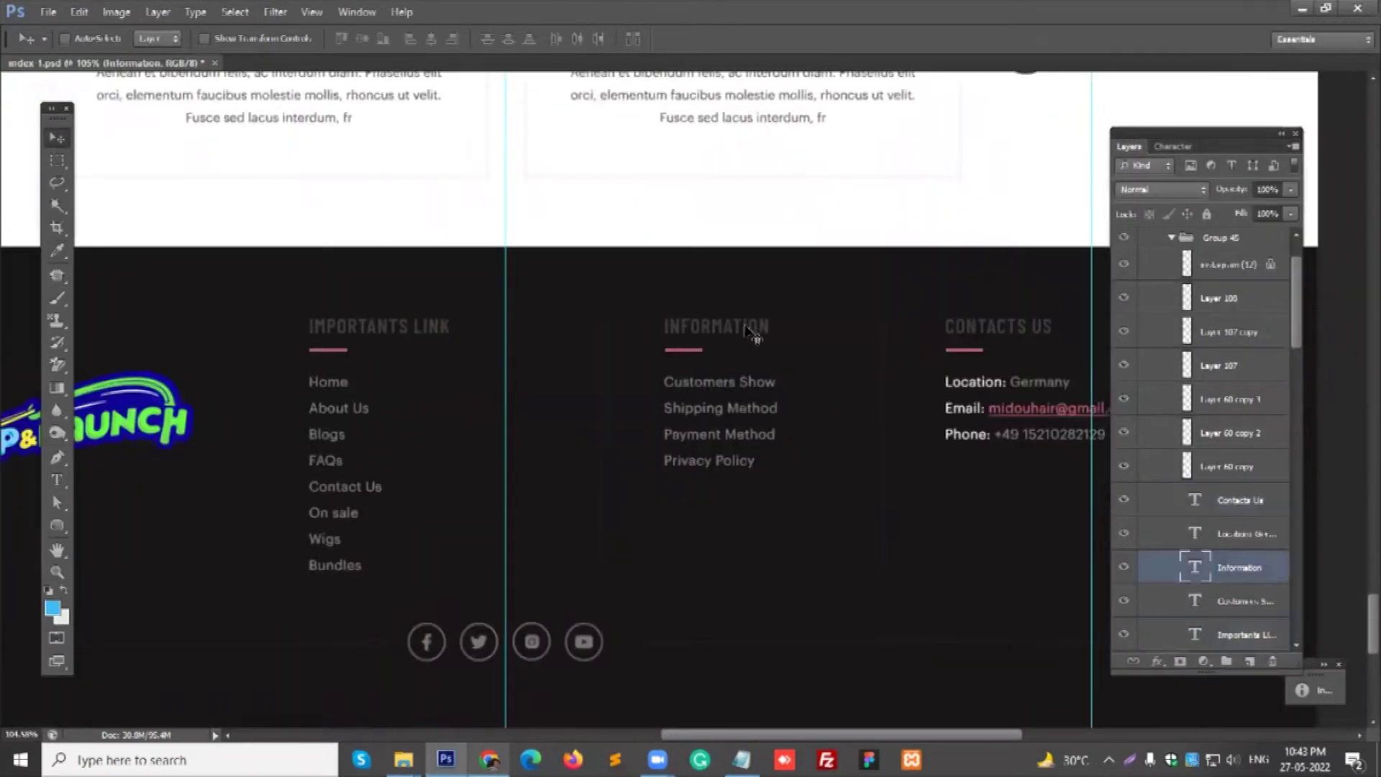
pyautogui.keyDown('ctrl'); pyautogui.click(364, 420); pyautogui.keyUp('ctrl')
pyautogui.keyDown('ctrl'); pyautogui.keyDown('shift'); pyautogui.click(719, 407); pyautogui.keyUp('shift'); pyautogui.keyUp('ctrl')
pyautogui.moveTo(673, 281); pyautogui.dragTo(673, 528)
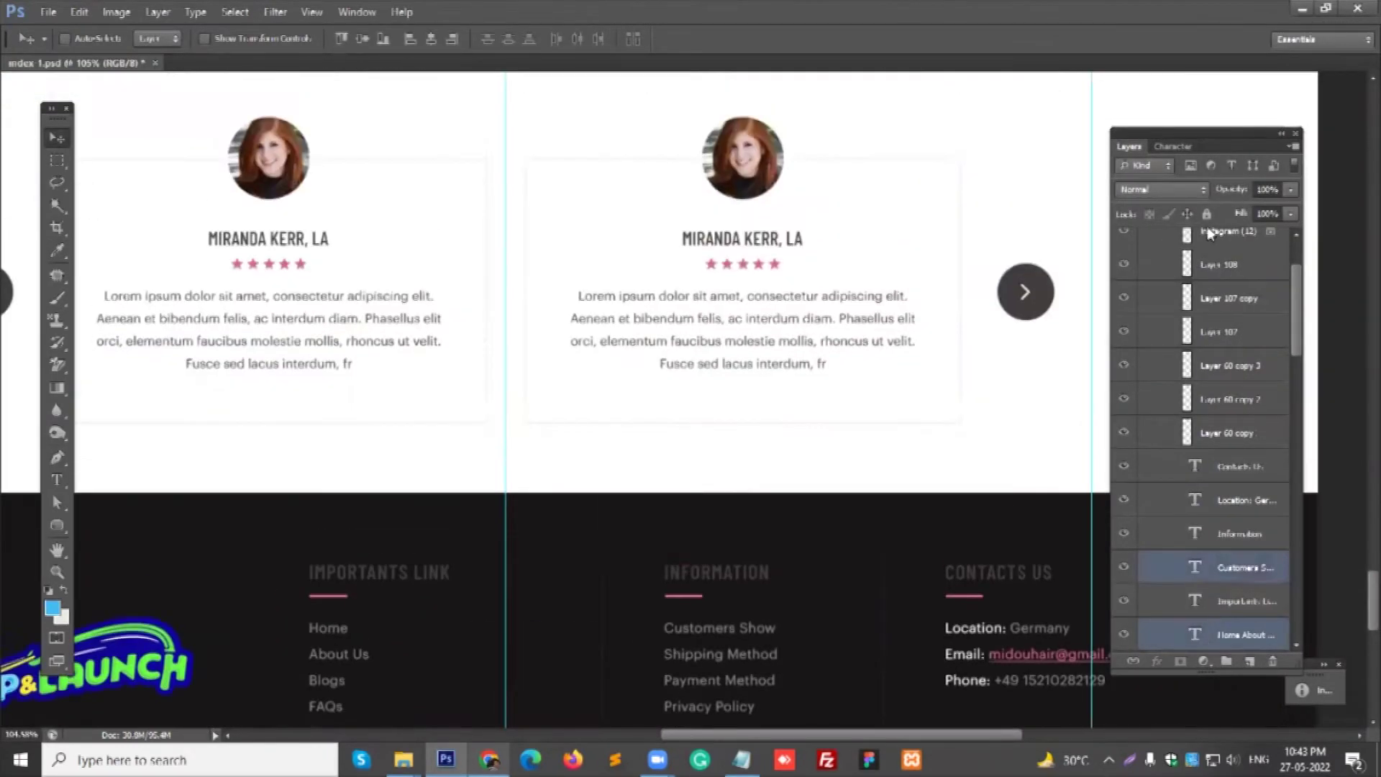
pyautogui.click(1173, 146)
pyautogui.click(1264, 255)
pyautogui.click(1085, 417)
# - Fill the footer background with light grey #c5c5c5 and copy the link names from LINK.txt
pyautogui.scroll(-5, 659, 432)
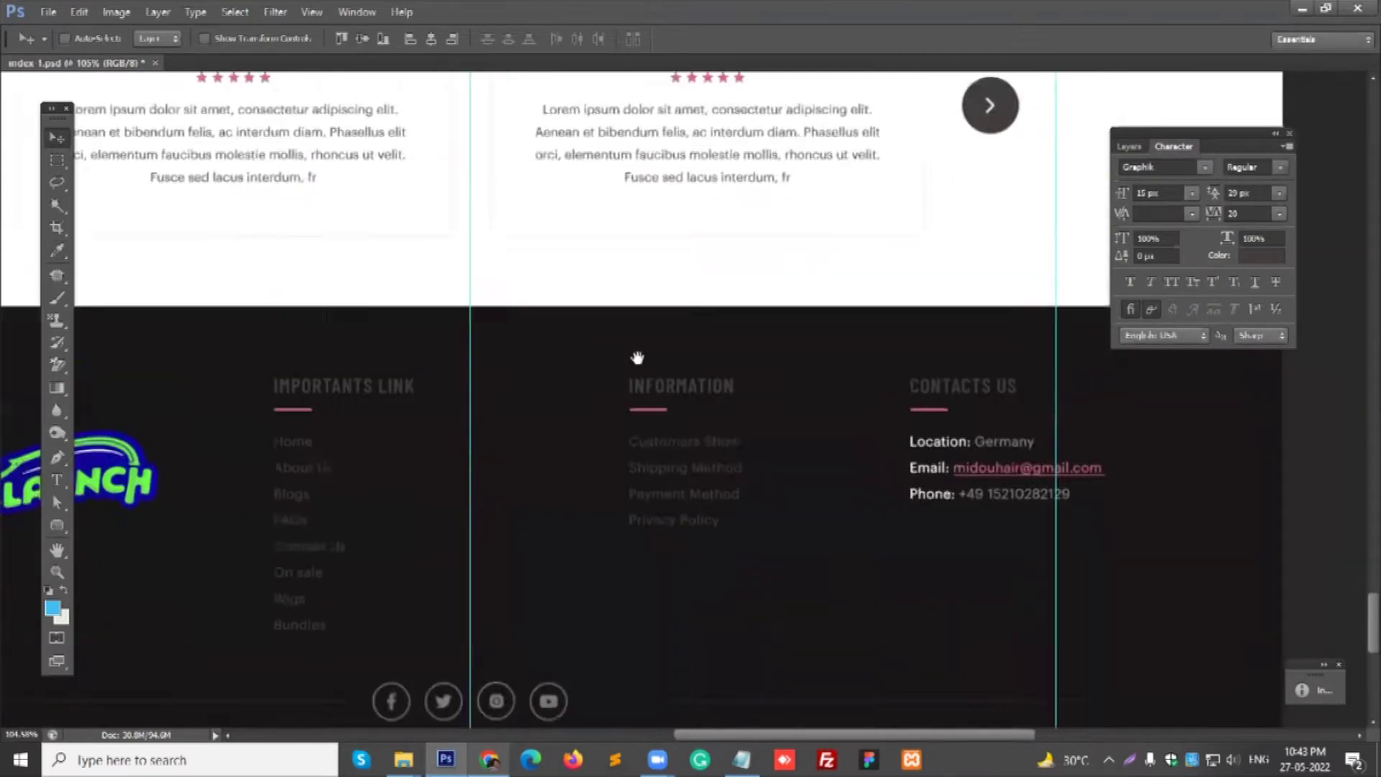
pyautogui.hscroll(-2, 659, 432)
pyautogui.keyDown('ctrl'); pyautogui.click(962, 381); pyautogui.keyUp('ctrl')
pyautogui.hotkey('ctrl', 'i')
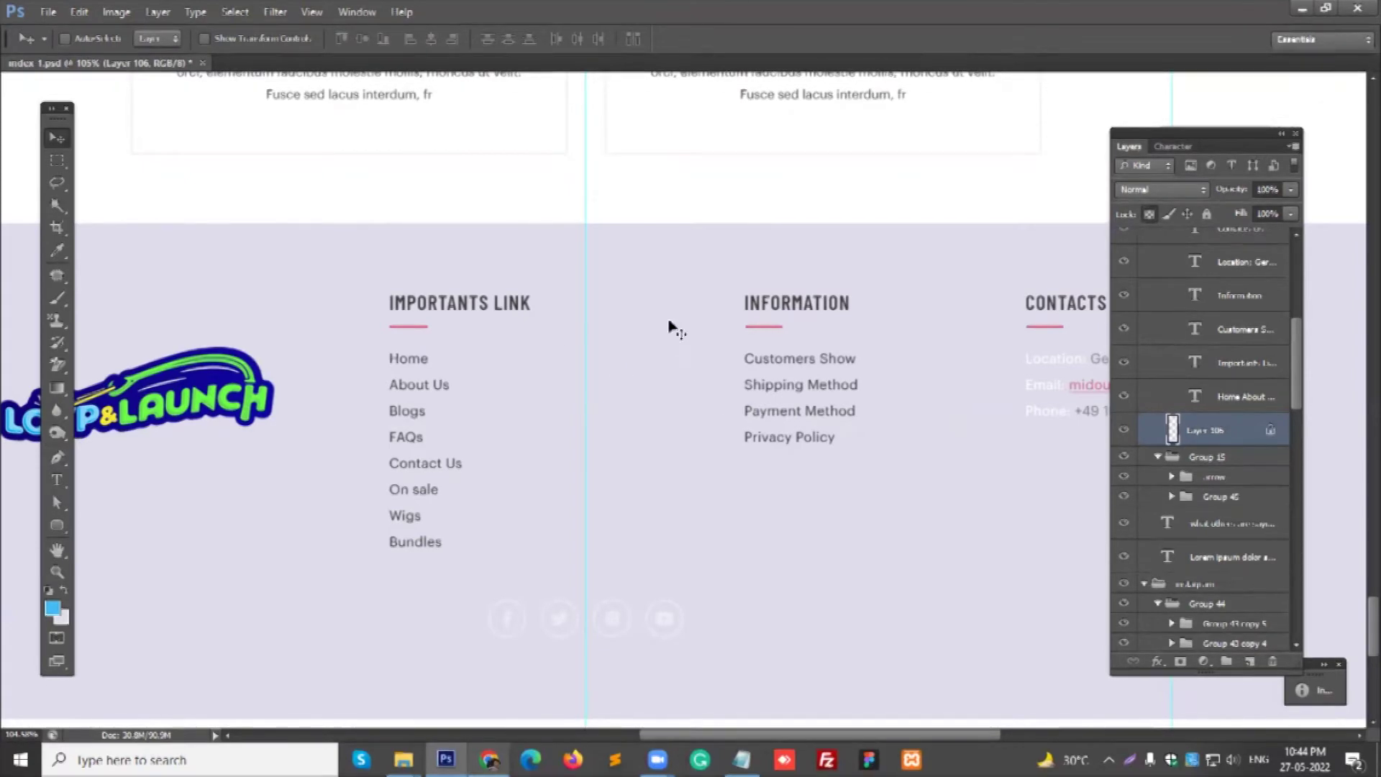
pyautogui.click(64, 617)
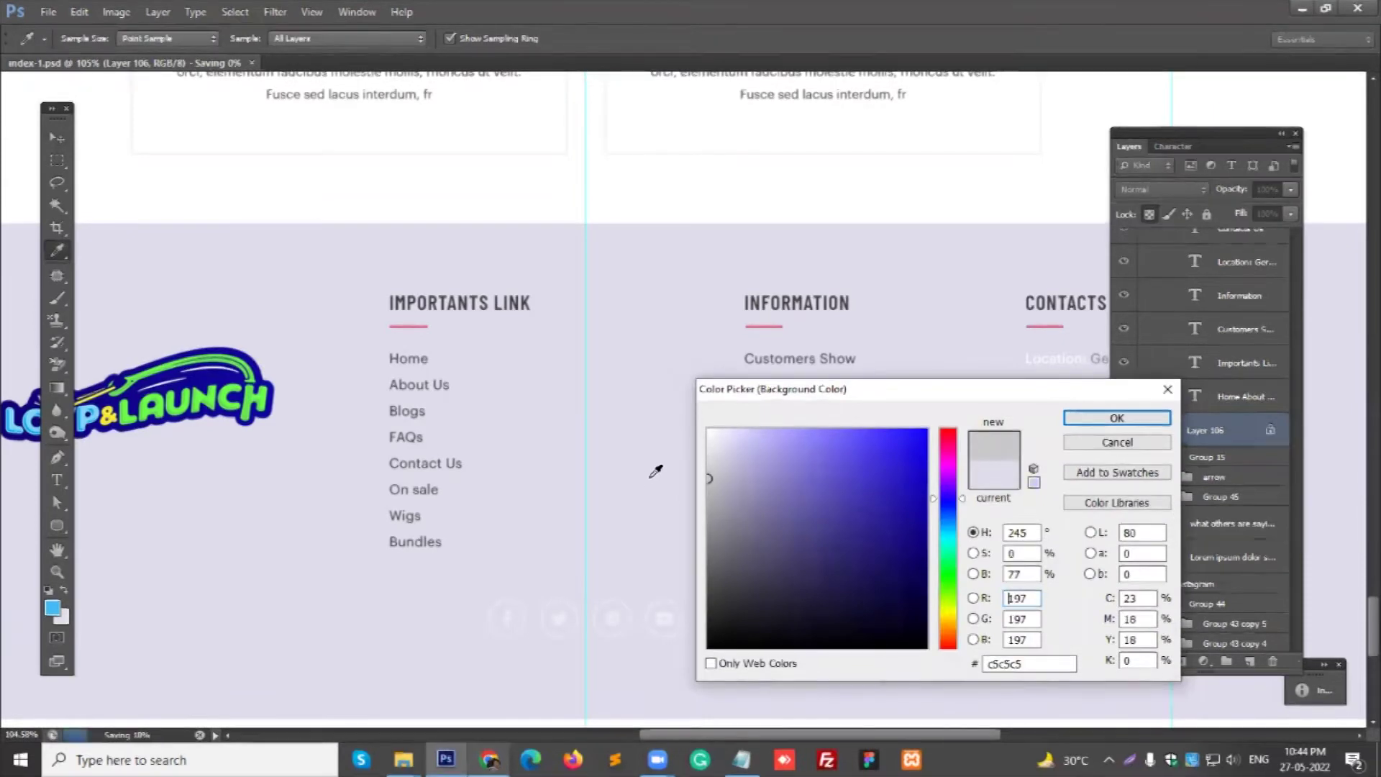
pyautogui.press('Return')
pyautogui.hotkey('ctrl', 'BackSpace')
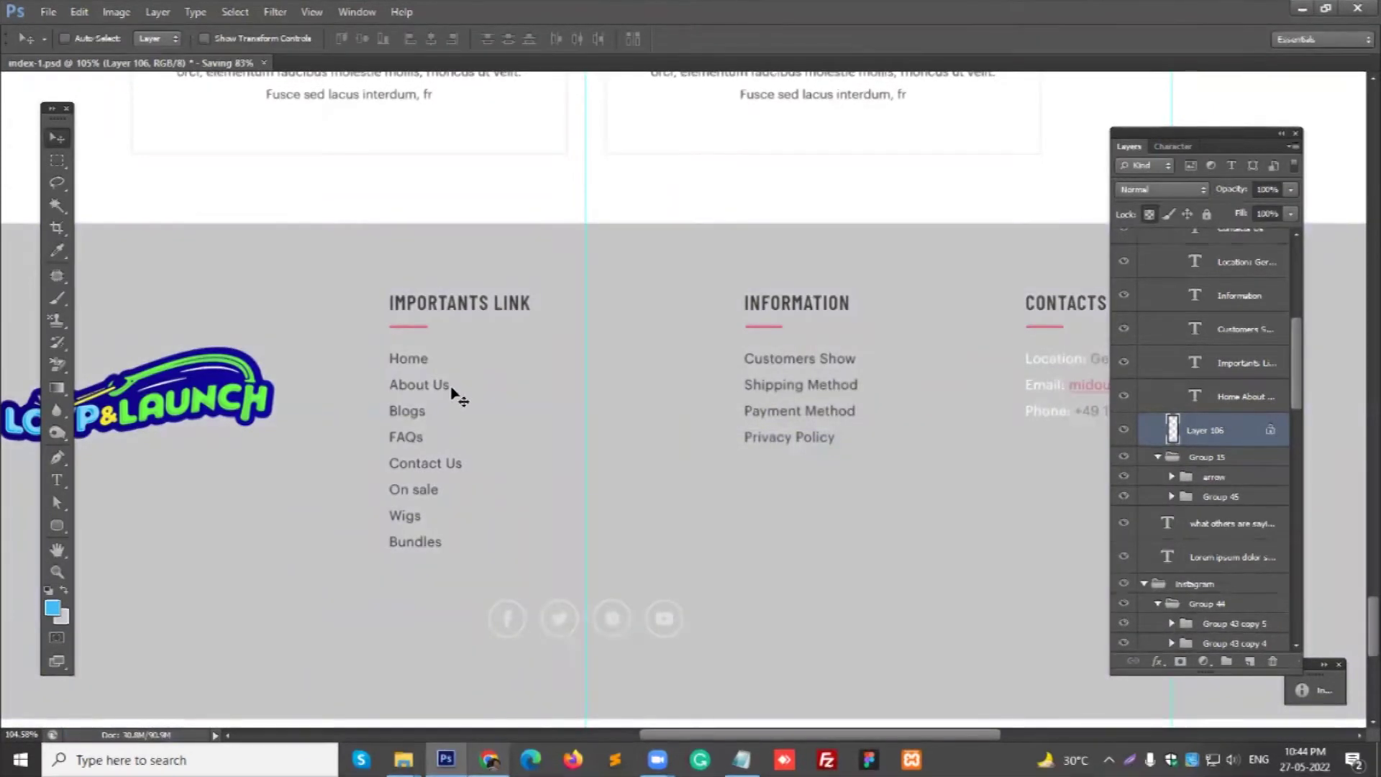
pyautogui.hotkey('ctrl', '1')
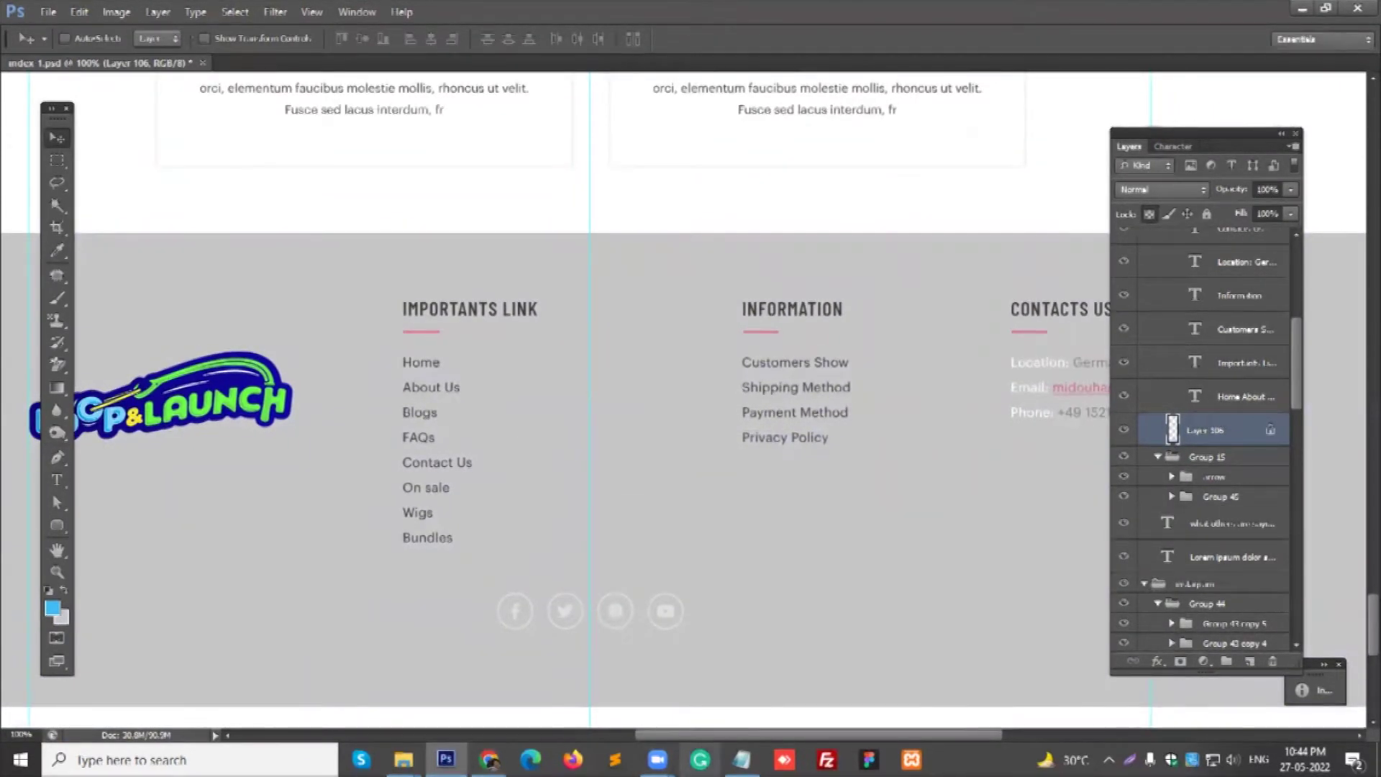
pyautogui.click(742, 760)
pyautogui.hotkey('ctrl', 'c')
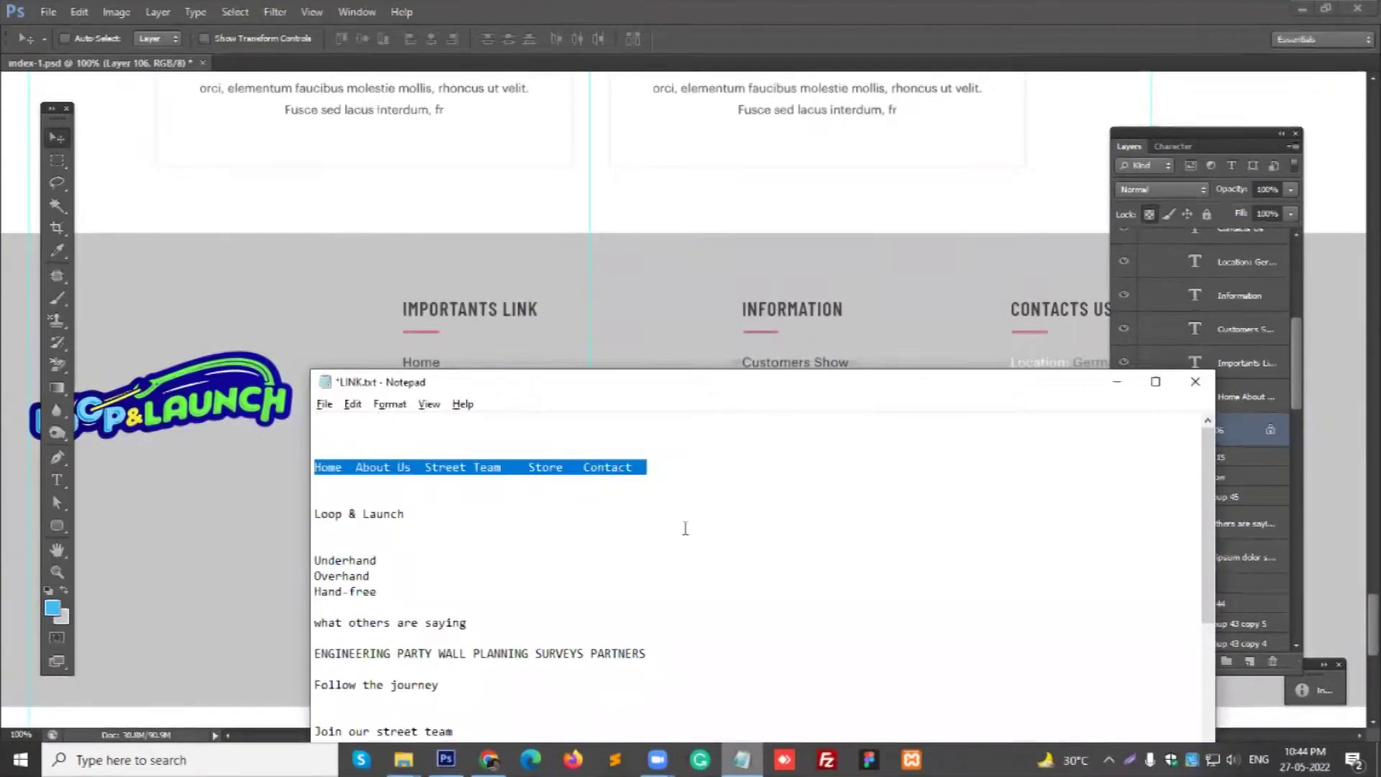
# - Replace the footer link list with Home, About Us, Street Team, Store, Contact lines at 16 px
pyautogui.doubleClick(1195, 396)
pyautogui.hotkey('ctrl', 'v')
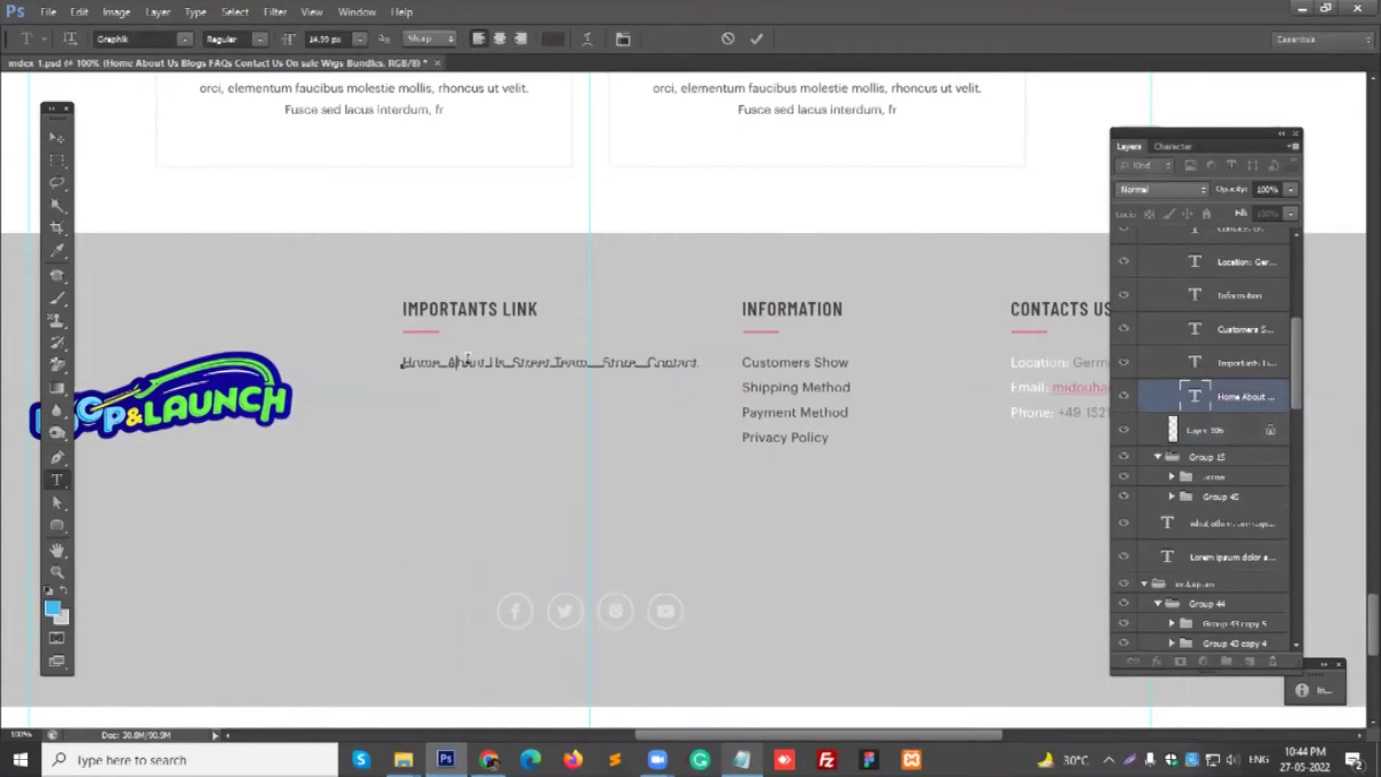
pyautogui.click(464, 387)
pyautogui.press('Return')
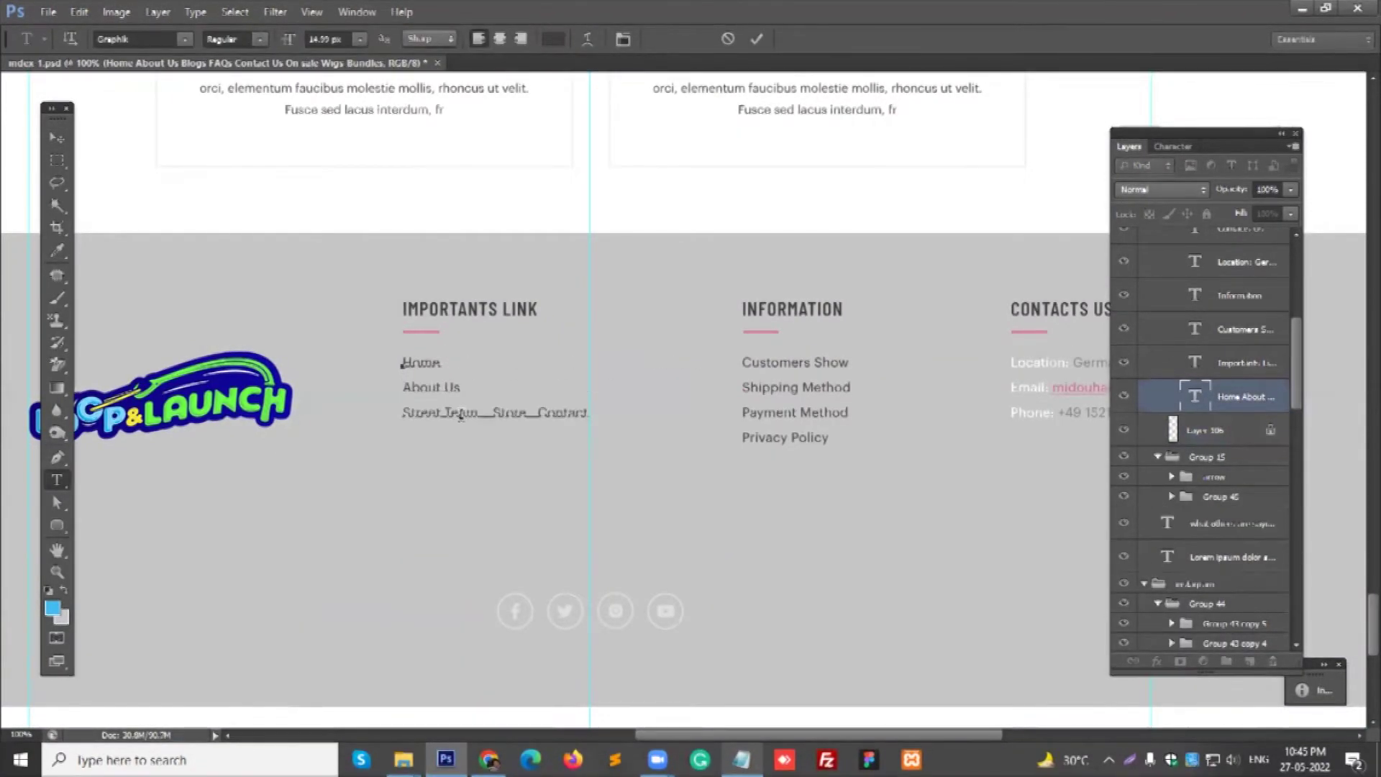
pyautogui.press('Return')
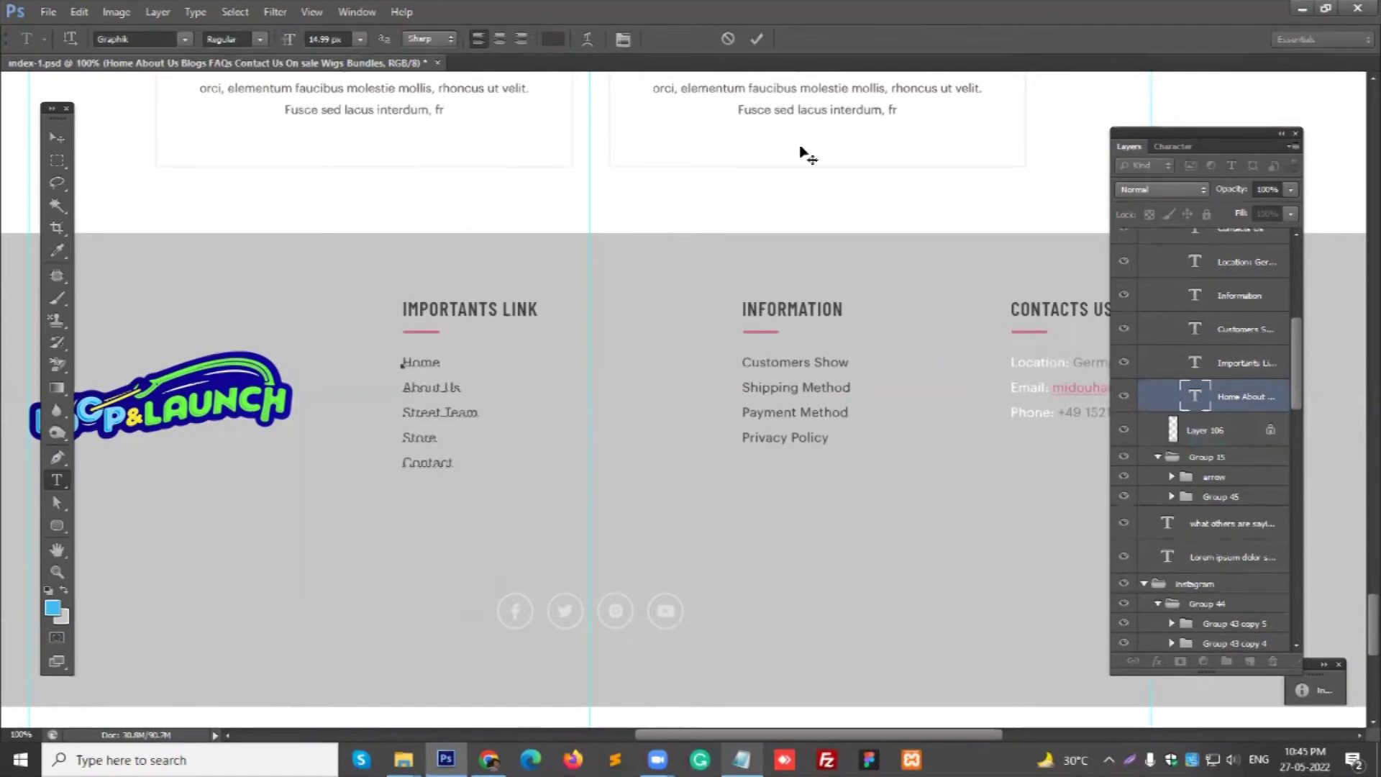
pyautogui.click(756, 39)
pyautogui.click(1172, 146)
pyautogui.write('16')
pyautogui.press('Return')
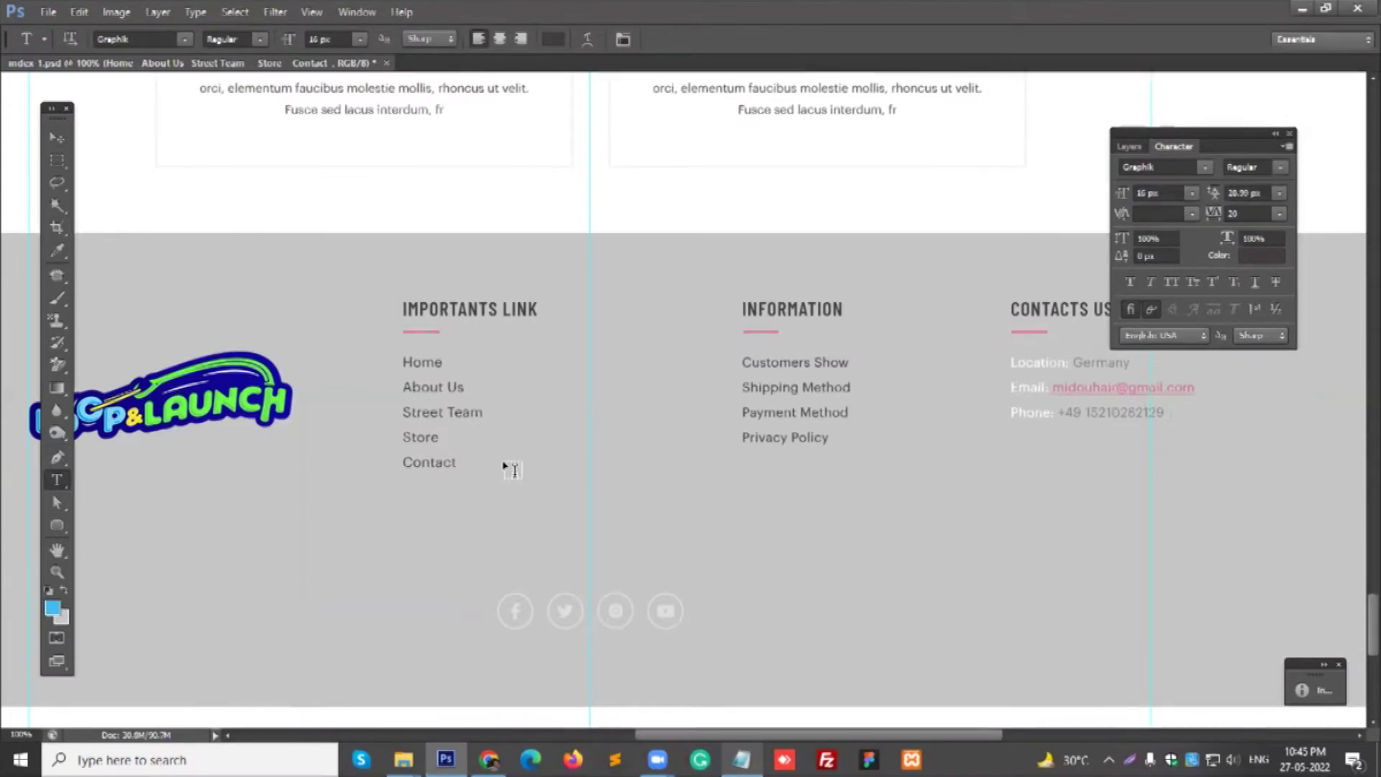
# - Fill the underline beneath IMPORTANTS LINK with blue, keeping its transparency locked
pyautogui.press('v')
pyautogui.click(1128, 146)
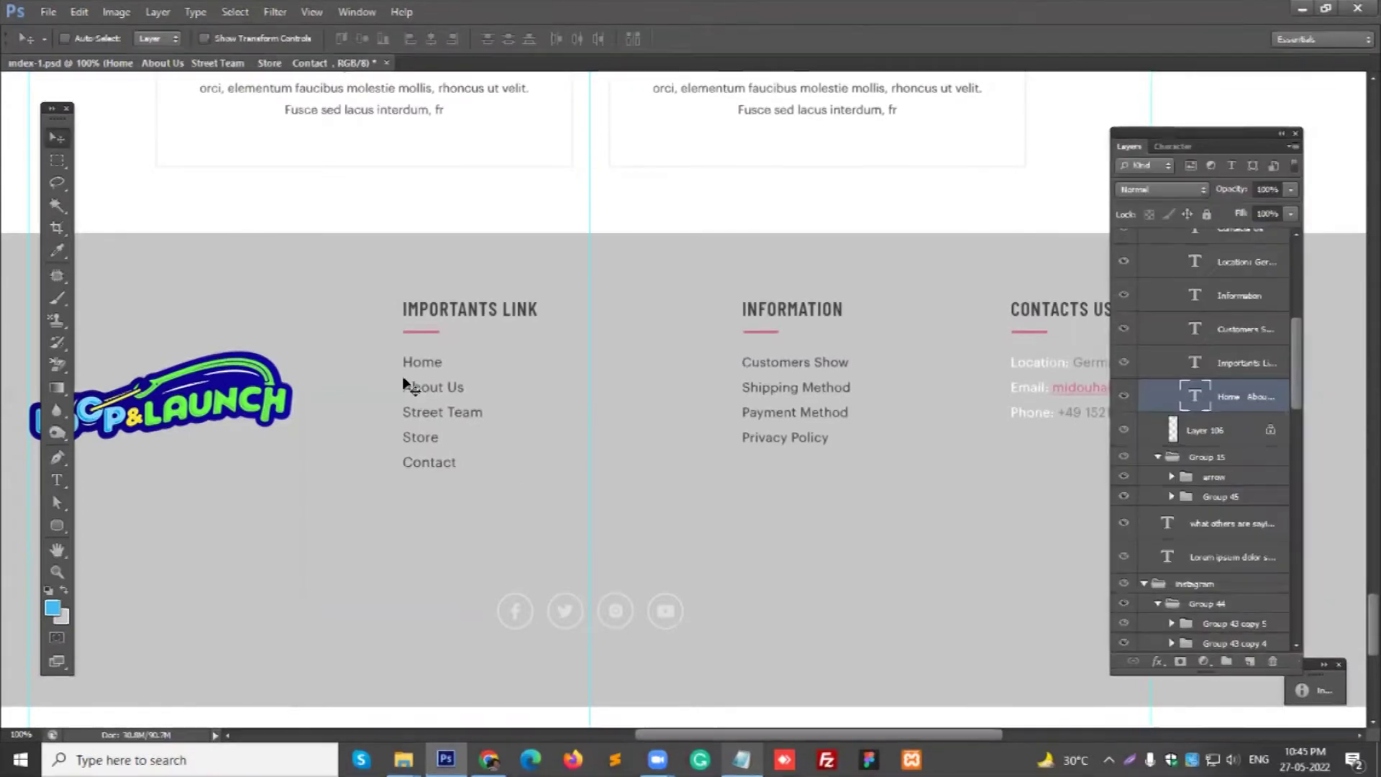
pyautogui.keyDown('ctrl'); pyautogui.click(424, 338); pyautogui.keyUp('ctrl')
pyautogui.press('/')
pyautogui.hotkey('alt', 'BackSpace')
pyautogui.scroll(1, 460, 444)
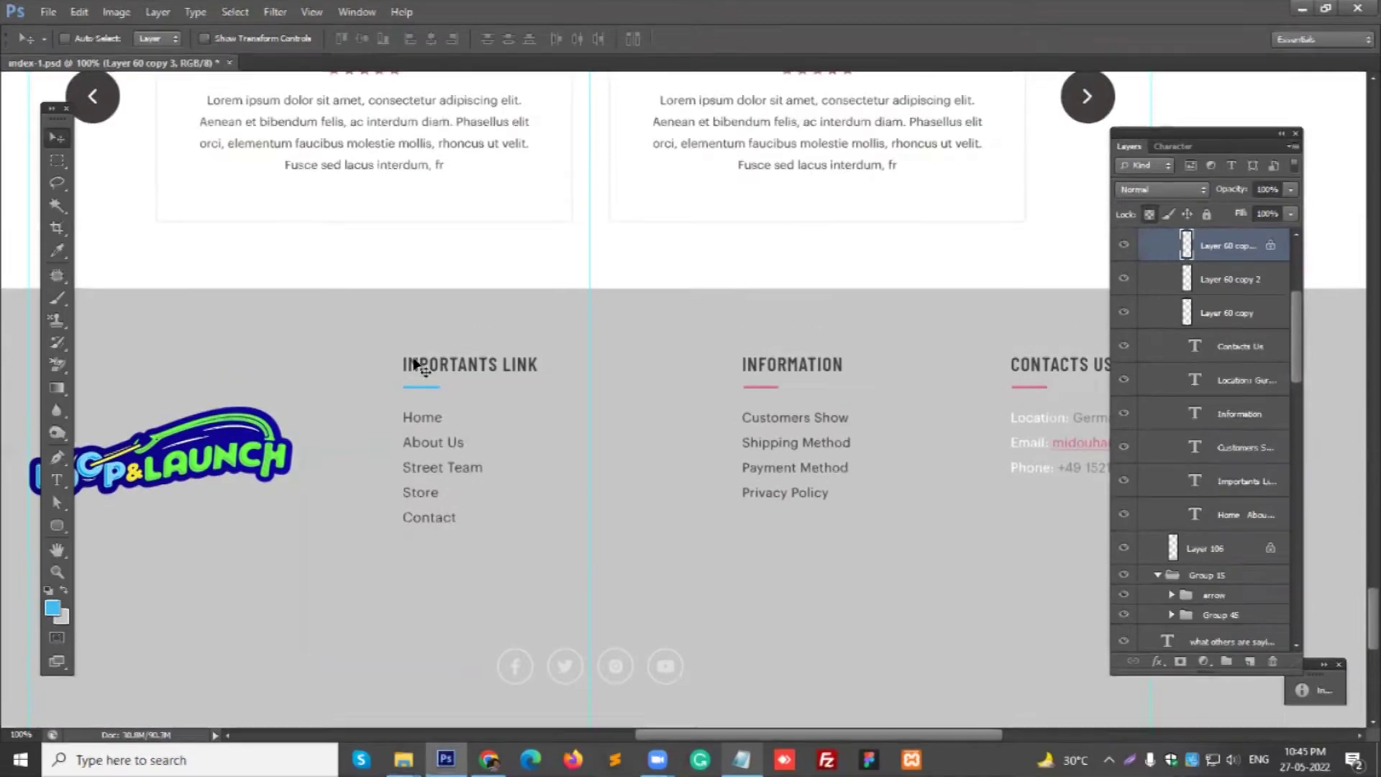
# - Brighten the footer background to a pale grey with a Curves adjustment
pyautogui.keyDown('ctrl'); pyautogui.click(330, 330); pyautogui.keyUp('ctrl')
pyautogui.press('i')
pyautogui.hotkey('ctrl', 'm')
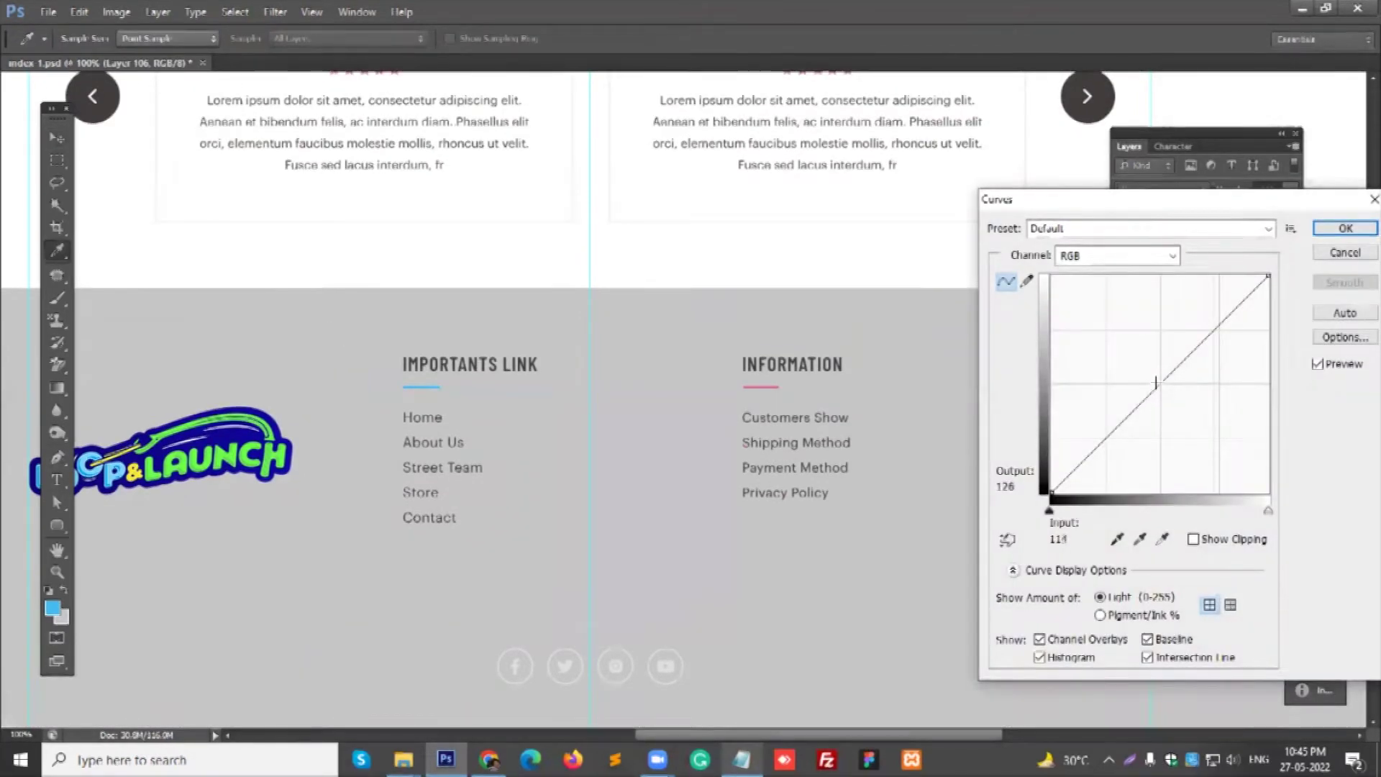
pyautogui.moveTo(1147, 385); pyautogui.dragTo(1139, 350)
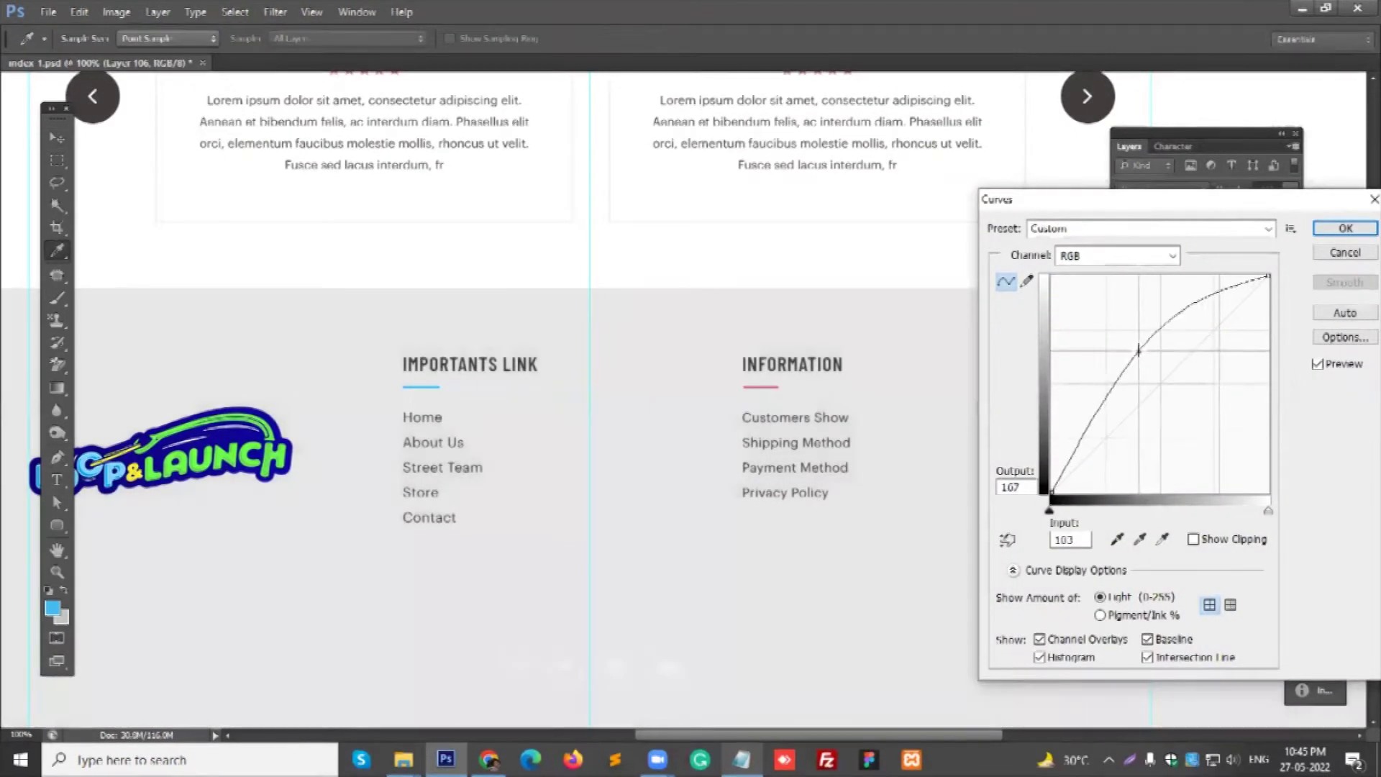
pyautogui.press('Return')
# - Nudge the Loop&Launch logo slightly up and right, and save
pyautogui.press('v')
pyautogui.hscroll(-5, 706, 473)
pyautogui.moveTo(613, 435)
pyautogui.mouseDown()
pyautogui.moveTo(643, 435)
pyautogui.moveTo(637, 415)
pyautogui.mouseUp()
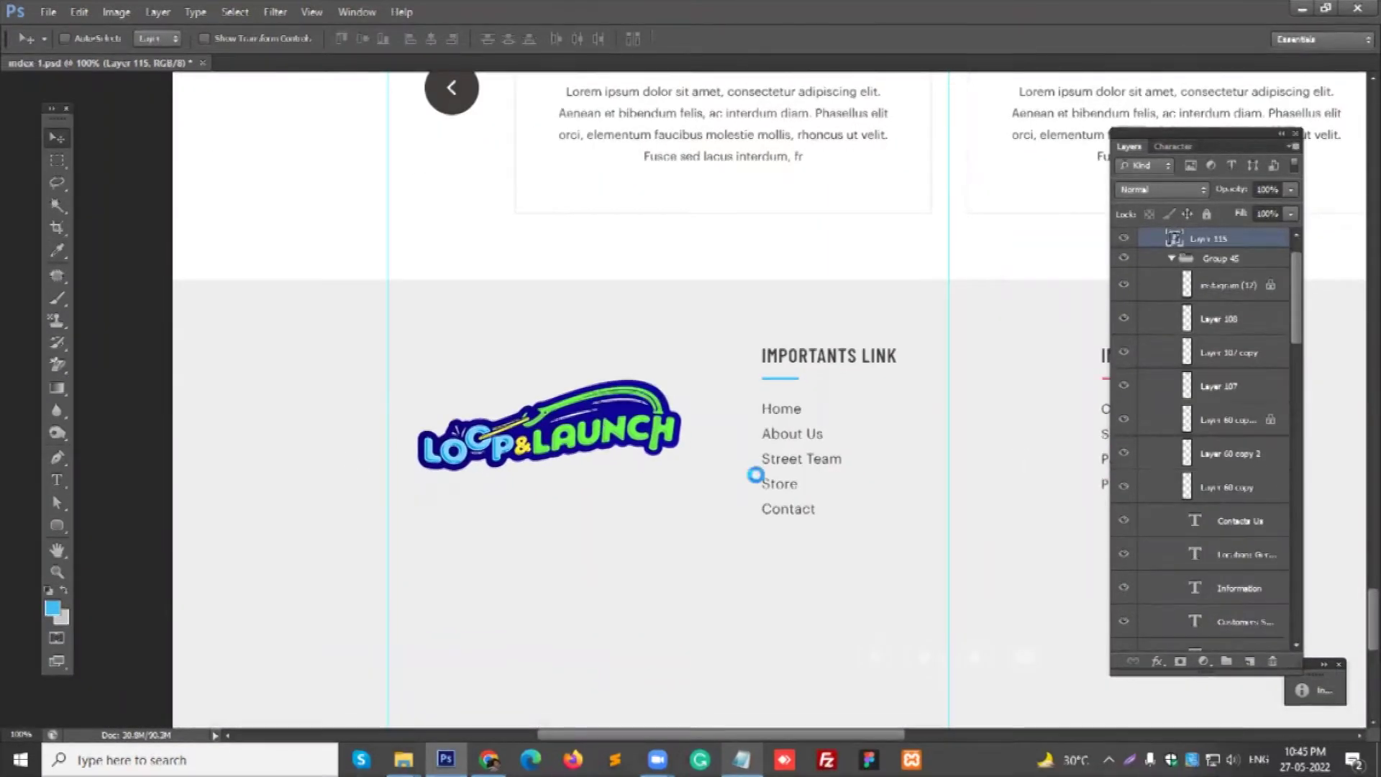
pyautogui.hotkey('ctrl', 's')
pyautogui.hscroll(6, 843, 464)
# - Move the red INFORMATION underline aside to reveal the blue one, and lock Layer 60 copy
pyautogui.keyDown('ctrl'); pyautogui.click(726, 357); pyautogui.keyUp('ctrl')
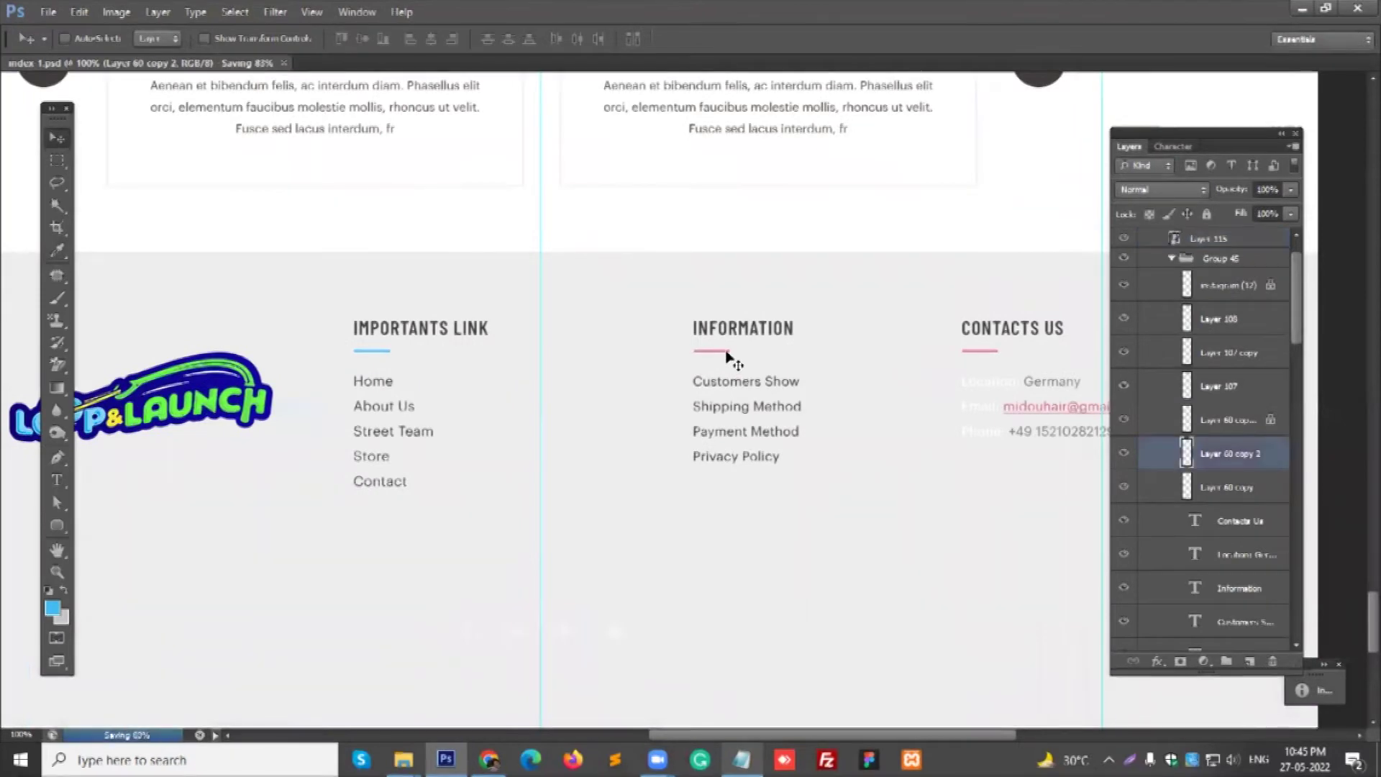
pyautogui.moveTo(726, 357); pyautogui.dragTo(720, 424)
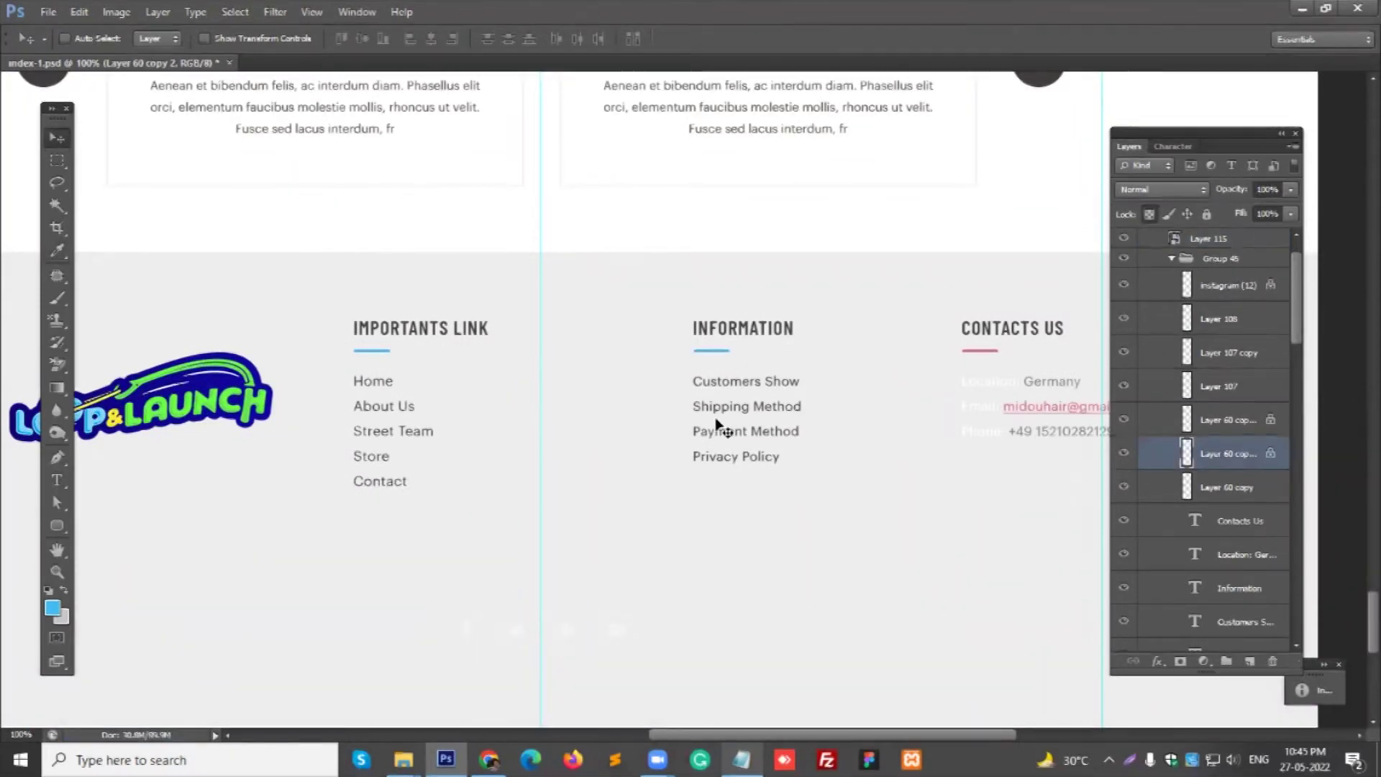
pyautogui.scroll(-3, 1208, 515)
pyautogui.scroll(1, 1151, 453)
pyautogui.click(1224, 420)
pyautogui.hotkey('ctrl', '/')
pyautogui.moveTo(1119, 453); pyautogui.dragTo(568, 451)
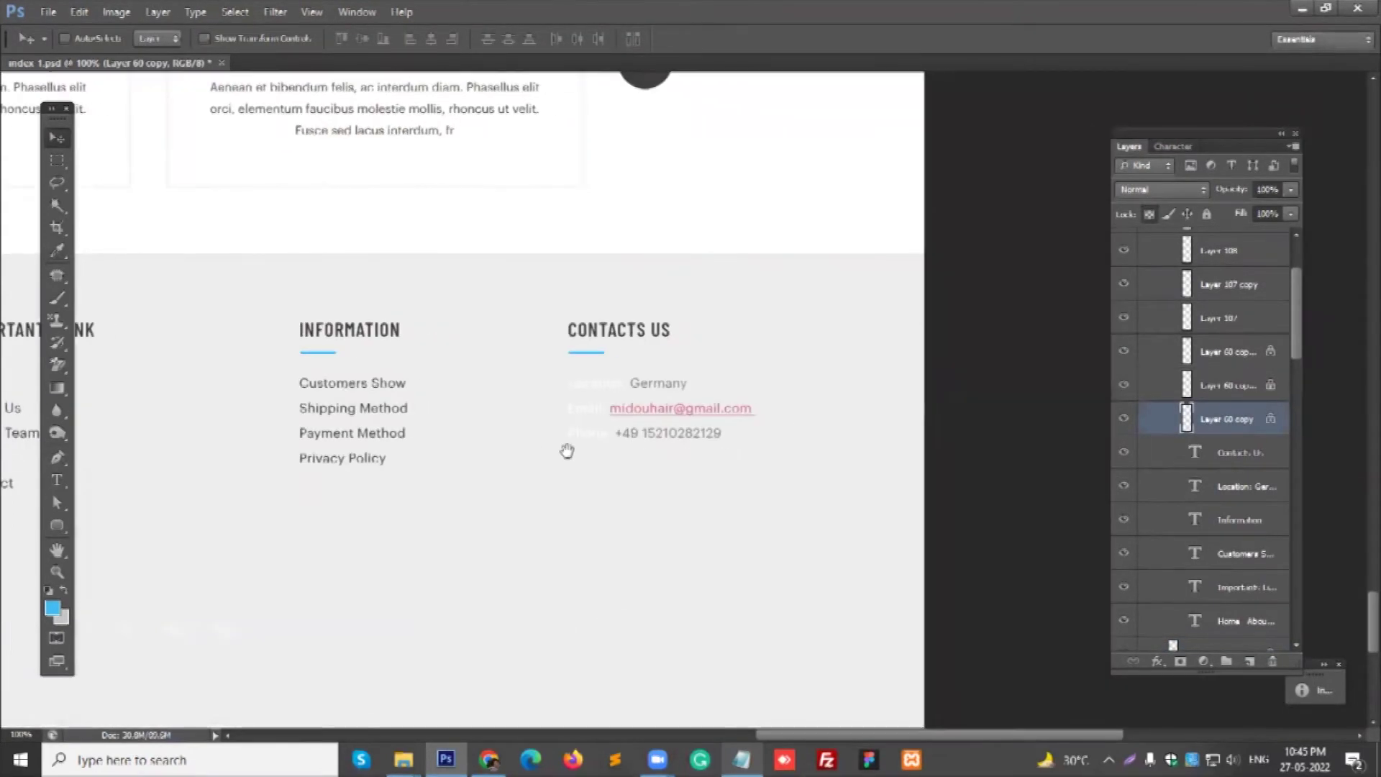
# - Give the footer's Information link lines a new text colour
pyautogui.press('t')
pyautogui.click(615, 384)
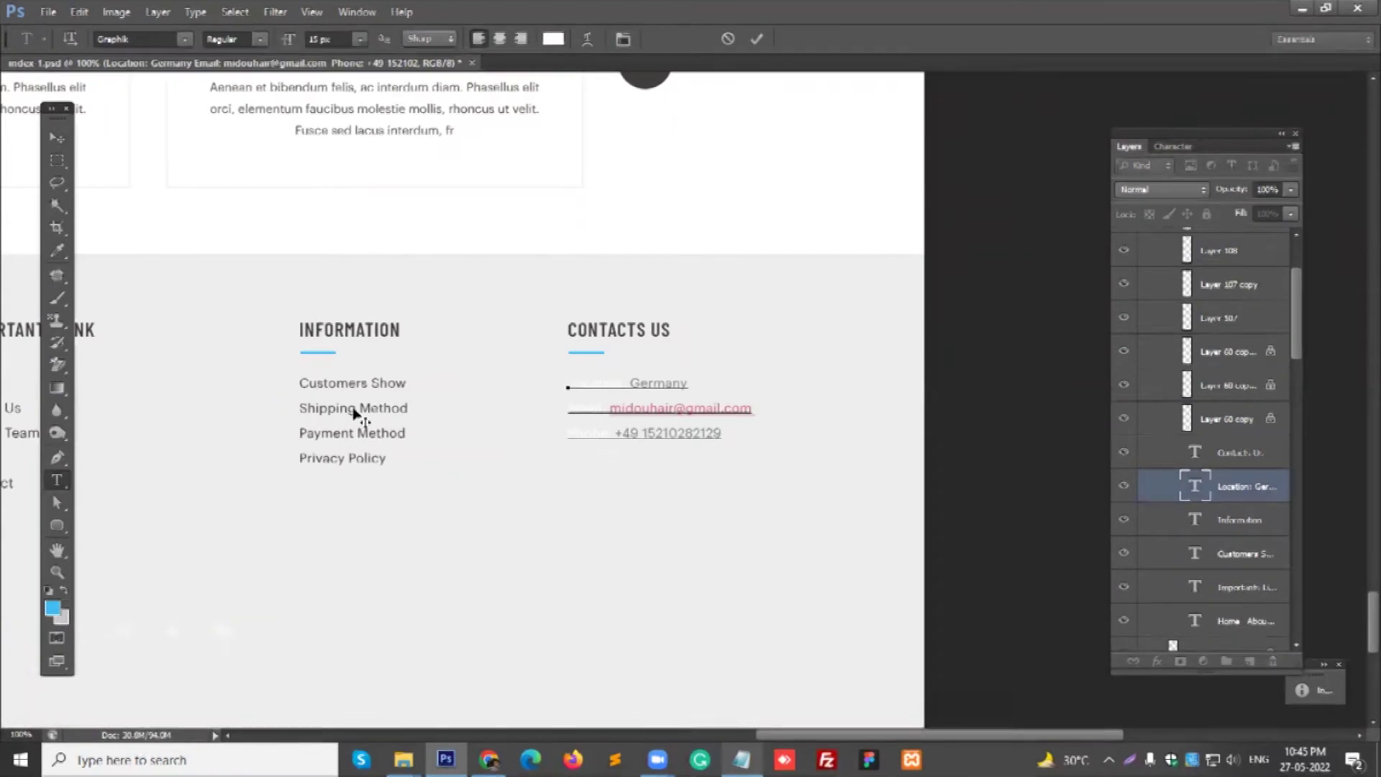
pyautogui.hotkey('ctrl', 'Return')
pyautogui.click(1174, 146)
pyautogui.moveTo(300, 383); pyautogui.dragTo(407, 458)
pyautogui.click(1263, 255)
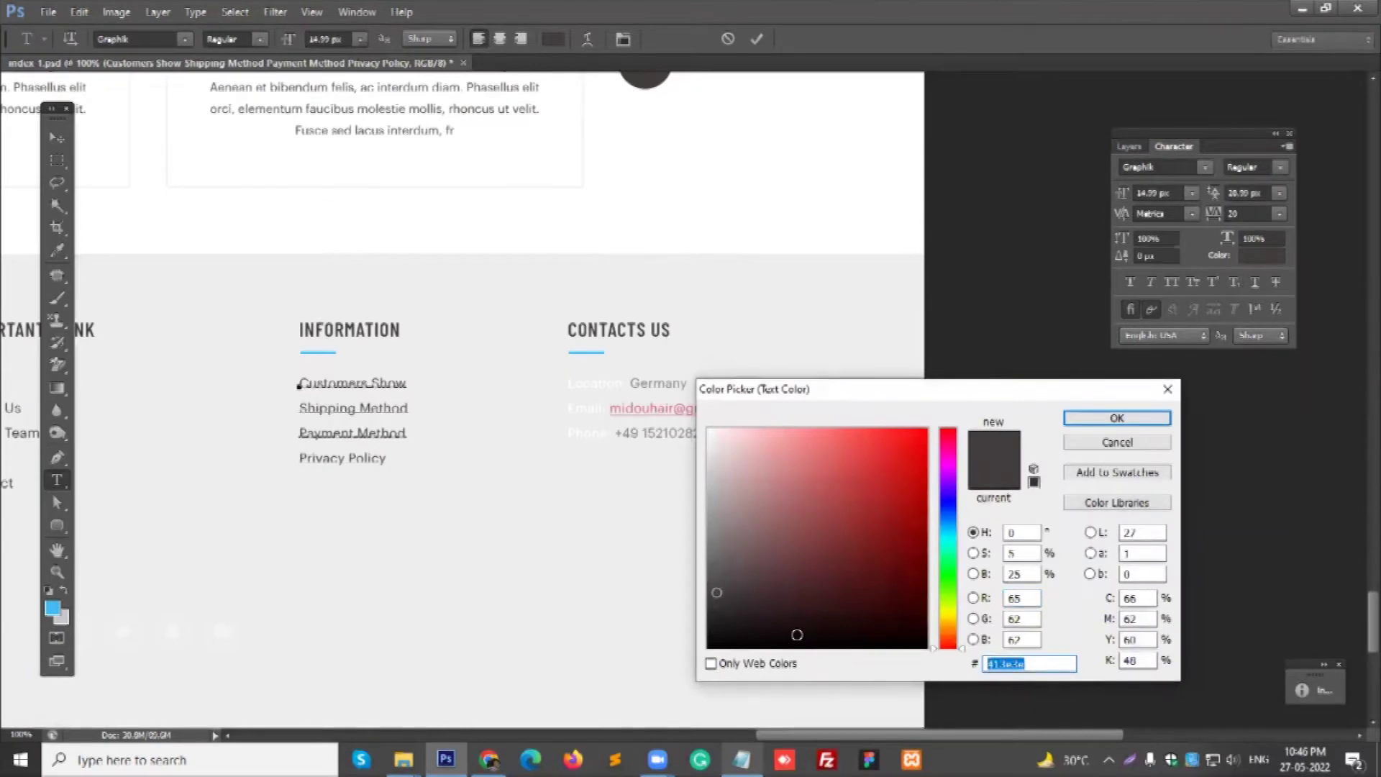
pyautogui.press('Return')
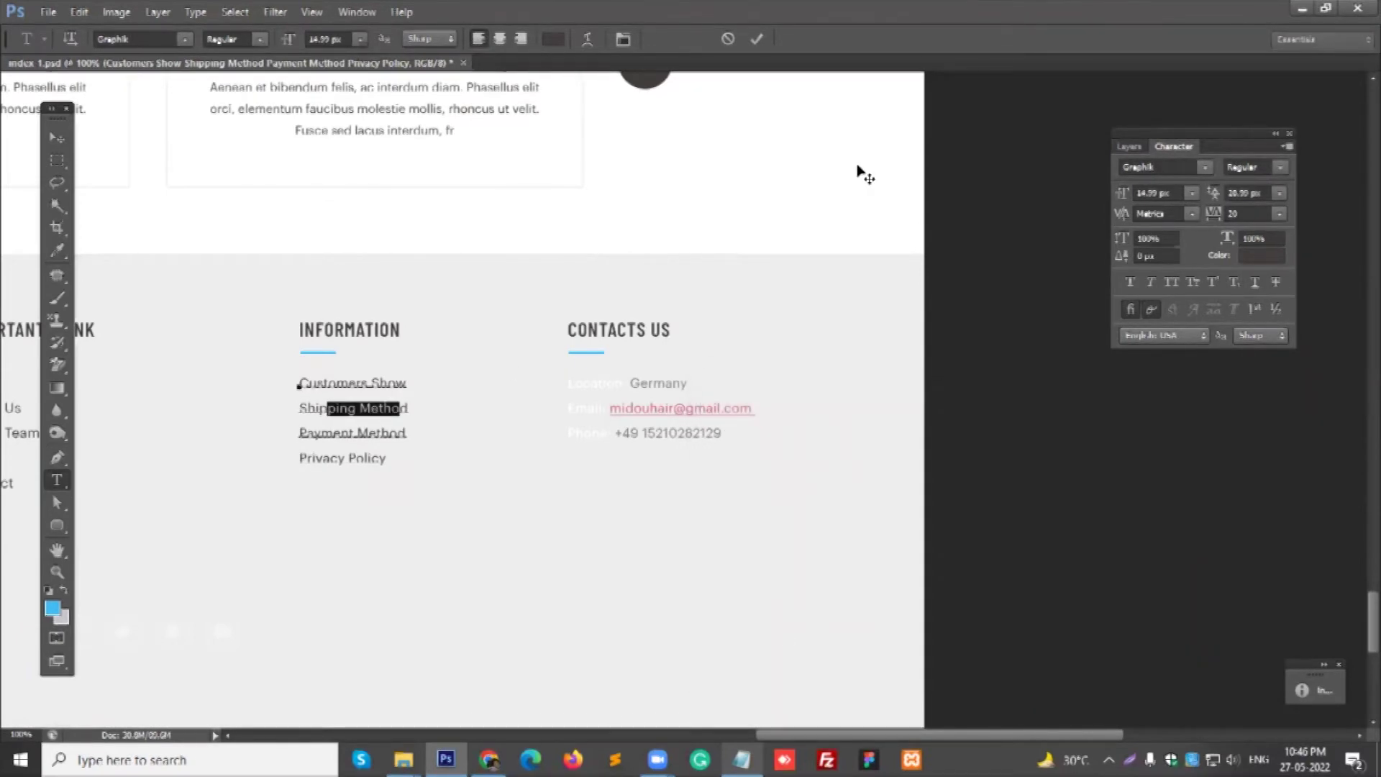
pyautogui.hotkey('ctrl', 'Return')
# - Colour the contact details text dark grey #413e3e, replacing an initial #333333
pyautogui.click(1262, 256)
pyautogui.write('333333')
pyautogui.press('Return')
pyautogui.hotkey('ctrl', 'a')
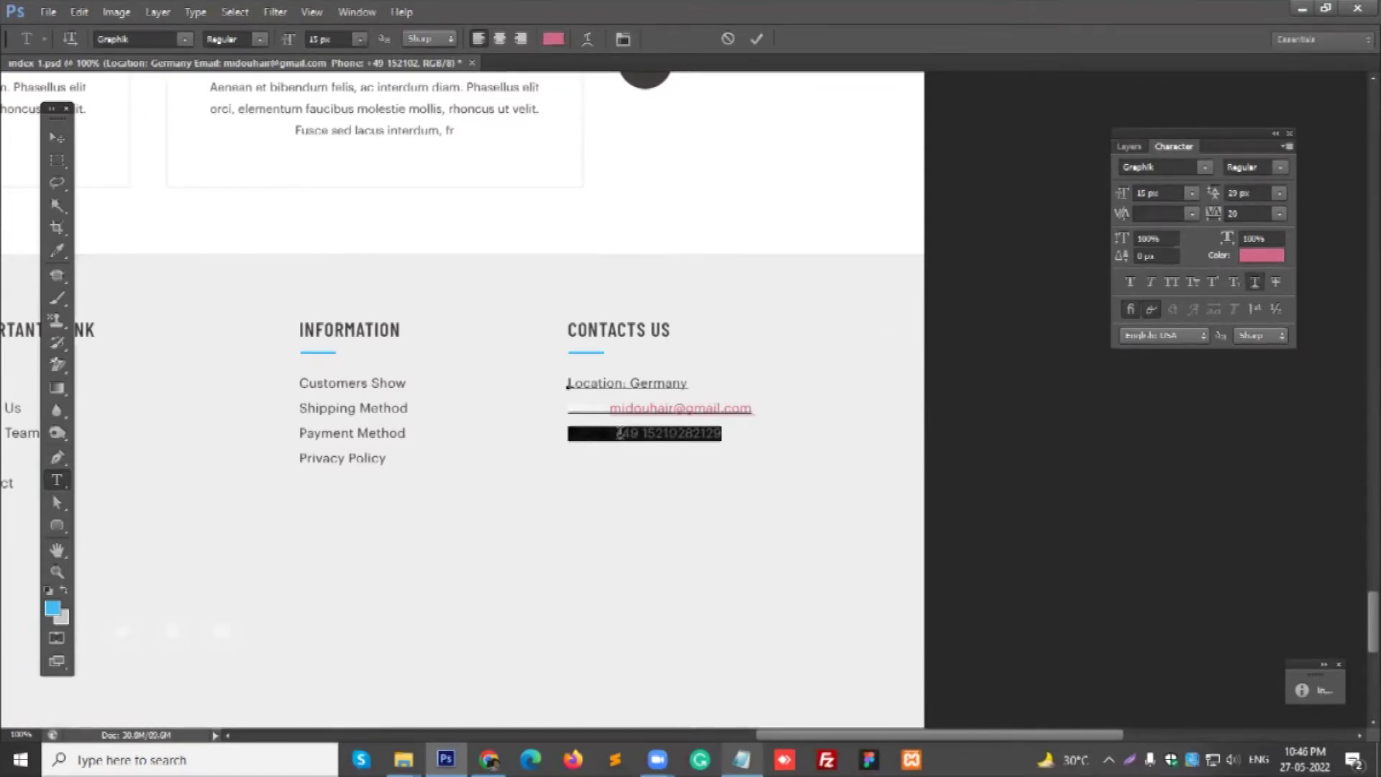
pyautogui.click(1262, 255)
pyautogui.write('413e3e')
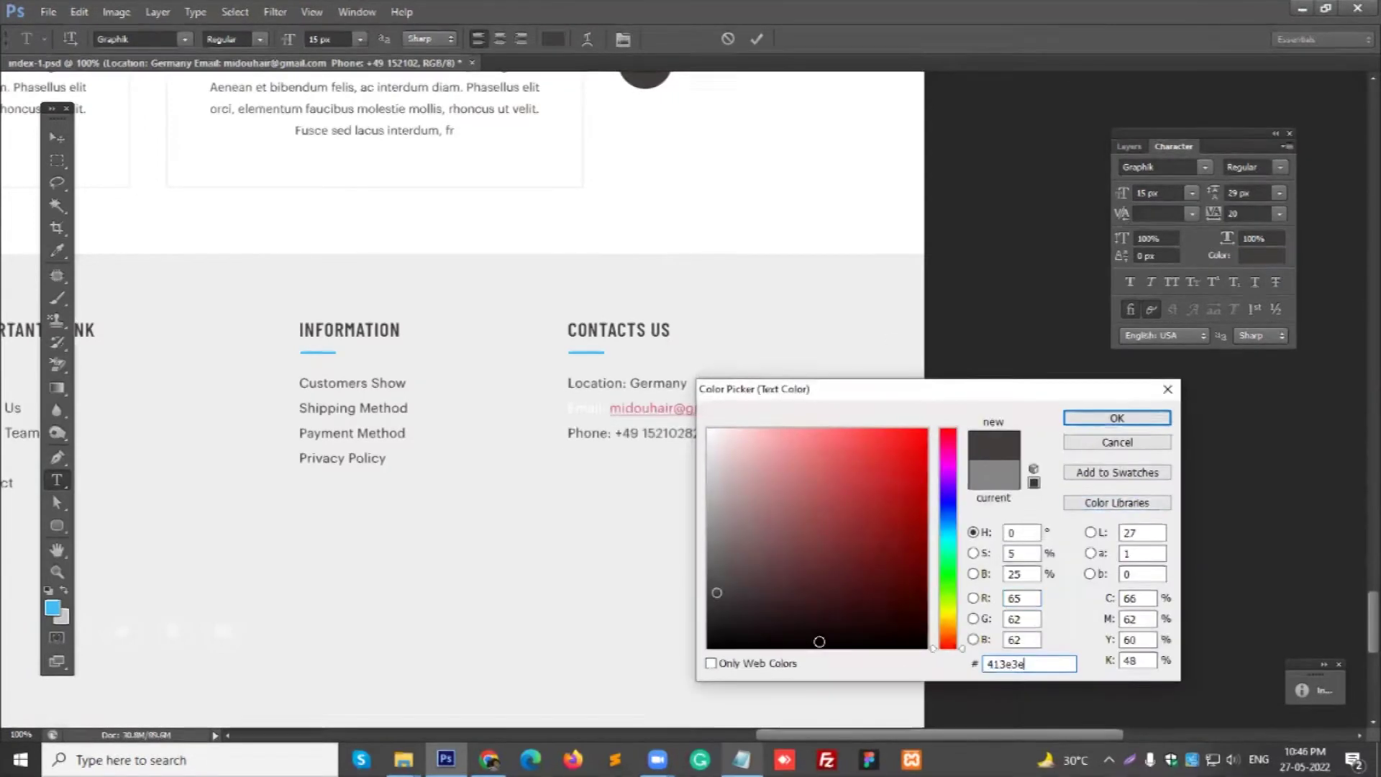
pyautogui.press('Return')
# - Replace the contact phone number and e-mail with placeholder values, then save index-1.psd
pyautogui.write('574')
pyautogui.hotkey('ctrl', 'a')
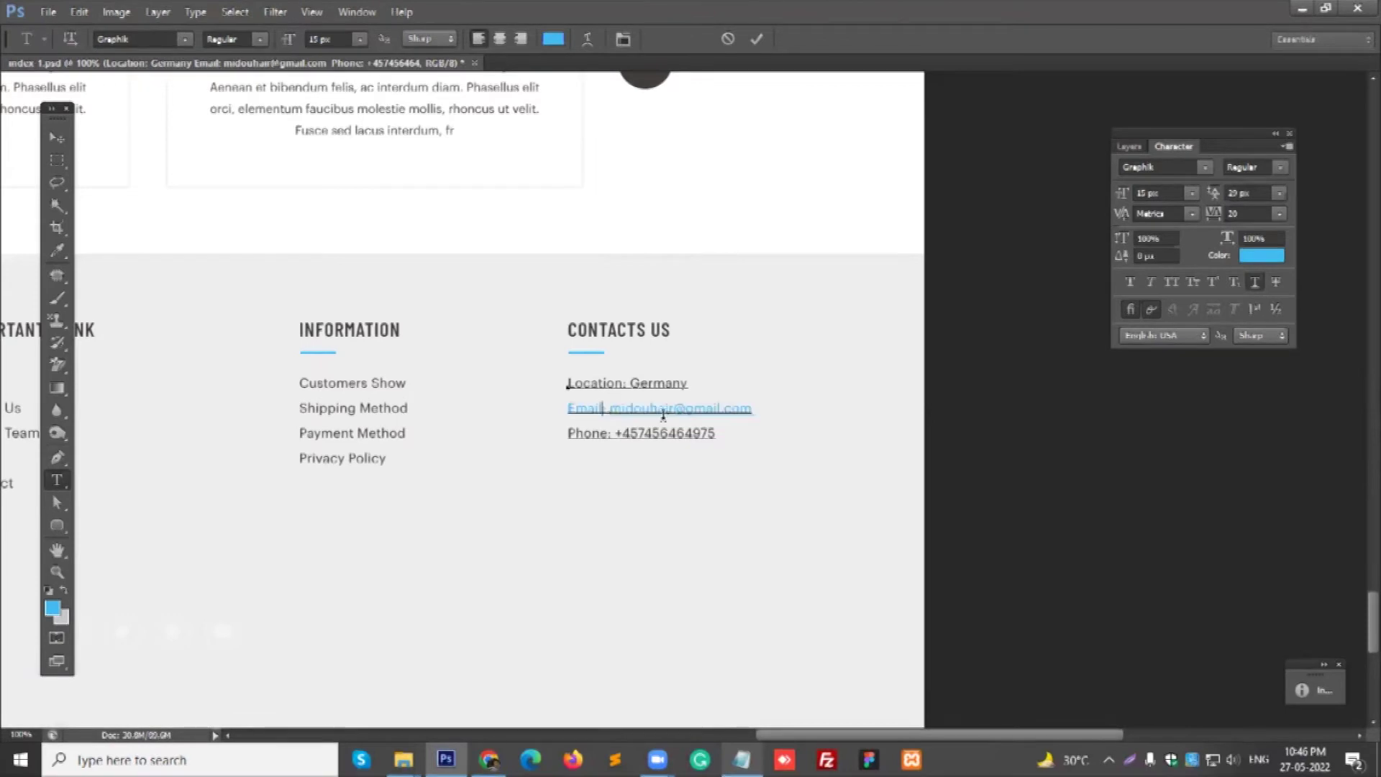
pyautogui.moveTo(610, 407); pyautogui.dragTo(767, 408)
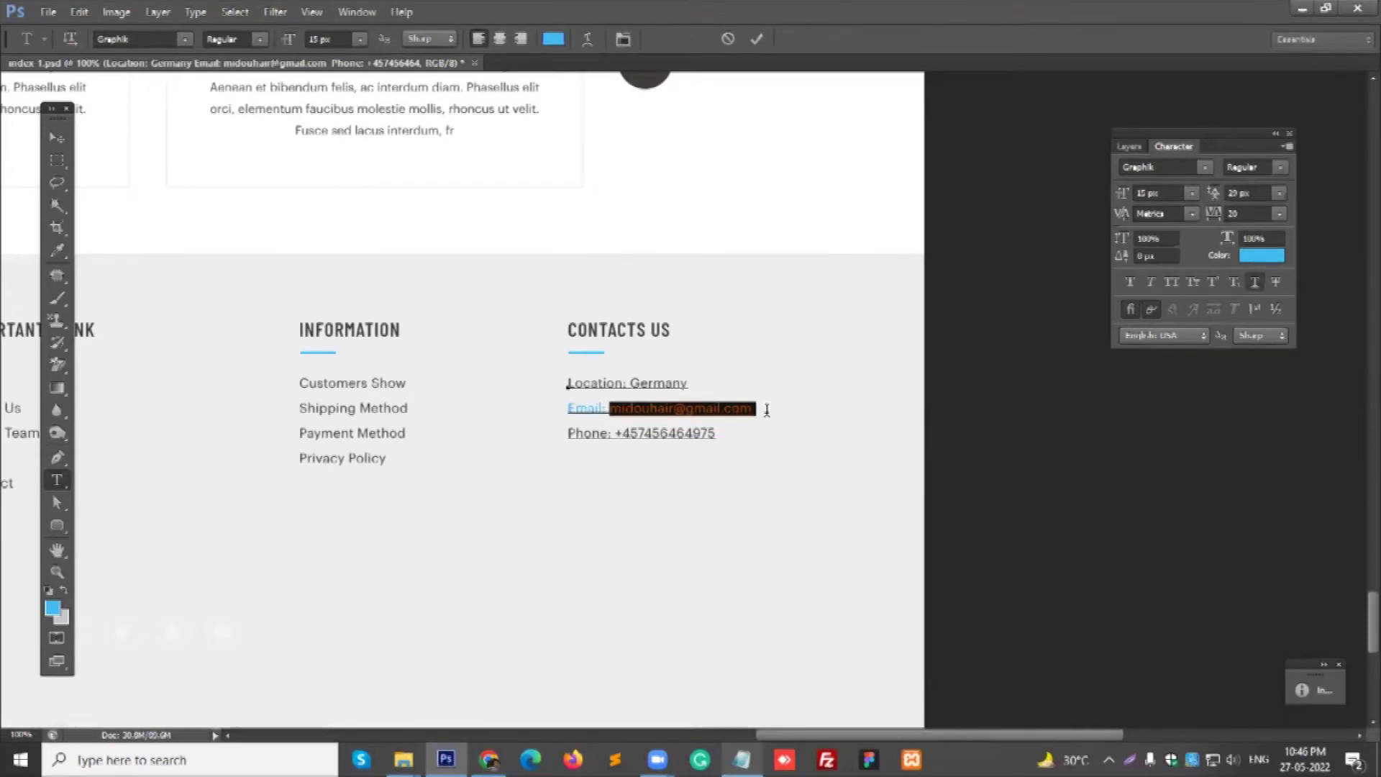
pyautogui.write('@gmail.com')
pyautogui.hotkey('ctrl', 'Return')
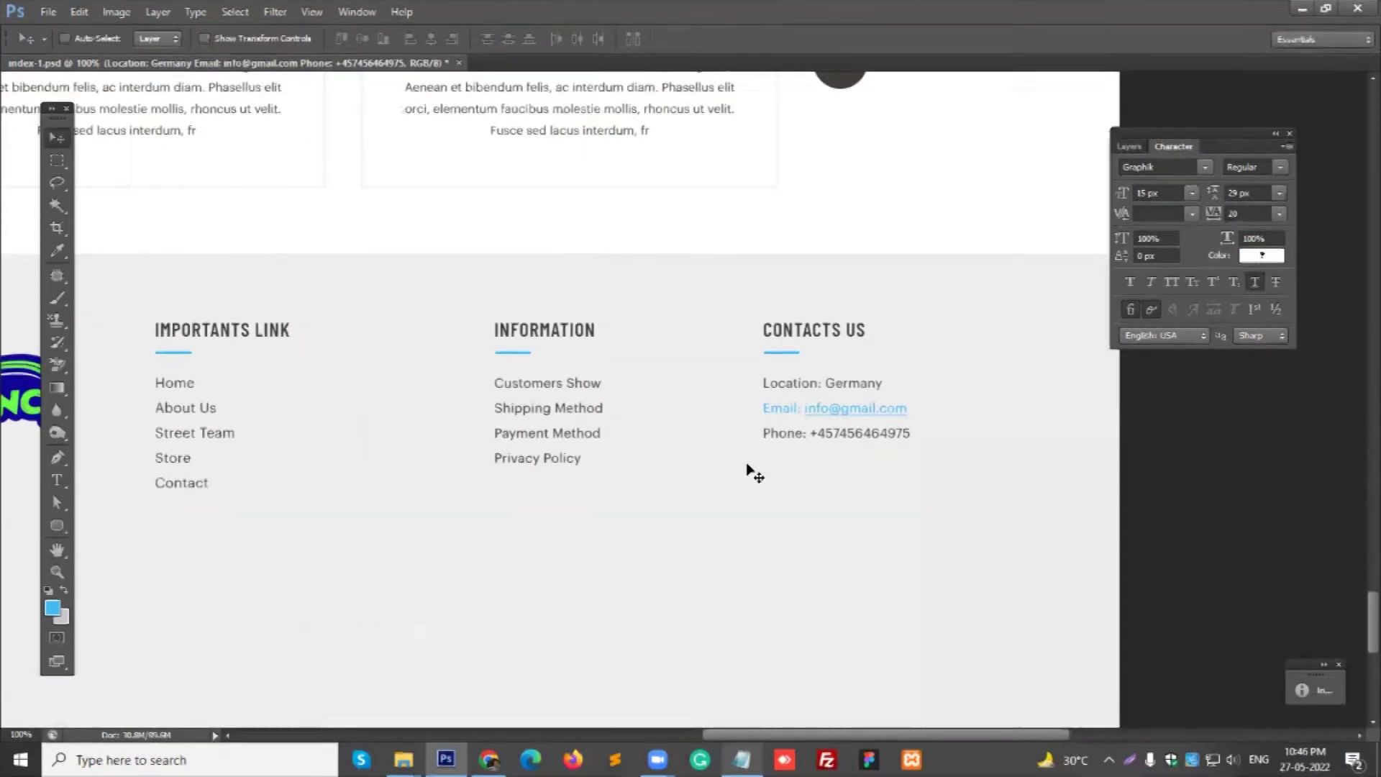
pyautogui.scroll(2, 1237, 399)
pyautogui.hotkey('ctrl', 's')
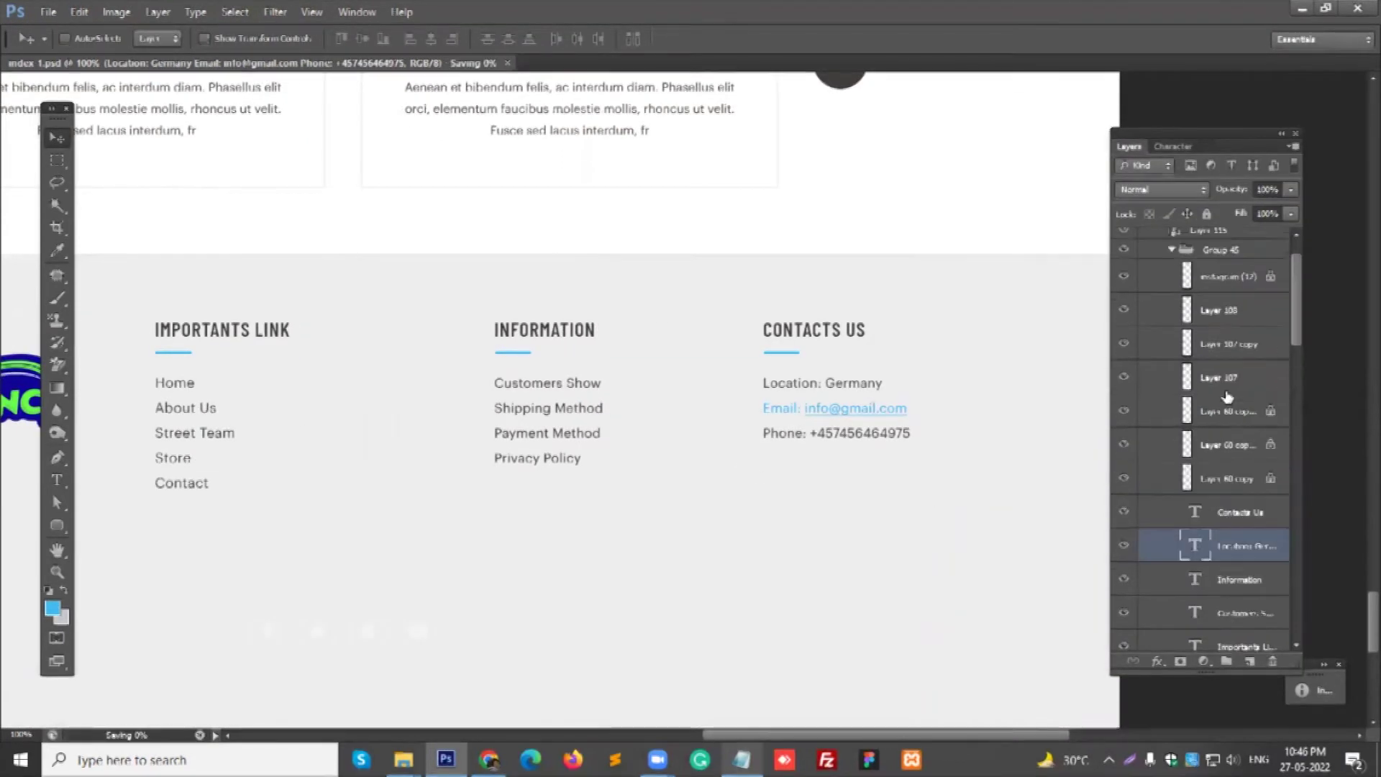
# - Set Layer 108's horizontal dividers to 50% opacity, with a dark grey background colour
pyautogui.click(1223, 310)
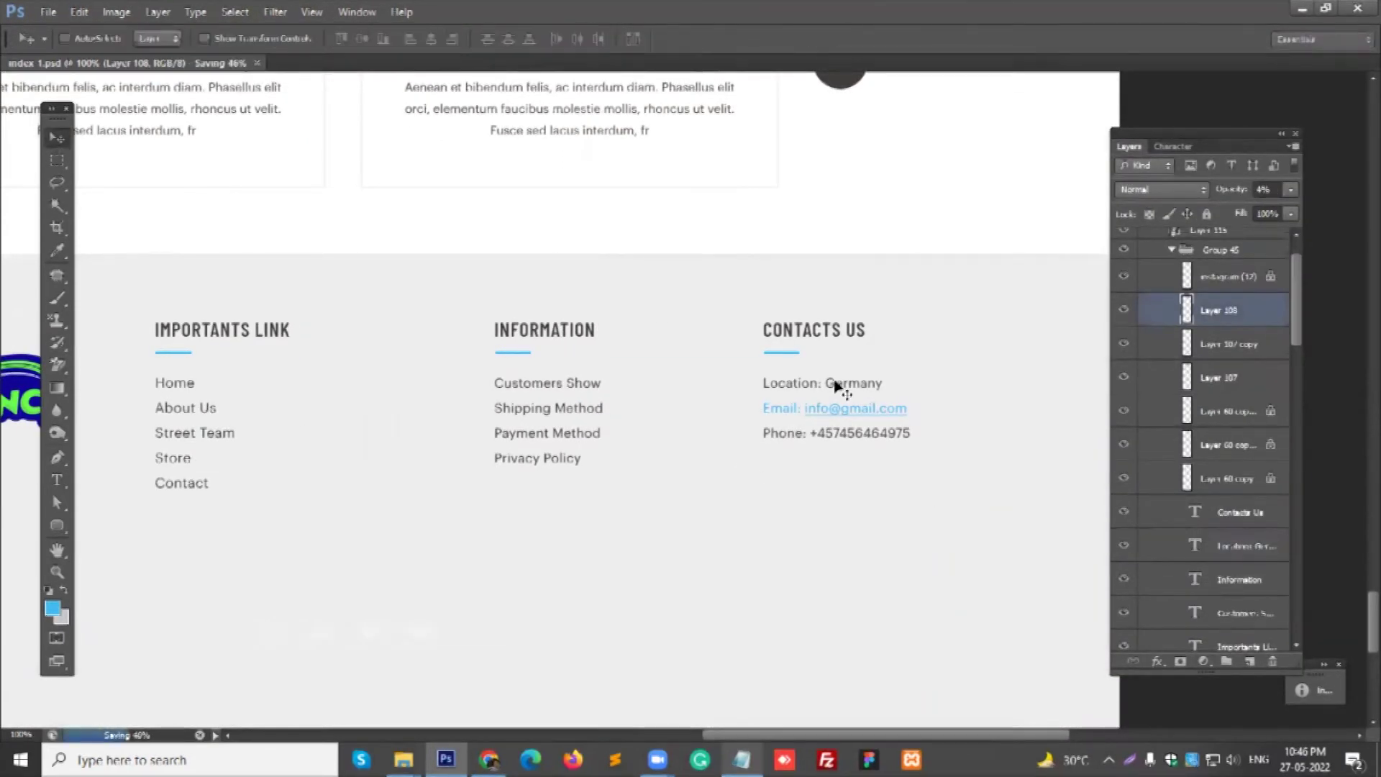
pyautogui.click(63, 617)
pyautogui.click(847, 640)
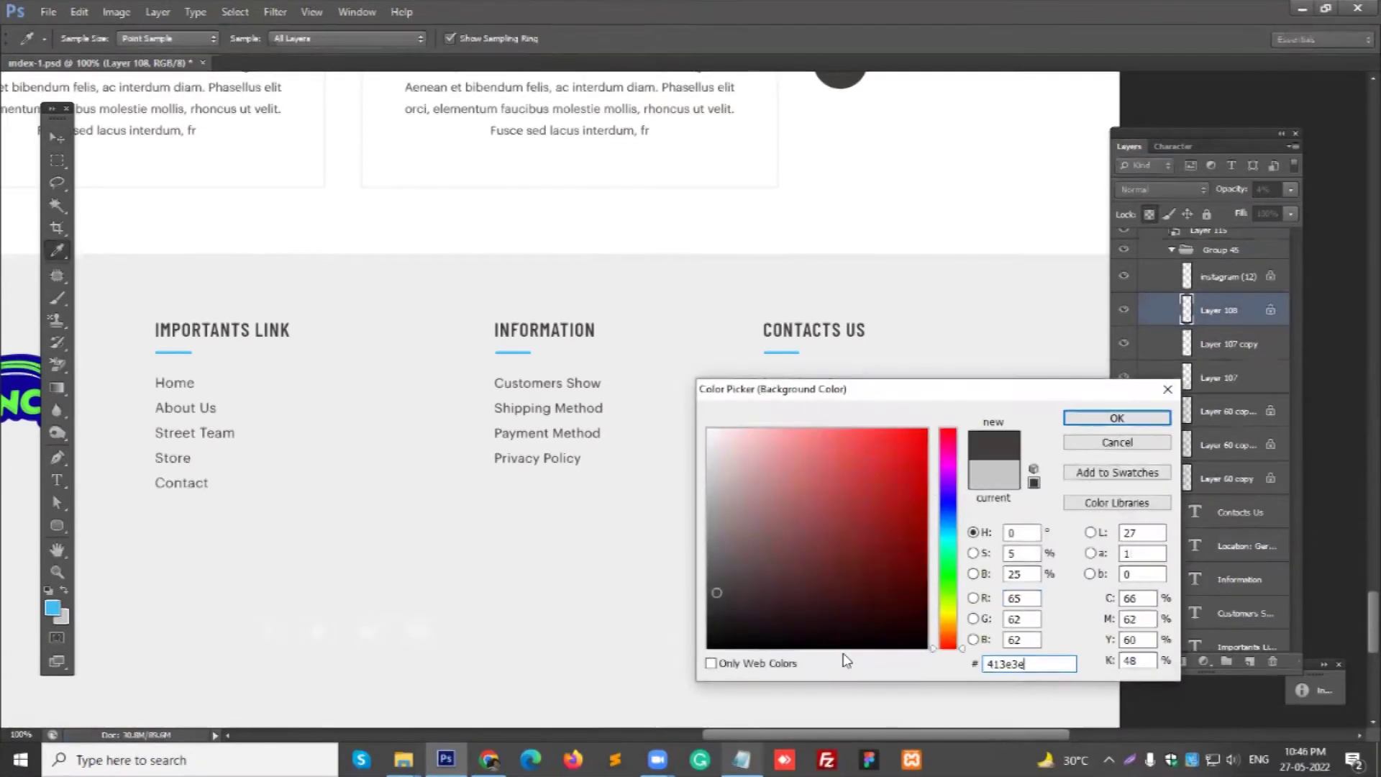
pyautogui.press('Return')
pyautogui.press('5')
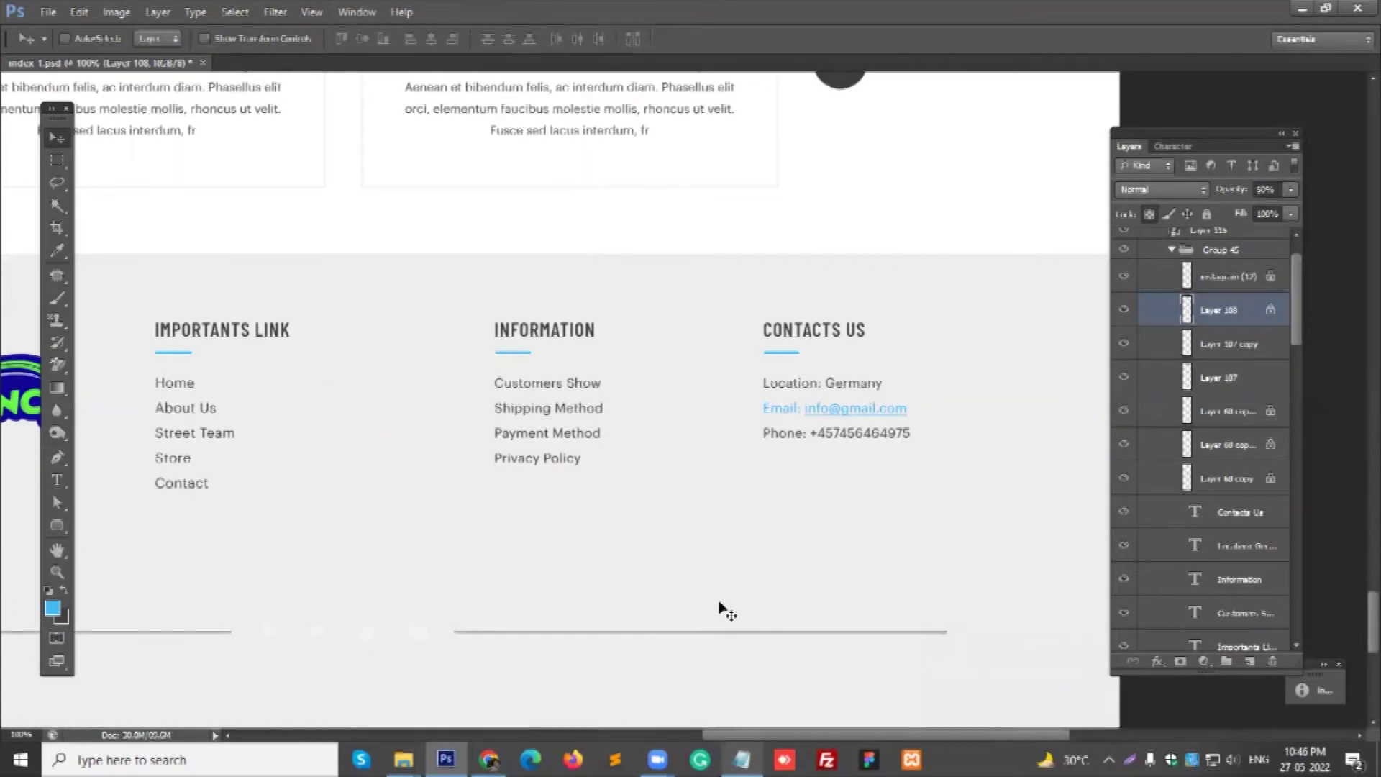
# - Set Layer 107 copy's vertical dividers to 10% opacity, preview the footer and save
pyautogui.click(1216, 345)
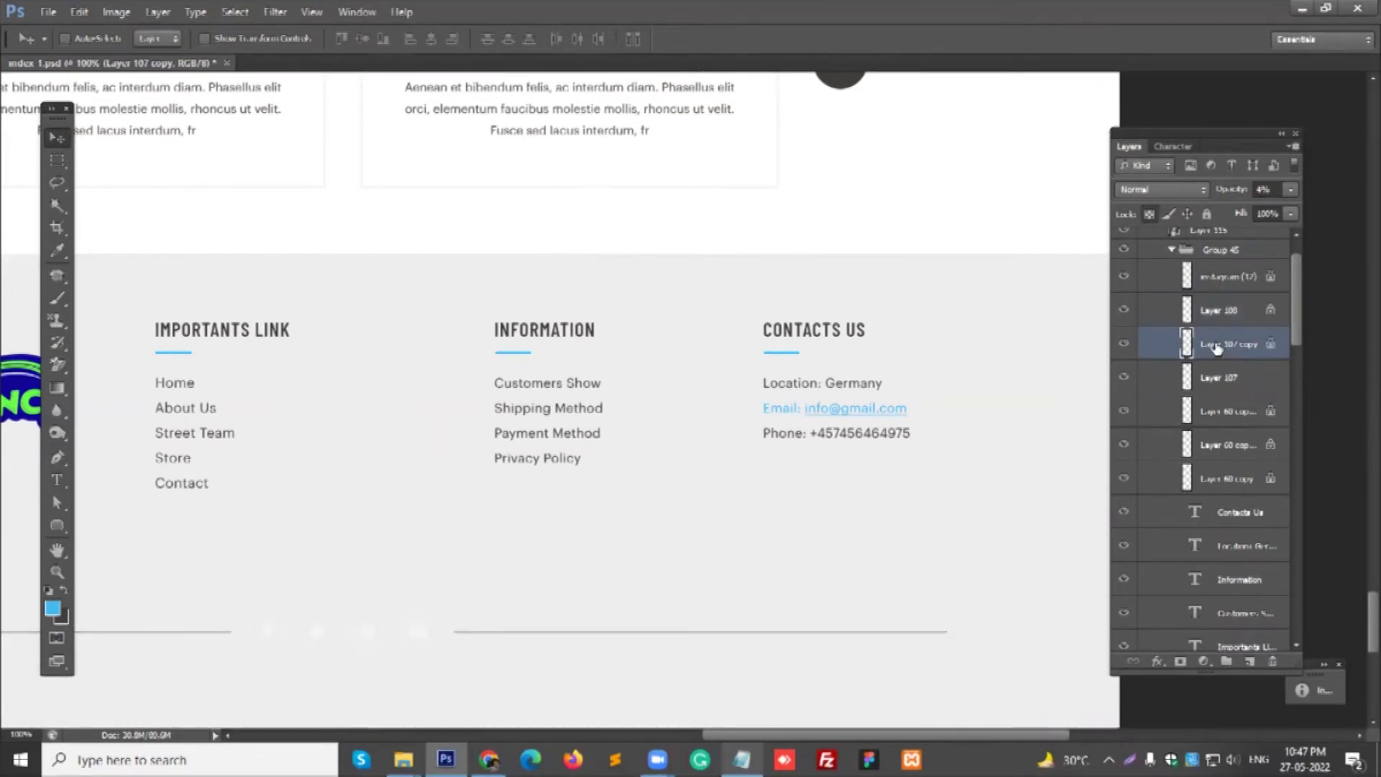
pyautogui.press('3')
pyautogui.press('1')
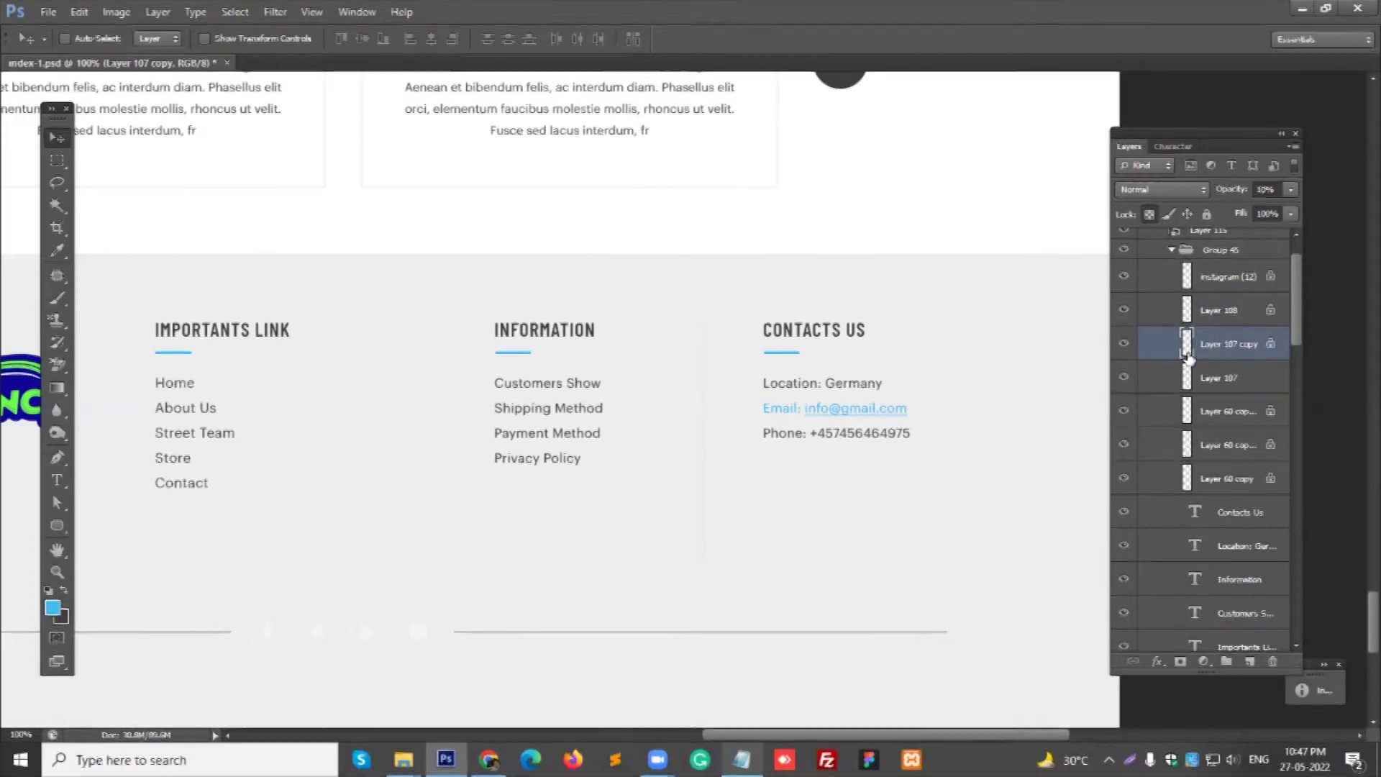
pyautogui.click(1243, 389)
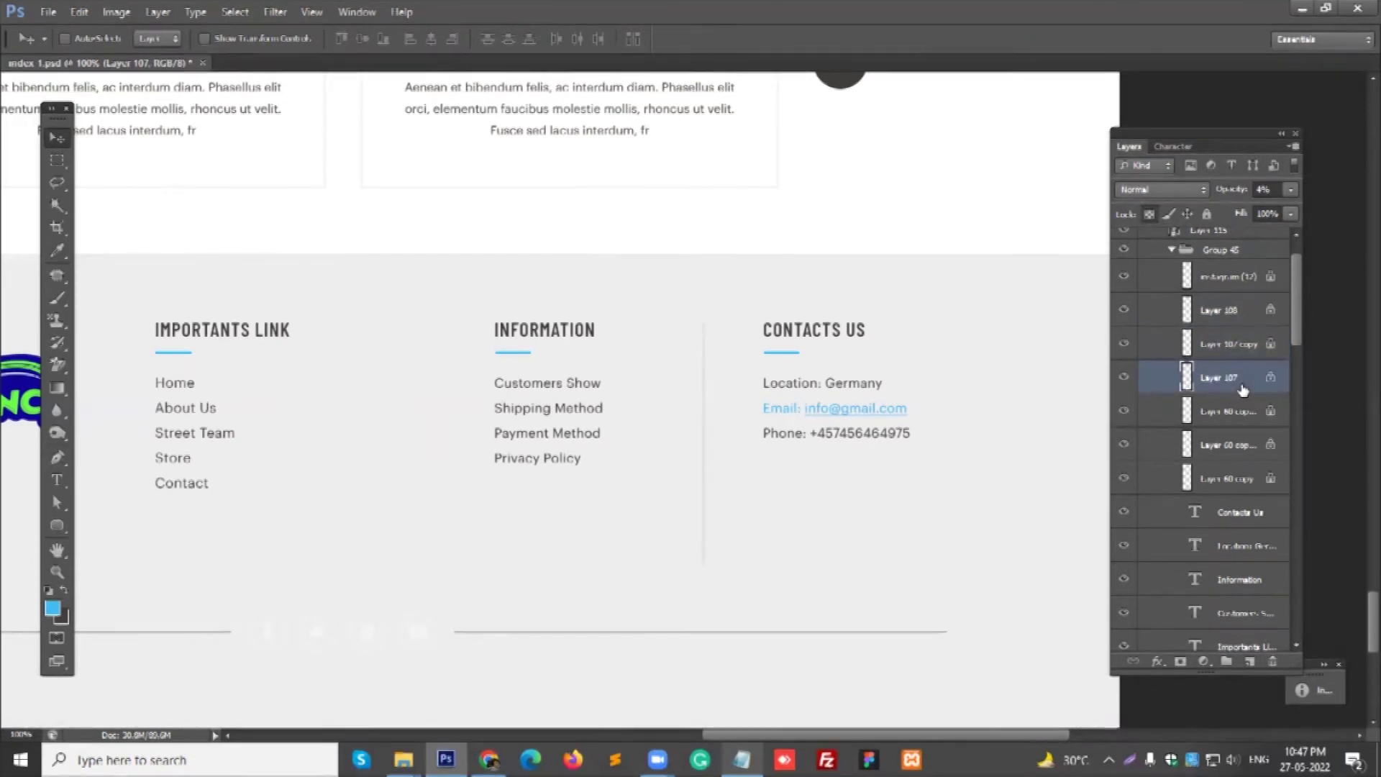
pyautogui.hscroll(-5, 832, 434)
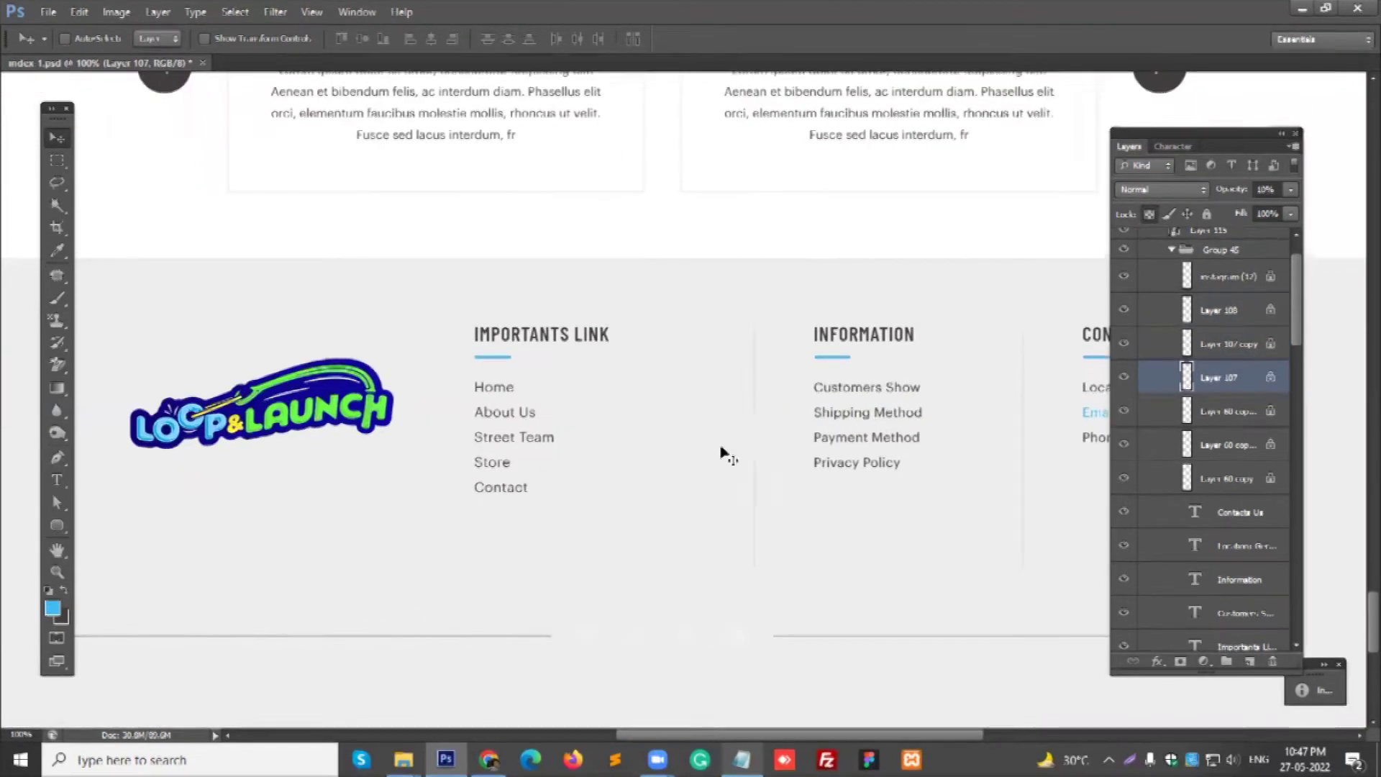
pyautogui.press('Tab')
pyautogui.hotkey('ctrl', 's')
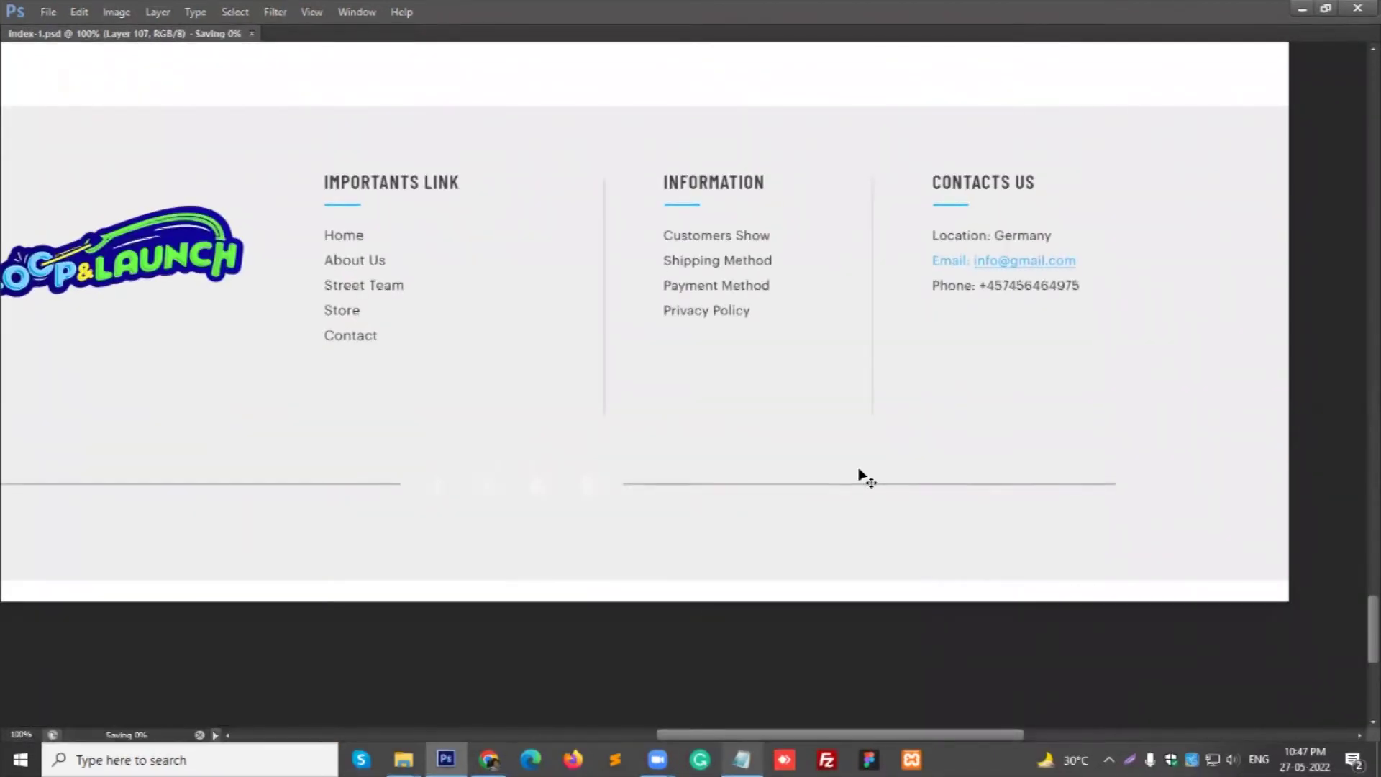
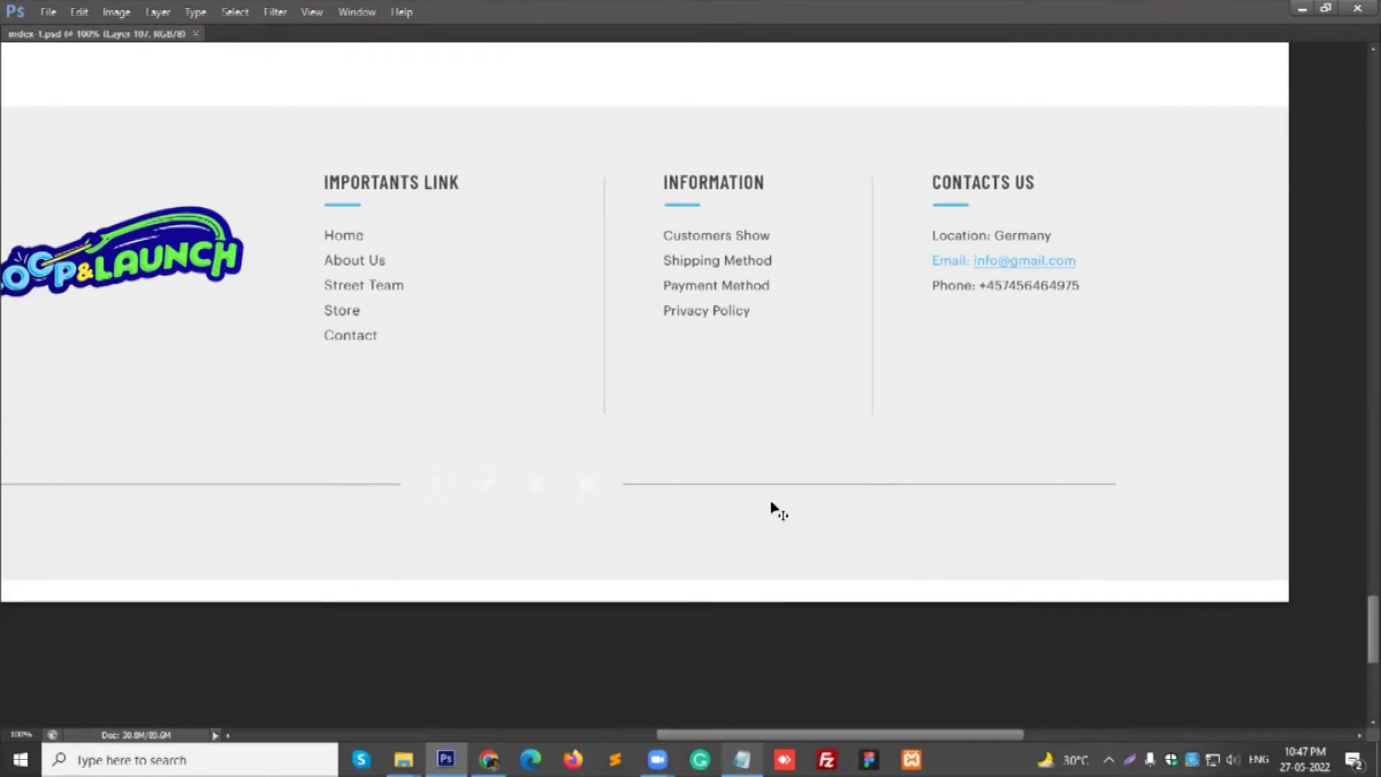
# - Stretch the footer's grey background layer further down
pyautogui.press('Tab')
pyautogui.keyDown('ctrl'); pyautogui.click(588, 540); pyautogui.keyUp('ctrl')
pyautogui.hotkey('ctrl', 't')
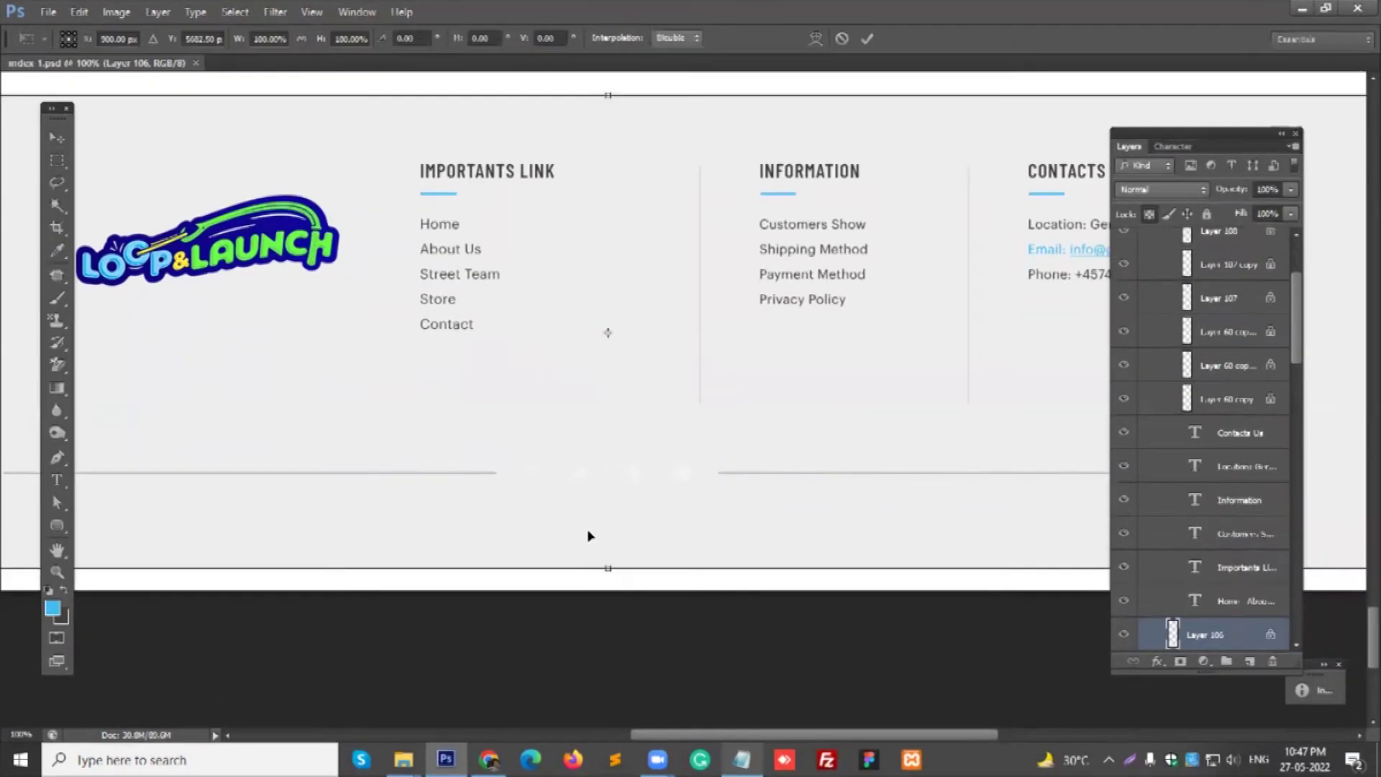
pyautogui.press('Return')
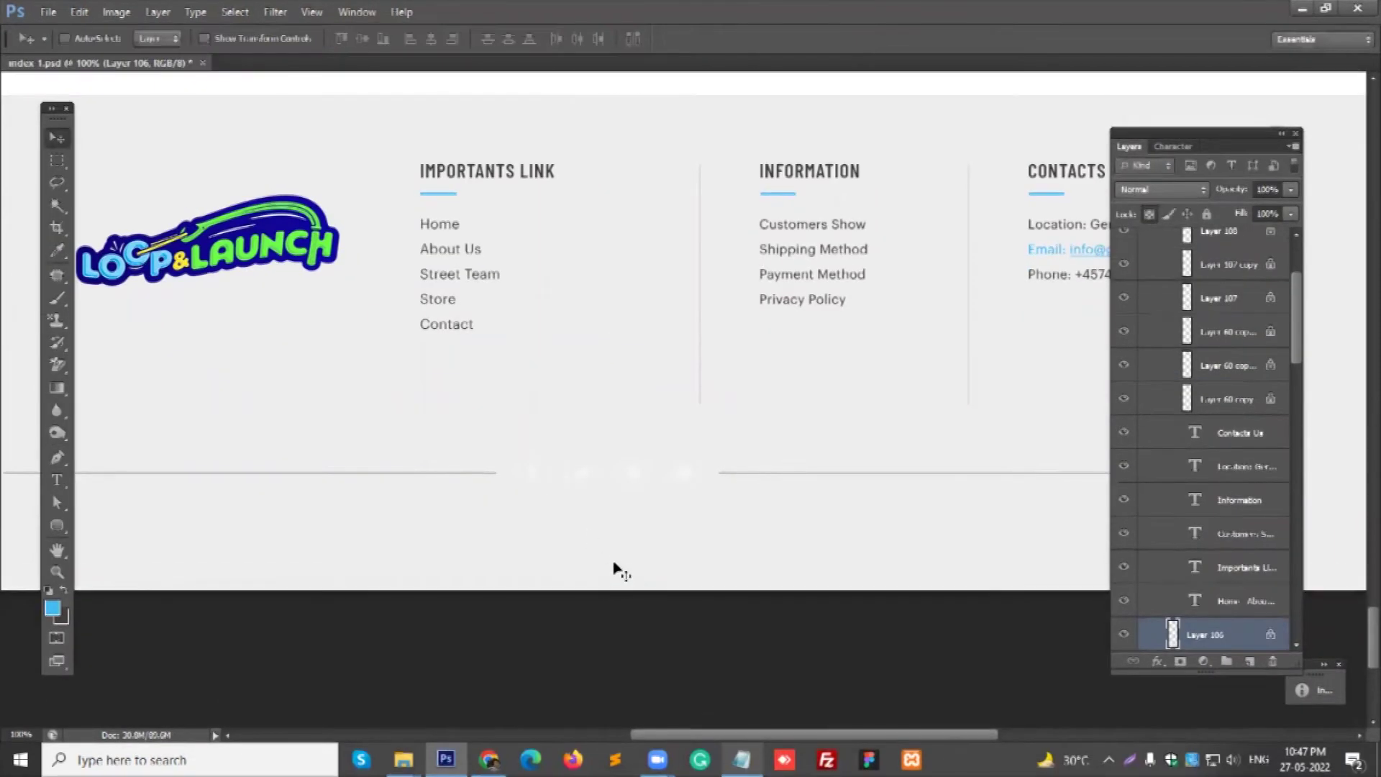
# - Move the footer group out of the testimonials group and save the document
pyautogui.scroll(-3, 1233, 502)
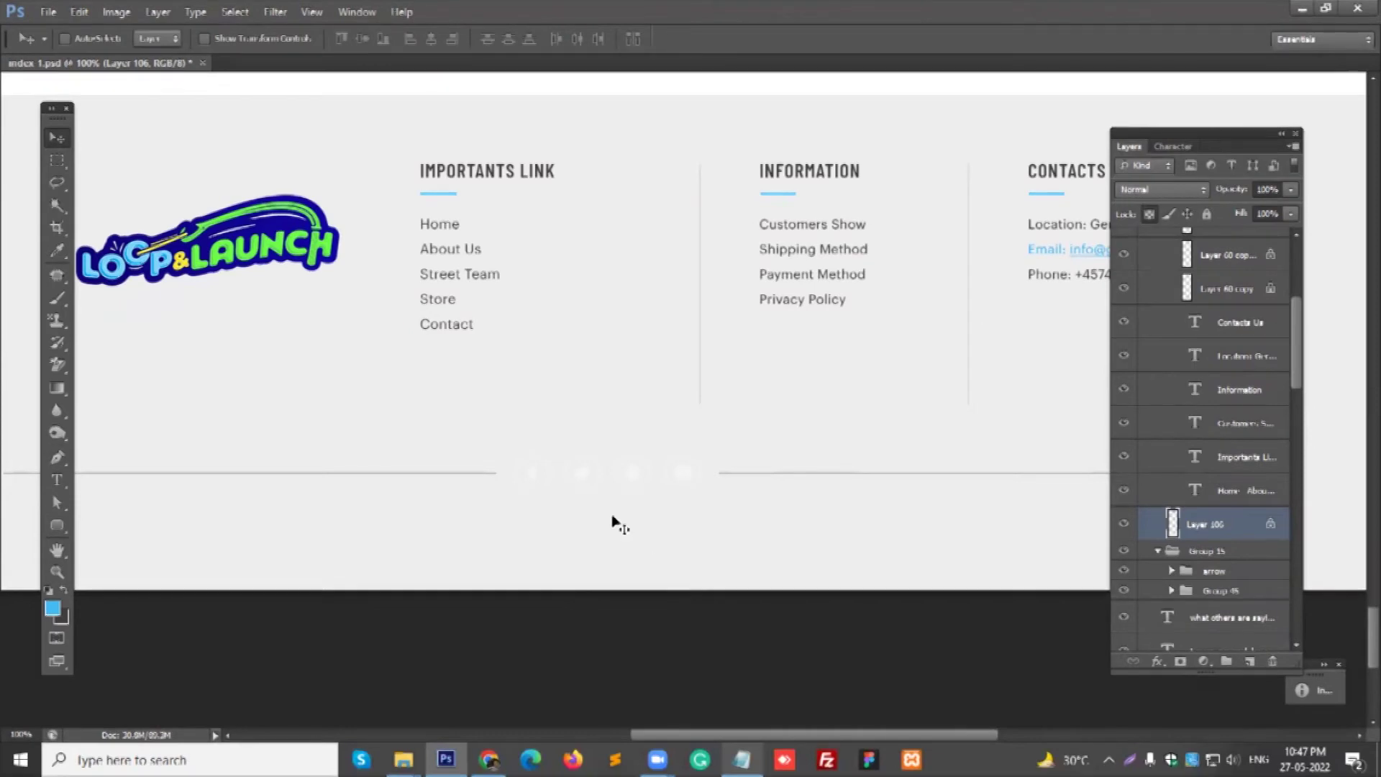
pyautogui.scroll(1, 863, 438)
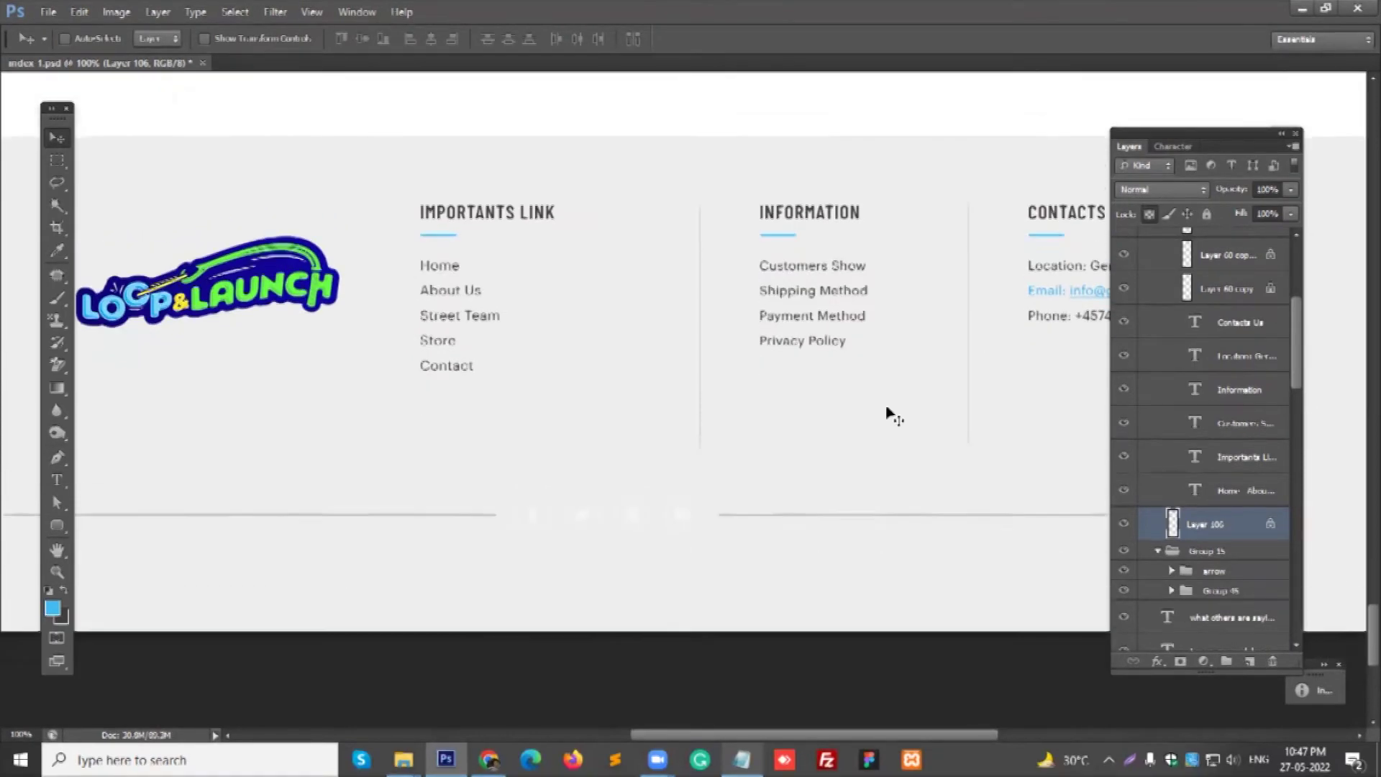
pyautogui.scroll(-1, 894, 417)
pyautogui.click(1197, 259)
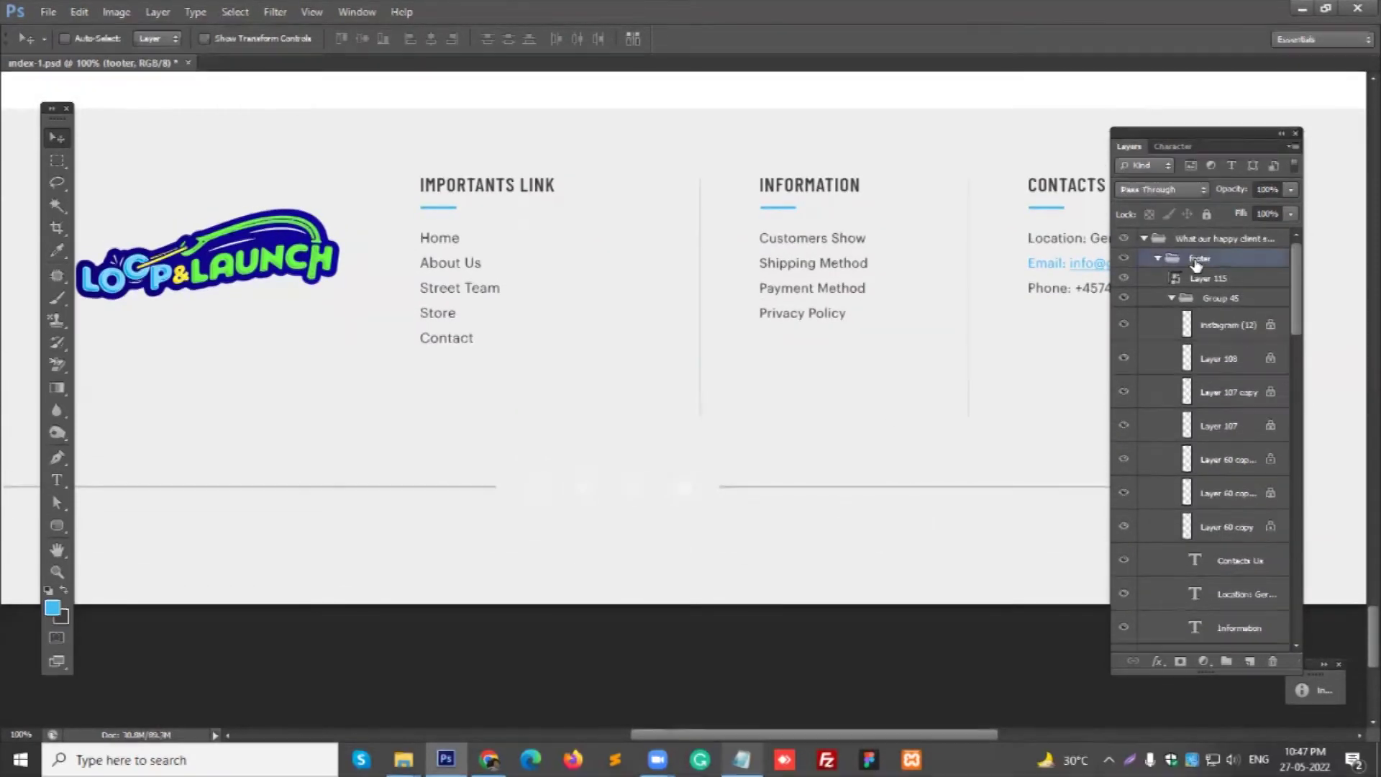
pyautogui.moveTo(1198, 261); pyautogui.dragTo(1198, 233)
pyautogui.scroll(-2, 935, 414)
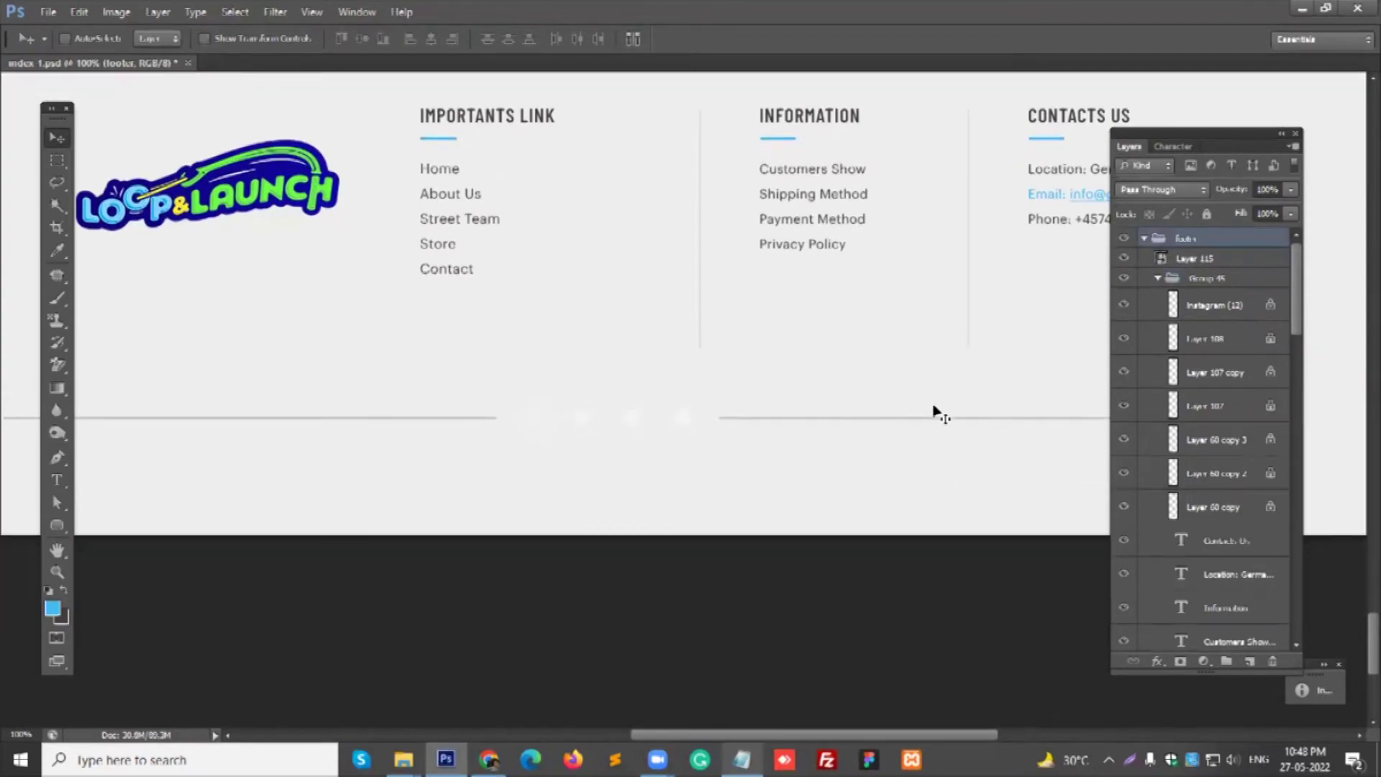
pyautogui.scroll(10, 935, 417)
pyautogui.scroll(6, 740, 530)
pyautogui.scroll(-14, 769, 432)
pyautogui.hscroll(-1, 771, 355)
pyautogui.scroll(-4, 758, 377)
pyautogui.hotkey('ctrl', 's')
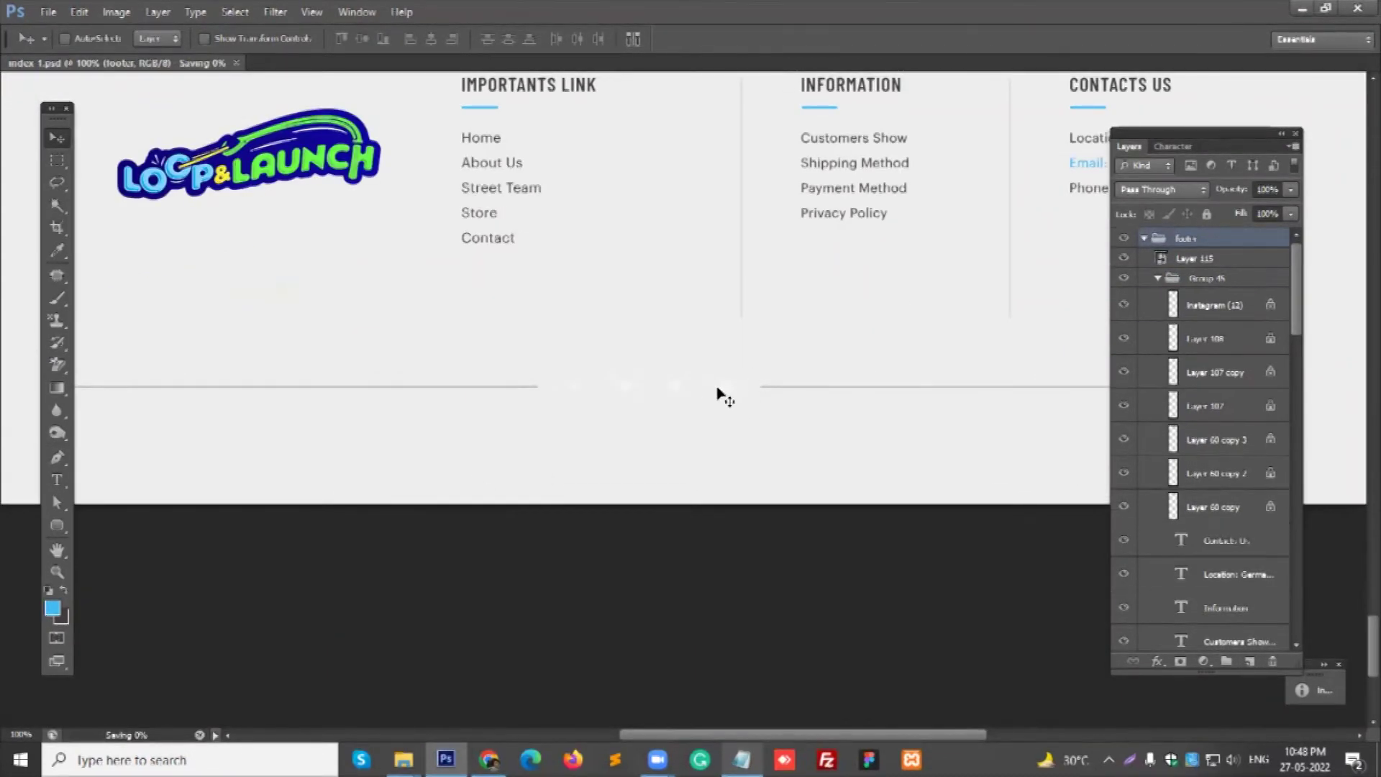
# - Move the Instagram social icons layer toward the footer logo
pyautogui.keyDown('ctrl'); pyautogui.click(717, 389); pyautogui.keyUp('ctrl')
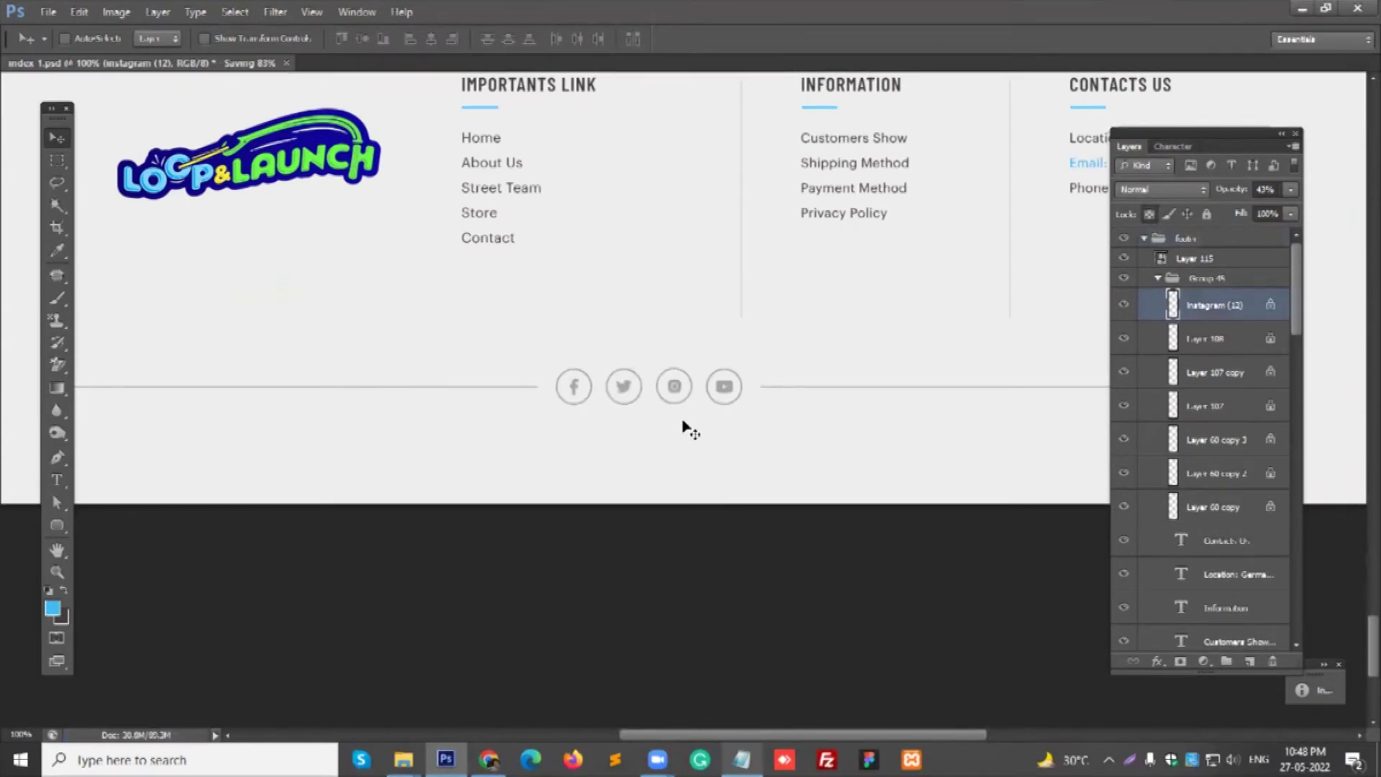
pyautogui.scroll(-1, 660, 435)
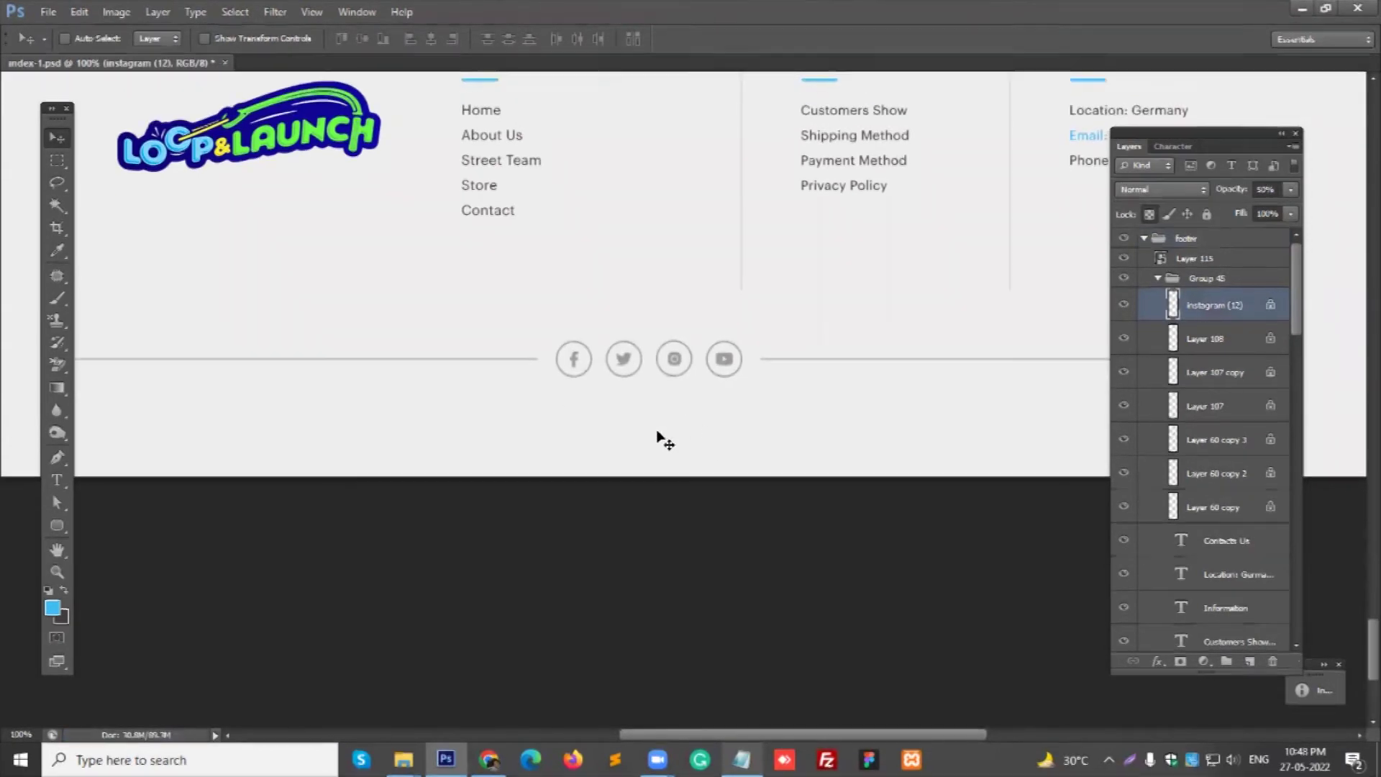
pyautogui.scroll(3, 662, 440)
pyautogui.press('Tab')
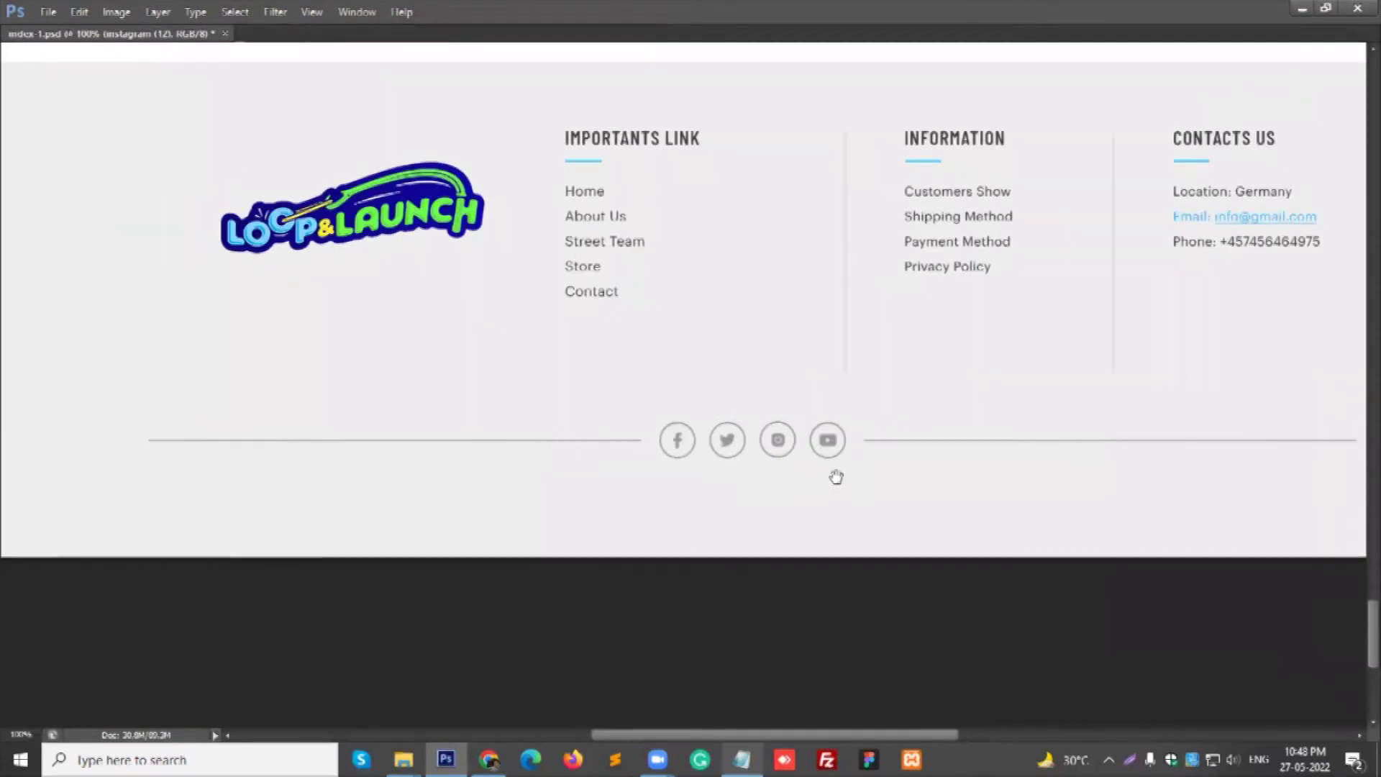
pyautogui.moveTo(728, 441)
pyautogui.mouseDown()
pyautogui.moveTo(360, 350)
pyautogui.moveTo(301, 300)
pyautogui.moveTo(336, 300)
pyautogui.mouseUp()
# - Shift the footer logo and social icons slightly right, then save
pyautogui.hotkey('ctrl', ';')
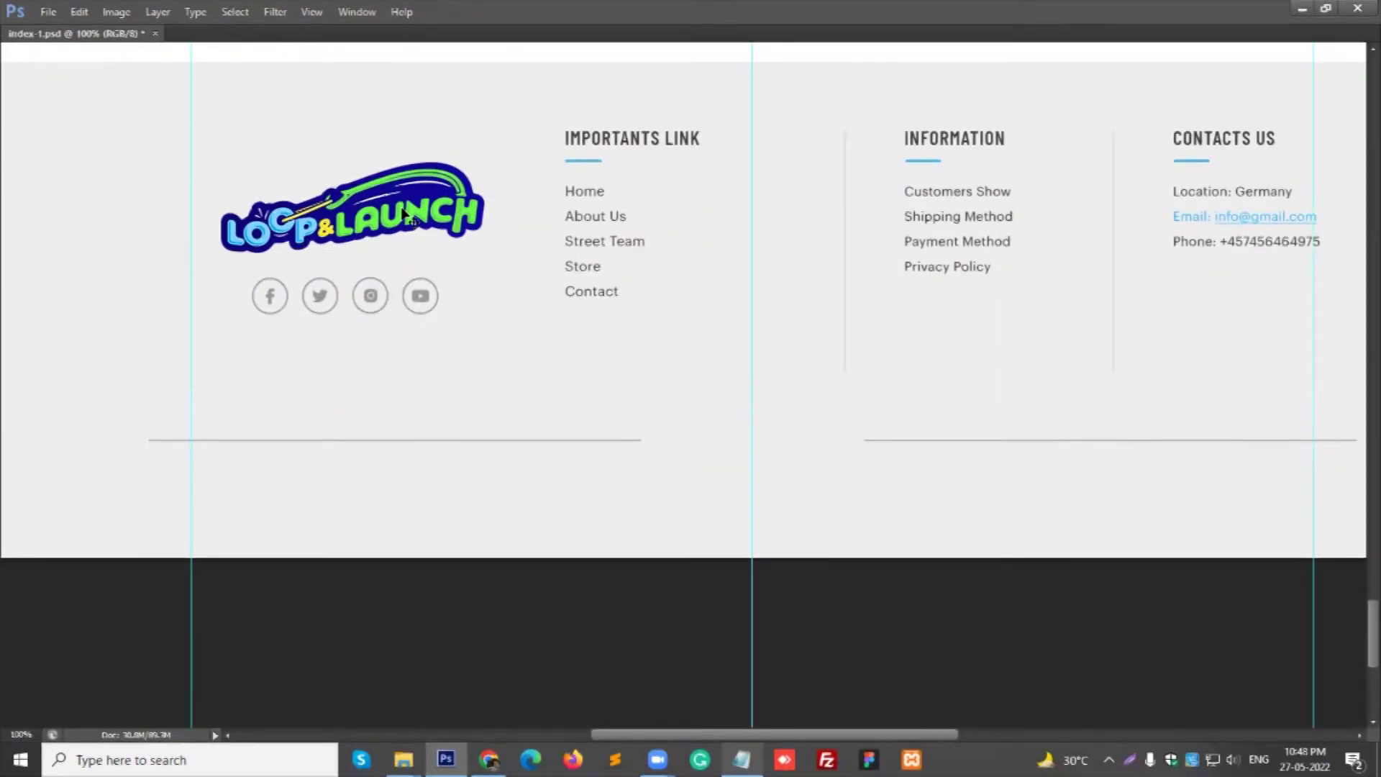
pyautogui.press('Tab')
pyautogui.press('m')
pyautogui.moveTo(191, 155); pyautogui.dragTo(563, 352)
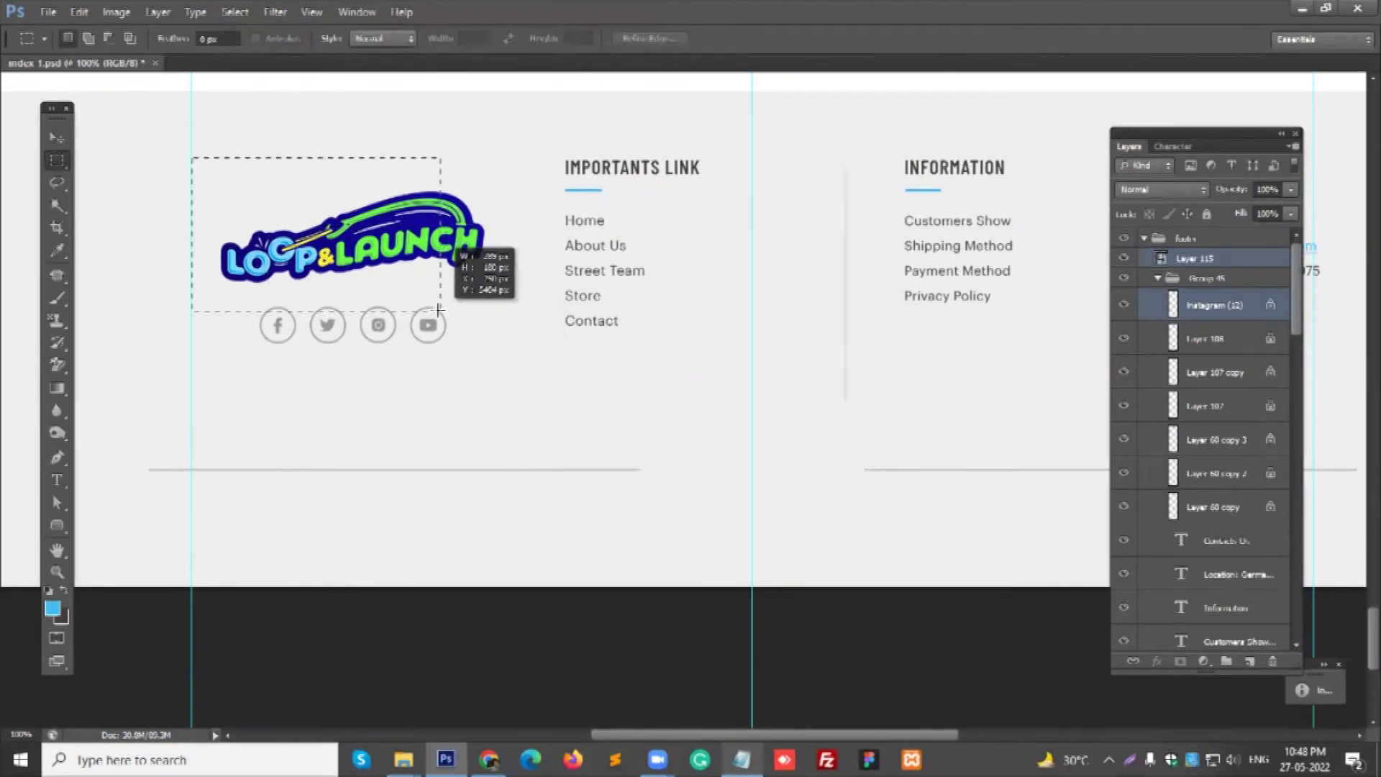
pyautogui.moveTo(433, 284); pyautogui.dragTo(459, 283)
pyautogui.press('v')
pyautogui.hotkey('ctrl', 'd')
pyautogui.hotkey('ctrl', ';')
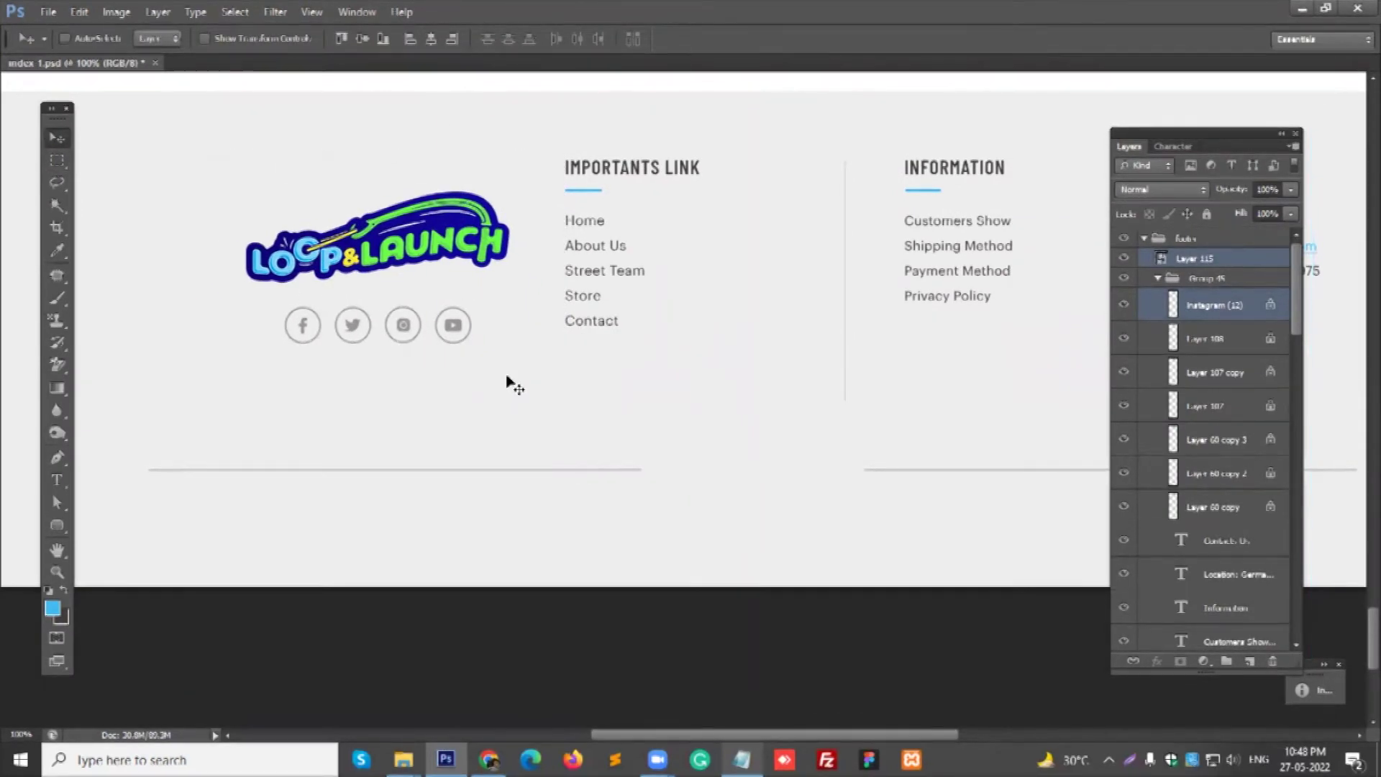
pyautogui.hotkey('ctrl', ';')
pyautogui.hotkey('ctrl', 's')
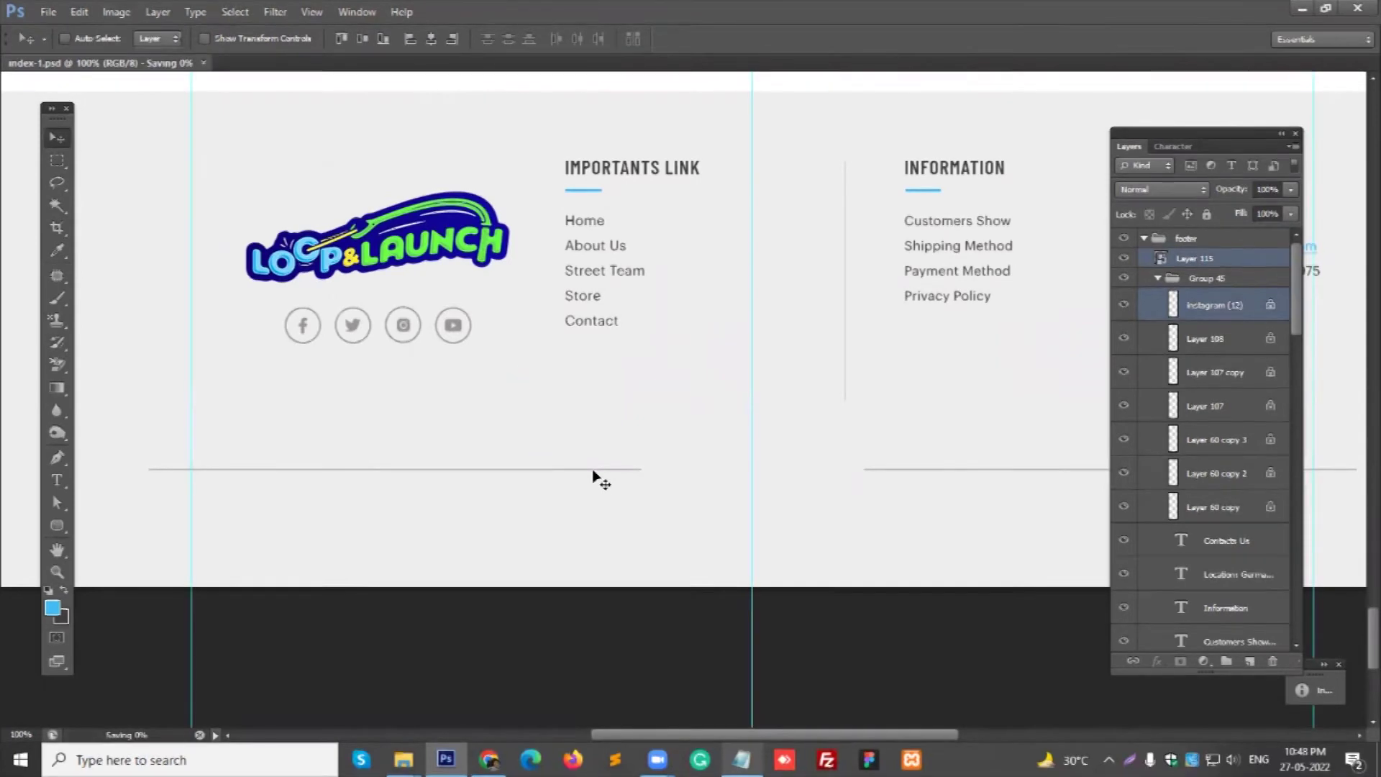
# - Delete the footer divider line layers
pyautogui.keyDown('ctrl'); pyautogui.click(595, 471); pyautogui.keyUp('ctrl')
pyautogui.press('Delete')
pyautogui.hotkey('ctrl', ';')
pyautogui.moveTo(886, 413); pyautogui.dragTo(613, 475)
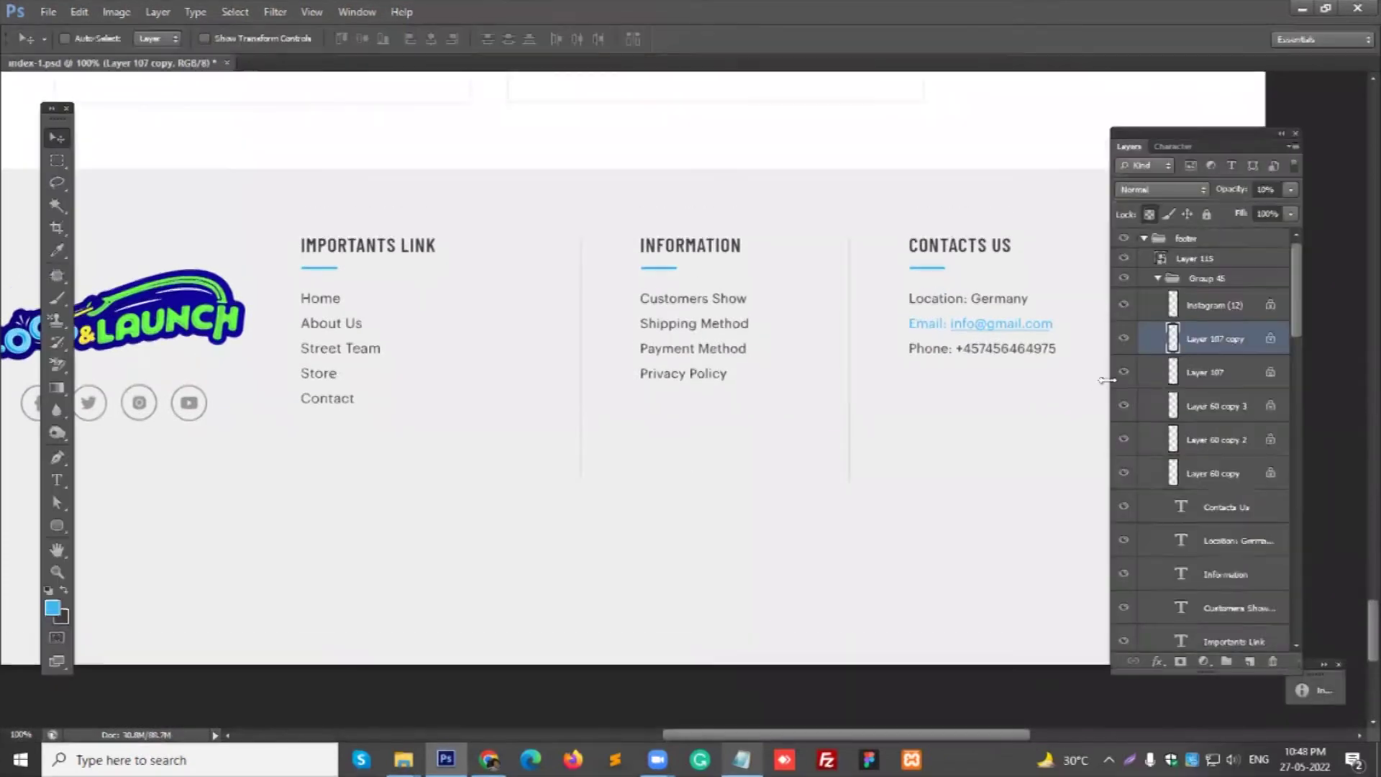
pyautogui.keyDown('shift'); pyautogui.click(1230, 372); pyautogui.keyUp('shift')
pyautogui.press('Delete')
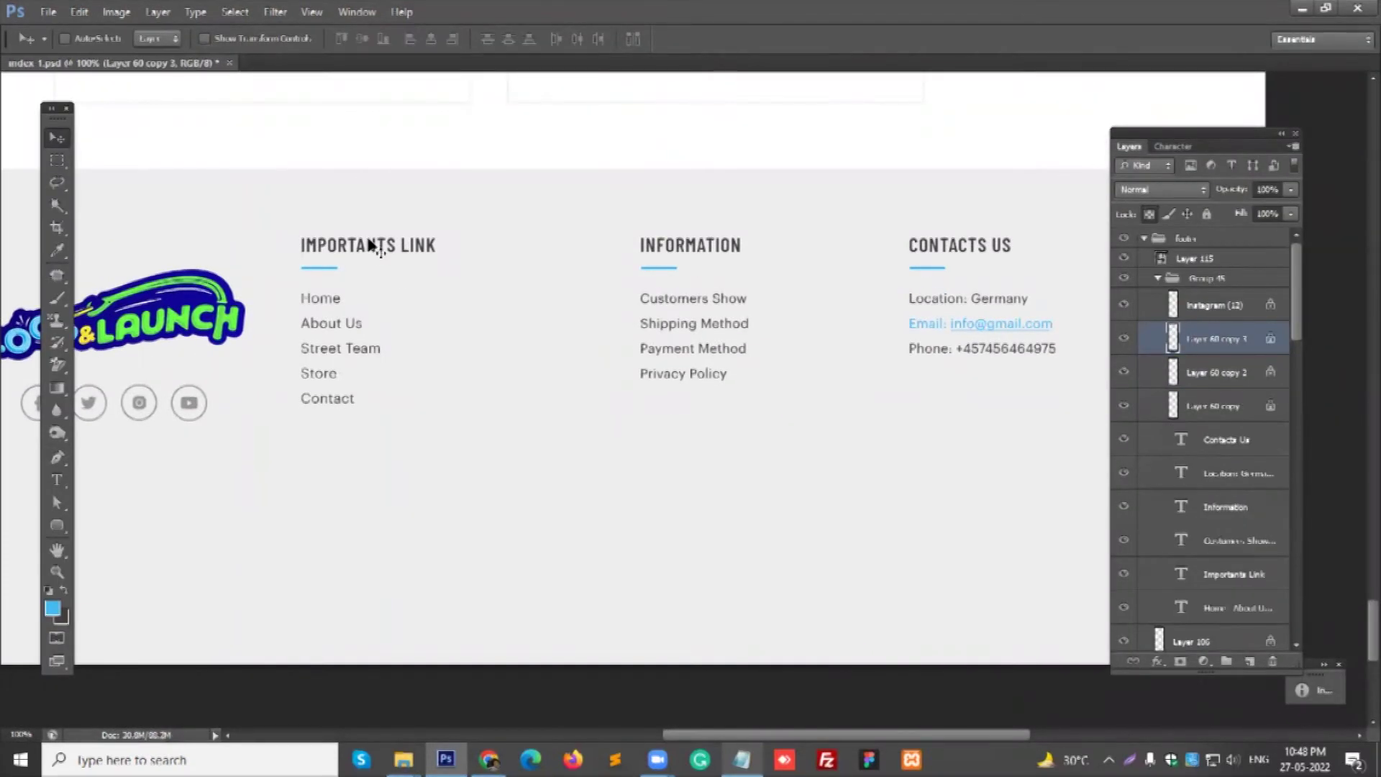
# - Shift the IMPORTANTS LINK and INFORMATION link columns to the right
pyautogui.keyDown('ctrl'); pyautogui.click(368, 250); pyautogui.keyUp('ctrl')
pyautogui.keyDown('ctrl'); pyautogui.keyDown('shift'); pyautogui.click(331, 271); pyautogui.keyUp('shift'); pyautogui.keyUp('ctrl')
pyautogui.keyDown('ctrl'); pyautogui.keyDown('shift'); pyautogui.click(348, 300); pyautogui.keyUp('shift'); pyautogui.keyUp('ctrl')
pyautogui.moveTo(348, 299); pyautogui.dragTo(441, 284)
pyautogui.hotkey('ctrl', 'z')
pyautogui.keyDown('ctrl'); pyautogui.click(630, 338); pyautogui.keyUp('ctrl')
pyautogui.moveTo(296, 223); pyautogui.dragTo(388, 410)
pyautogui.moveTo(360, 348); pyautogui.dragTo(451, 353)
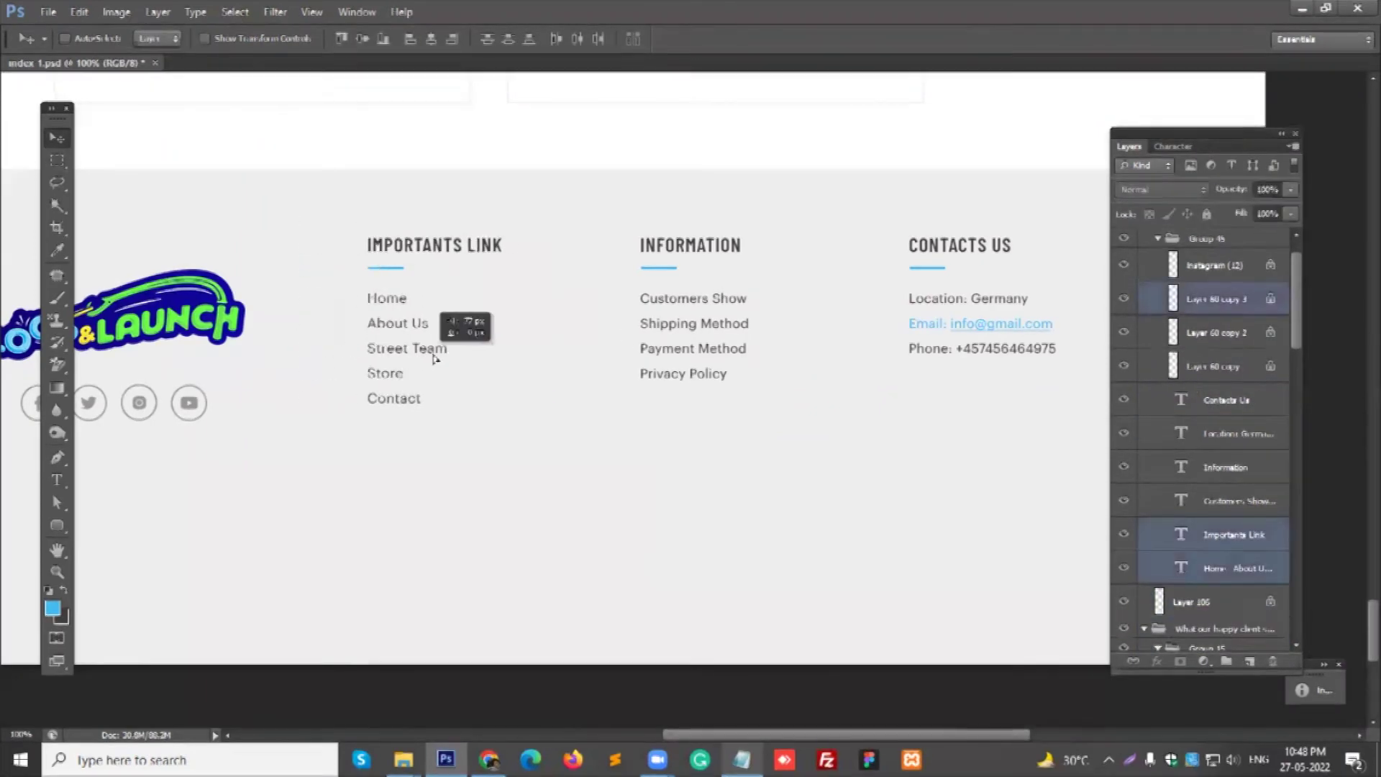
pyautogui.moveTo(719, 442); pyautogui.dragTo(780, 450)
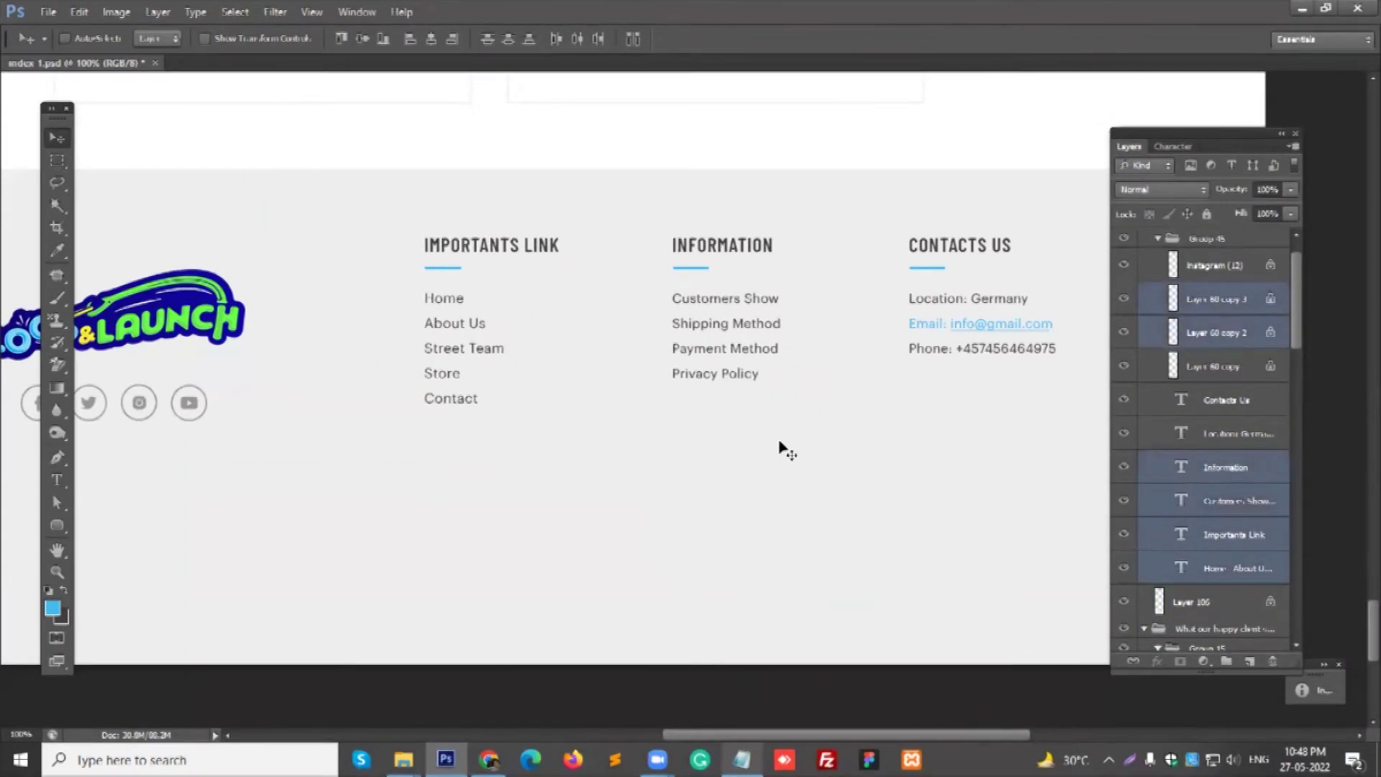
pyautogui.moveTo(232, 430)
pyautogui.mouseDown()
pyautogui.moveTo(426, 429)
pyautogui.moveTo(480, 407)
pyautogui.mouseUp()
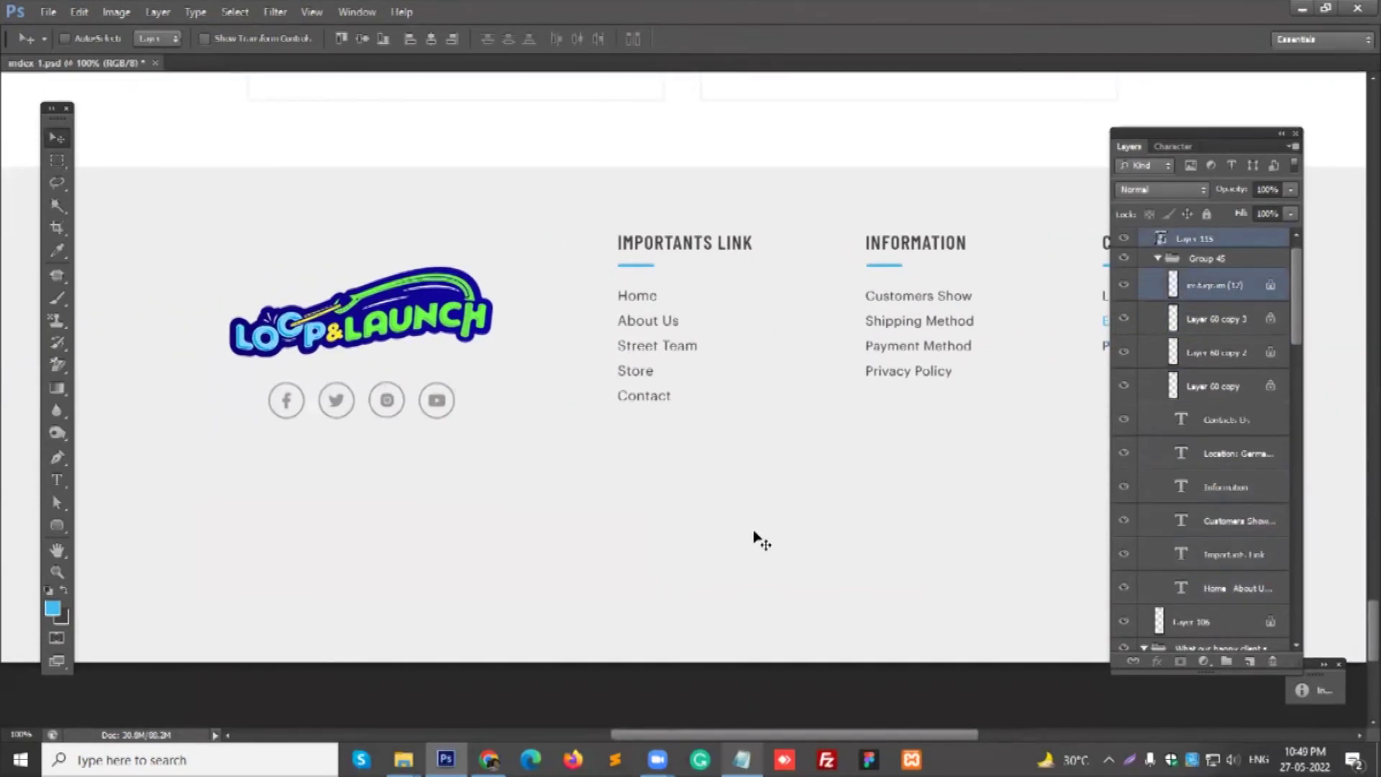
# - Change a line in the footer link list to 'Street Team'
pyautogui.press('c')
pyautogui.press('v')
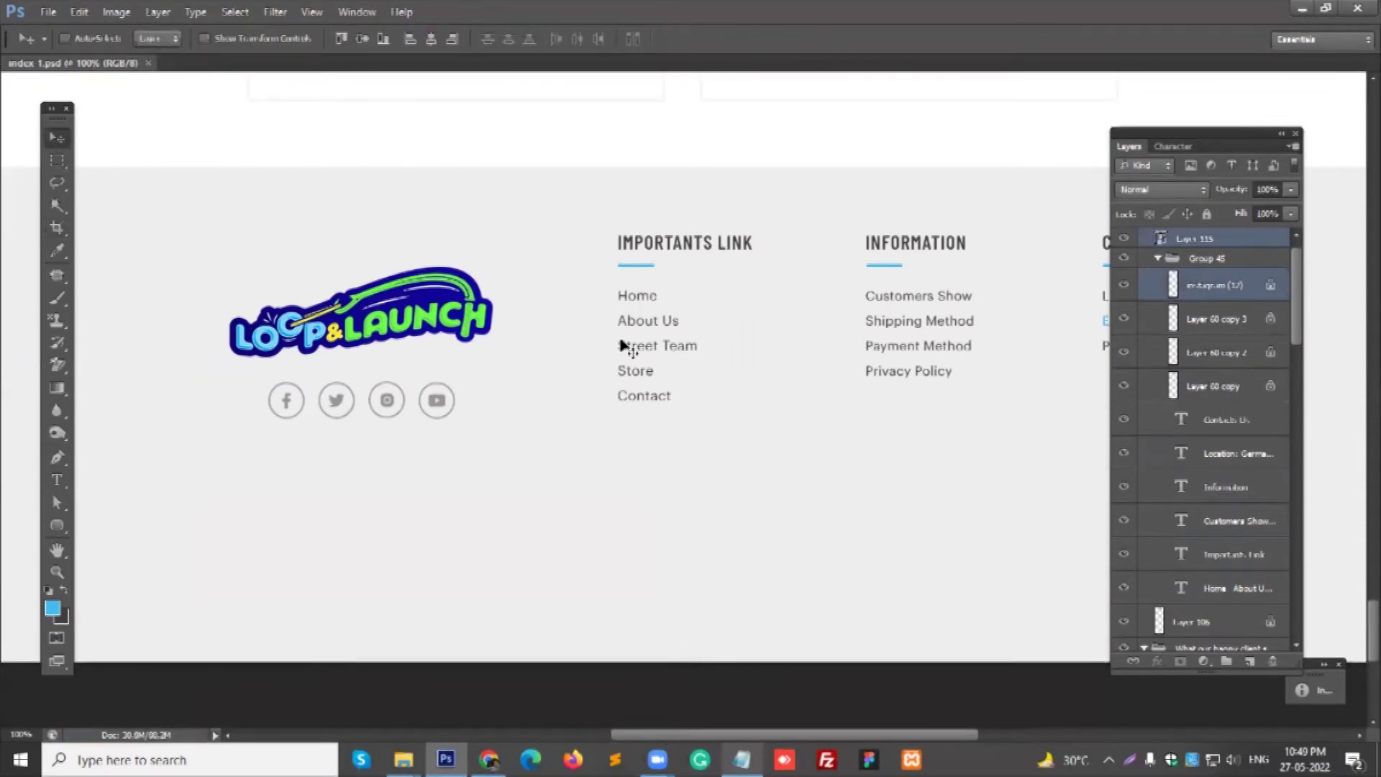
pyautogui.keyDown('ctrl'); pyautogui.click(629, 346); pyautogui.keyUp('ctrl')
pyautogui.press('t')
pyautogui.tripleClick(650, 345)
pyautogui.write('Street Team')
pyautogui.click(456, 487)
# - Add a 'Street Team' text line below the footer social icons
pyautogui.hotkey('ctrl', ';')
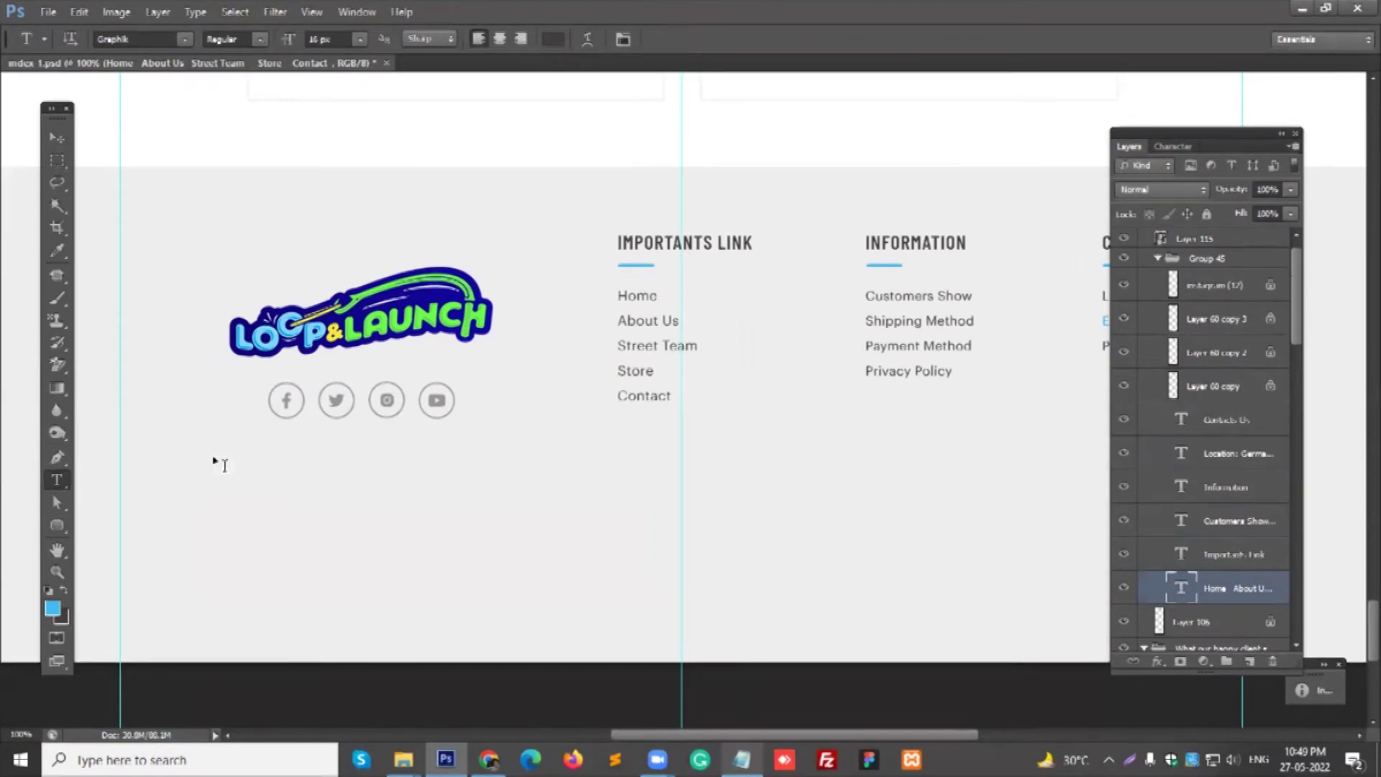
pyautogui.click(202, 447)
pyautogui.write('Street Team')
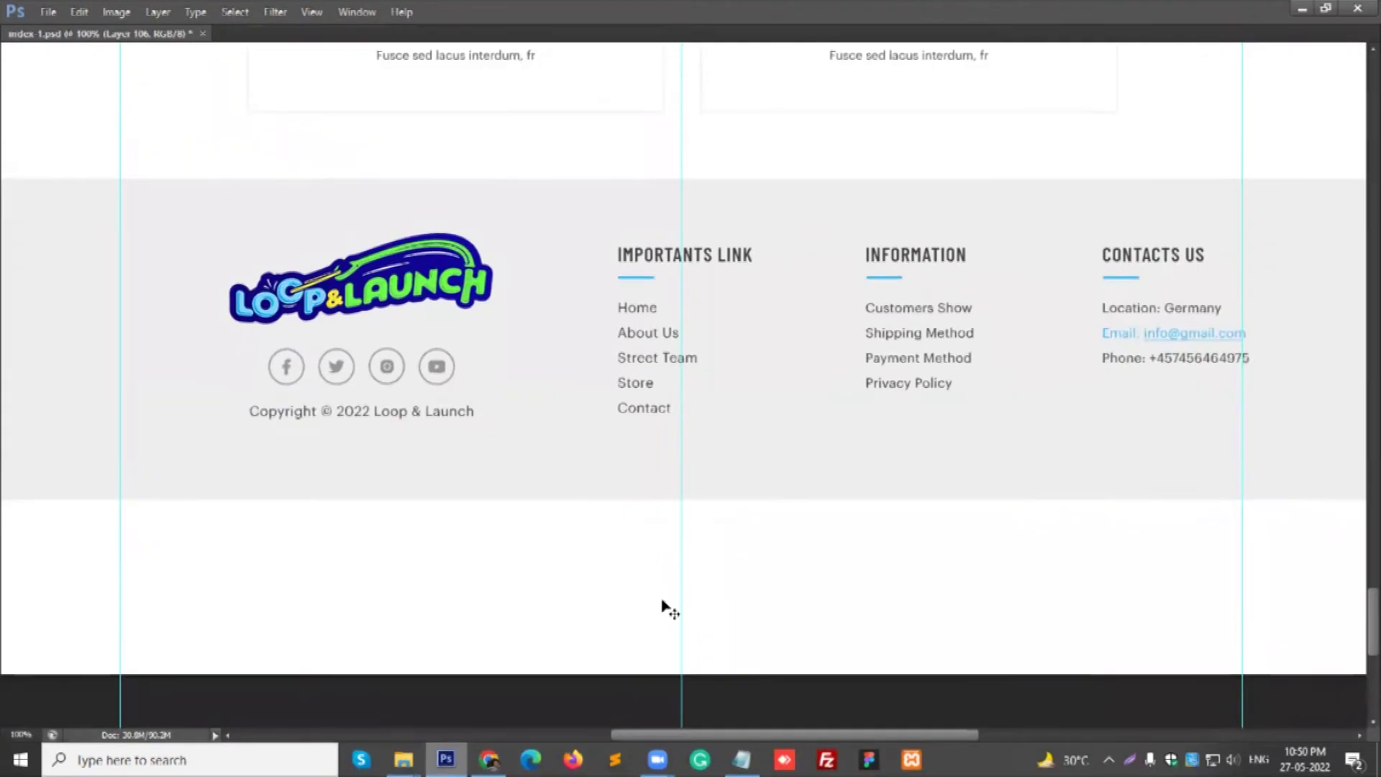
# - Re-crop the canvas so it ends at the footer, and save
pyautogui.hotkey('ctrl', '0')
pyautogui.hotkey('ctrl', 'a')
pyautogui.hotkey('ctrl', 's')
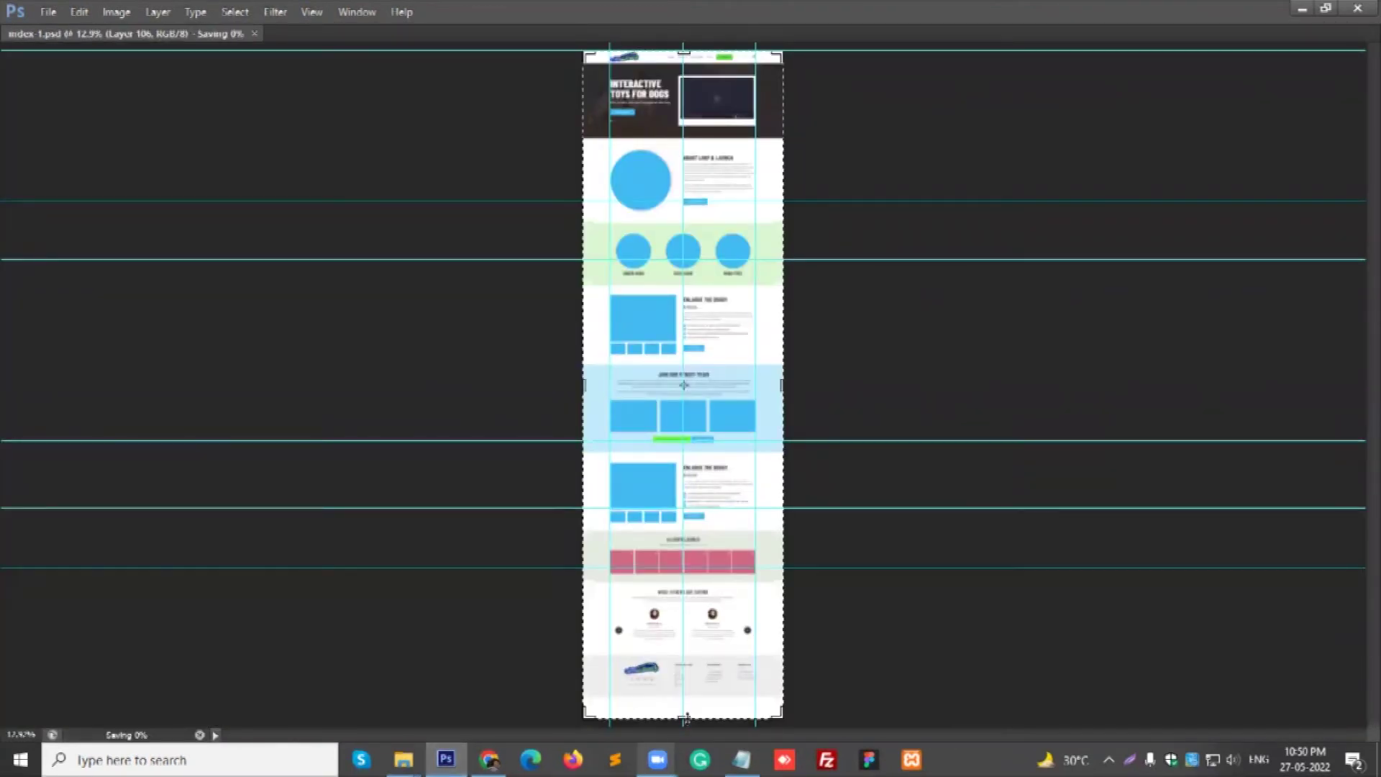
pyautogui.moveTo(685, 707); pyautogui.dragTo(685, 723)
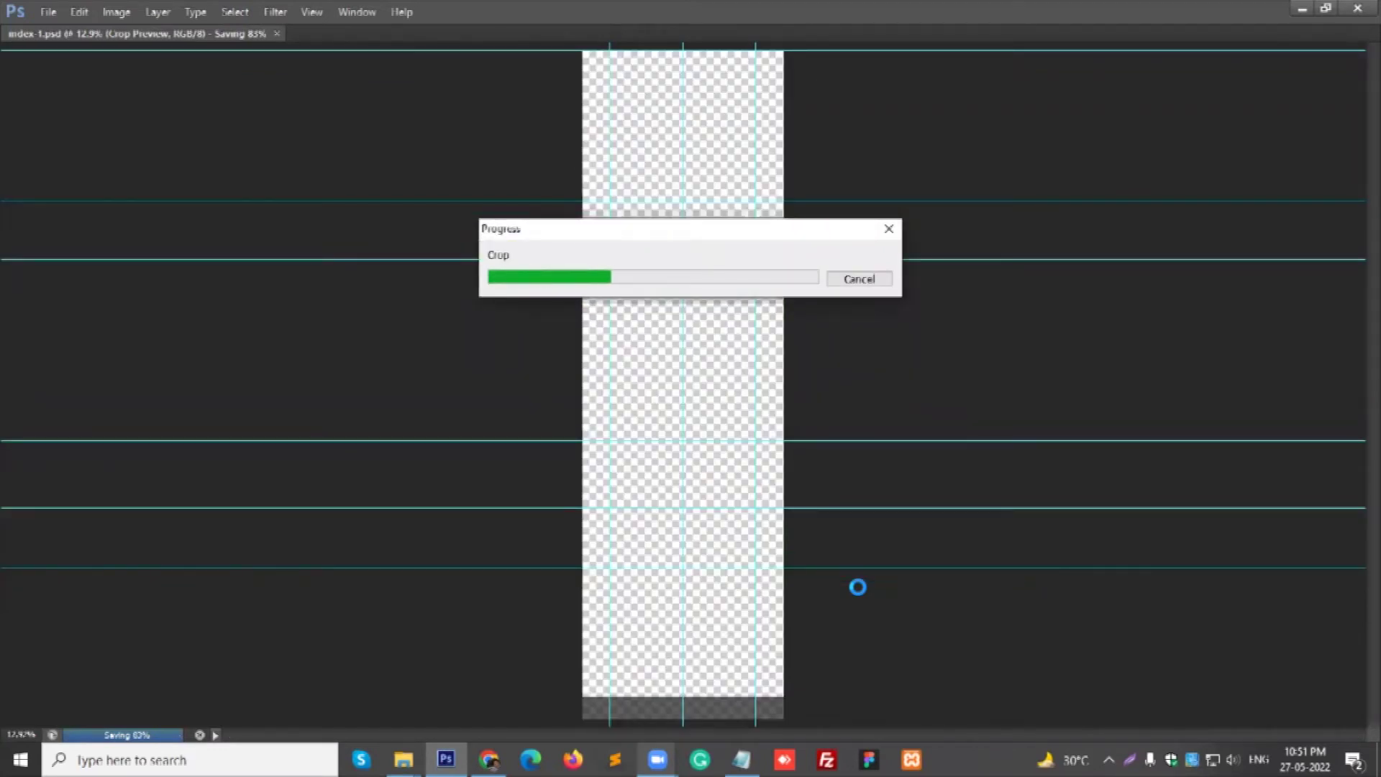
pyautogui.hotkey('ctrl', 'd')
pyautogui.hotkey('ctrl', 's')
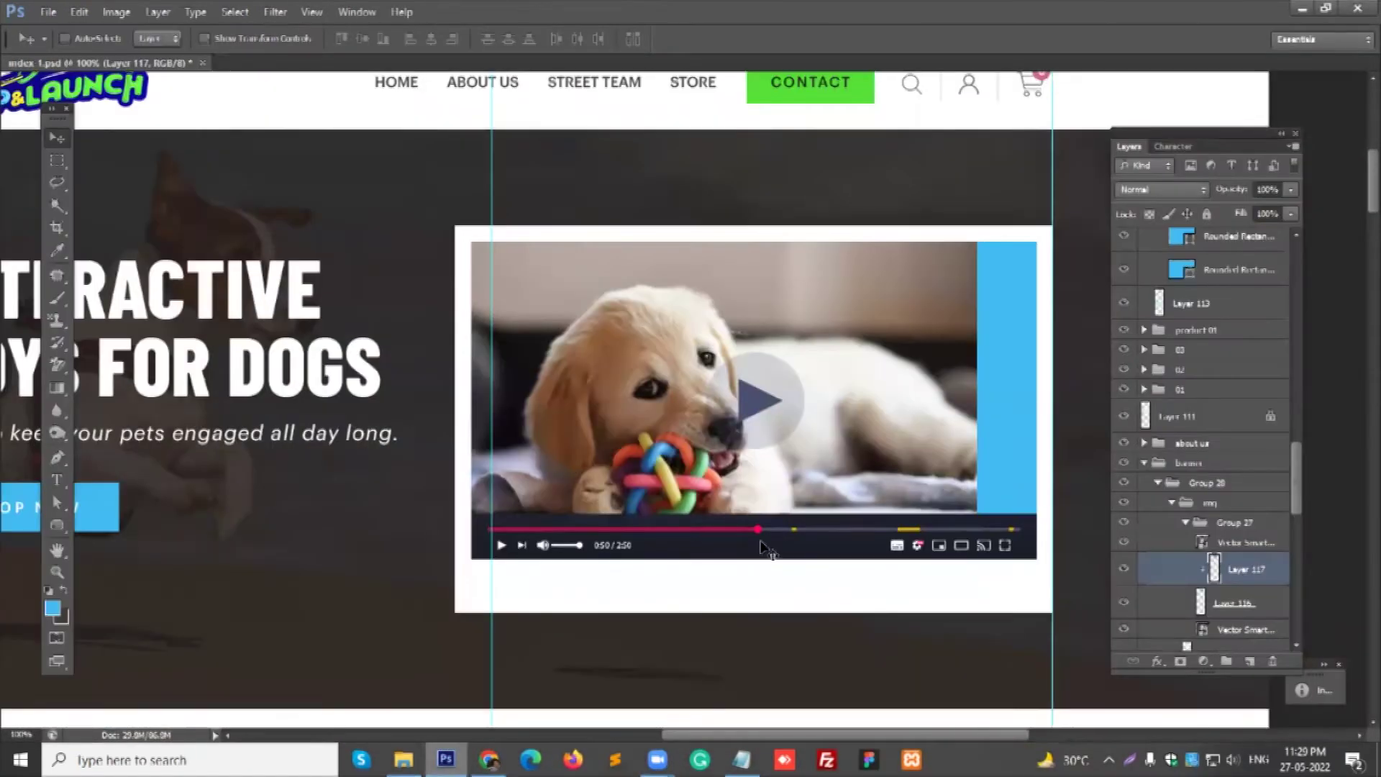
# - Nudge the puppy photo in the hero video frame a few pixels right
pyautogui.hotkey('ctrl', 't')
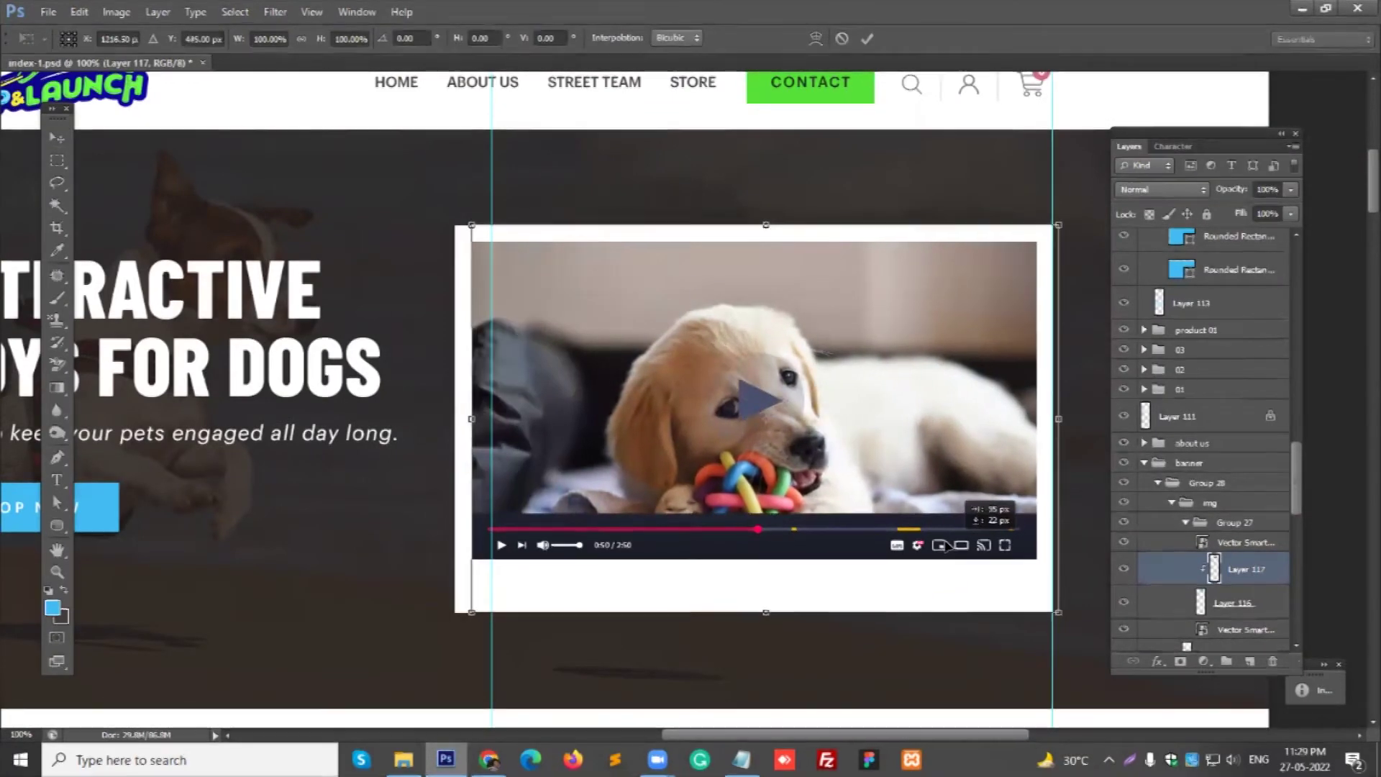
pyautogui.press('Right')
pyautogui.press('Right')
pyautogui.press('Right')
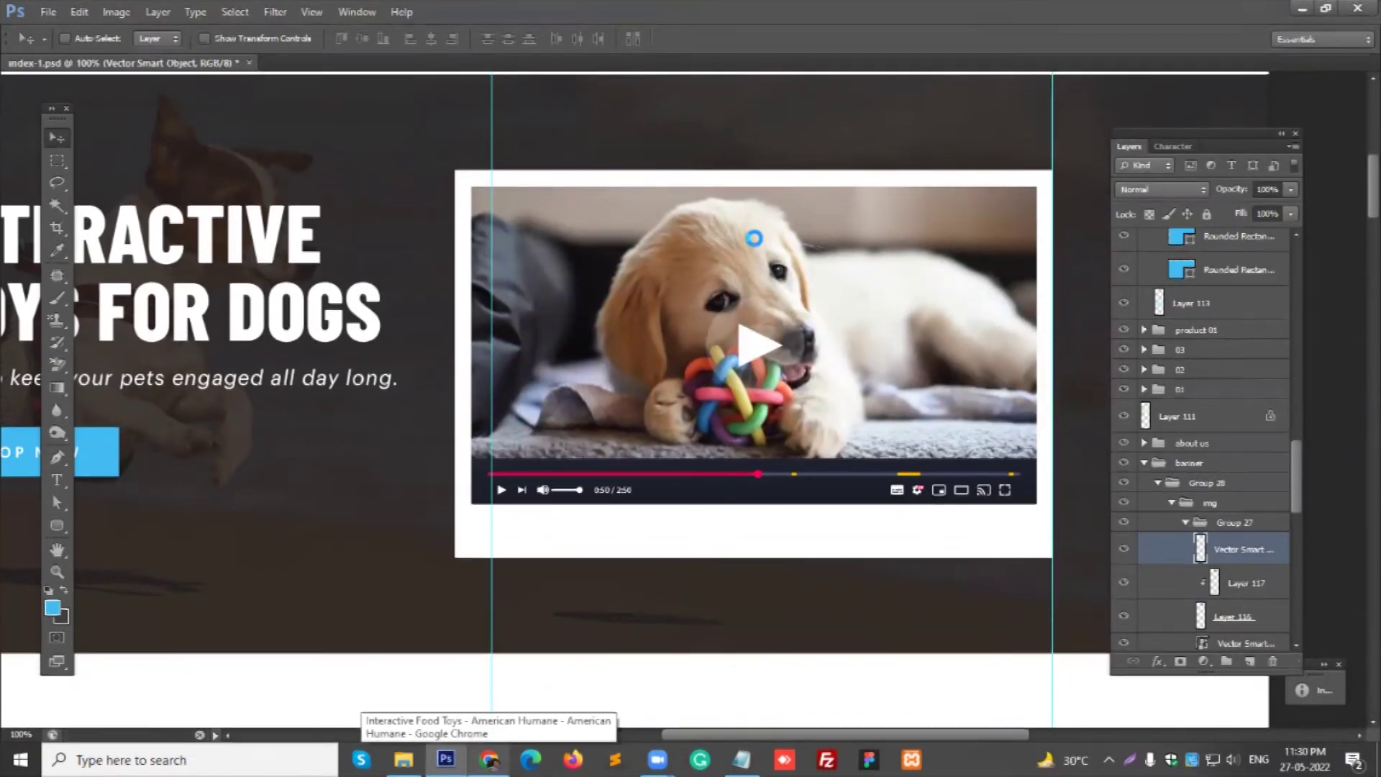
pyautogui.scroll(-1, 755, 241)
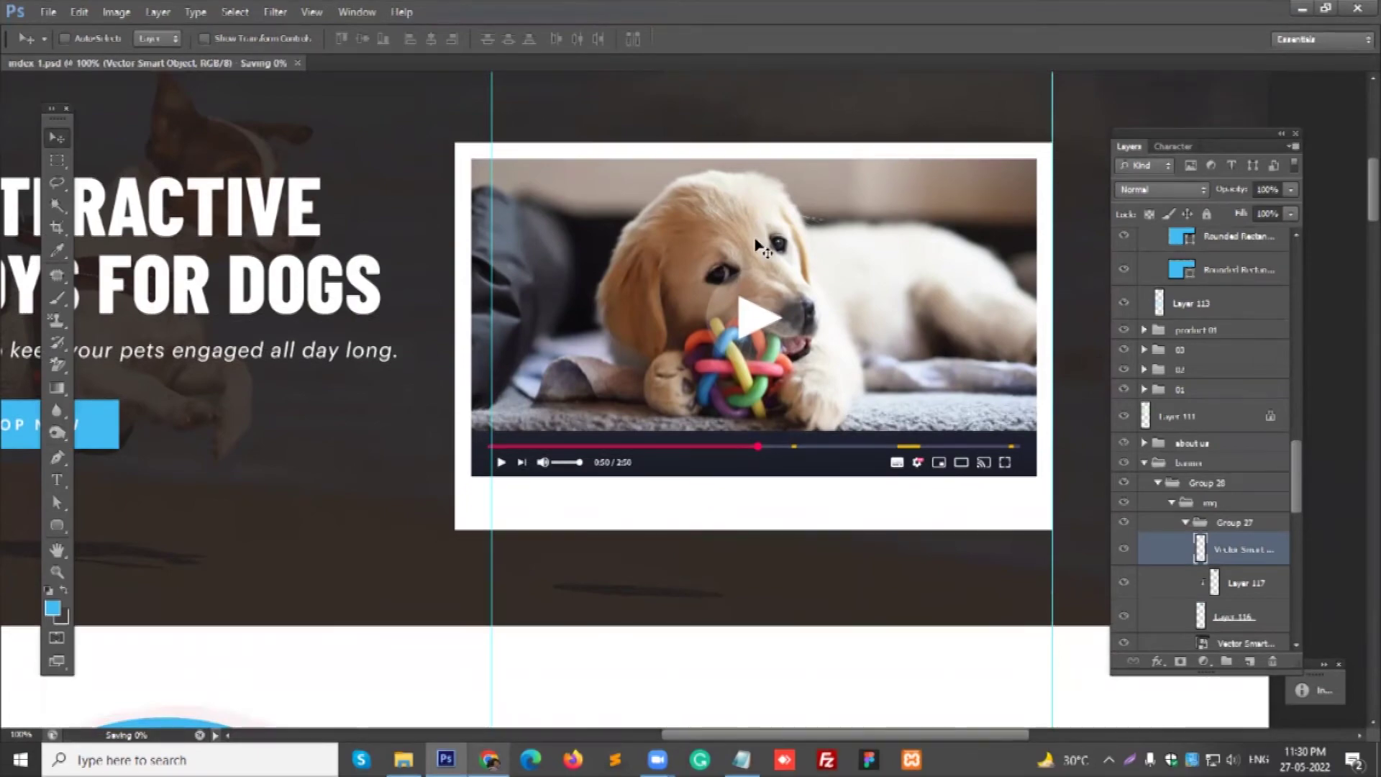
pyautogui.scroll(-10, 748, 251)
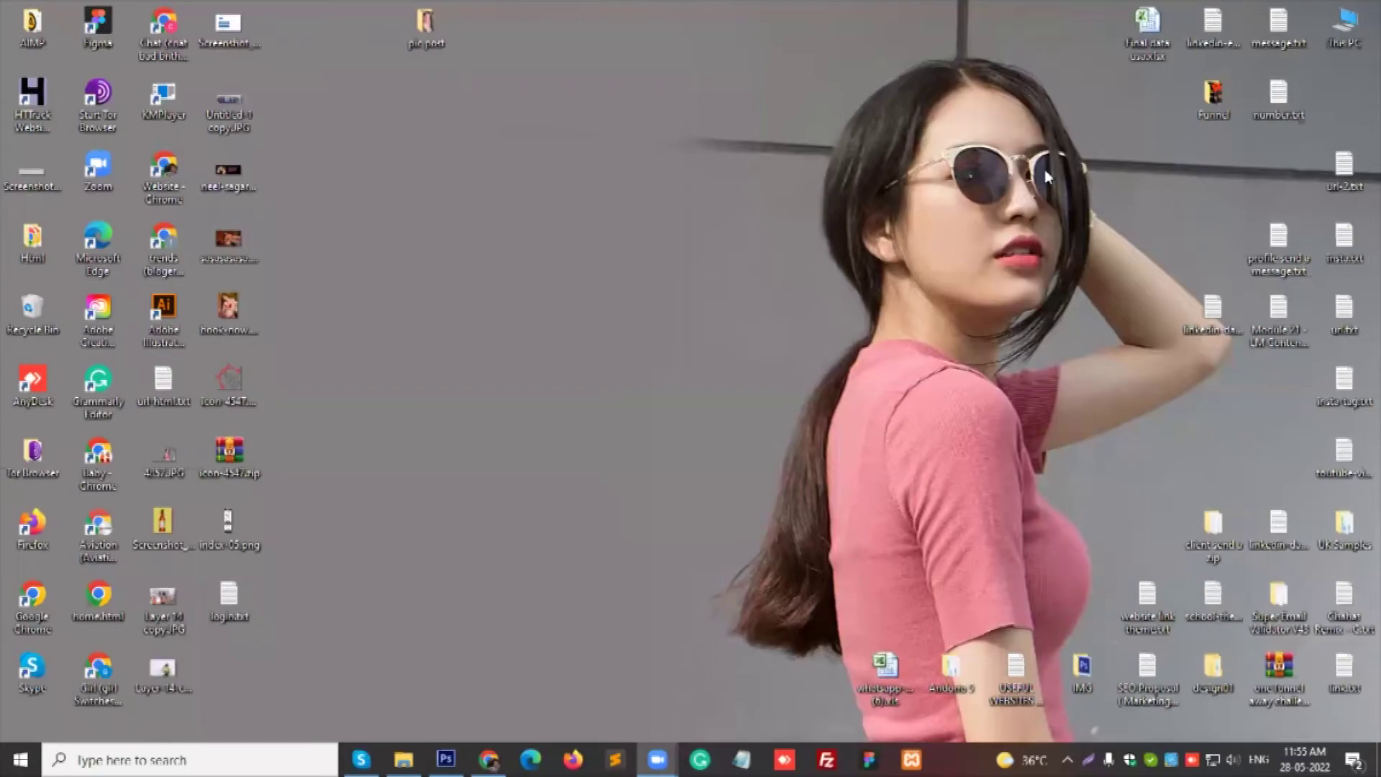
# - Paste the dog-with-ball photo, clip it into the About circle, and move it left
pyautogui.rightClick(1132, 199)
pyautogui.click(446, 759)
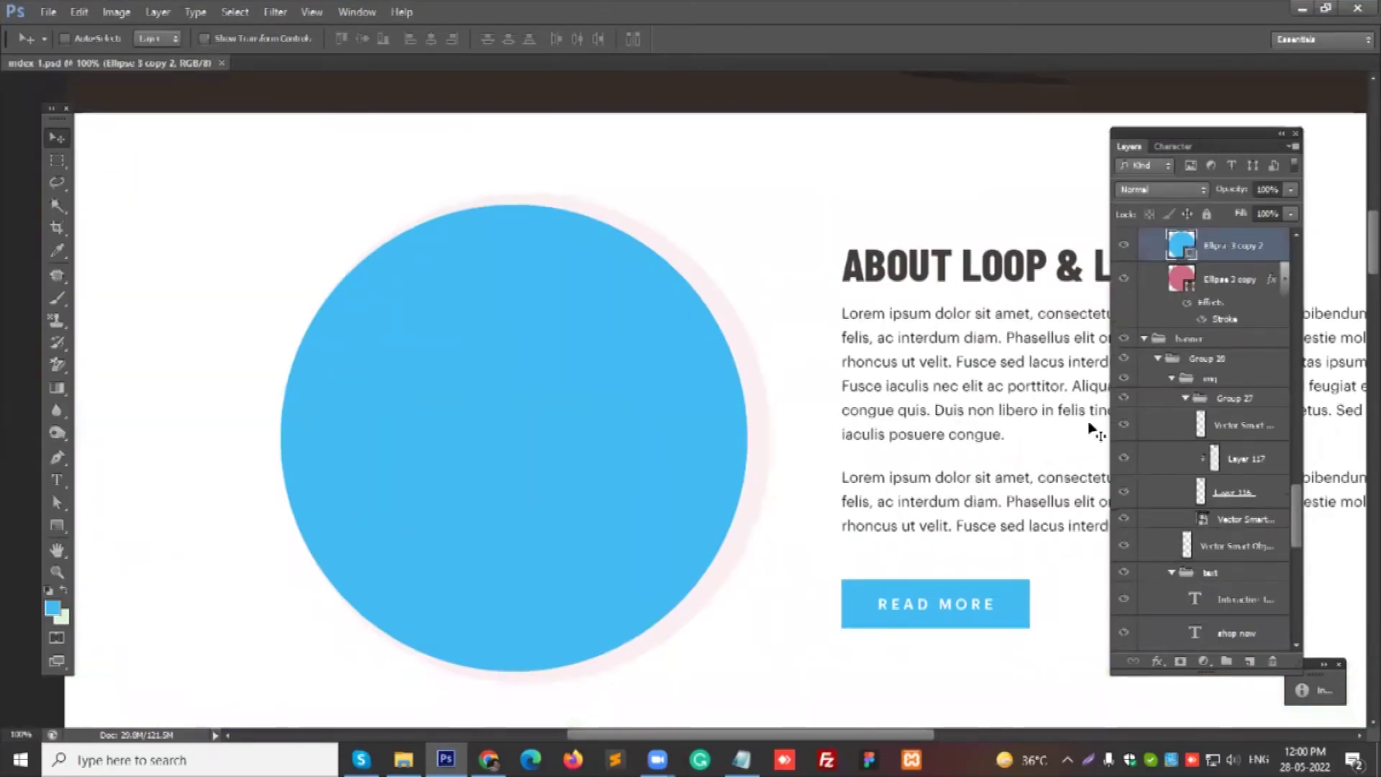
pyautogui.hotkey('ctrl', 'v')
pyautogui.keyDown('alt'); pyautogui.click(1221, 261); pyautogui.keyUp('alt')
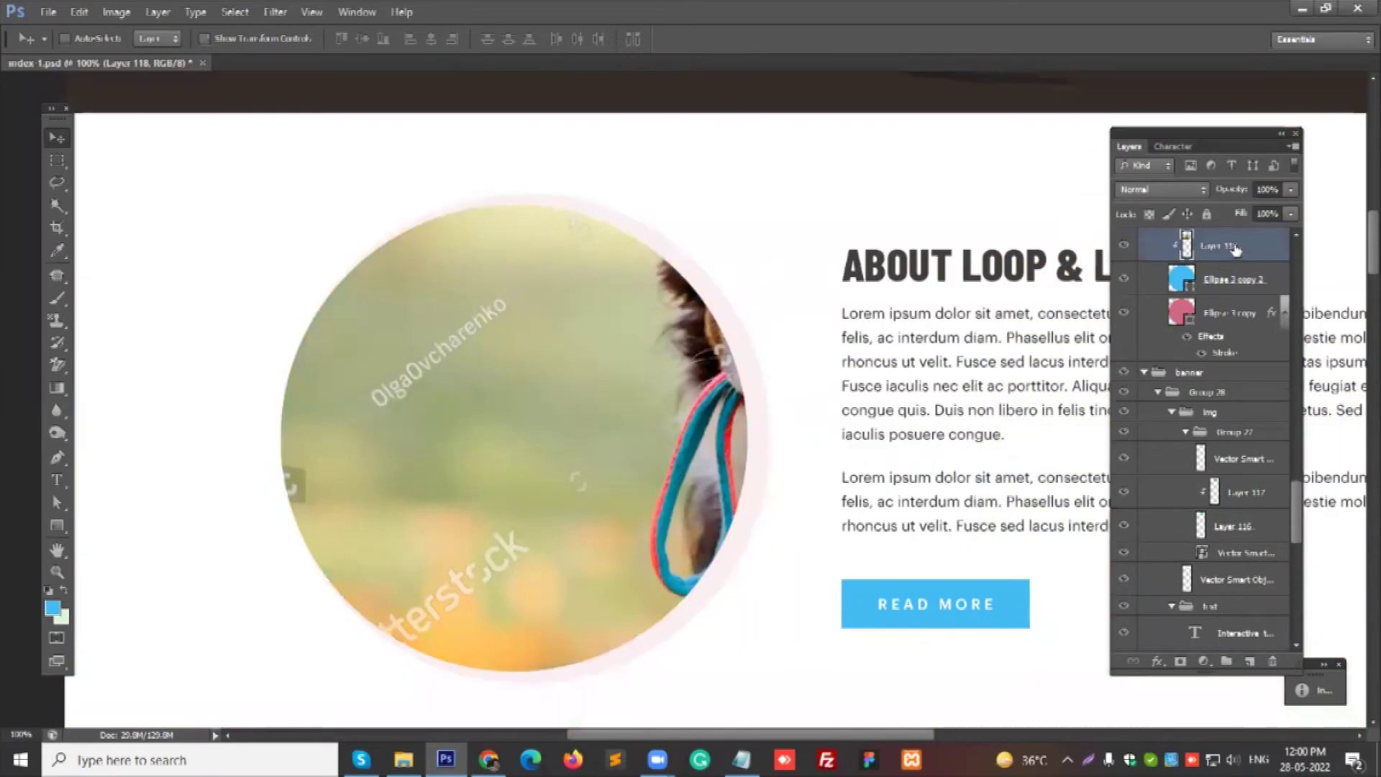
pyautogui.moveTo(647, 422); pyautogui.dragTo(581, 464)
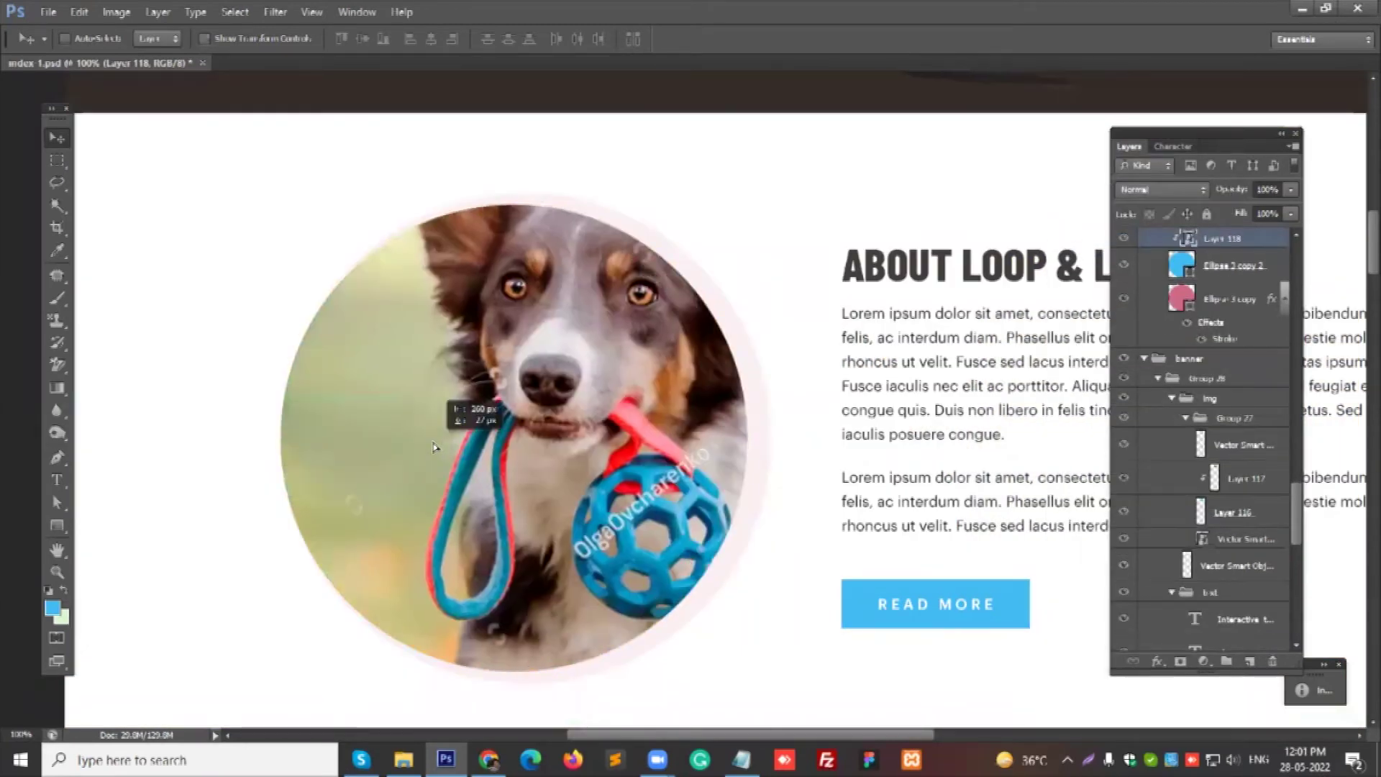
pyautogui.scroll(-1, 582, 464)
pyautogui.scroll(-1, 581, 464)
# - Scale the clipped dog photo down to fit the About circle
pyautogui.hotkey('ctrl', 't')
pyautogui.moveTo(879, 663); pyautogui.dragTo(807, 601)
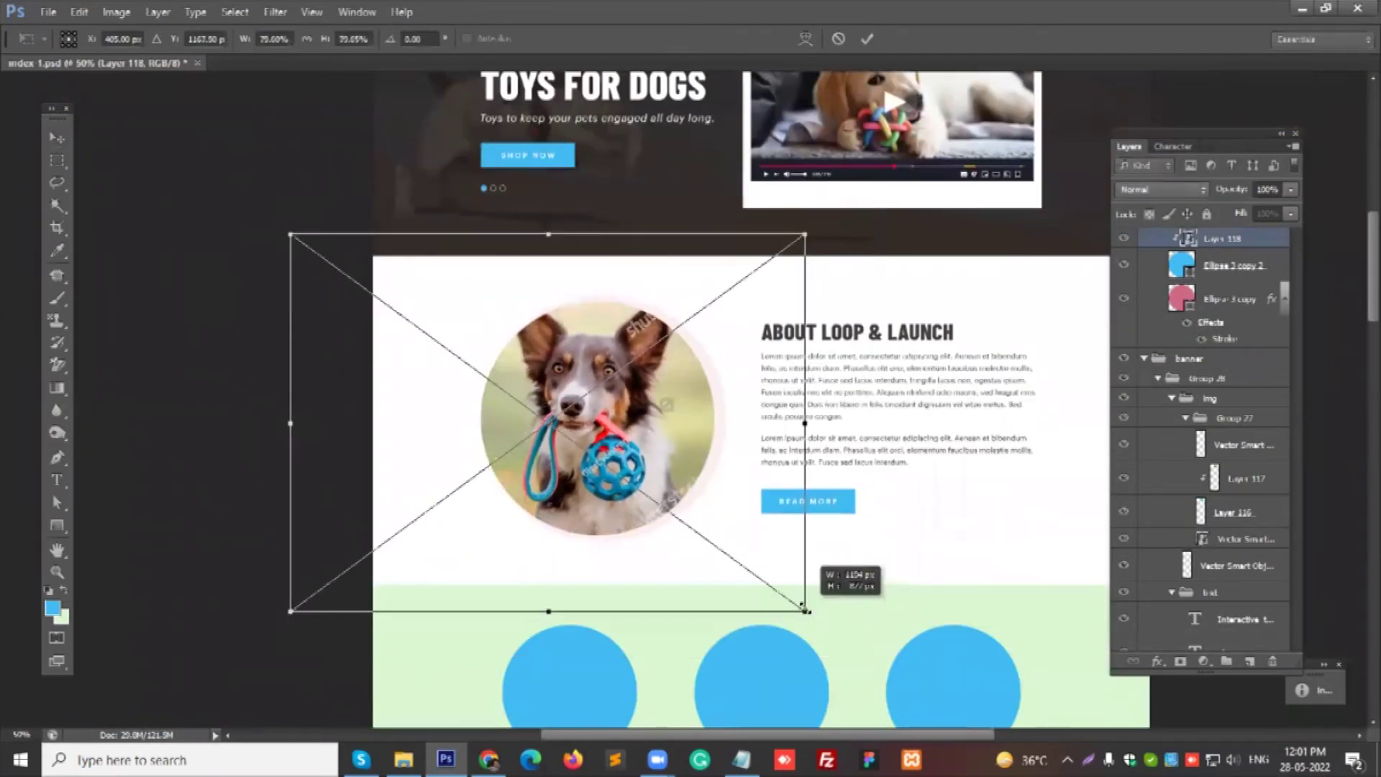
pyautogui.moveTo(728, 547); pyautogui.dragTo(733, 553)
pyautogui.moveTo(296, 606); pyautogui.dragTo(319, 591)
pyautogui.press('Return')
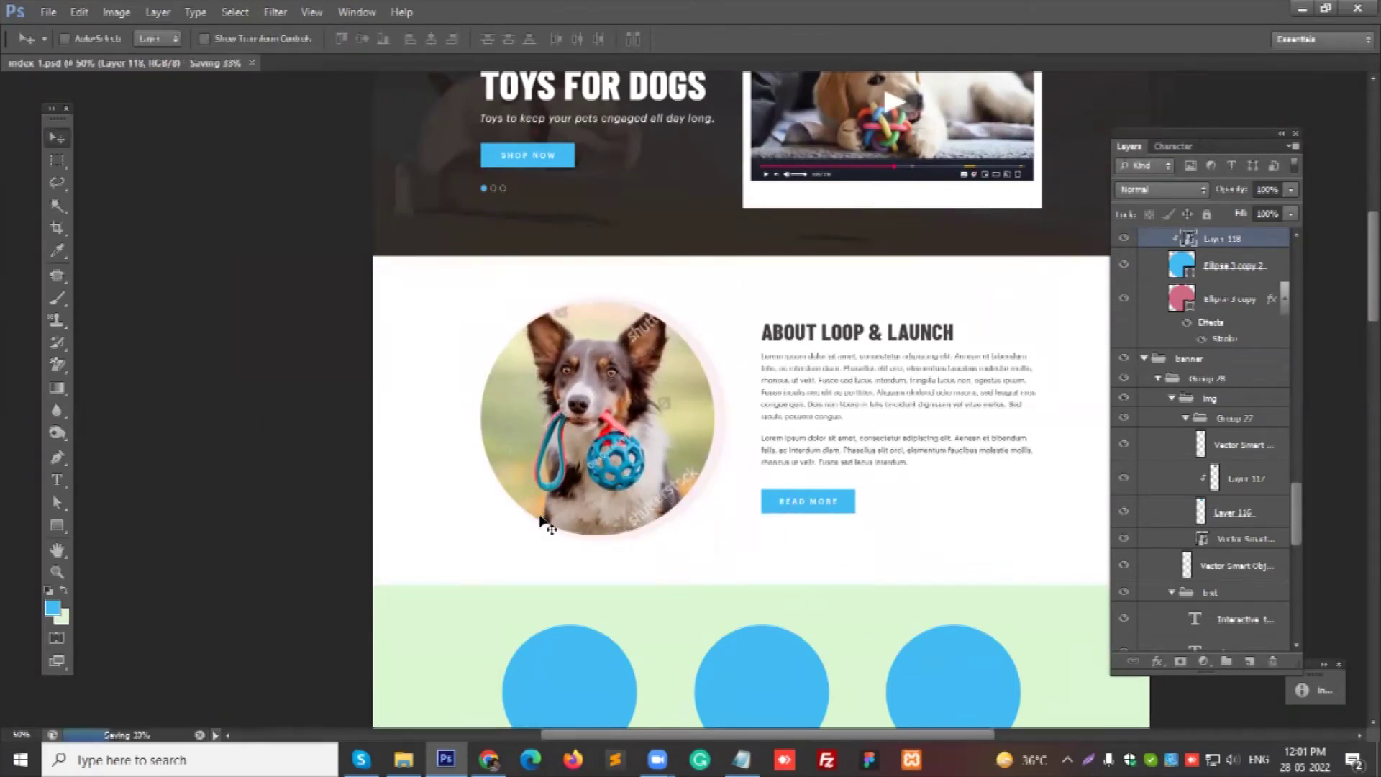
pyautogui.scroll(2, 726, 352)
pyautogui.scroll(1, 1222, 306)
pyautogui.rightClick(1221, 290)
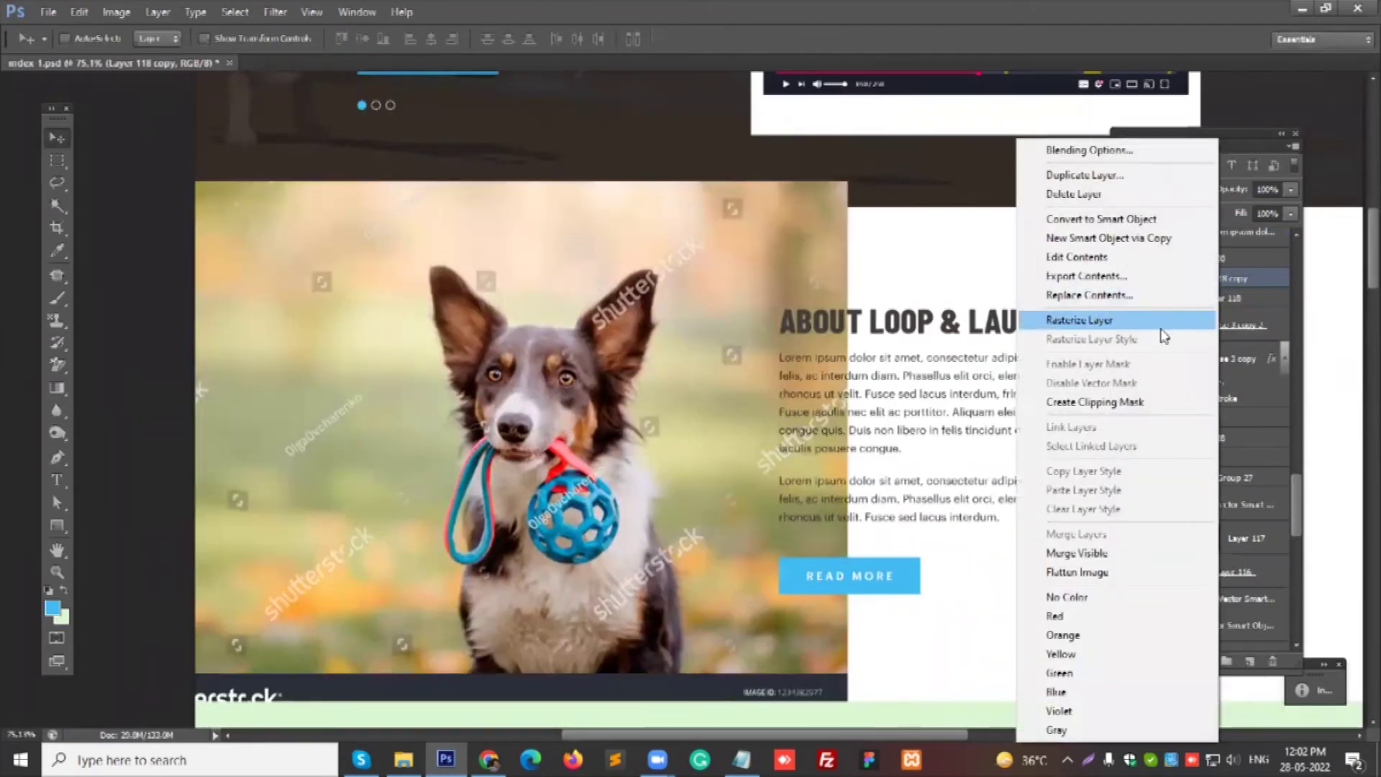
# - Rasterize the dog photo copy at 50% opacity and cut the first ear tip to its own layer
pyautogui.click(1160, 318)
pyautogui.press('5')
pyautogui.hotkey('ctrl', '+')
pyautogui.hotkey('ctrl', '+')
pyautogui.hotkey('ctrl', '+')
pyautogui.hotkey('ctrl', '+')
pyautogui.hotkey('ctrl', '+')
pyautogui.hotkey('ctrl', '+')
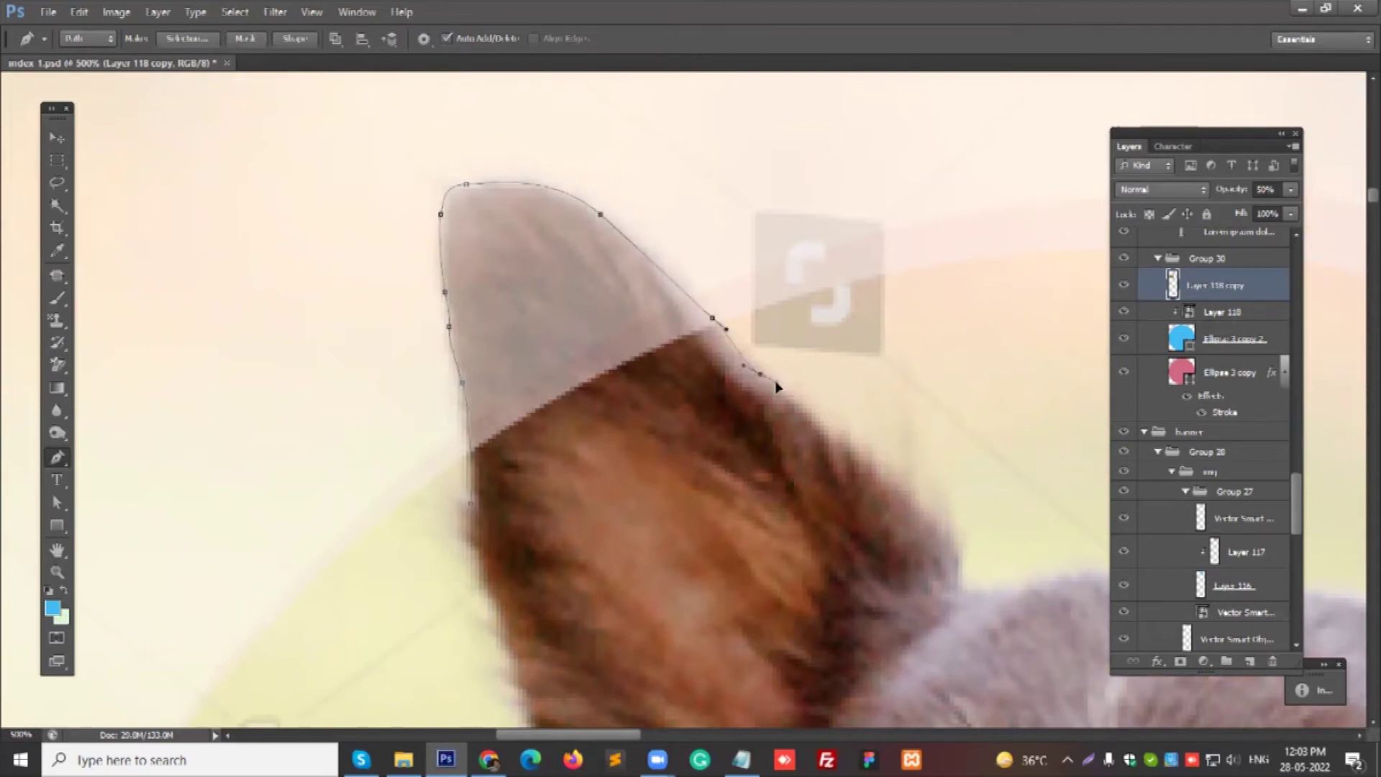
pyautogui.hotkey('ctrl', 'j')
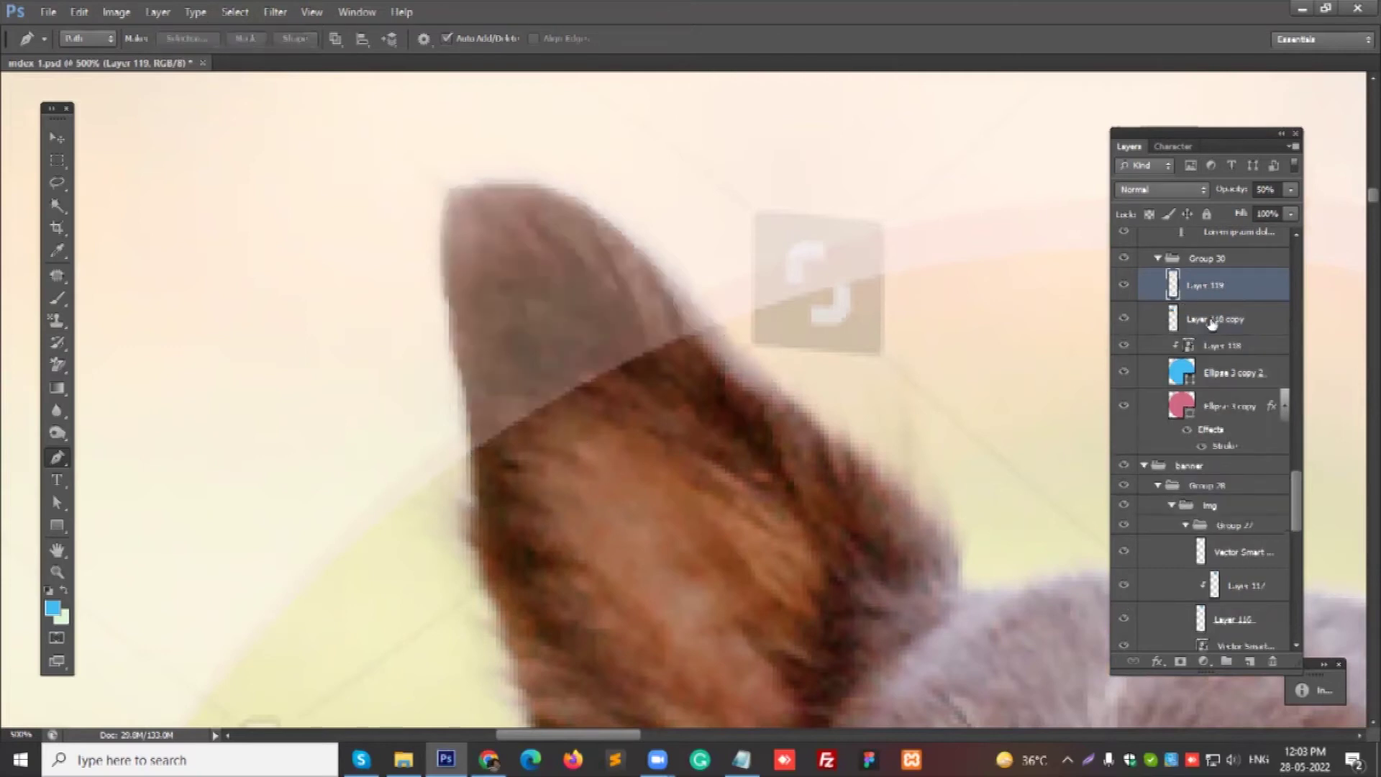
pyautogui.hscroll(5, 703, 383)
pyautogui.hscroll(5, 554, 408)
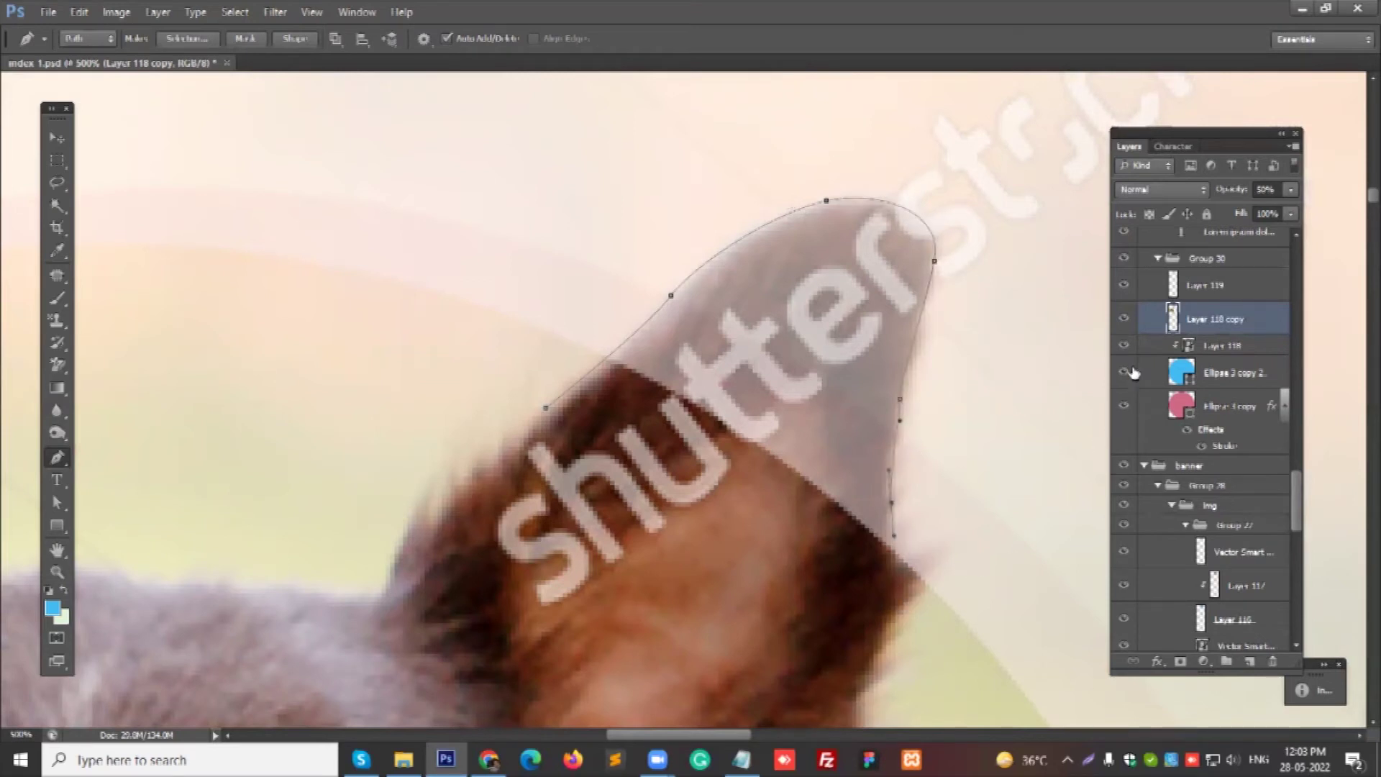
# - Cut out the second ear tip, hide the faded copy, and preview the ears above the circle
pyautogui.click(1124, 325)
pyautogui.click(1133, 384)
pyautogui.hotkey('ctrl', 'j')
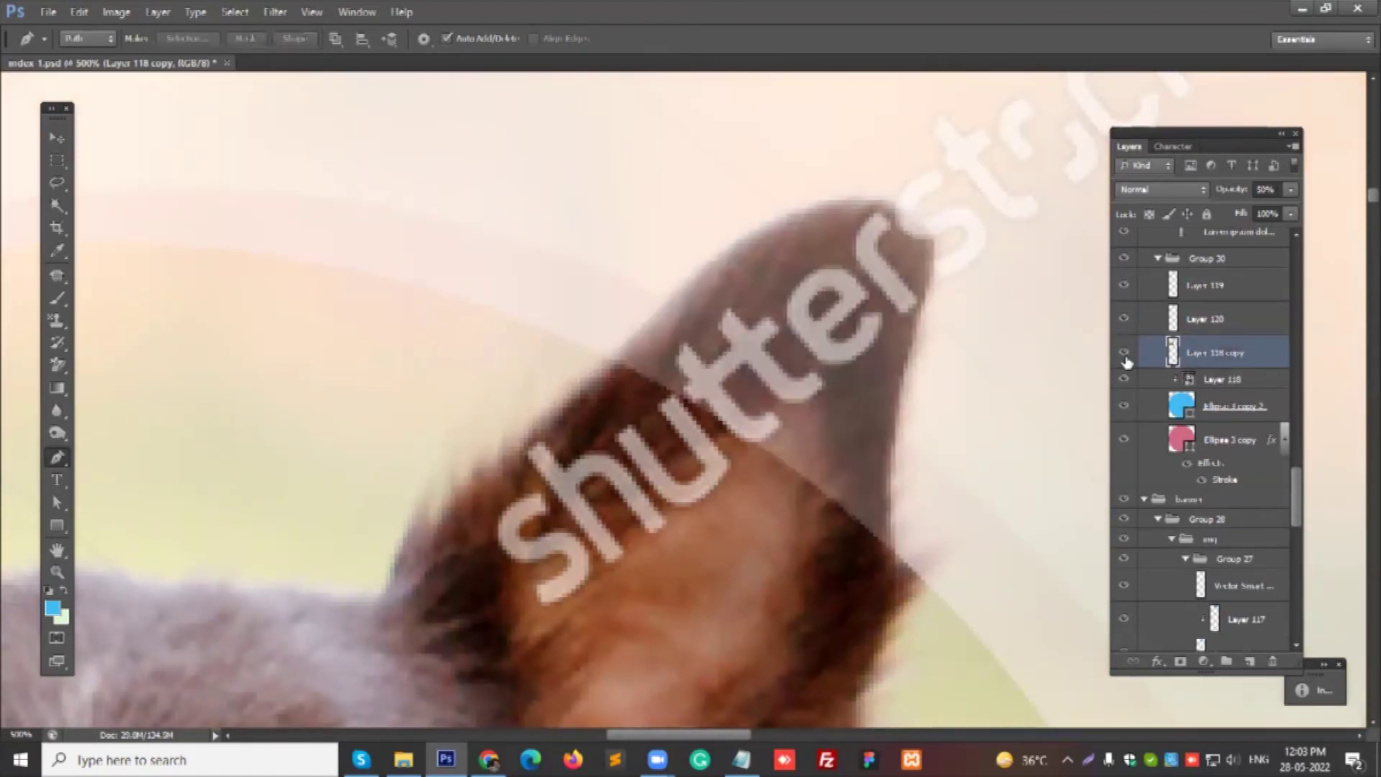
pyautogui.hotkey('ctrl', '-')
pyautogui.press('v')
pyautogui.click(1222, 319)
pyautogui.keyDown('shift'); pyautogui.click(1223, 285); pyautogui.keyUp('shift')
pyautogui.click(1124, 352)
pyautogui.hotkey('ctrl', '1')
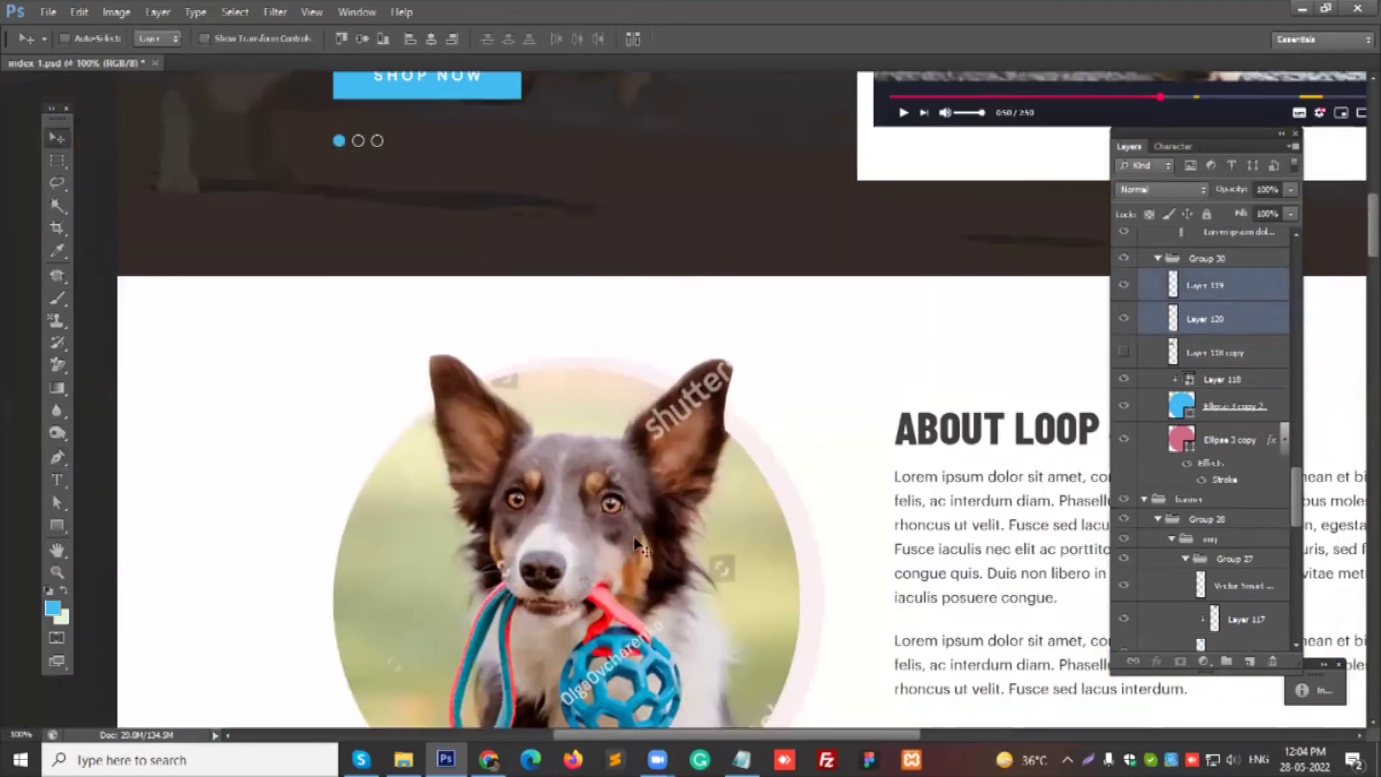
pyautogui.press('Tab')
pyautogui.hotkey('ctrl', '-')
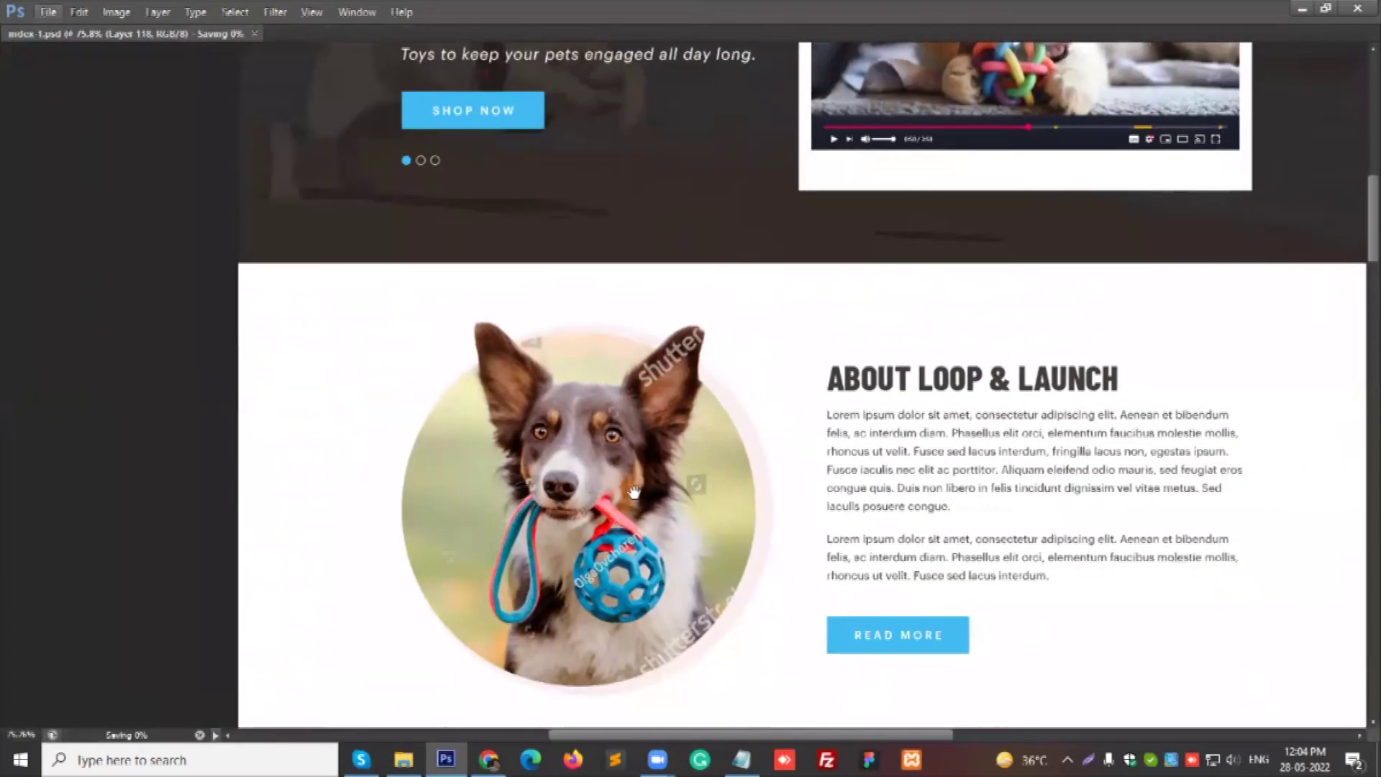
pyautogui.press('Tab')
# - Clip the puppy photo into the HAND-FREE circle and scale it to about 83%
pyautogui.click(1157, 298)
pyautogui.click(1140, 418)
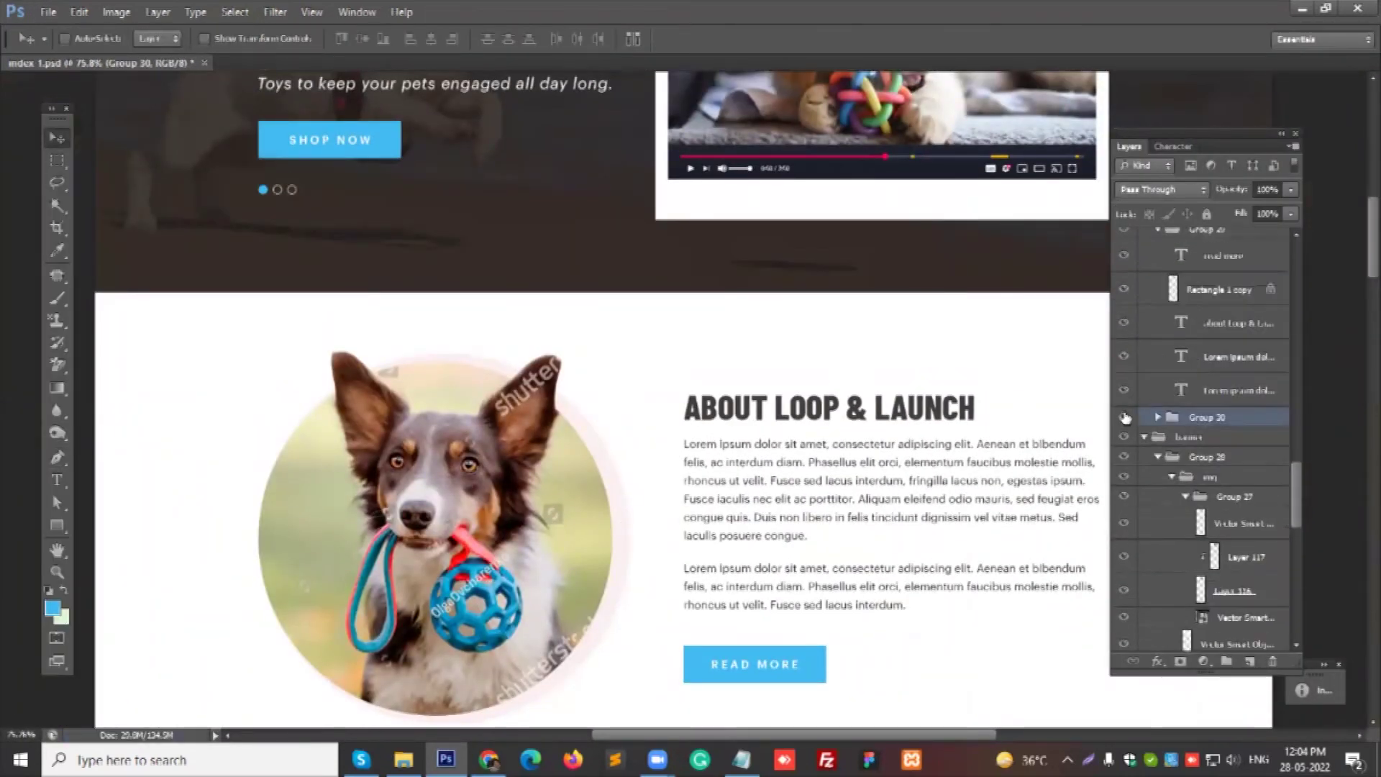
pyautogui.scroll(-5, 885, 477)
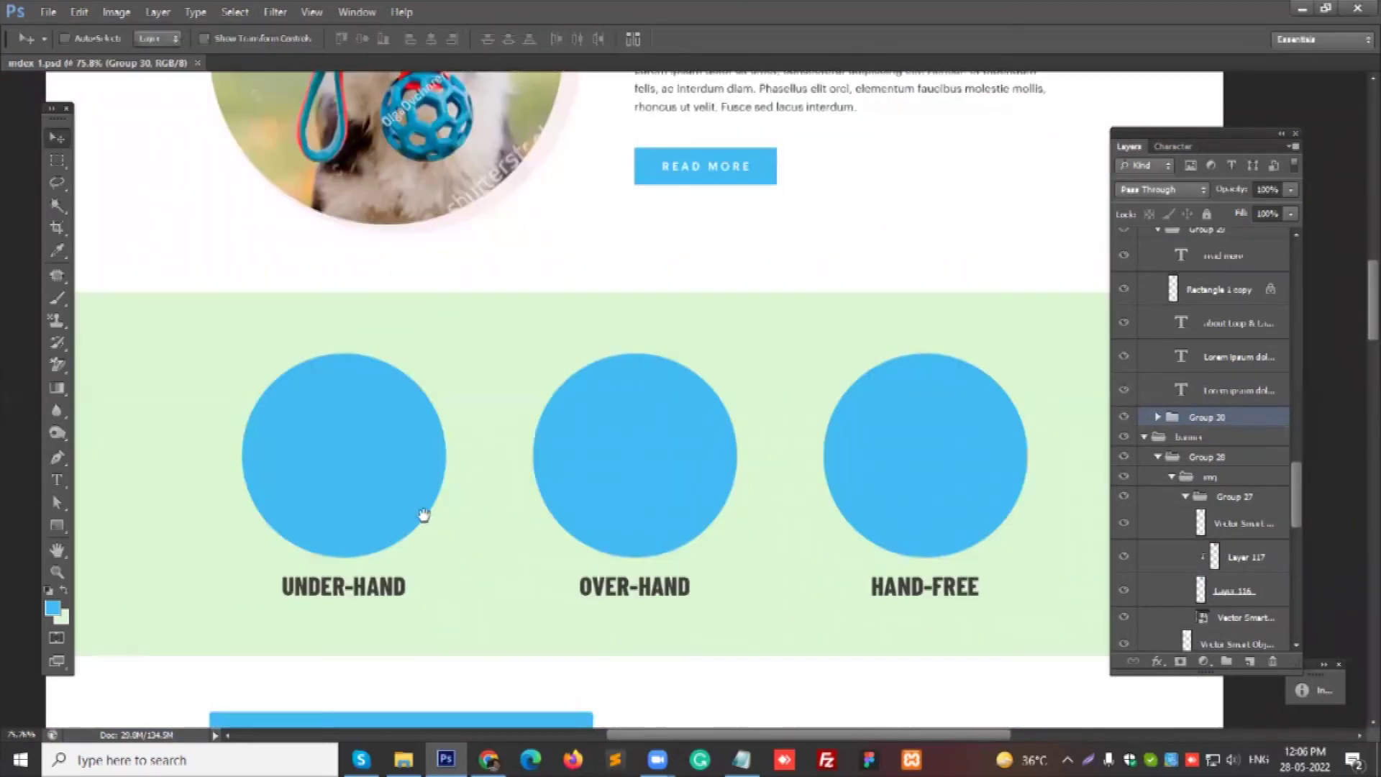
pyautogui.hscroll(-1, 422, 515)
pyautogui.keyDown('ctrl'); pyautogui.click(489, 481); pyautogui.keyUp('ctrl')
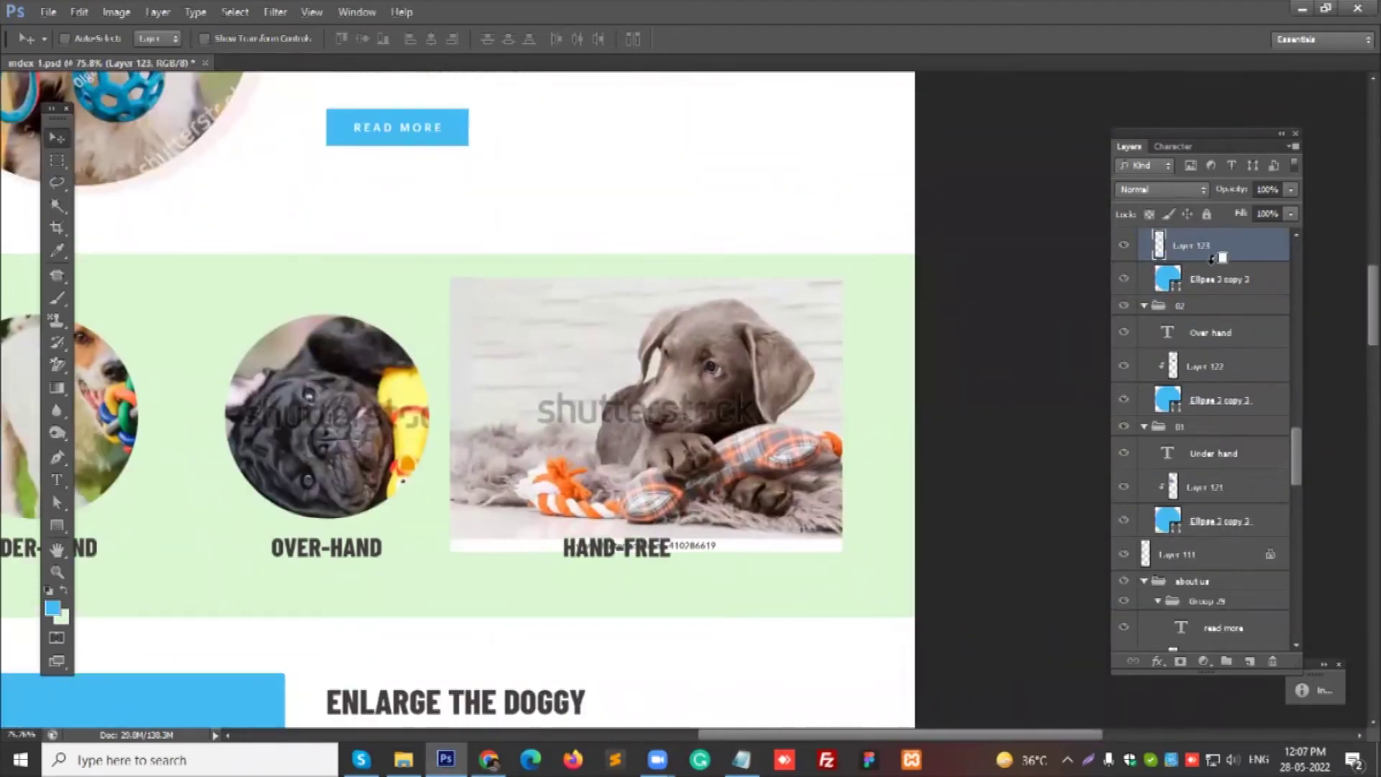
pyautogui.keyDown('alt'); pyautogui.click(1218, 260); pyautogui.keyUp('alt')
pyautogui.hotkey('ctrl', 't')
pyautogui.moveTo(786, 559); pyautogui.dragTo(754, 532)
pyautogui.moveTo(754, 307); pyautogui.dragTo(724, 307)
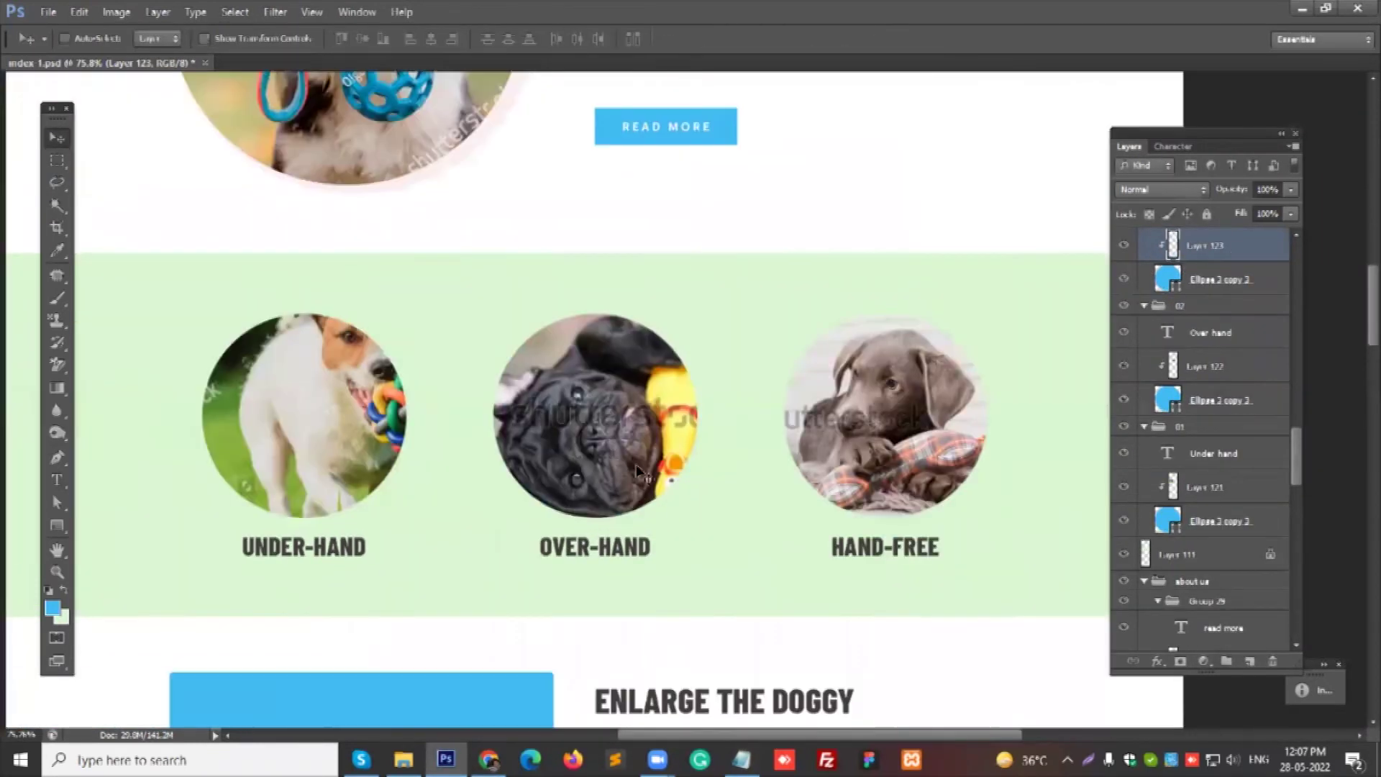
# - Shrink the pug photo to about 81.5% and shift it left in its circle
pyautogui.moveTo(819, 552); pyautogui.dragTo(770, 530)
pyautogui.moveTo(768, 312); pyautogui.dragTo(761, 311)
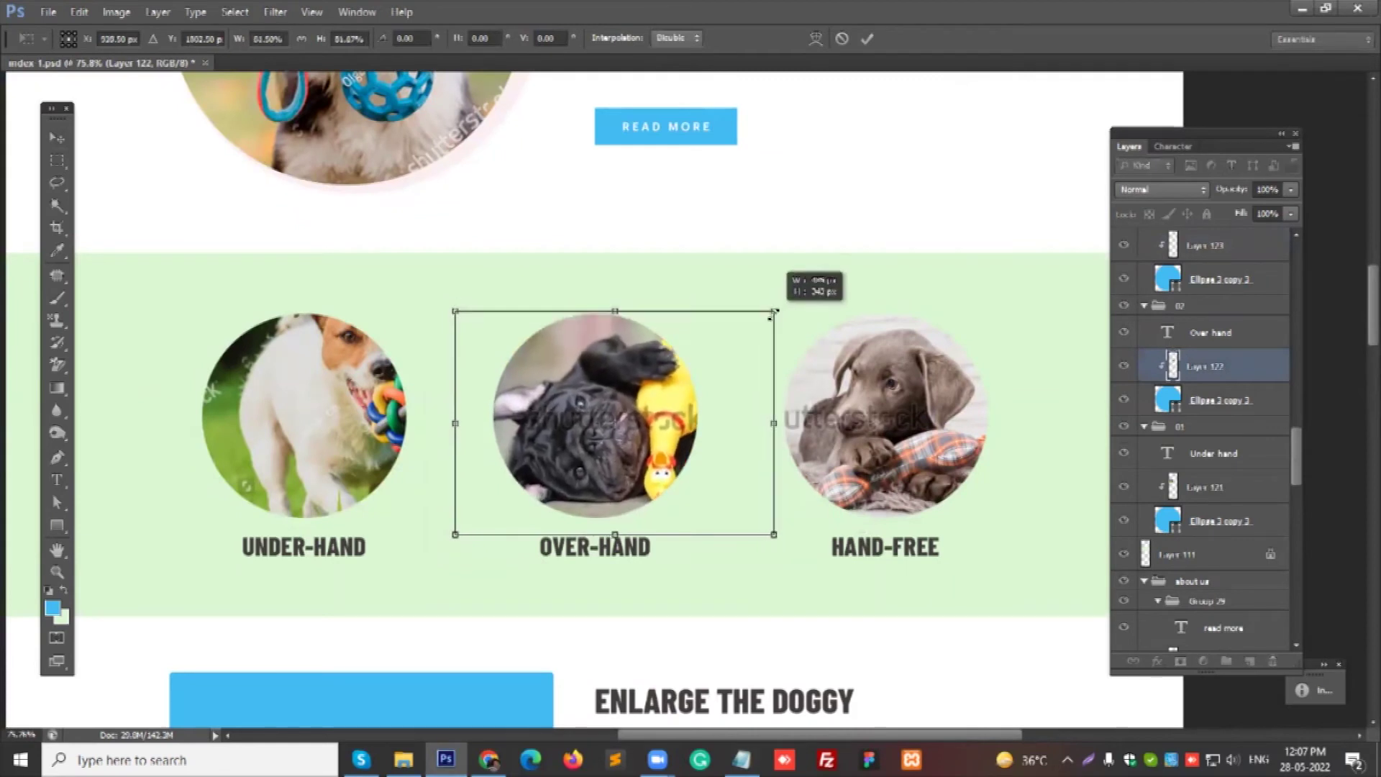
pyautogui.press('Return')
pyautogui.moveTo(563, 462); pyautogui.dragTo(550, 462)
# - Shrink the UNDER-HAND dog photo and shift it up and right to fit its circle
pyautogui.hotkey('ctrl', 't')
pyautogui.moveTo(518, 586); pyautogui.dragTo(493, 549)
pyautogui.moveTo(493, 272); pyautogui.dragTo(448, 308)
pyautogui.moveTo(305, 466); pyautogui.dragTo(314, 456)
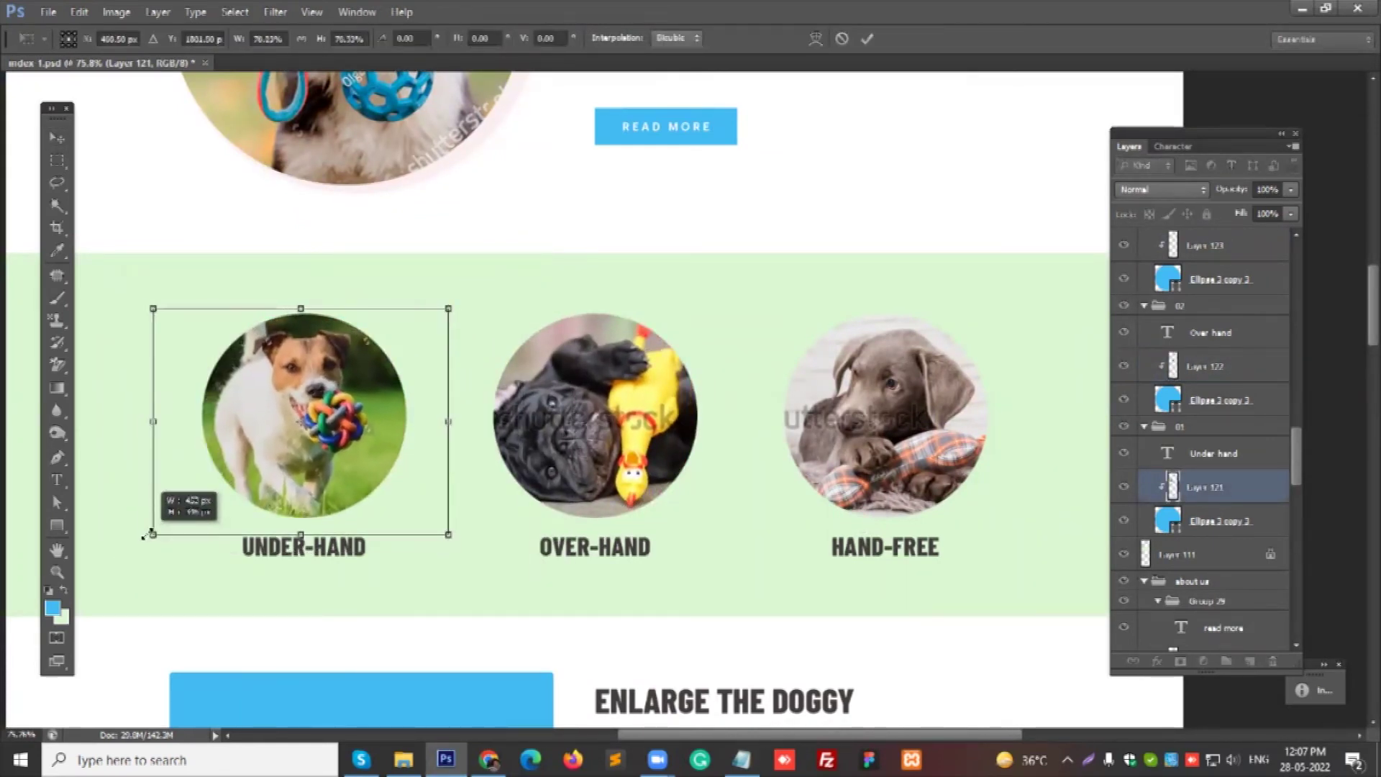
pyautogui.press('Return')
# - Scroll down to the Enlarge the Doggy section and select its large blue image box layer
pyautogui.scroll(-1, 578, 553)
pyautogui.scroll(-5, 569, 504)
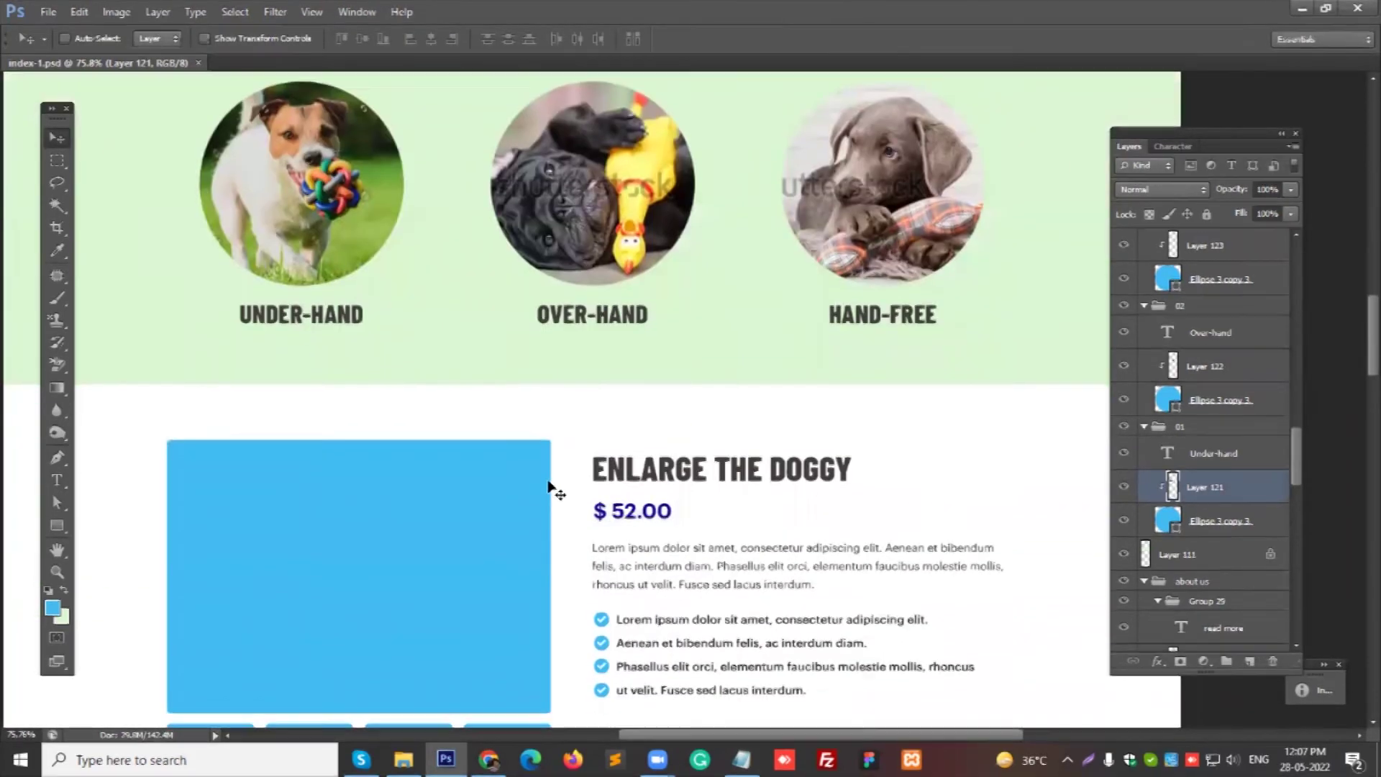
pyautogui.scroll(-2, 547, 575)
pyautogui.scroll(-5, 592, 585)
pyautogui.scroll(-7, 586, 579)
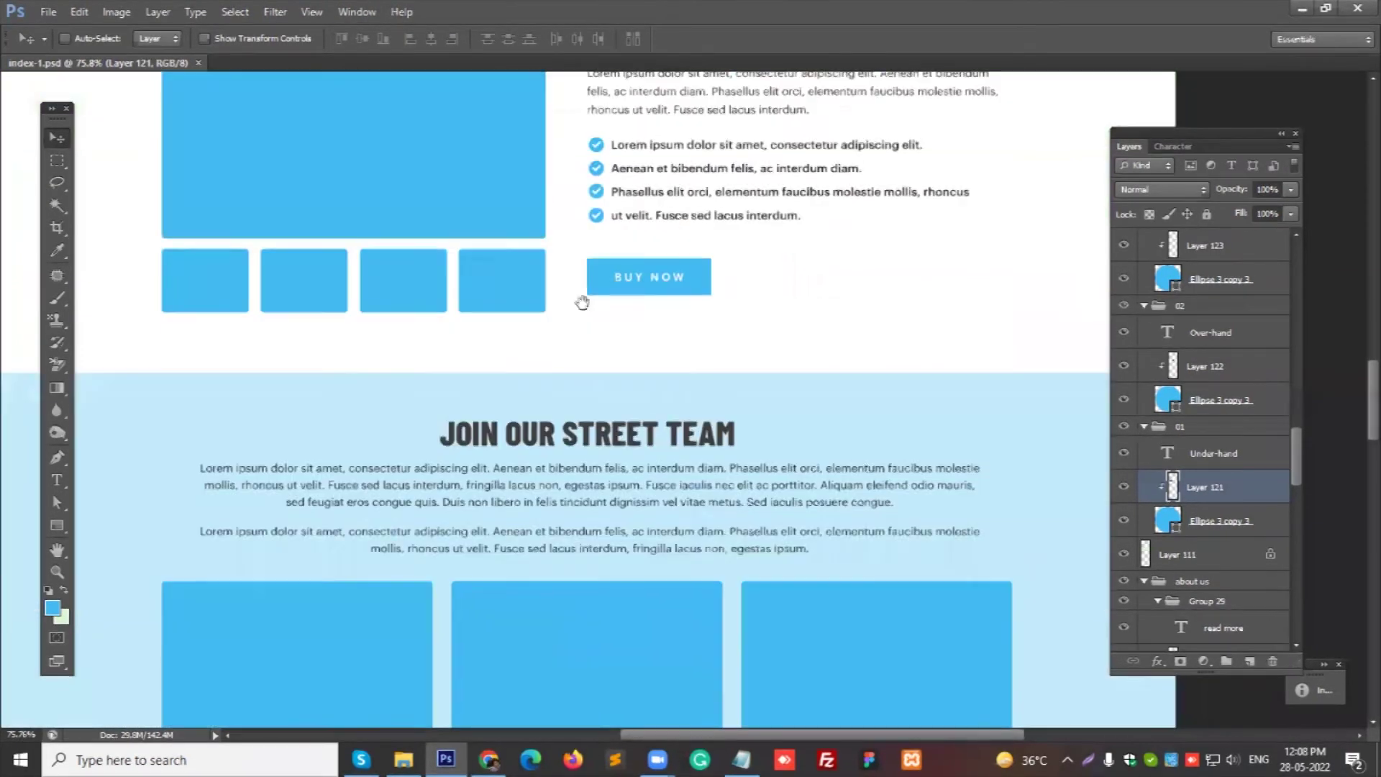
pyautogui.scroll(-2, 579, 574)
pyautogui.scroll(-10, 580, 383)
pyautogui.scroll(4, 580, 383)
pyautogui.scroll(2, 611, 432)
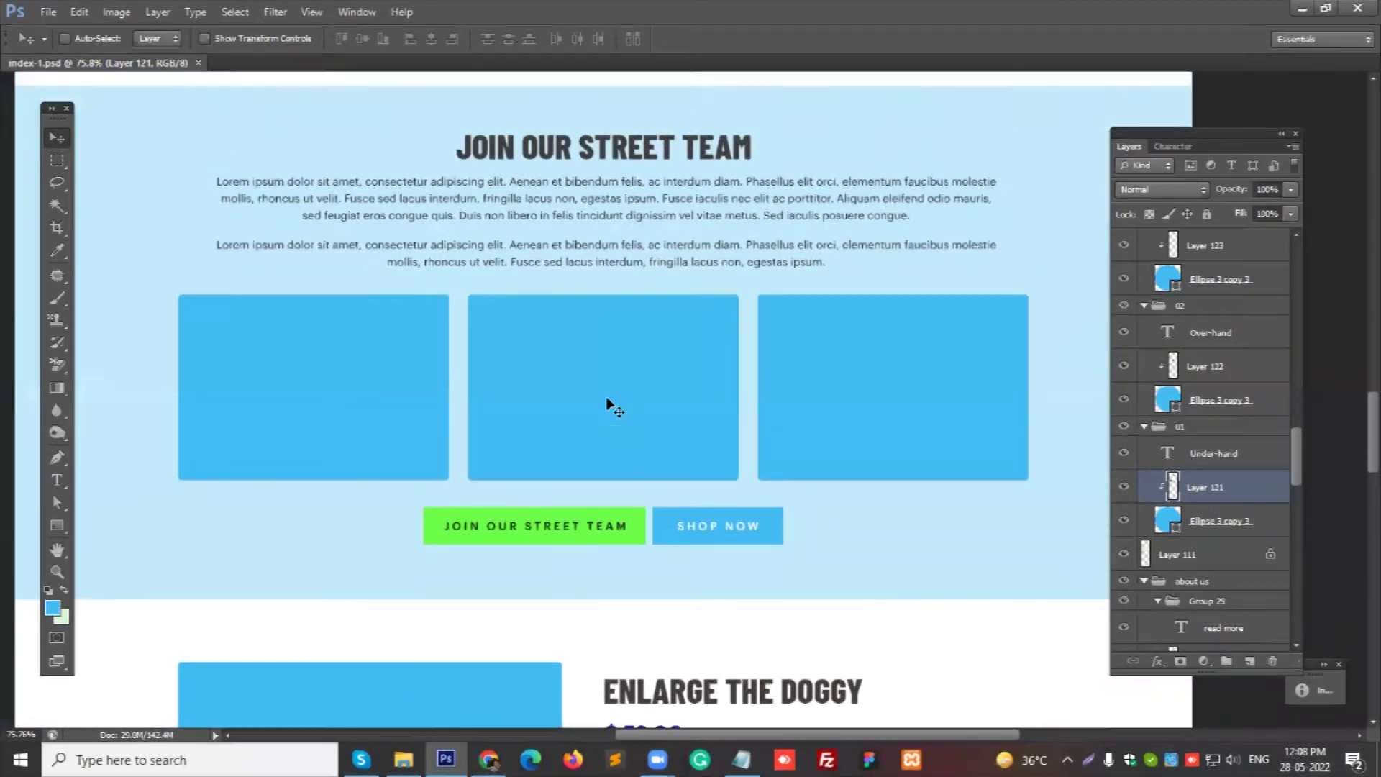
pyautogui.hscroll(-2, 449, 479)
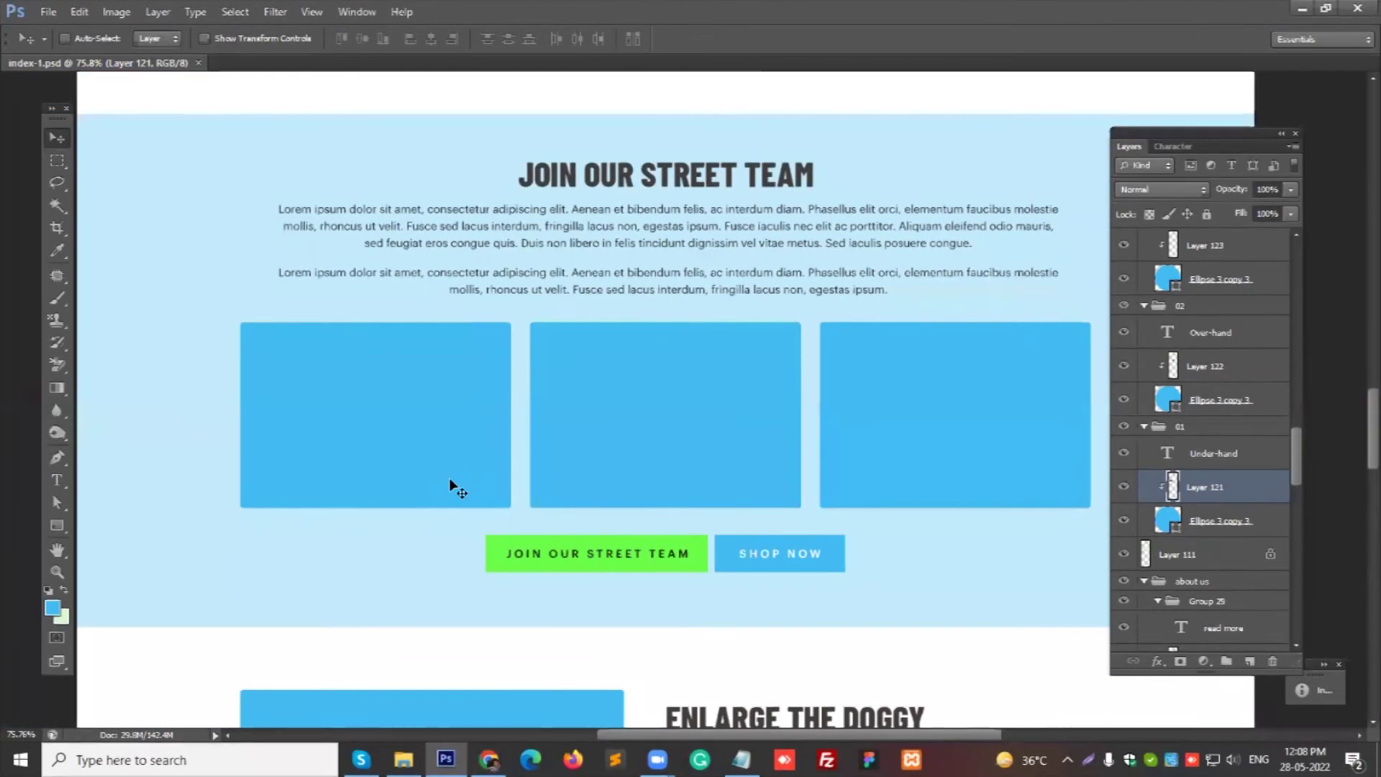
pyautogui.scroll(-1, 596, 607)
pyautogui.scroll(-5, 597, 504)
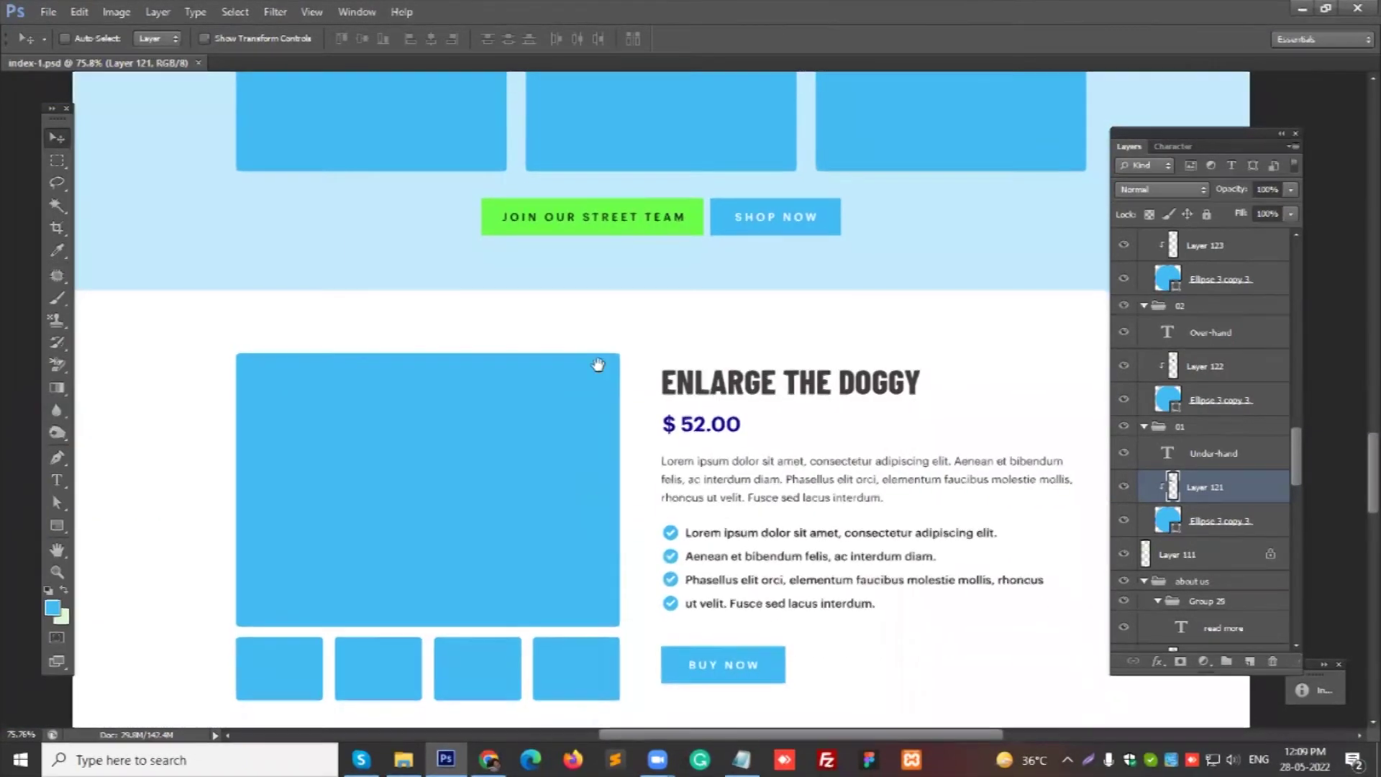
pyautogui.scroll(-8, 597, 410)
pyautogui.scroll(2, 596, 525)
pyautogui.scroll(5, 596, 586)
pyautogui.keyDown('ctrl'); pyautogui.click(493, 422); pyautogui.keyUp('ctrl')
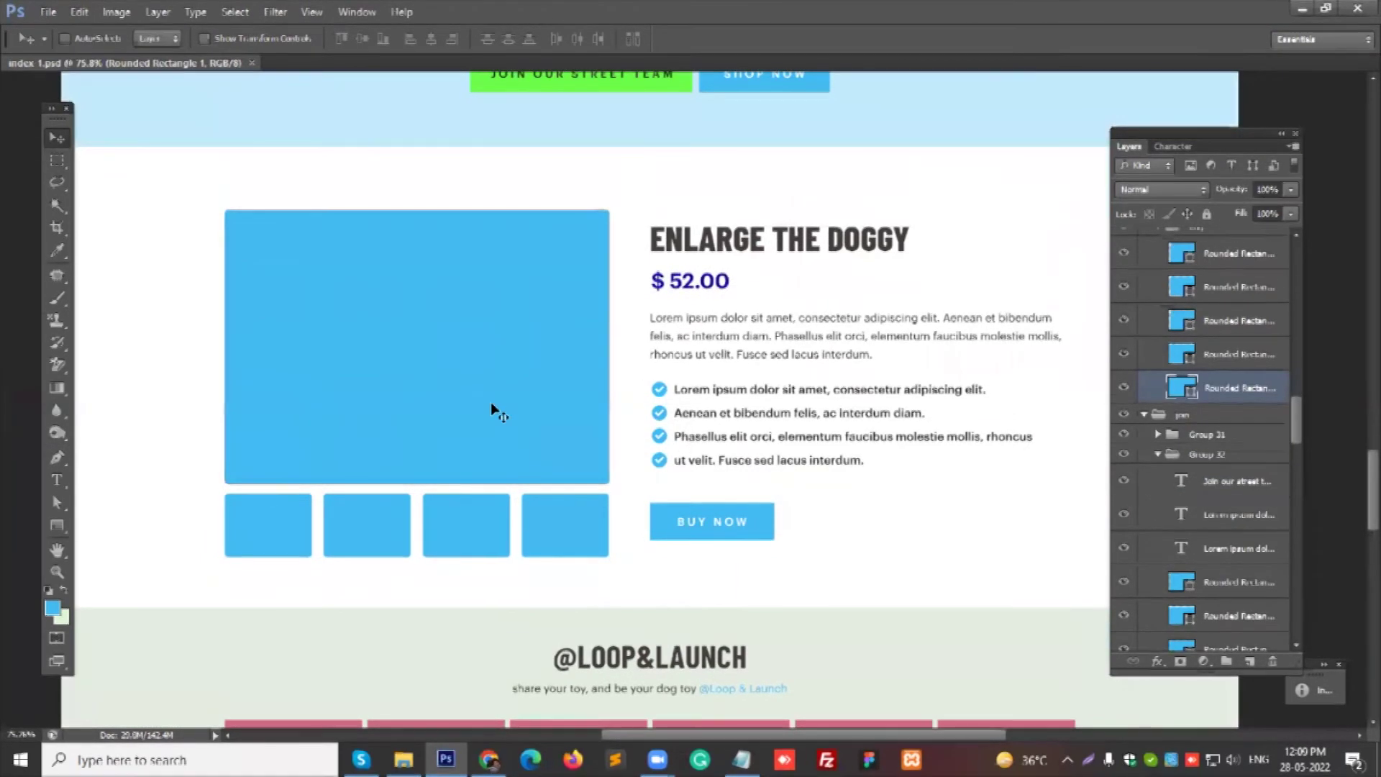
# - Clip the pasted puppy photo into the large blue Enlarge the Doggy box
pyautogui.hotkey('ctrl', 'v')
pyautogui.moveTo(548, 413); pyautogui.dragTo(323, 388)
pyautogui.keyDown('alt'); pyautogui.click(1245, 404); pyautogui.keyUp('alt')
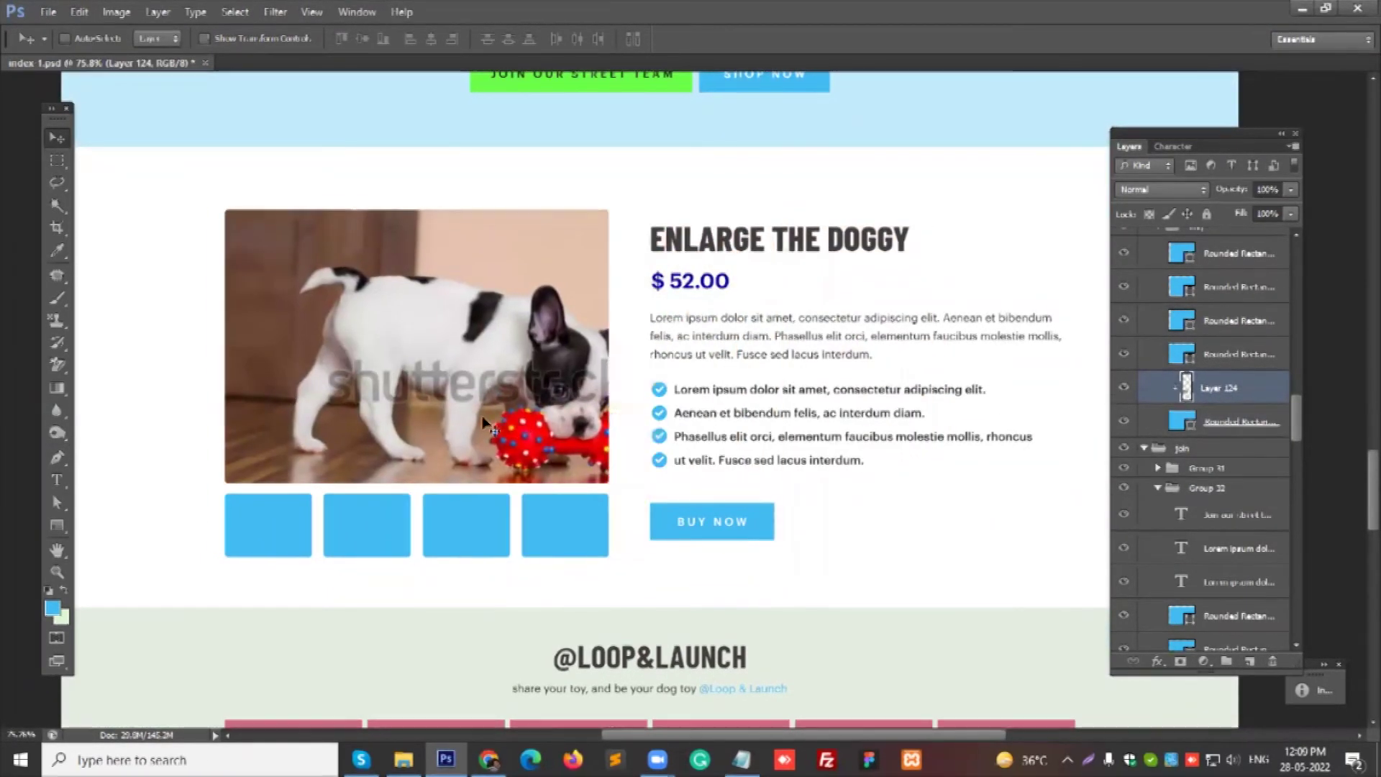
pyautogui.moveTo(525, 424); pyautogui.dragTo(415, 392)
pyautogui.hotkey('ctrl', '+')
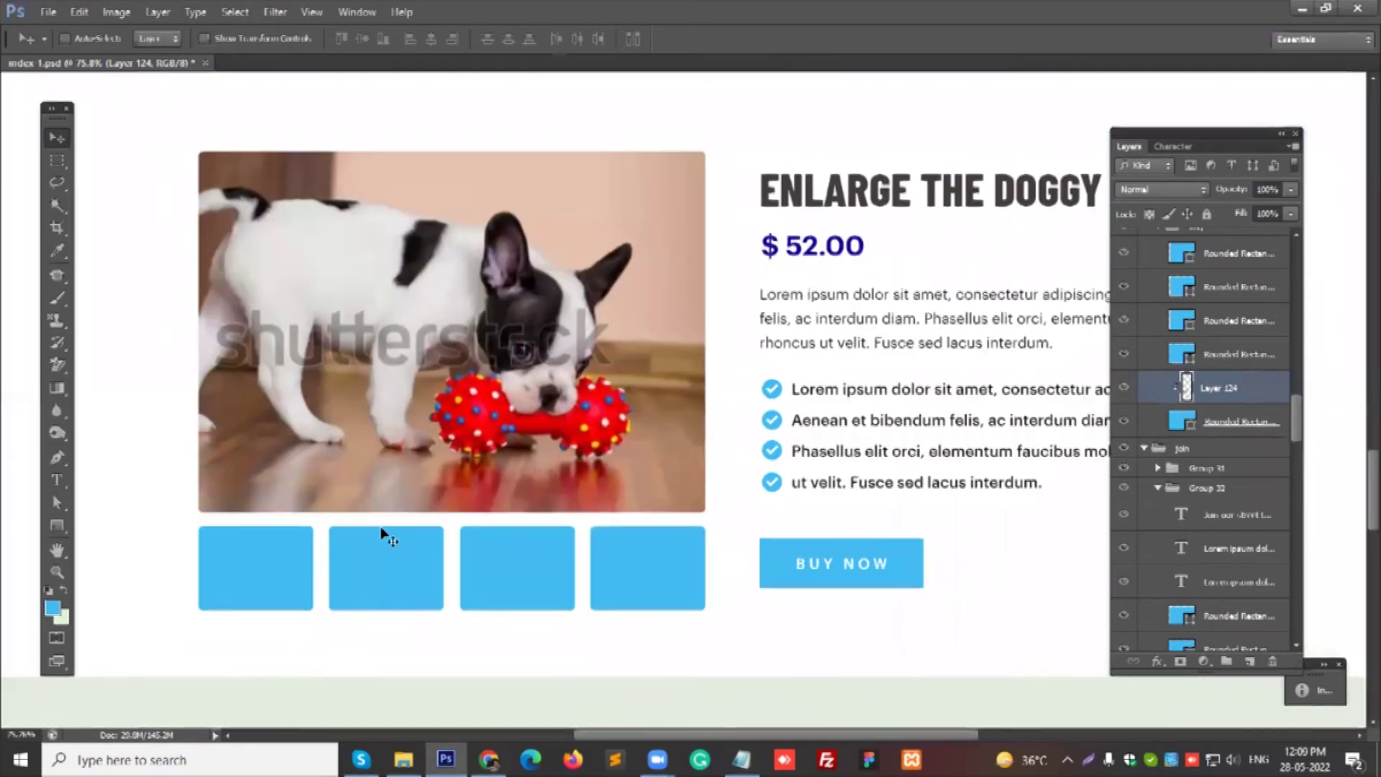
# - Paste a toy image, clip it into the first thumbnail, and scale it to fit
pyautogui.keyDown('ctrl'); pyautogui.click(328, 553); pyautogui.keyUp('ctrl')
pyautogui.hotkey('ctrl', 'v')
pyautogui.moveTo(676, 396); pyautogui.dragTo(341, 514)
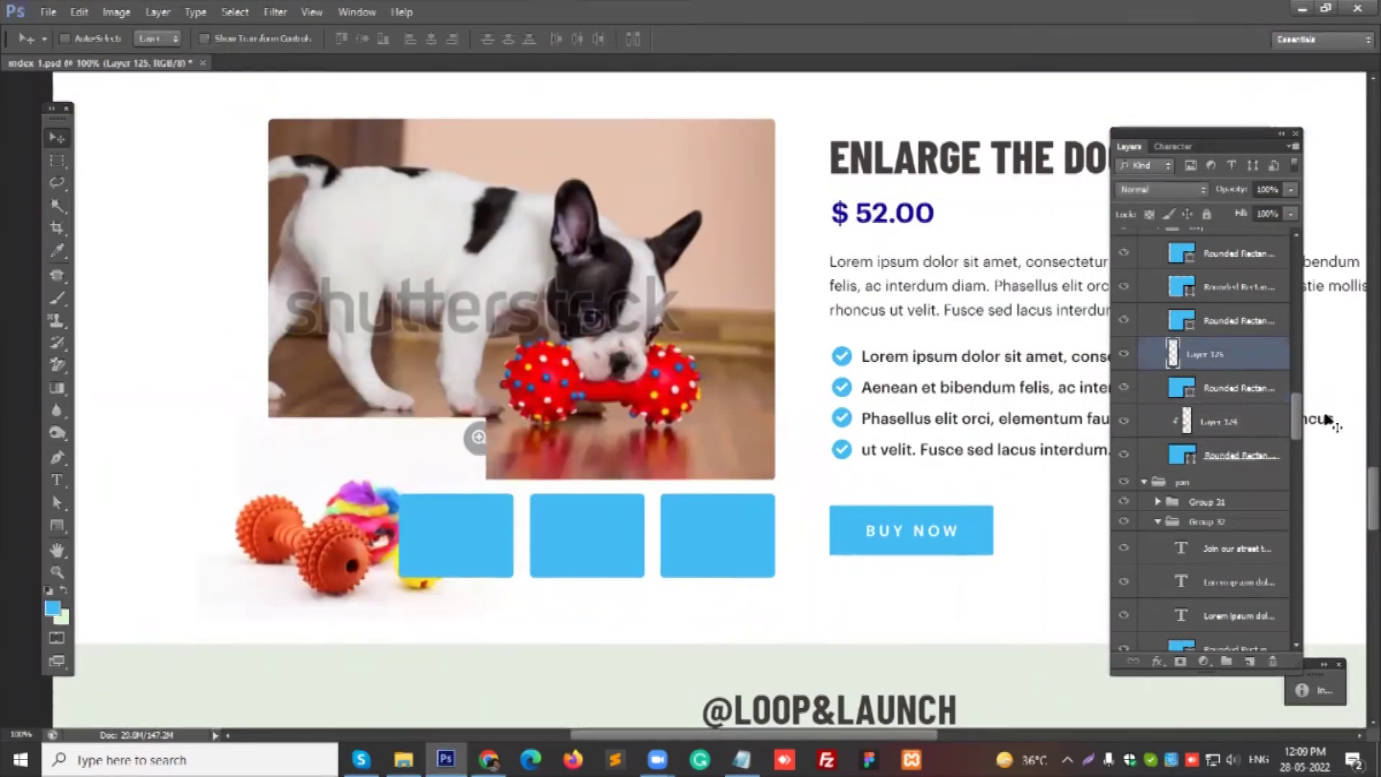
pyautogui.hotkey('ctrl', 'alt', 'g')
pyautogui.hotkey('ctrl', 't')
pyautogui.moveTo(475, 612); pyautogui.dragTo(432, 572)
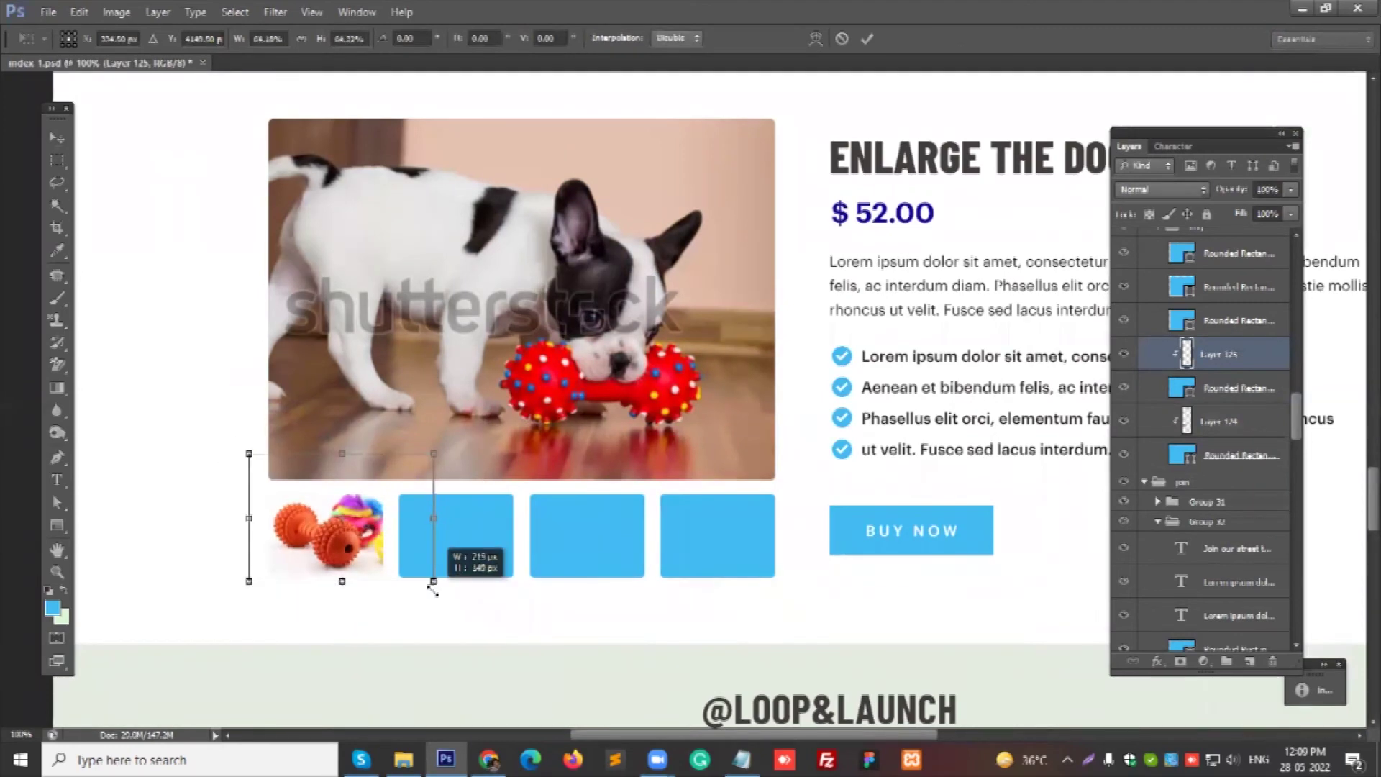
pyautogui.press('Return')
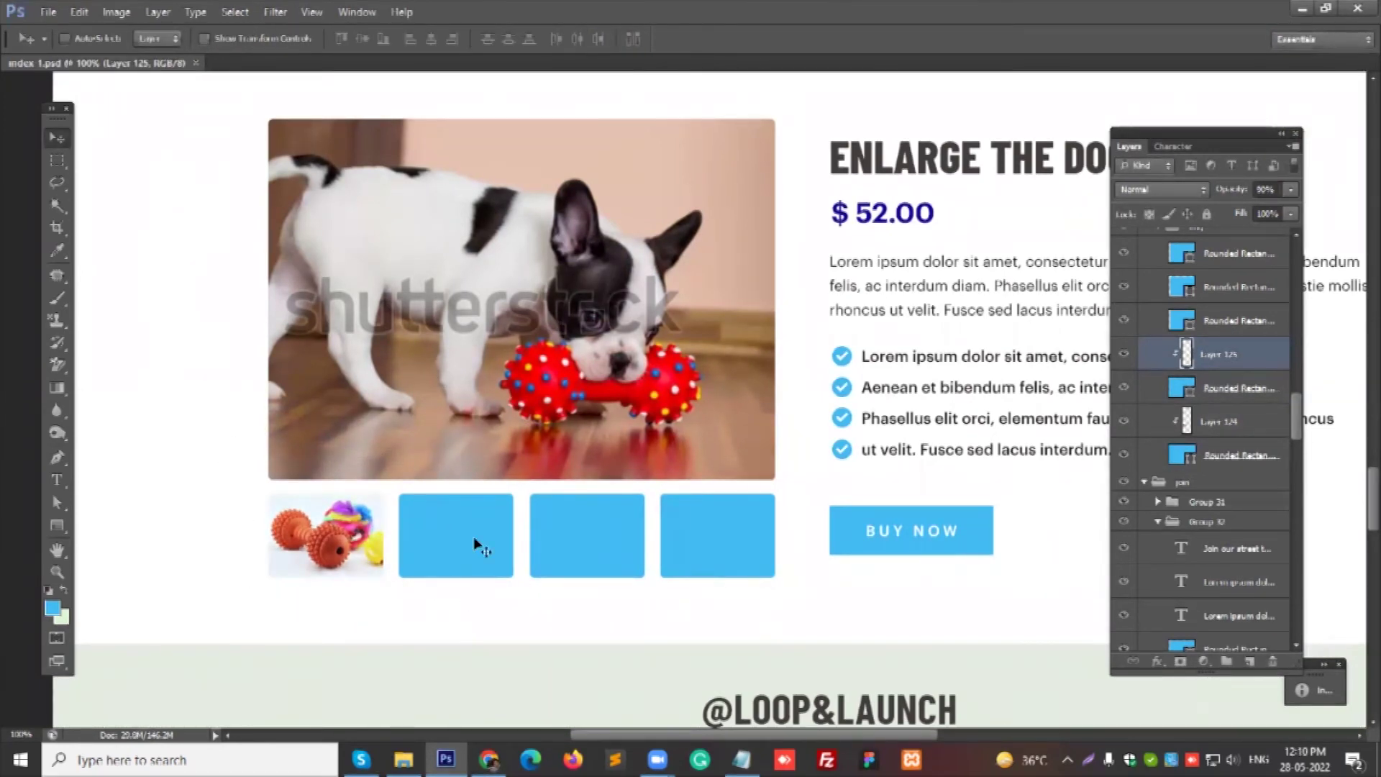
# - Clip the bone toy image into the second thumbnail, scaled to about 198x132
pyautogui.hotkey('ctrl', 'v')
pyautogui.moveTo(757, 296); pyautogui.dragTo(597, 403)
pyautogui.hotkey('ctrl', 'alt', 'g')
pyautogui.hotkey('ctrl', 't')
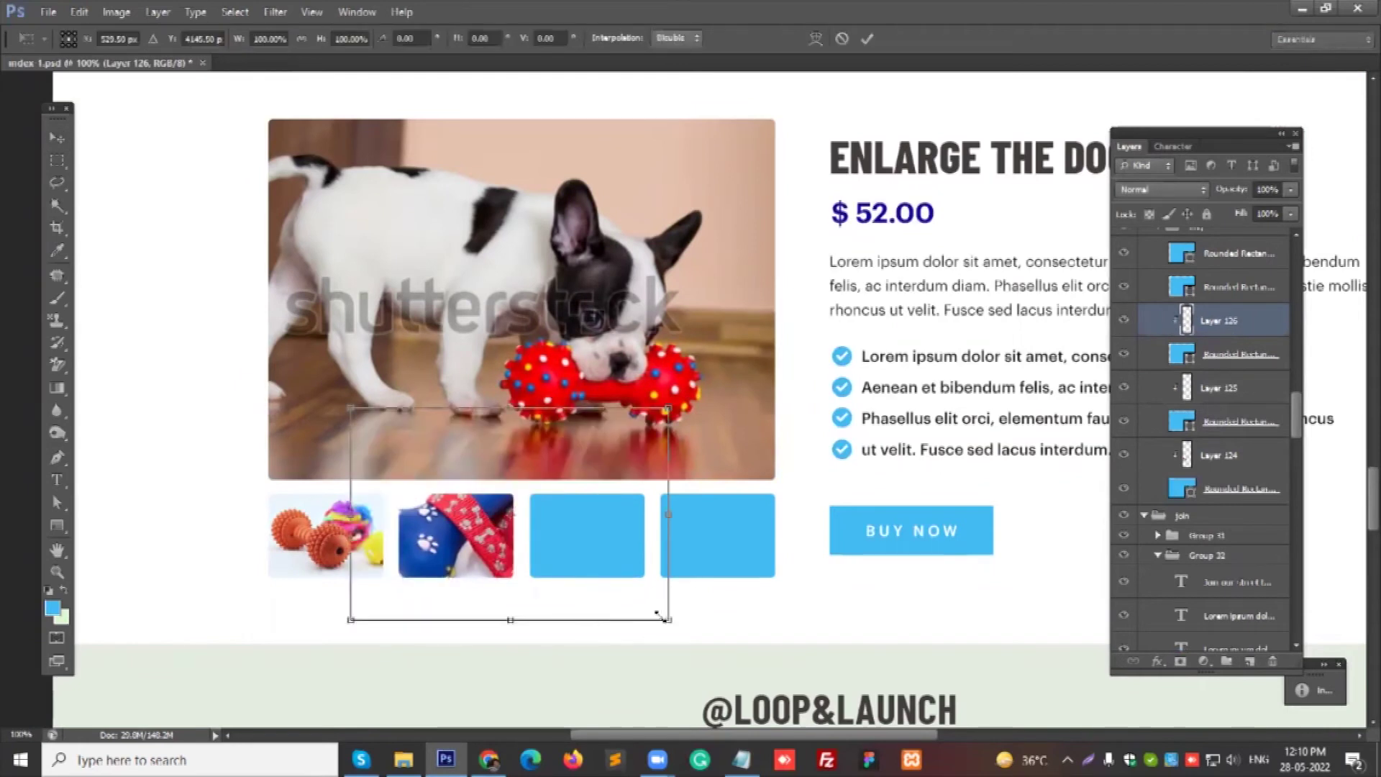
pyautogui.moveTo(669, 622); pyautogui.dragTo(542, 584)
pyautogui.moveTo(351, 407); pyautogui.dragTo(399, 489)
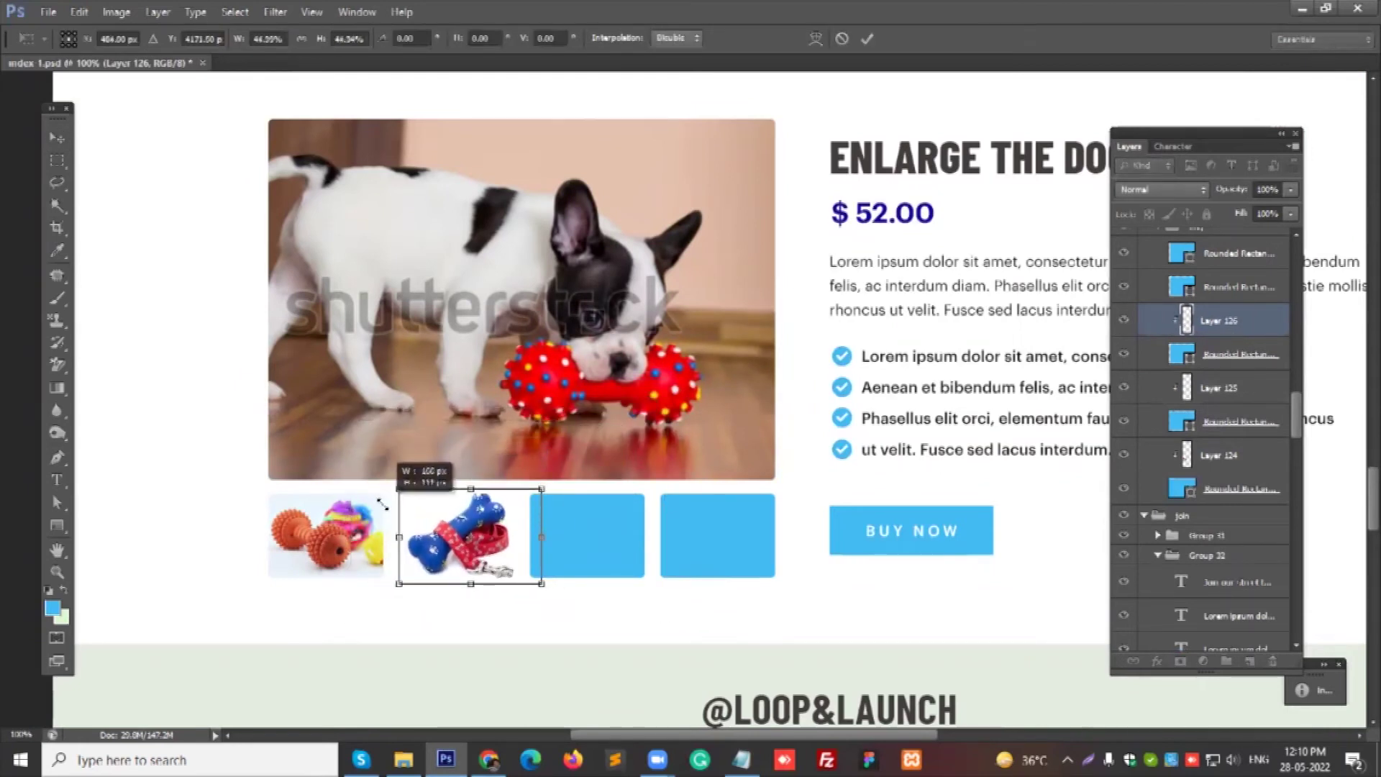
pyautogui.press('Return')
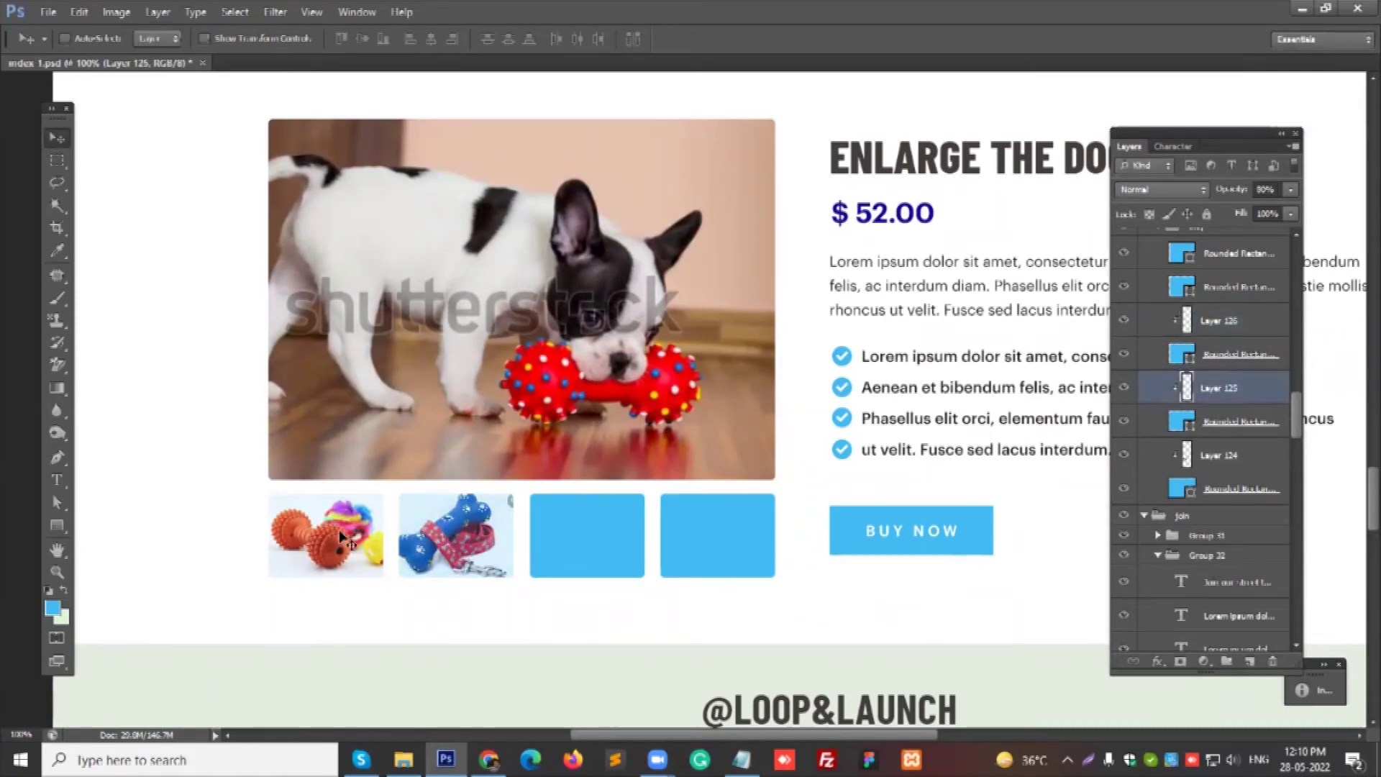
# - Clip the balls image into the third thumbnail, scale it, and set 80% opacity
pyautogui.keyDown('ctrl'); pyautogui.click(582, 549); pyautogui.keyUp('ctrl')
pyautogui.hotkey('ctrl', 'v')
pyautogui.moveTo(640, 448); pyautogui.dragTo(579, 549)
pyautogui.keyDown('alt'); pyautogui.click(1232, 303); pyautogui.keyUp('alt')
pyautogui.hotkey('ctrl', 't')
pyautogui.moveTo(786, 617)
pyautogui.mouseDown()
pyautogui.moveTo(734, 581)
pyautogui.moveTo(660, 580)
pyautogui.mouseUp()
pyautogui.moveTo(515, 487); pyautogui.dragTo(519, 491)
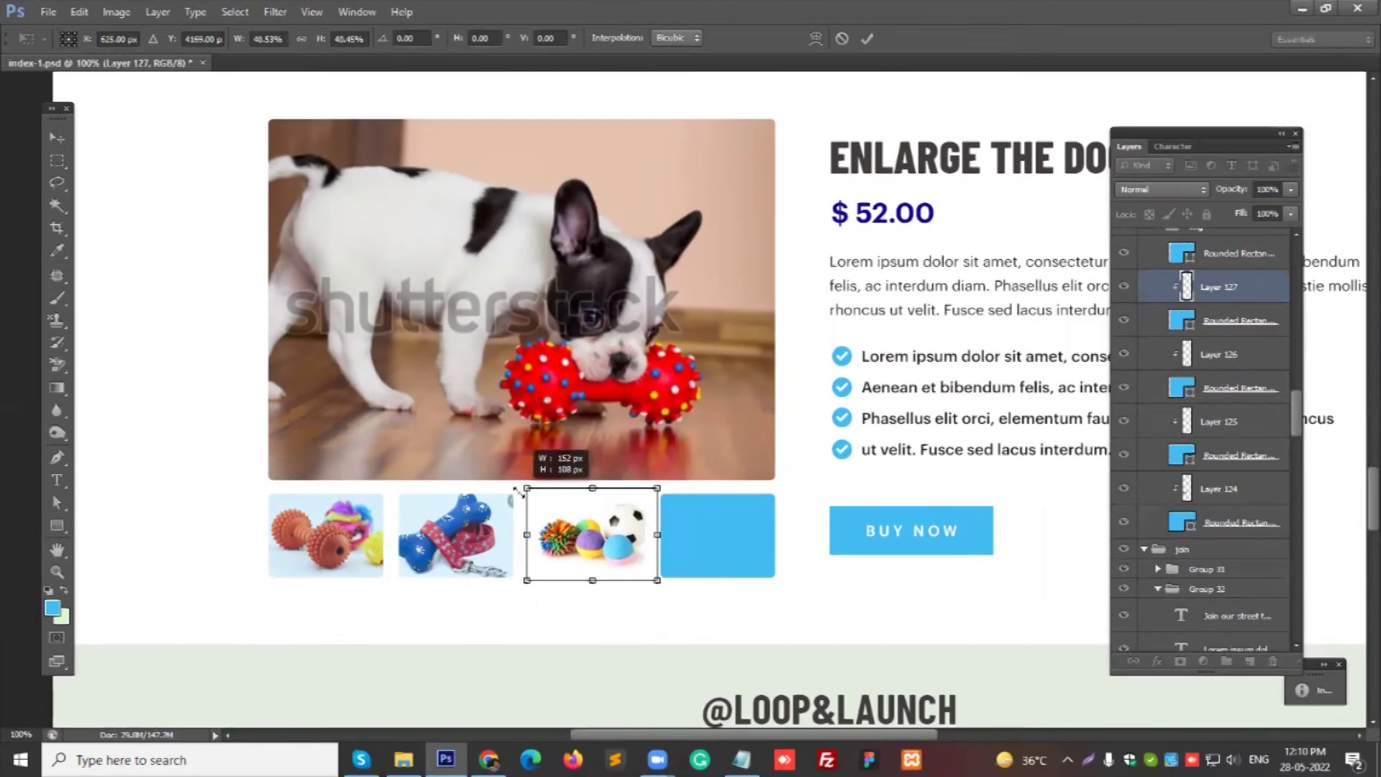
pyautogui.press('Return')
pyautogui.press('8')
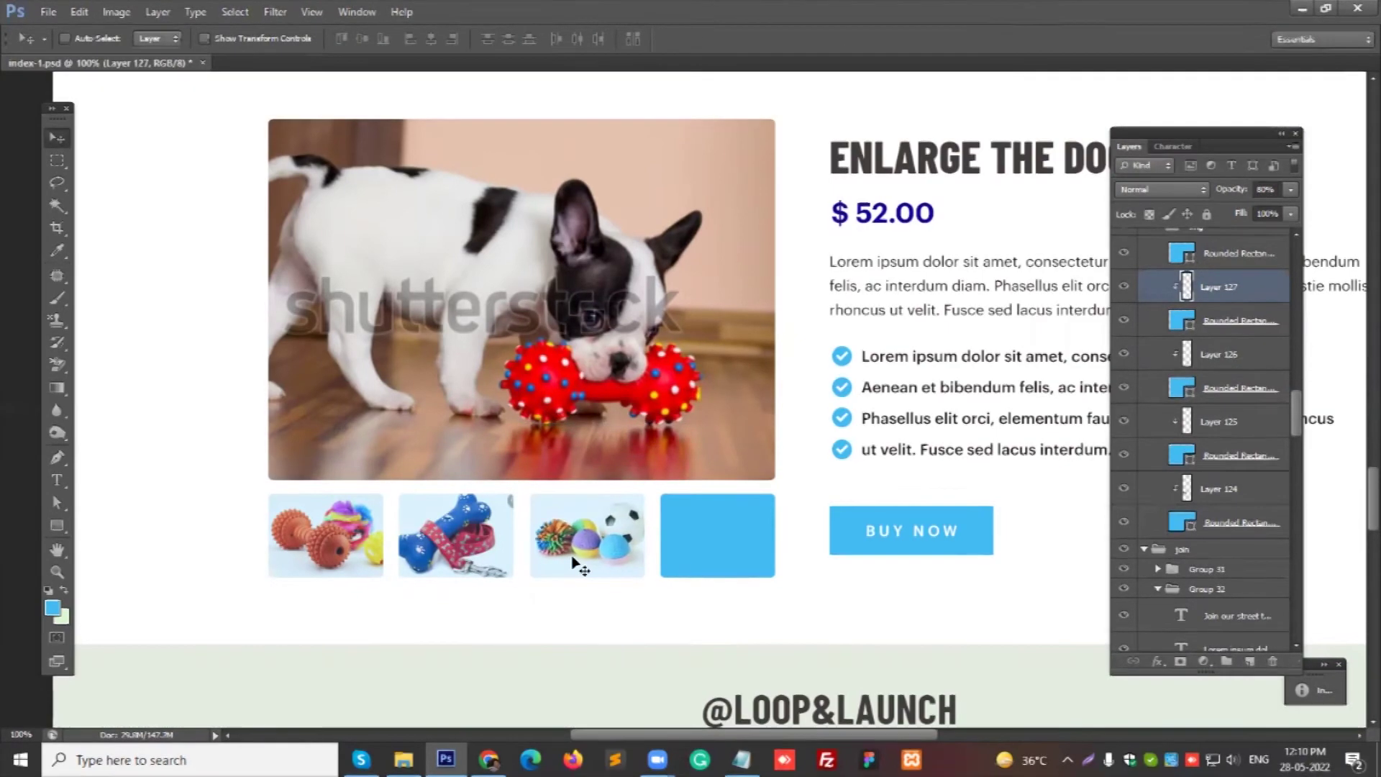
# - Clip the knotted ball toy into the fourth thumbnail at 80% opacity, nudged left
pyautogui.scroll(-1, 719, 531)
pyautogui.hotkey('ctrl', 'v')
pyautogui.moveTo(732, 478); pyautogui.dragTo(763, 561)
pyautogui.hotkey('ctrl', 'alt', 'g')
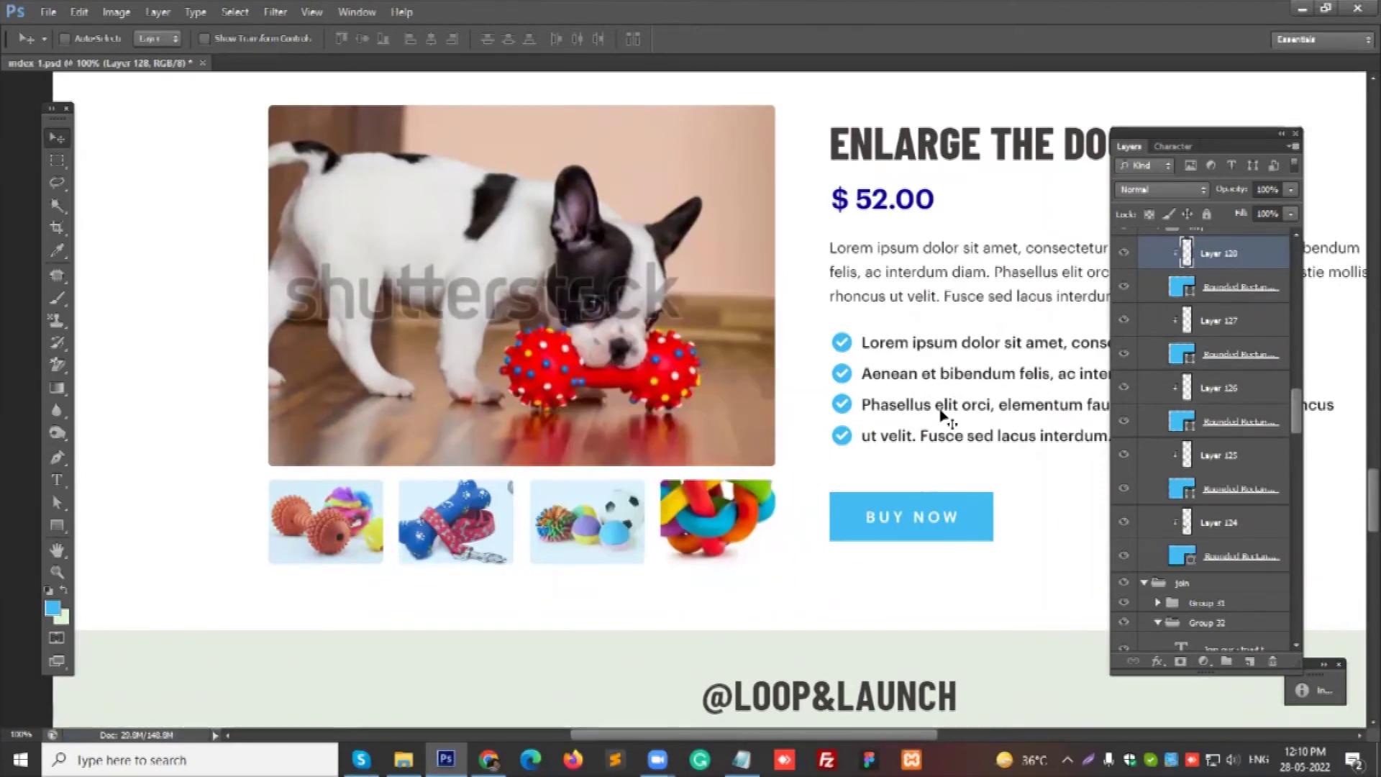
pyautogui.hotkey('ctrl', 't')
pyautogui.moveTo(554, 366); pyautogui.dragTo(660, 450)
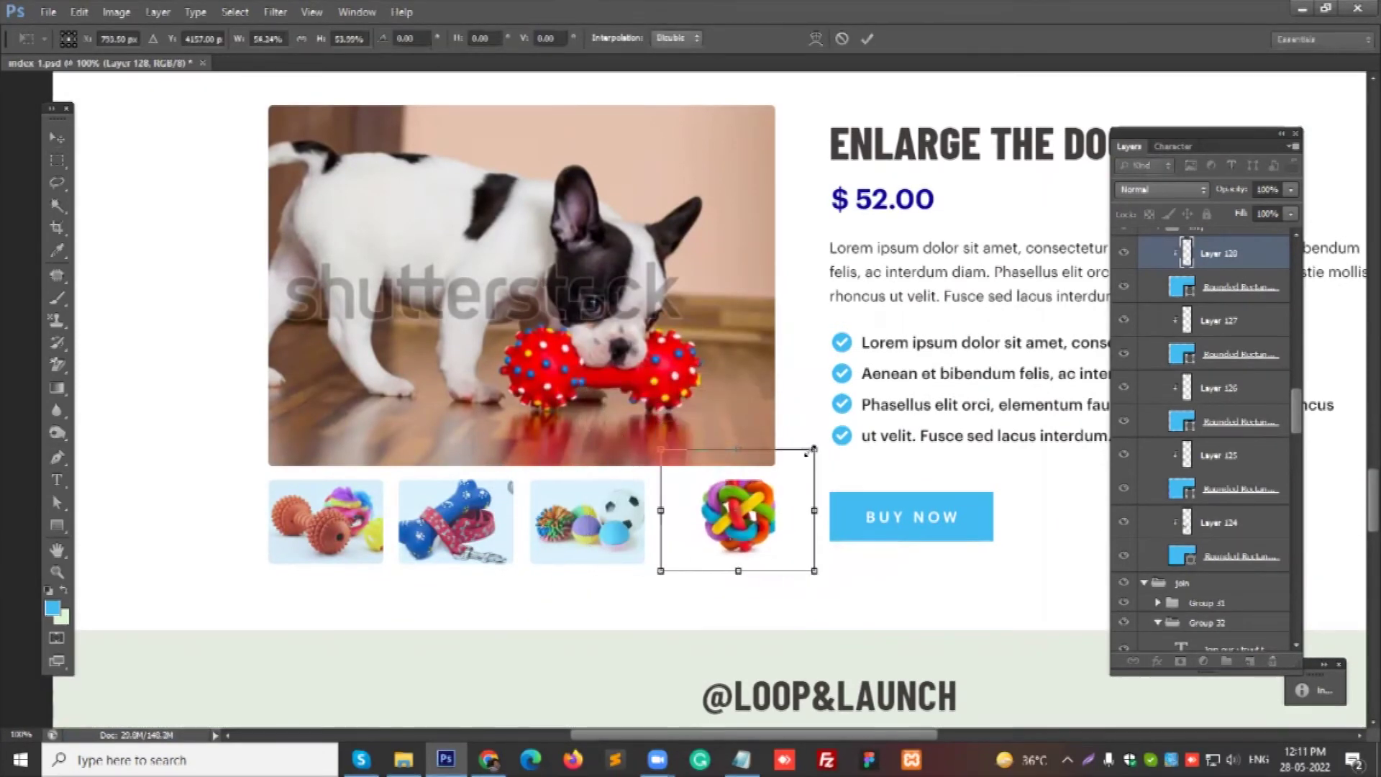
pyautogui.press('Return')
pyautogui.press('8')
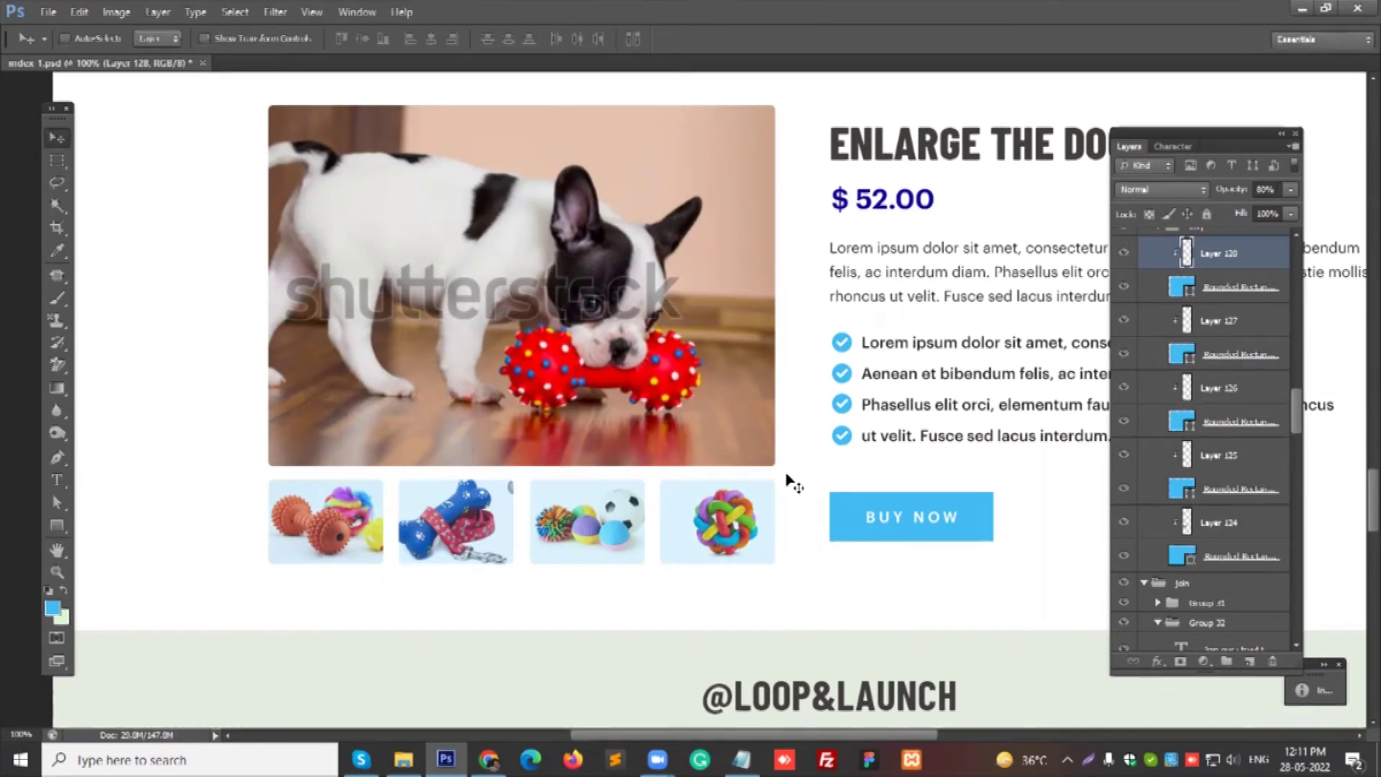
pyautogui.press('Left')
pyautogui.press('Left')
pyautogui.press('Left')
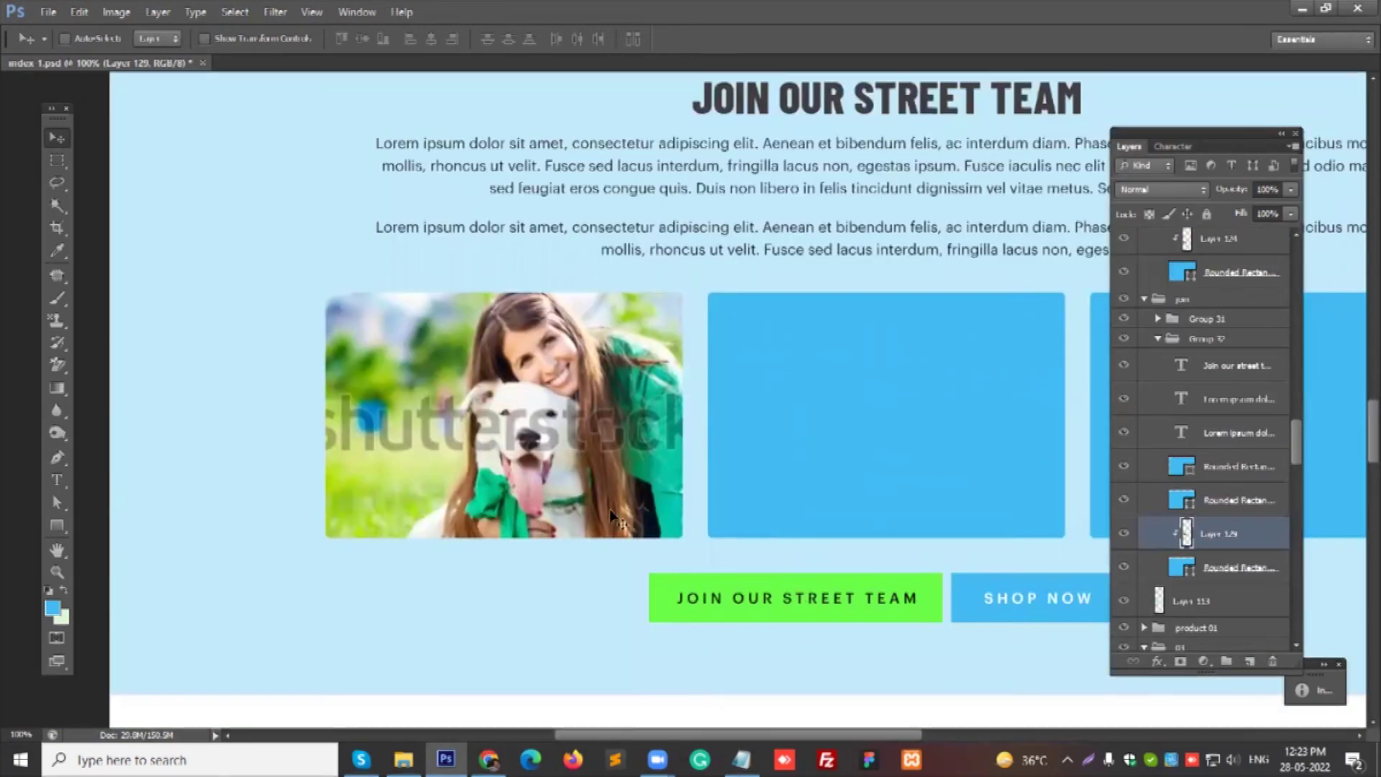
# - Scale the woman-and-dog photo to fit the first street-team card
pyautogui.hotkey('ctrl', 't')
pyautogui.moveTo(802, 656); pyautogui.dragTo(732, 575)
pyautogui.press('Return')
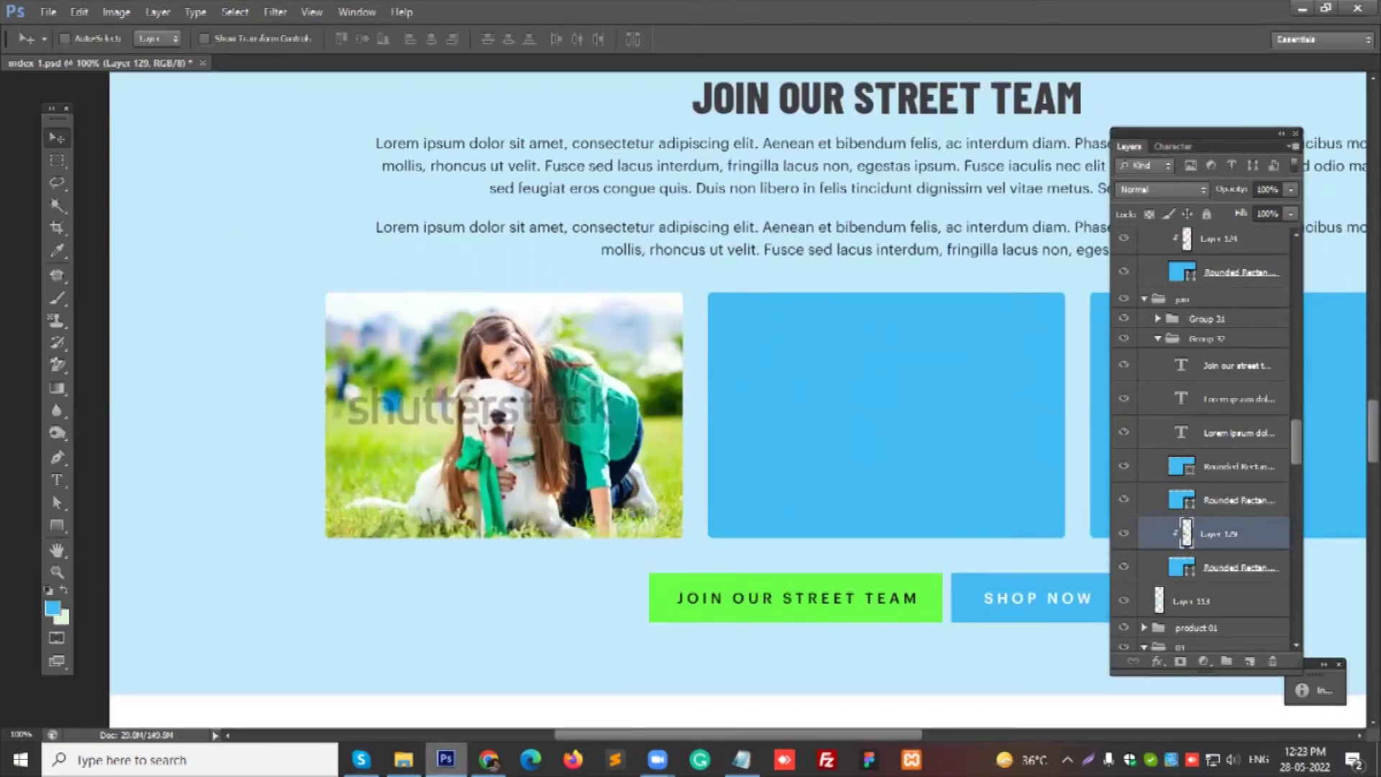
# - Clip the woman-with-shepherd photo into the right street-team card and fit it
pyautogui.hscroll(5, 827, 441)
pyautogui.hotkey('ctrl', 'v')
pyautogui.hotkey('ctrl', 'alt', 'g')
pyautogui.hotkey('ctrl', 't')
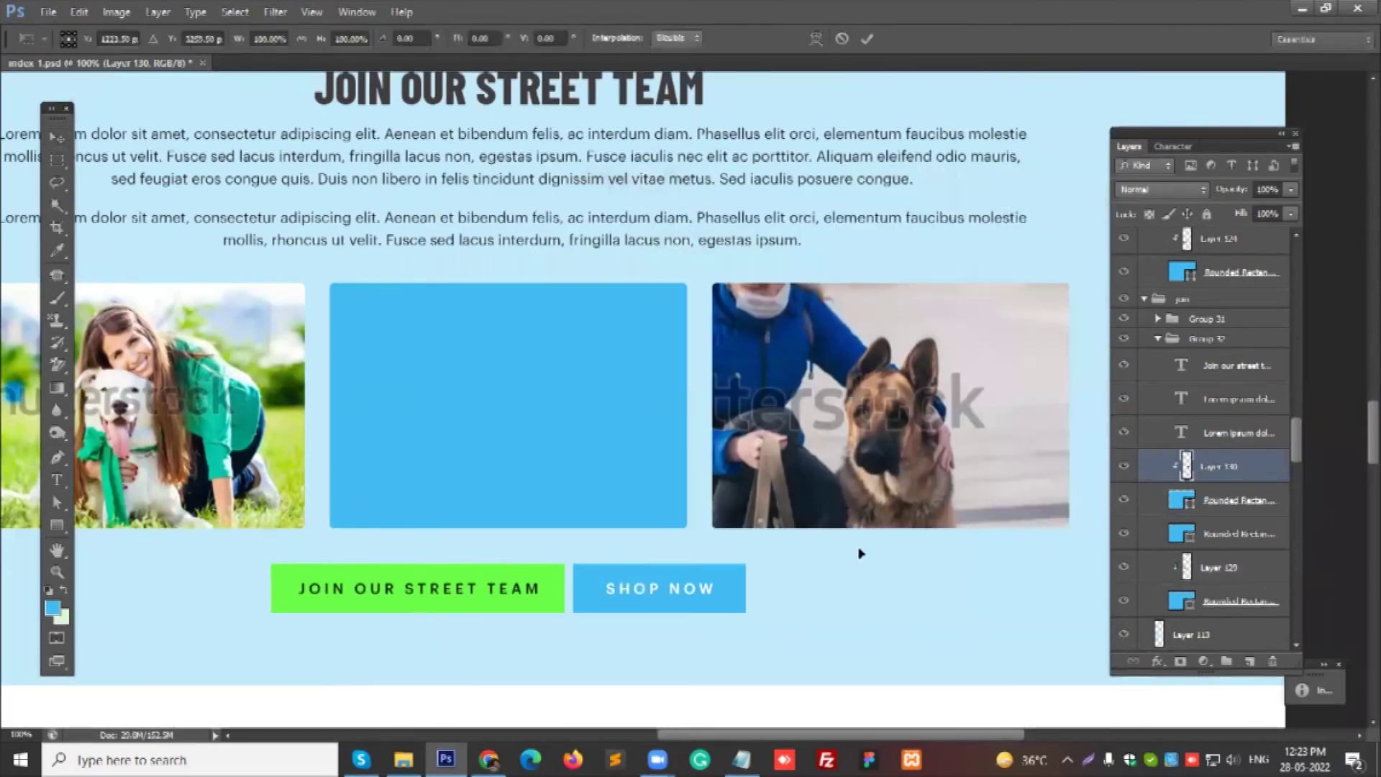
pyautogui.moveTo(755, 503); pyautogui.dragTo(847, 533)
pyautogui.moveTo(507, 584); pyautogui.dragTo(628, 574)
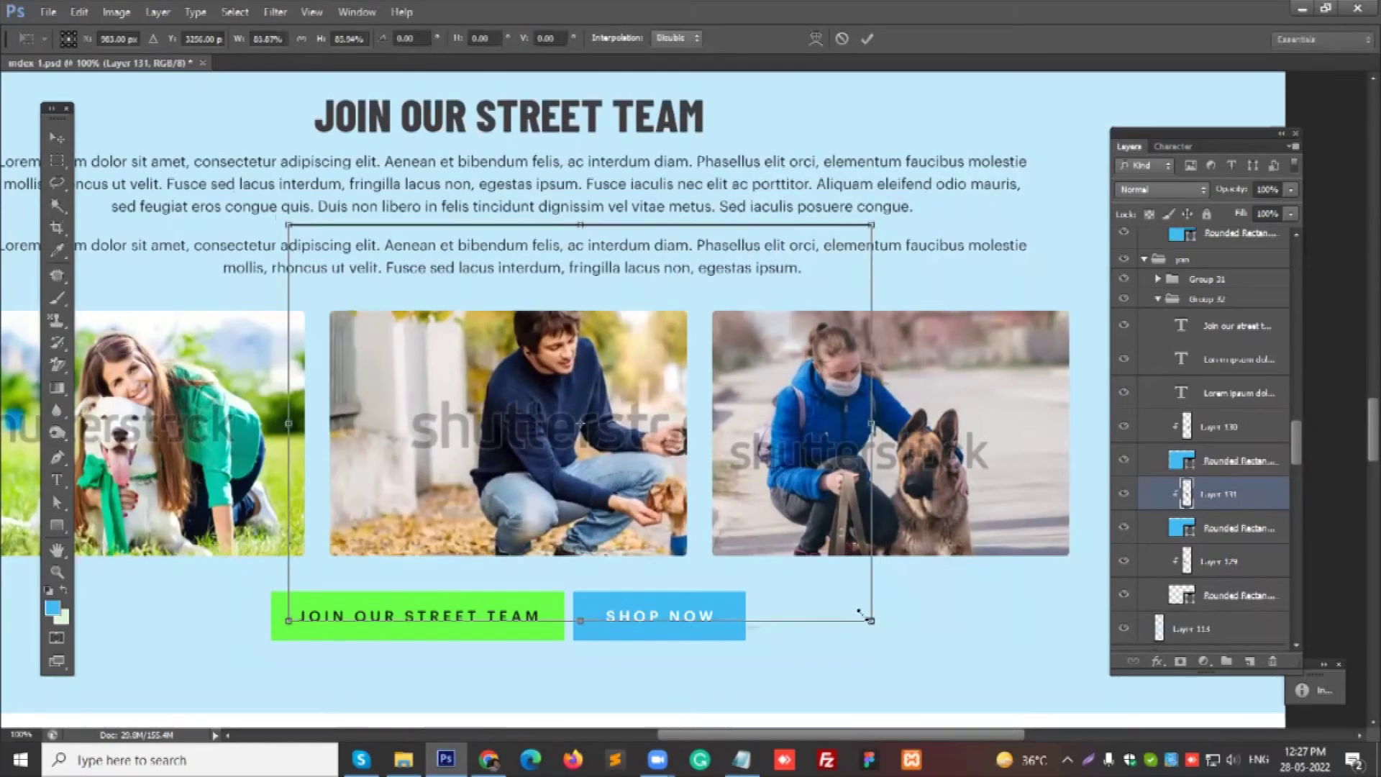
# - Scale the man-and-dog photo to about 70%, framing the dog in the middle card
pyautogui.moveTo(926, 658); pyautogui.dragTo(756, 620)
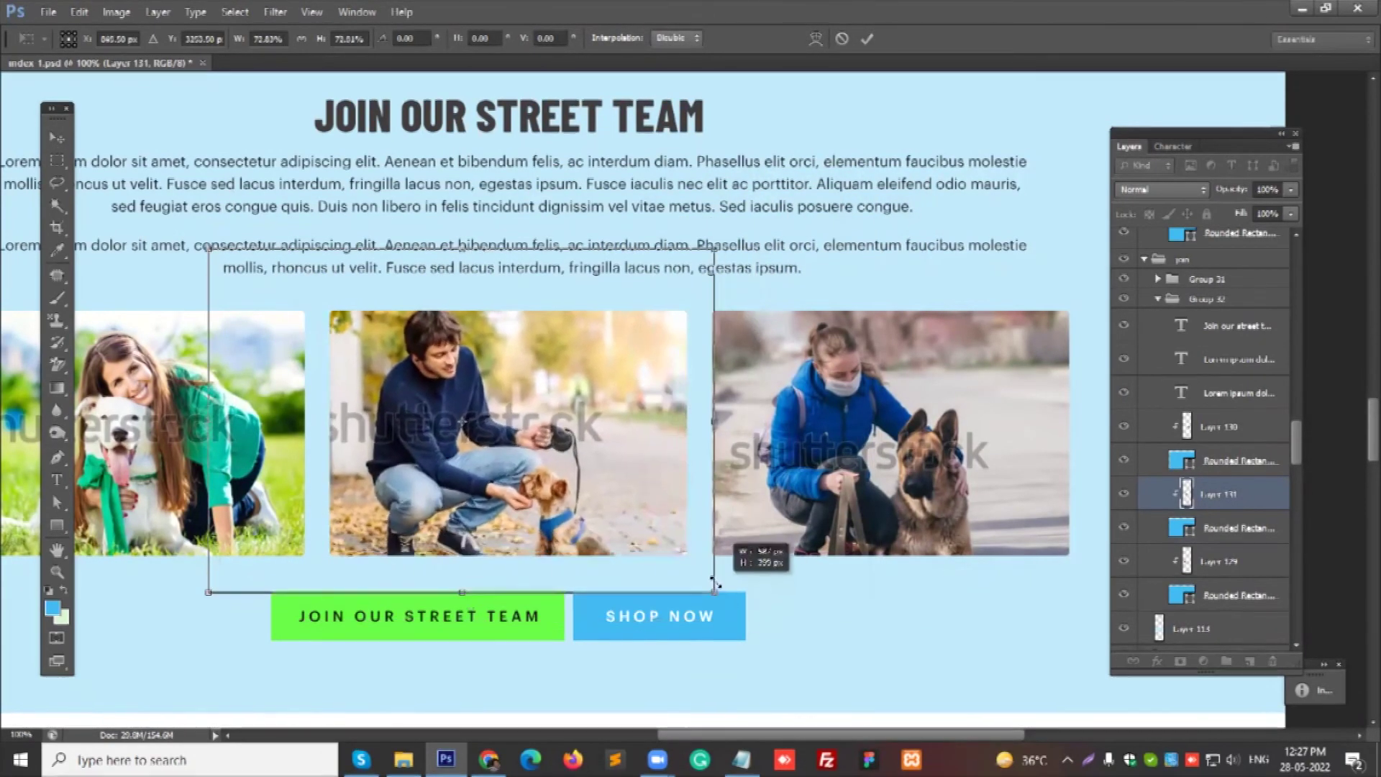
pyautogui.moveTo(759, 631); pyautogui.dragTo(709, 575)
pyautogui.moveTo(640, 543); pyautogui.dragTo(656, 529)
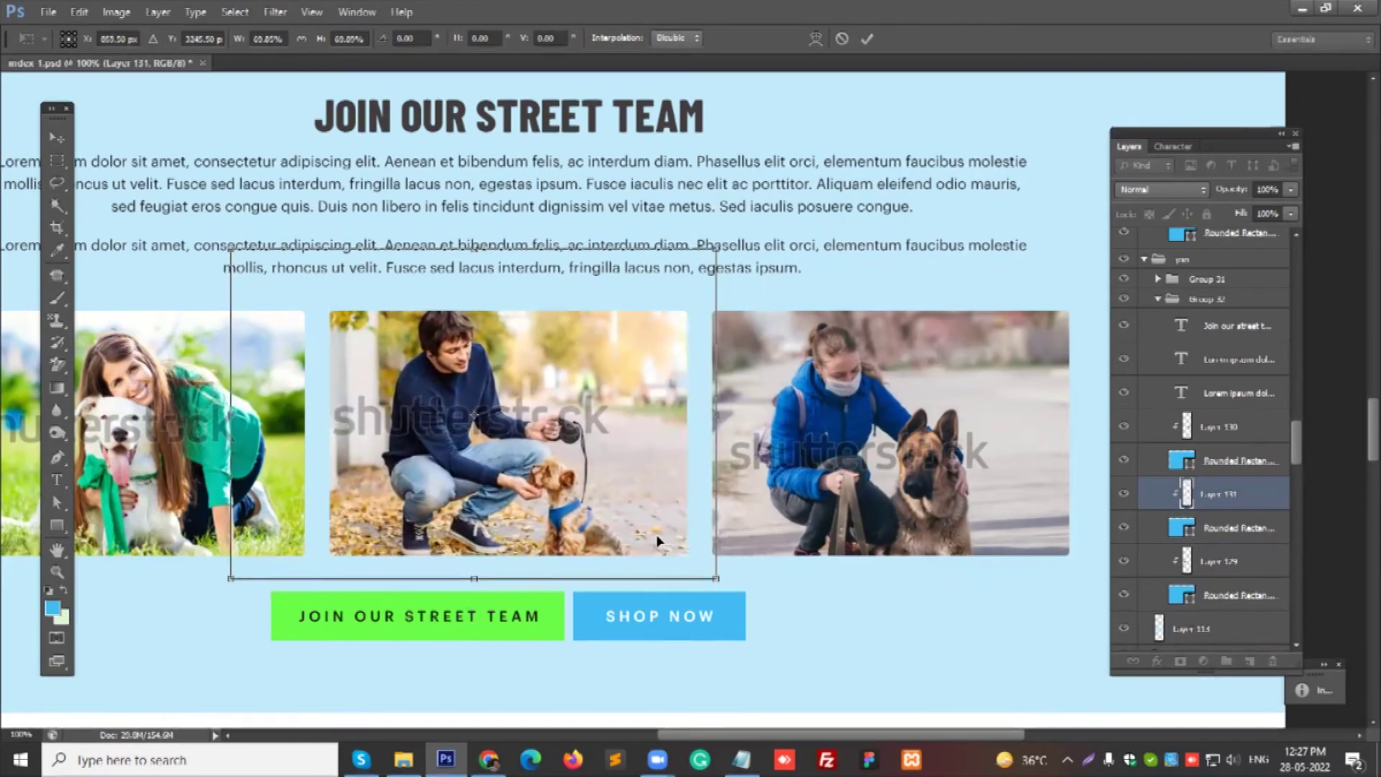
pyautogui.press('Return')
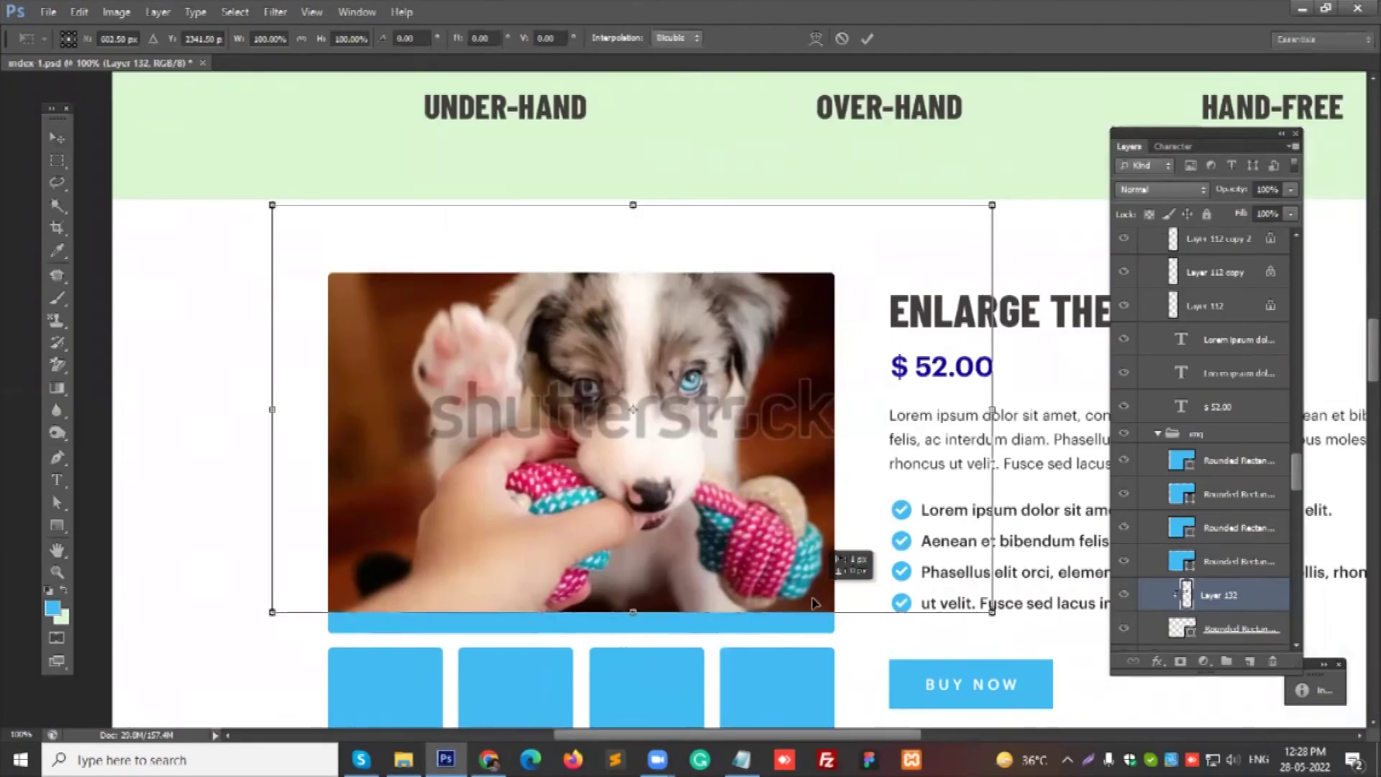
# - Shrink the puppy photo, then fit a purple ball image into the first thumbnail
pyautogui.moveTo(969, 656); pyautogui.dragTo(935, 633)
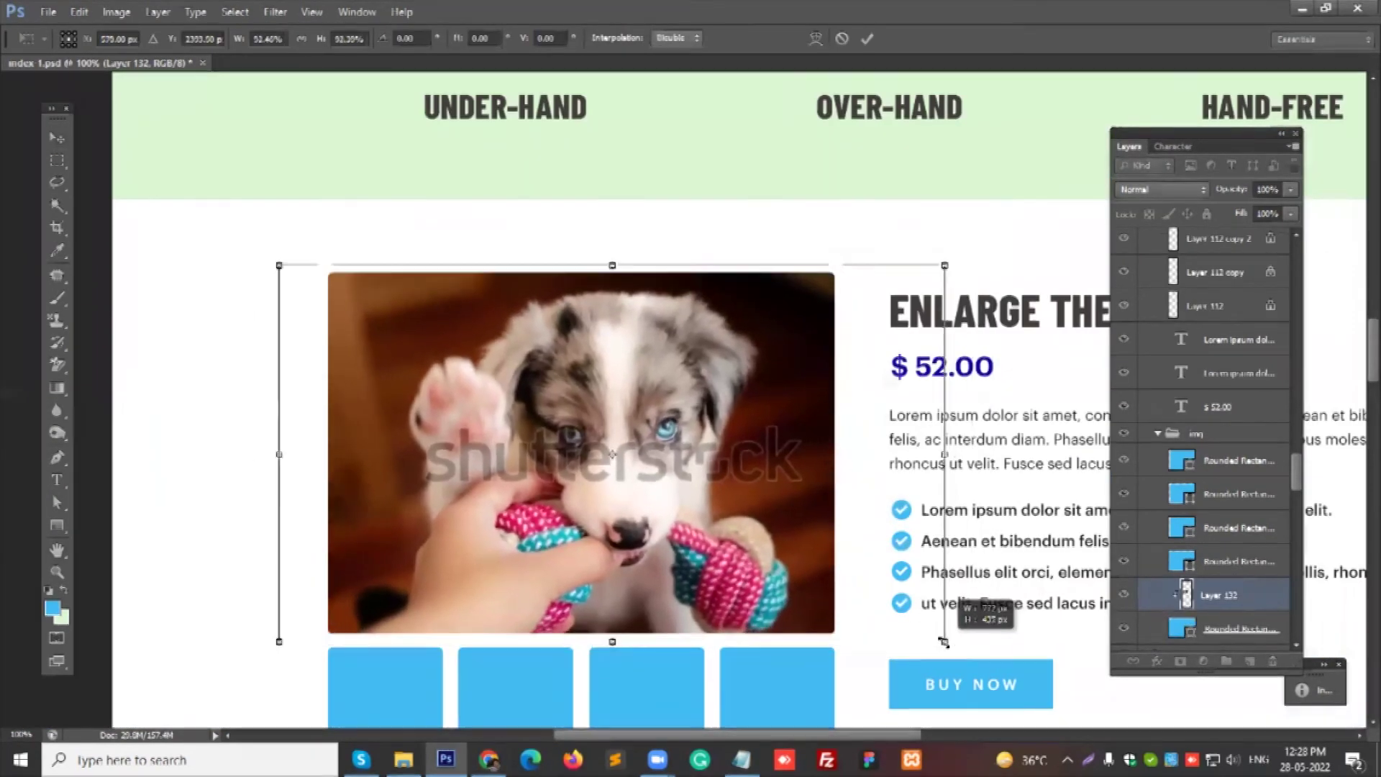
pyautogui.press('Return')
pyautogui.scroll(-2, 717, 591)
pyautogui.hotkey('ctrl', 'v')
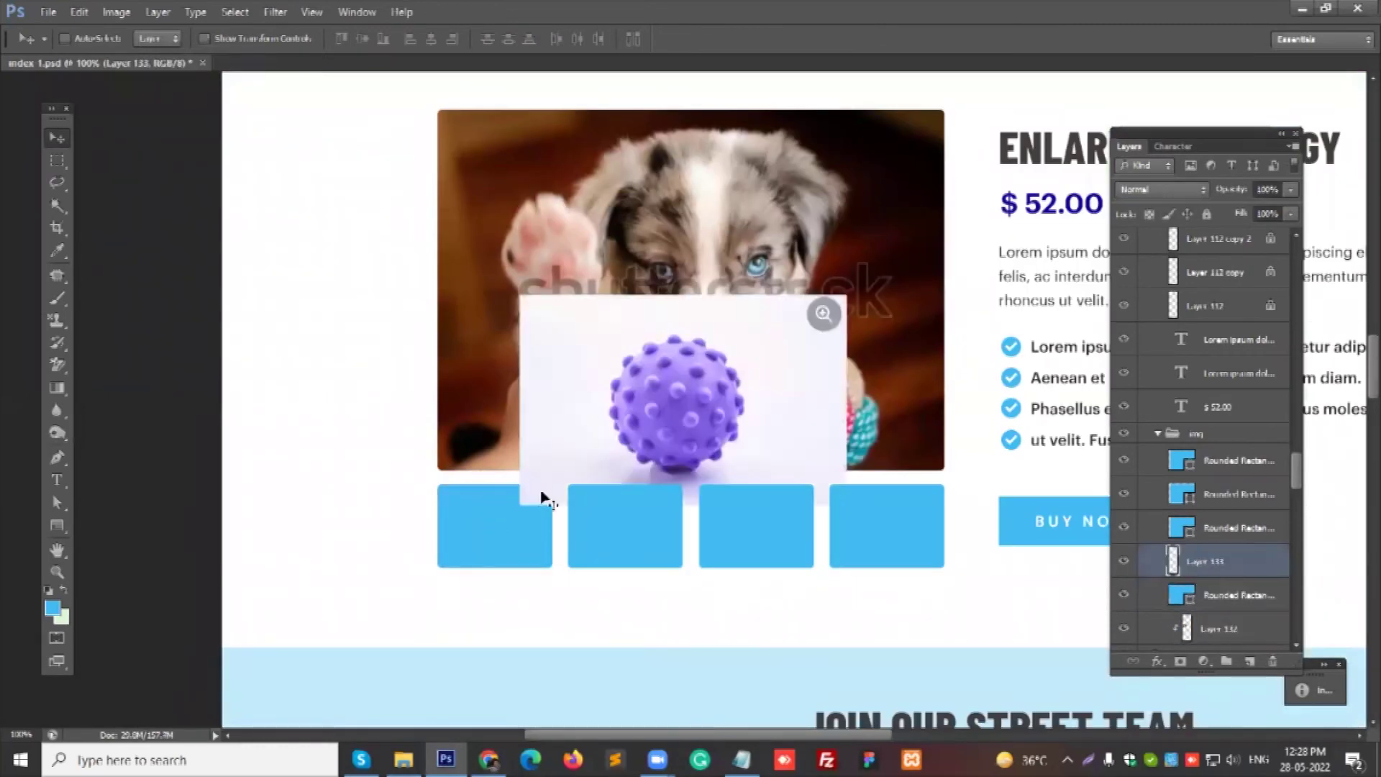
pyautogui.moveTo(542, 494); pyautogui.dragTo(373, 580)
pyautogui.hotkey('ctrl', 't')
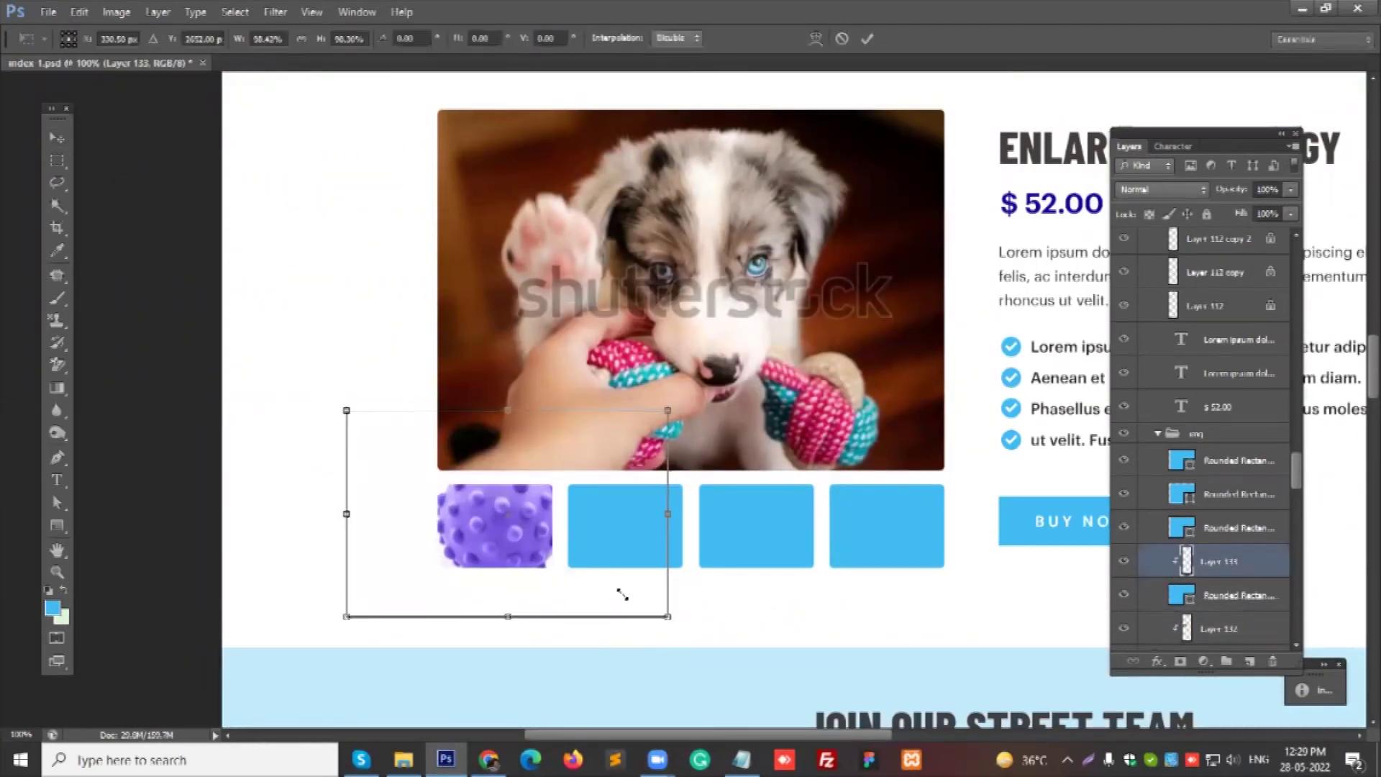
pyautogui.moveTo(668, 615); pyautogui.dragTo(604, 580)
pyautogui.press('Return')
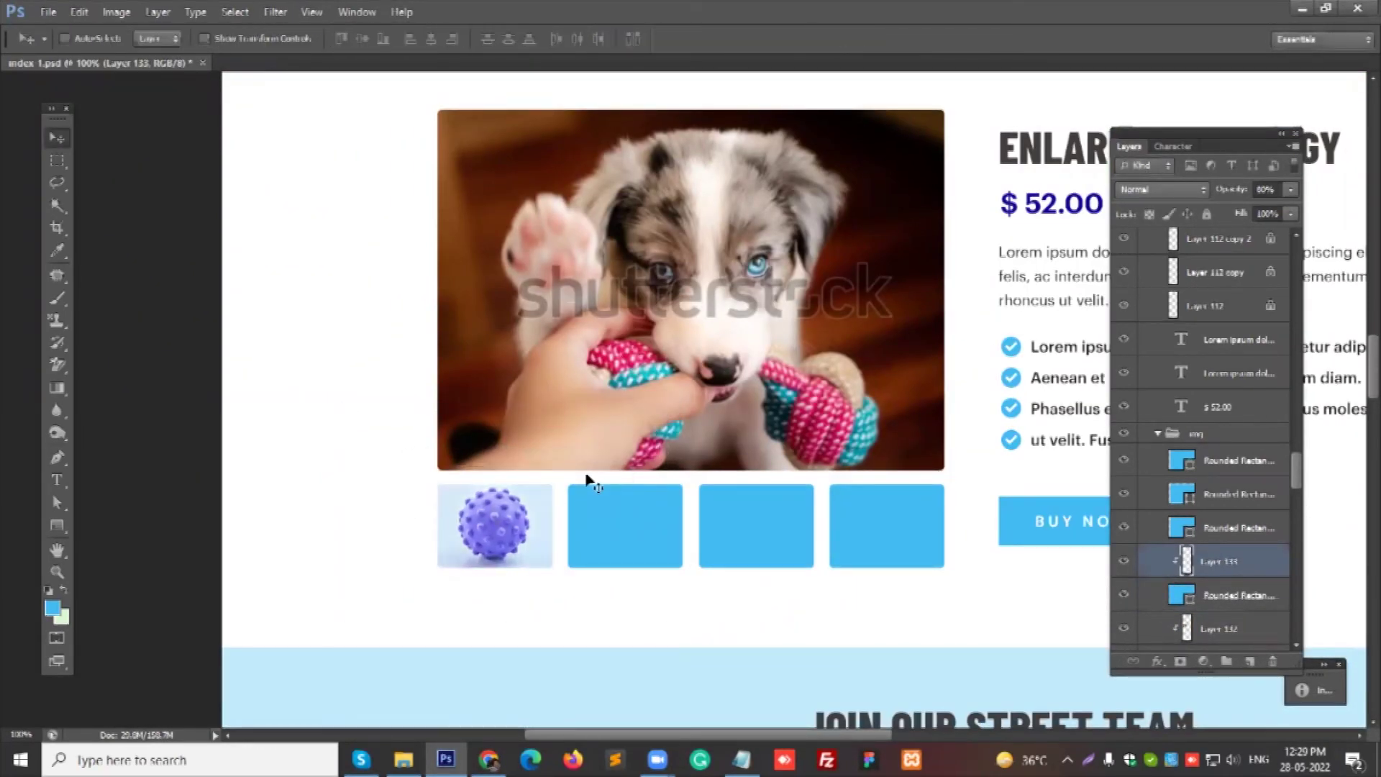
# - Add the rope toy, leash and plush toy dog photos to the remaining thumbnails
pyautogui.hotkey('ctrl', 'v')
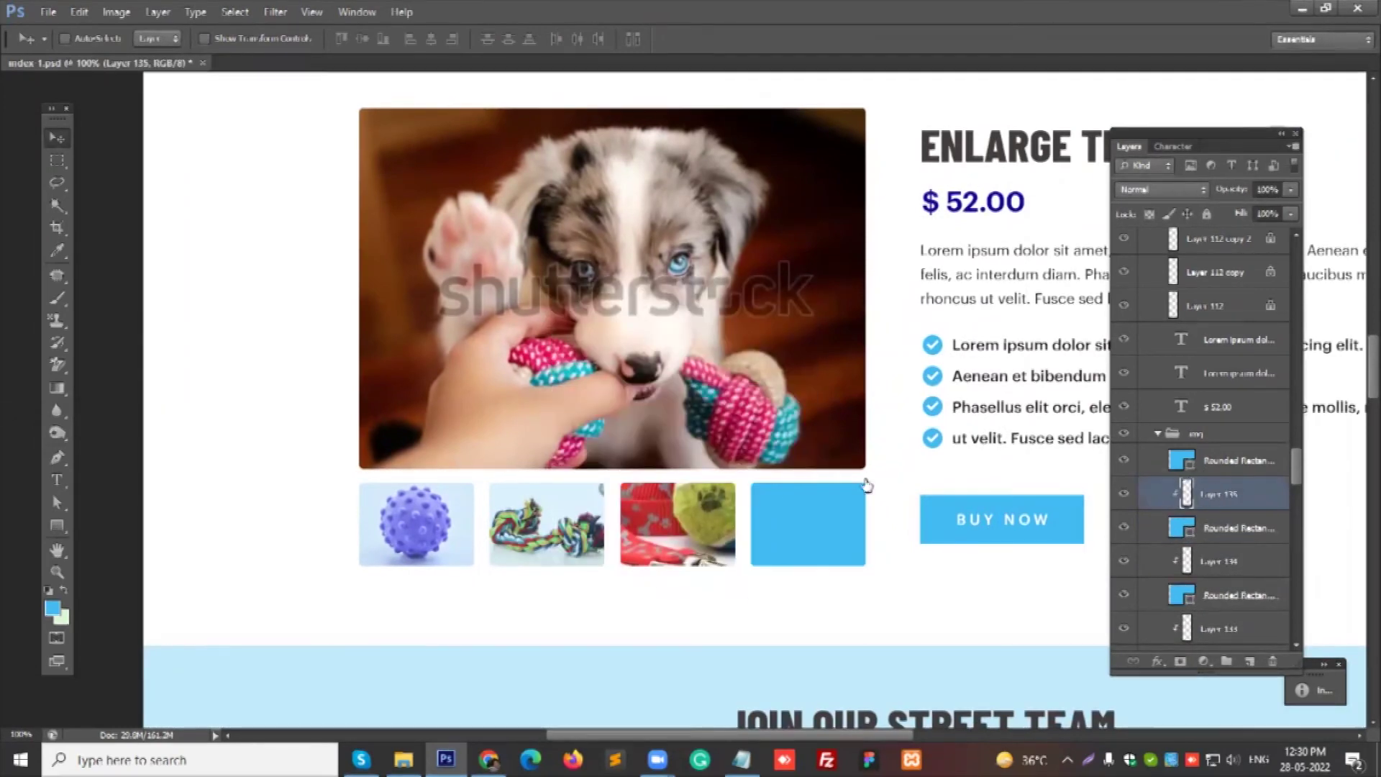
pyautogui.hotkey('ctrl', 't')
pyautogui.moveTo(817, 626); pyautogui.dragTo(680, 520)
pyautogui.moveTo(691, 426); pyautogui.dragTo(715, 480)
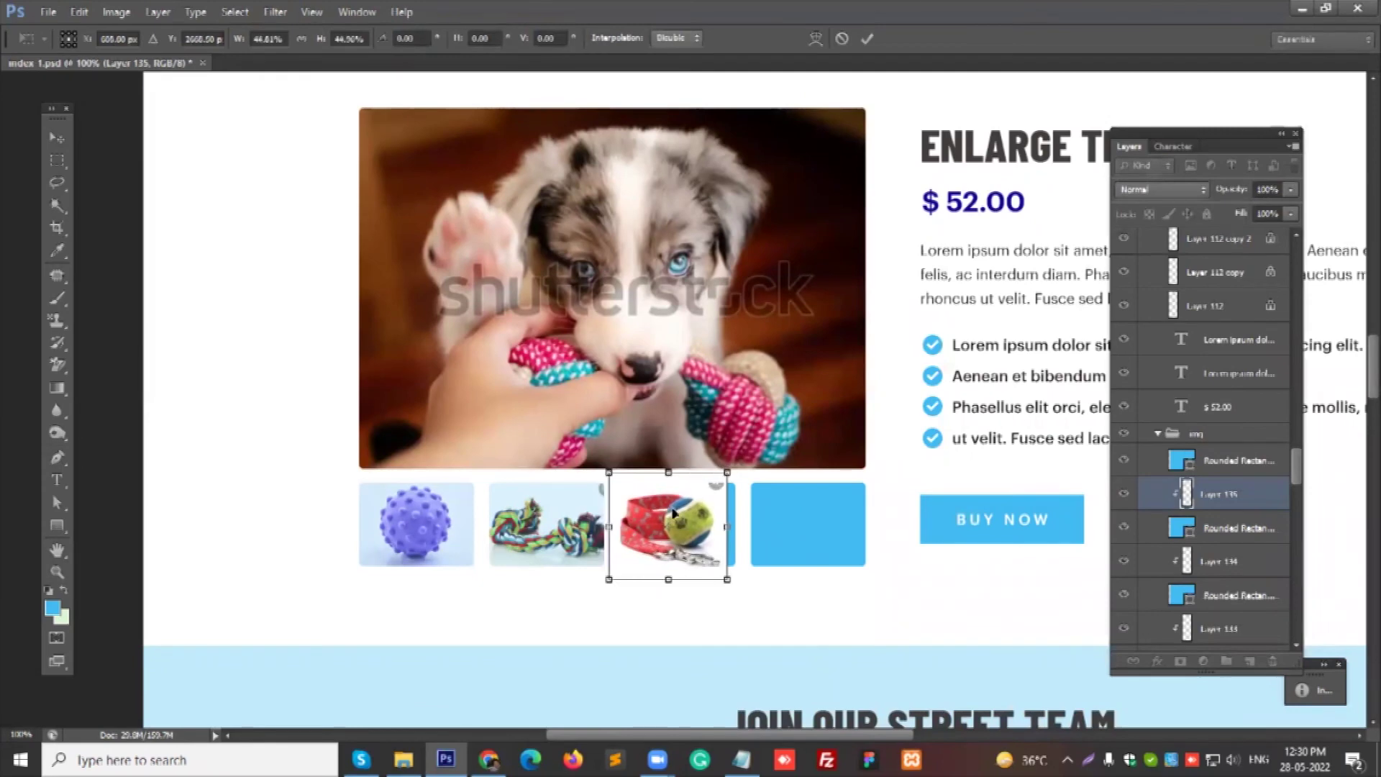
pyautogui.press('Return')
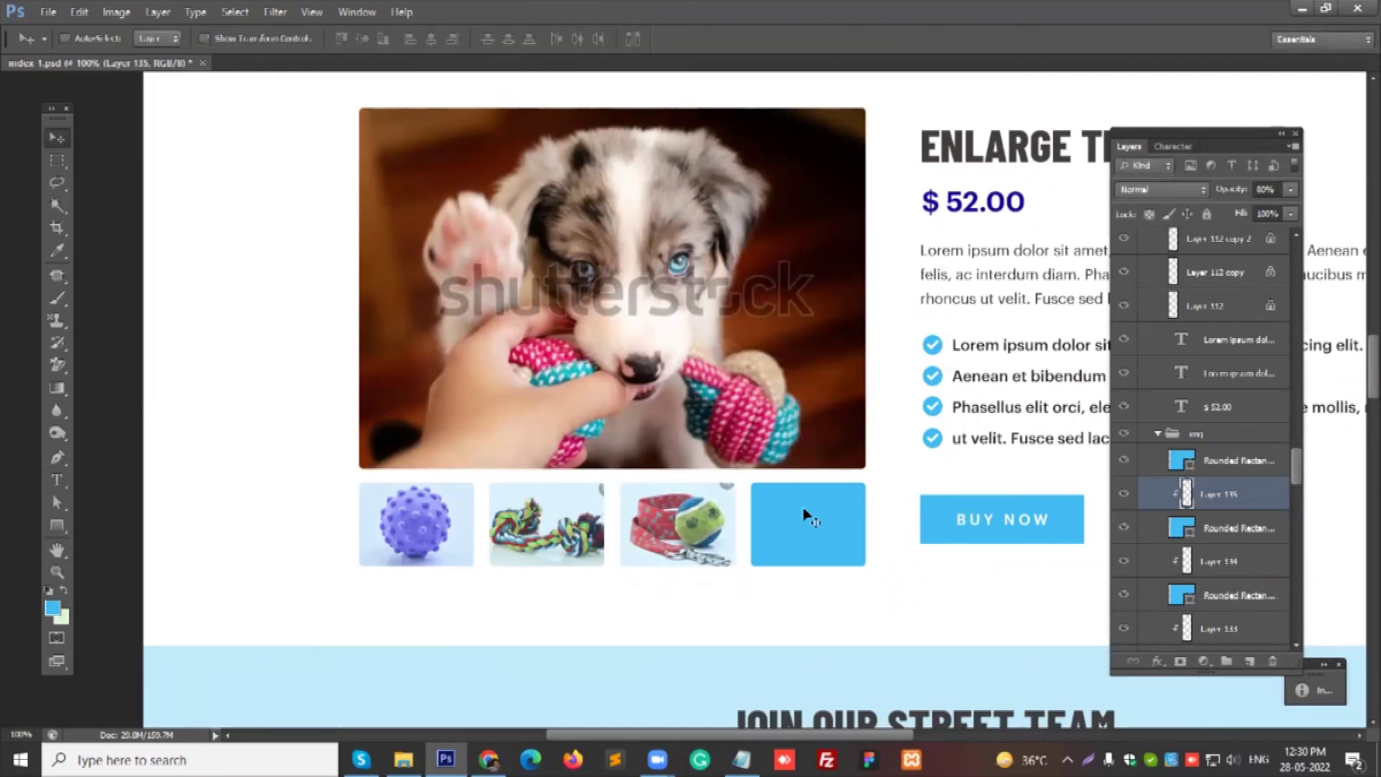
pyautogui.press('Return')
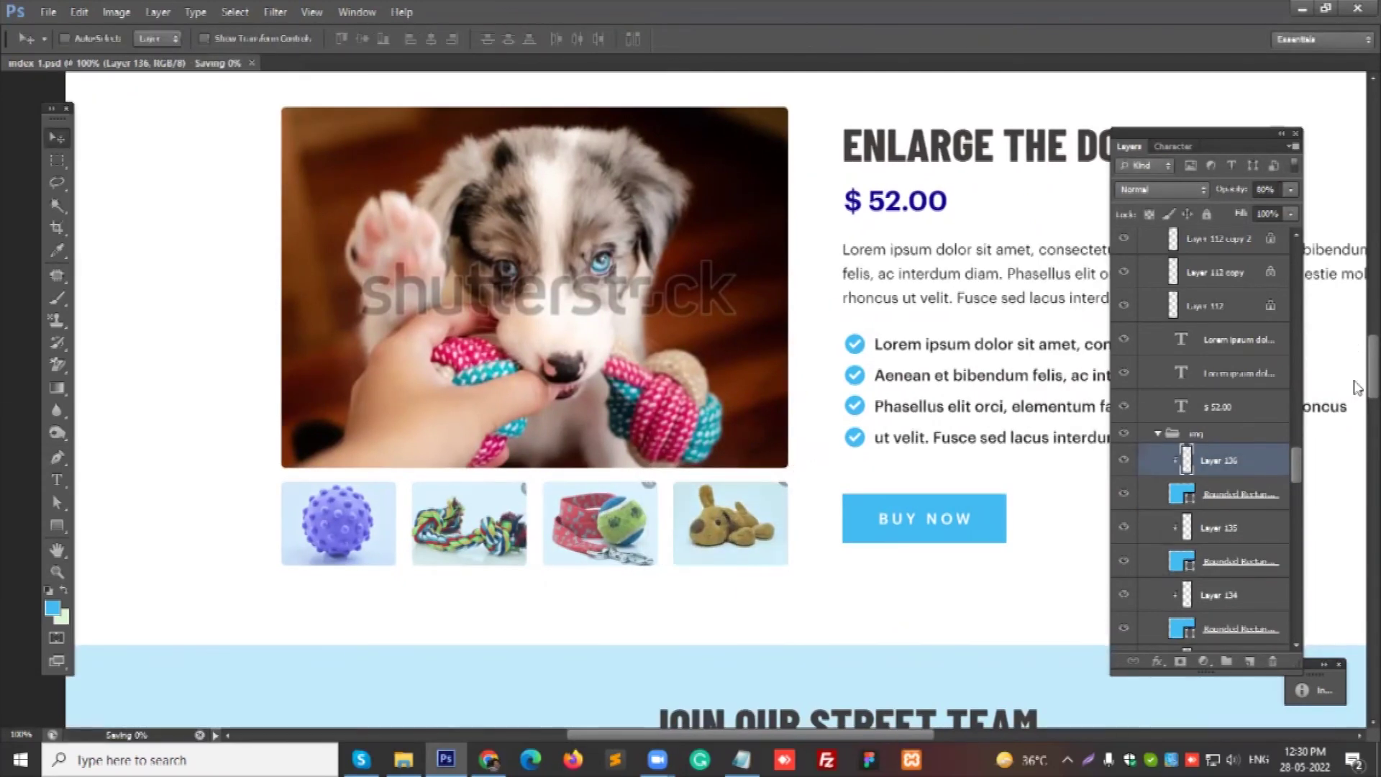
# - Clip a dog photo into the first pink Instagram box at 70% opacity
pyautogui.scroll(5, 1079, 402)
pyautogui.scroll(-3, 935, 446)
pyautogui.scroll(-8, 899, 475)
pyautogui.scroll(-10, 870, 495)
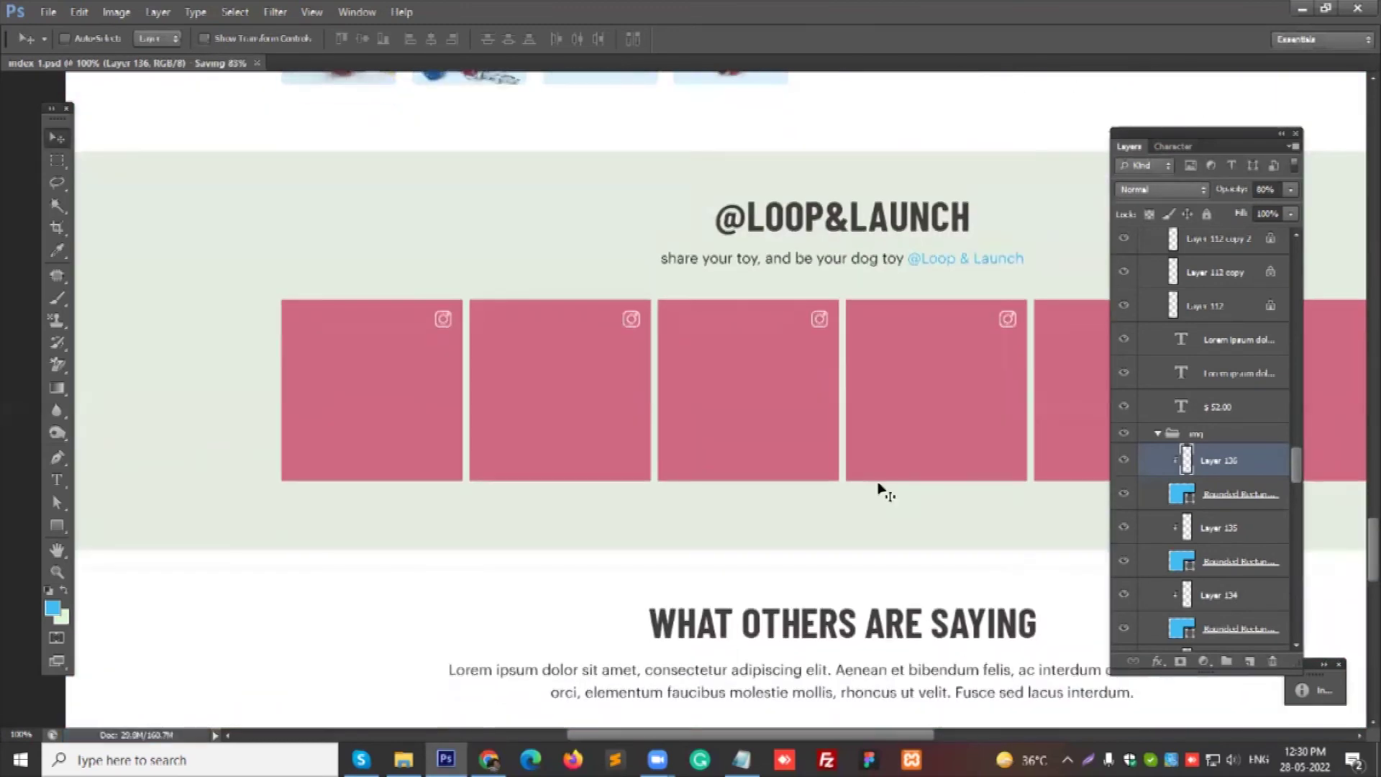
pyautogui.scroll(-5, 786, 539)
pyautogui.scroll(-5, 688, 235)
pyautogui.scroll(10, 681, 400)
pyautogui.hscroll(-5, 575, 543)
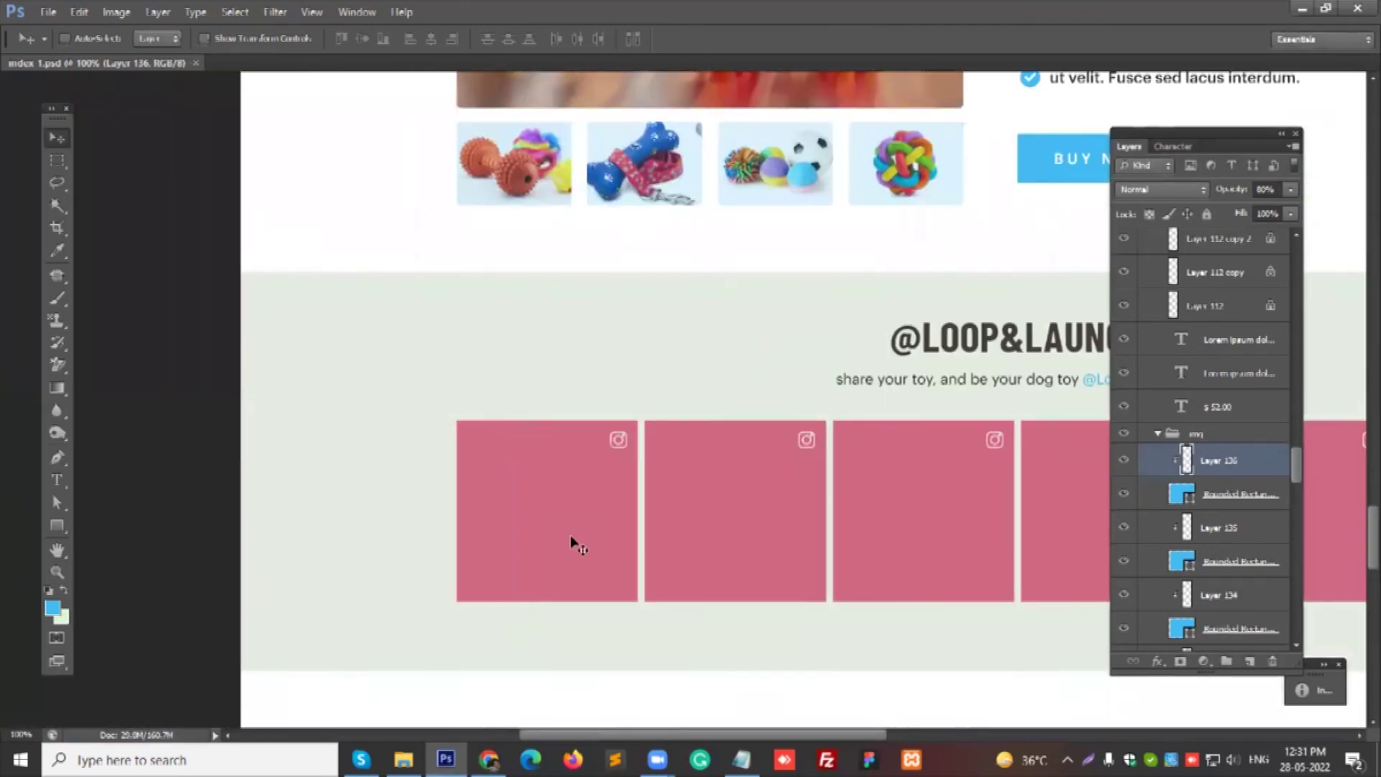
pyautogui.keyDown('ctrl'); pyautogui.click(579, 547); pyautogui.keyUp('ctrl')
pyautogui.hotkey('ctrl', 'v')
pyautogui.hotkey('ctrl', 'alt', 'g')
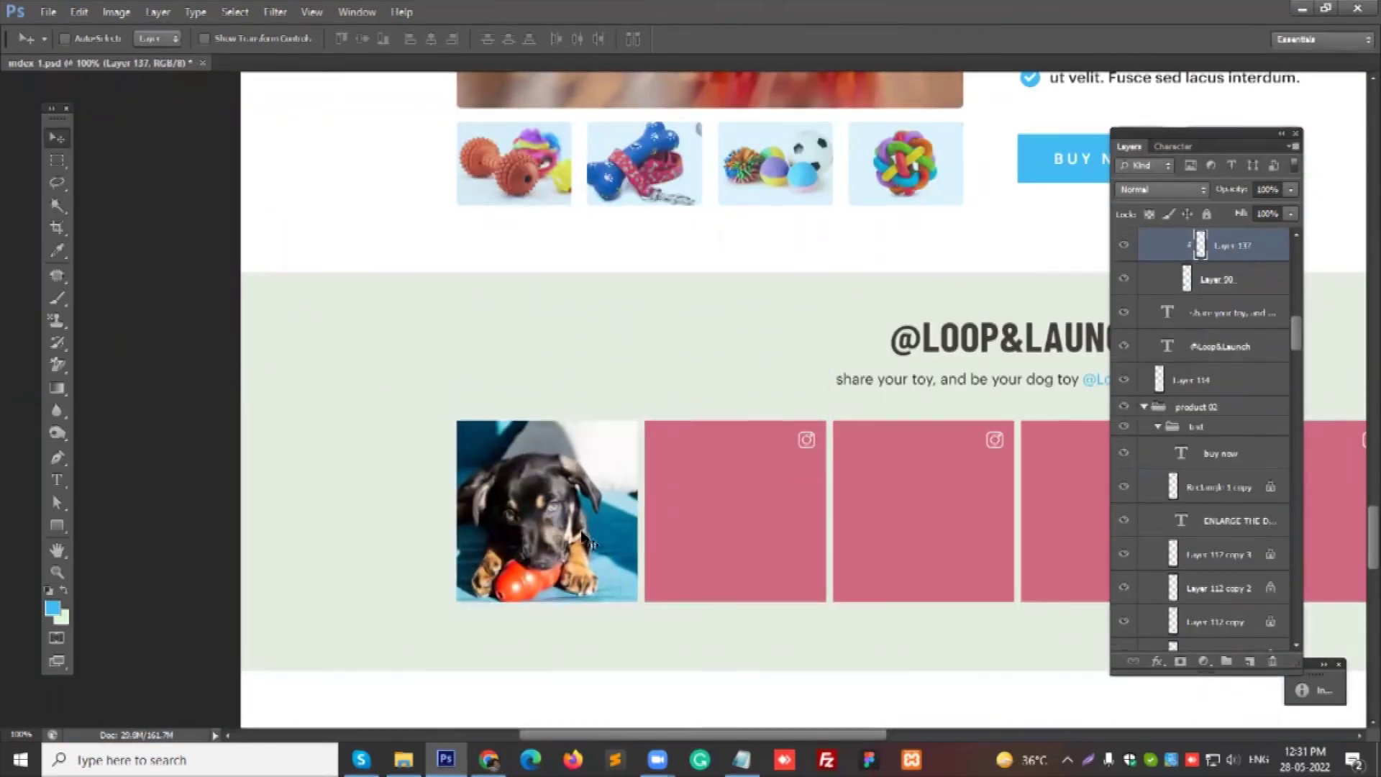
pyautogui.press('5')
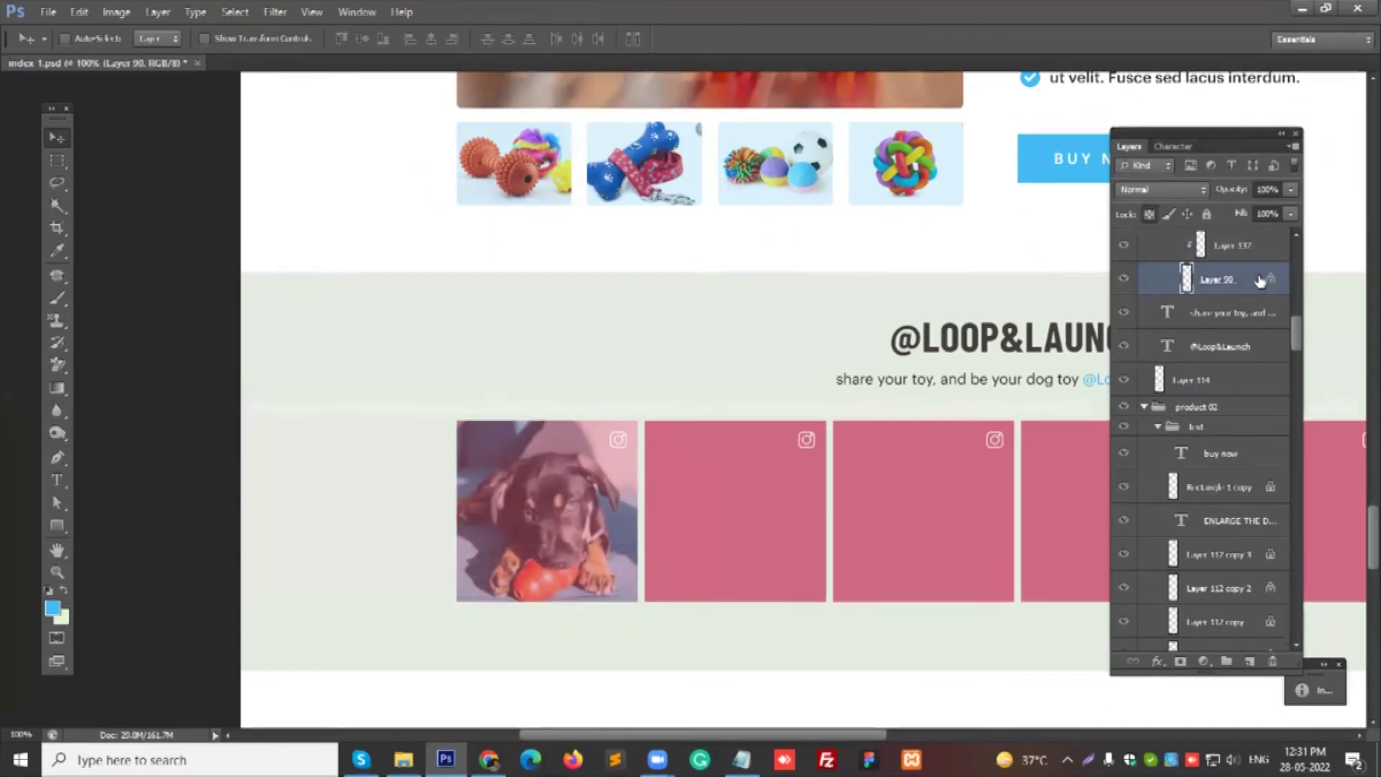
pyautogui.press('7')
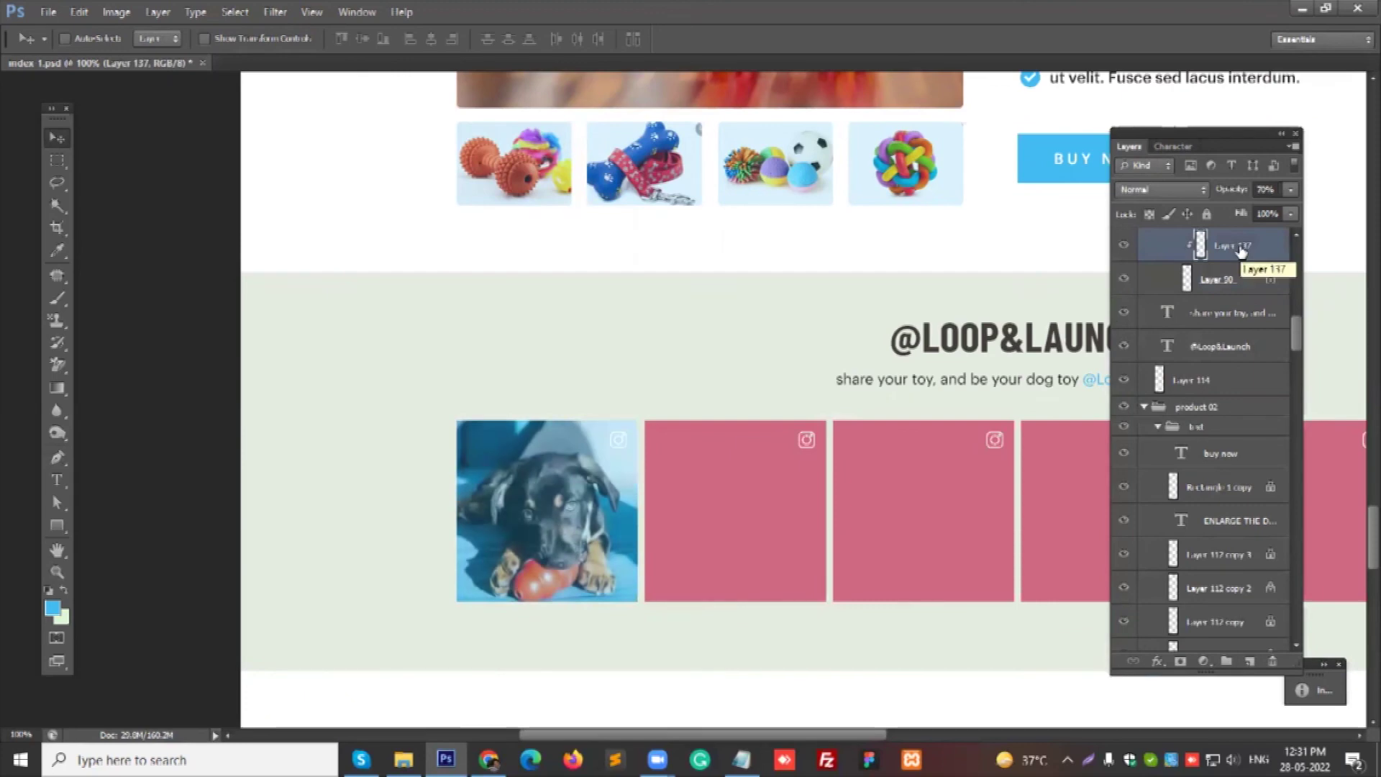
# - Fill the second and third Instagram boxes with dog photos at 70% opacity
pyautogui.keyDown('ctrl'); pyautogui.click(733, 510); pyautogui.keyUp('ctrl')
pyautogui.hotkey('ctrl', 'v')
pyautogui.hotkey('ctrl', 'alt', 'g')
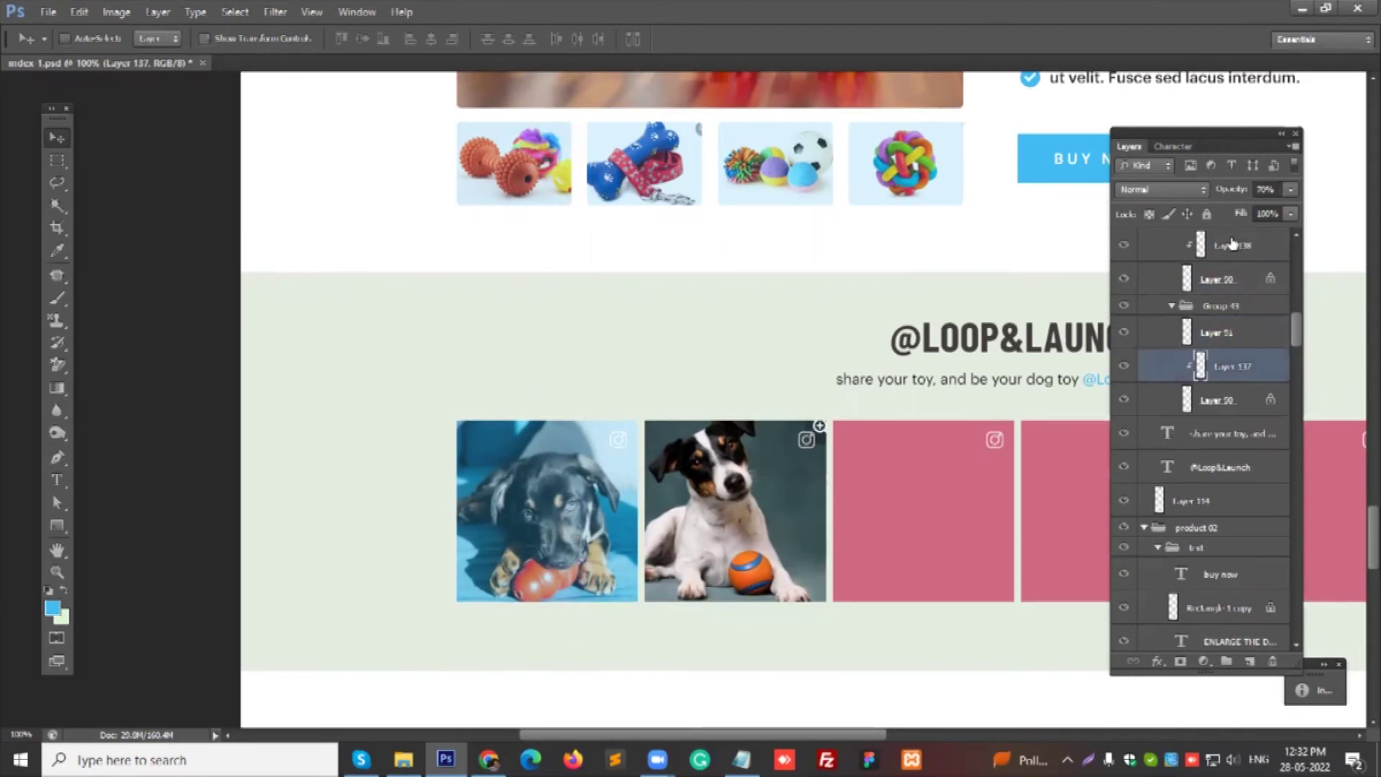
pyautogui.press('7')
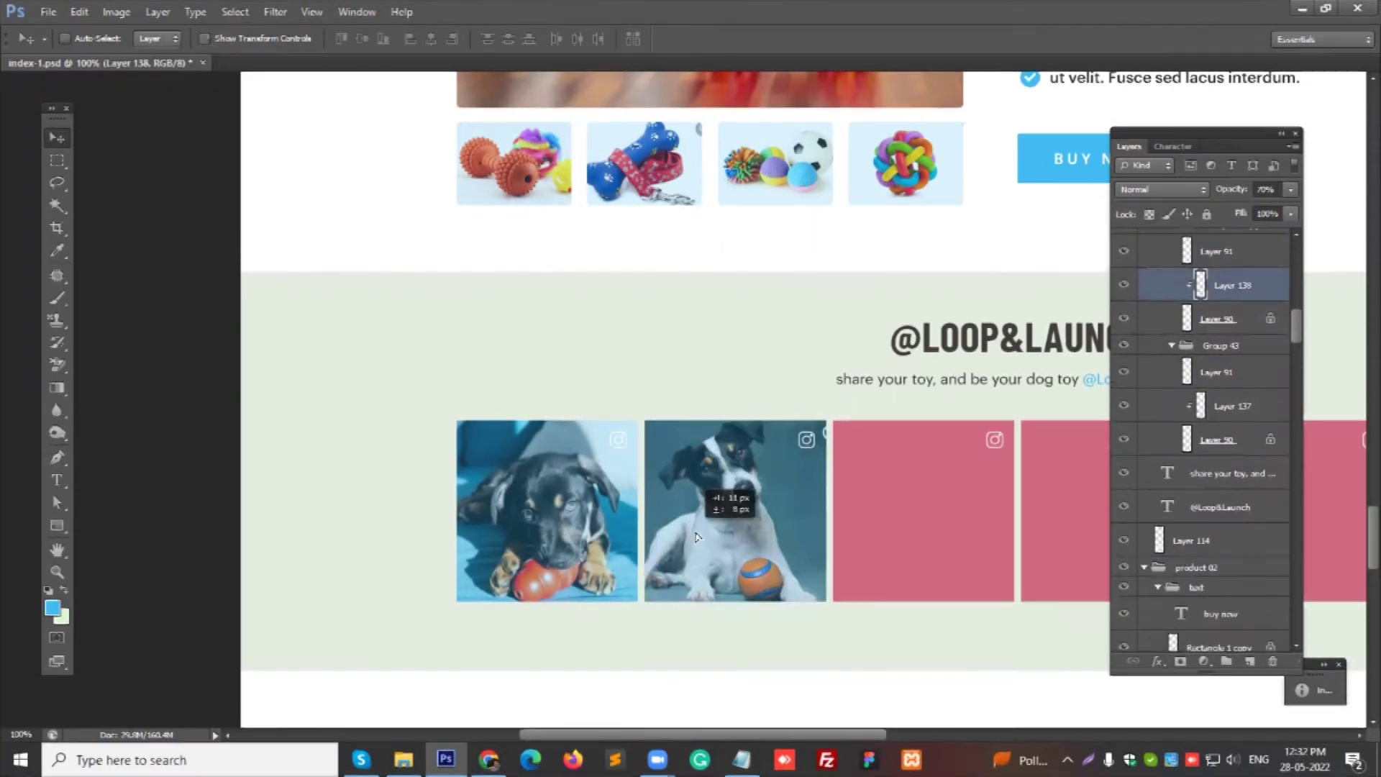
pyautogui.hotkey('ctrl', 'v')
pyautogui.hotkey('ctrl', 't')
pyautogui.moveTo(485, 335); pyautogui.dragTo(561, 338)
pyautogui.press('Return')
pyautogui.press('7')
# - Add the fourth box's dog photo and clip the red-rope dog photo into the next box
pyautogui.hotkey('ctrl', 'v')
pyautogui.hotkey('ctrl', 't')
pyautogui.press('Return')
pyautogui.press('7')
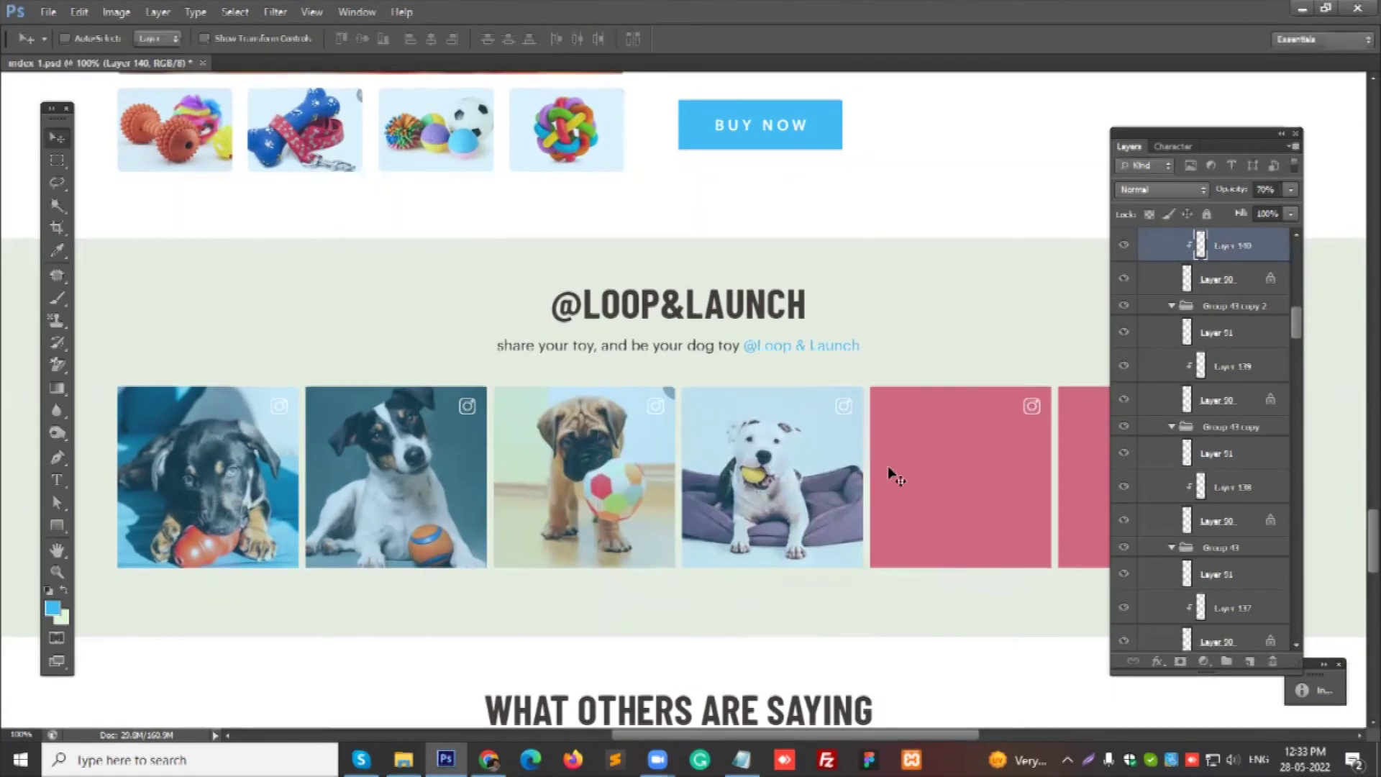
pyautogui.hotkey('ctrl', 'v')
pyautogui.moveTo(722, 461); pyautogui.dragTo(752, 476)
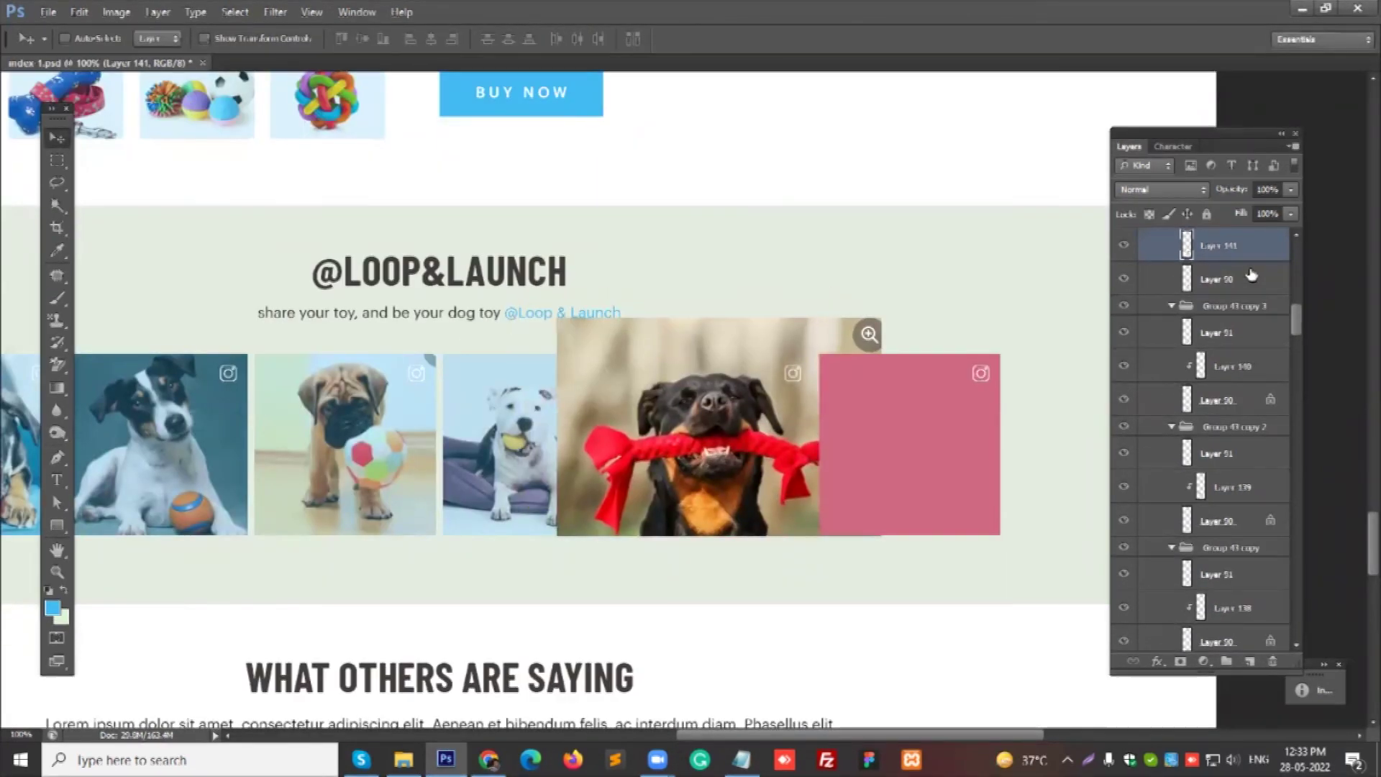
pyautogui.hotkey('ctrl', 'alt', 'g')
# - Fade the red-rope dog photo to 70%, scale it to fit, and review the full page
pyautogui.click(1223, 279)
pyautogui.click(1232, 246)
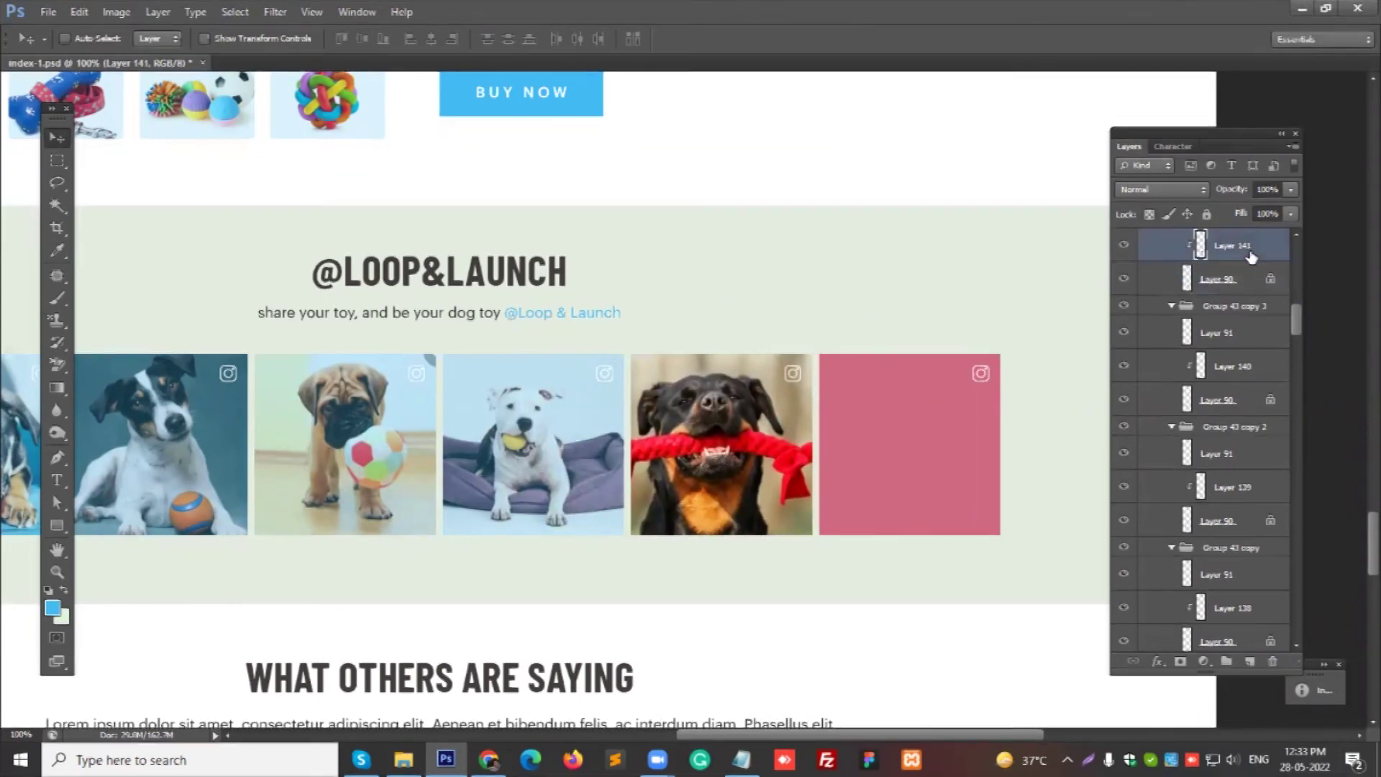
pyautogui.press('7')
pyautogui.hotkey('ctrl', 't')
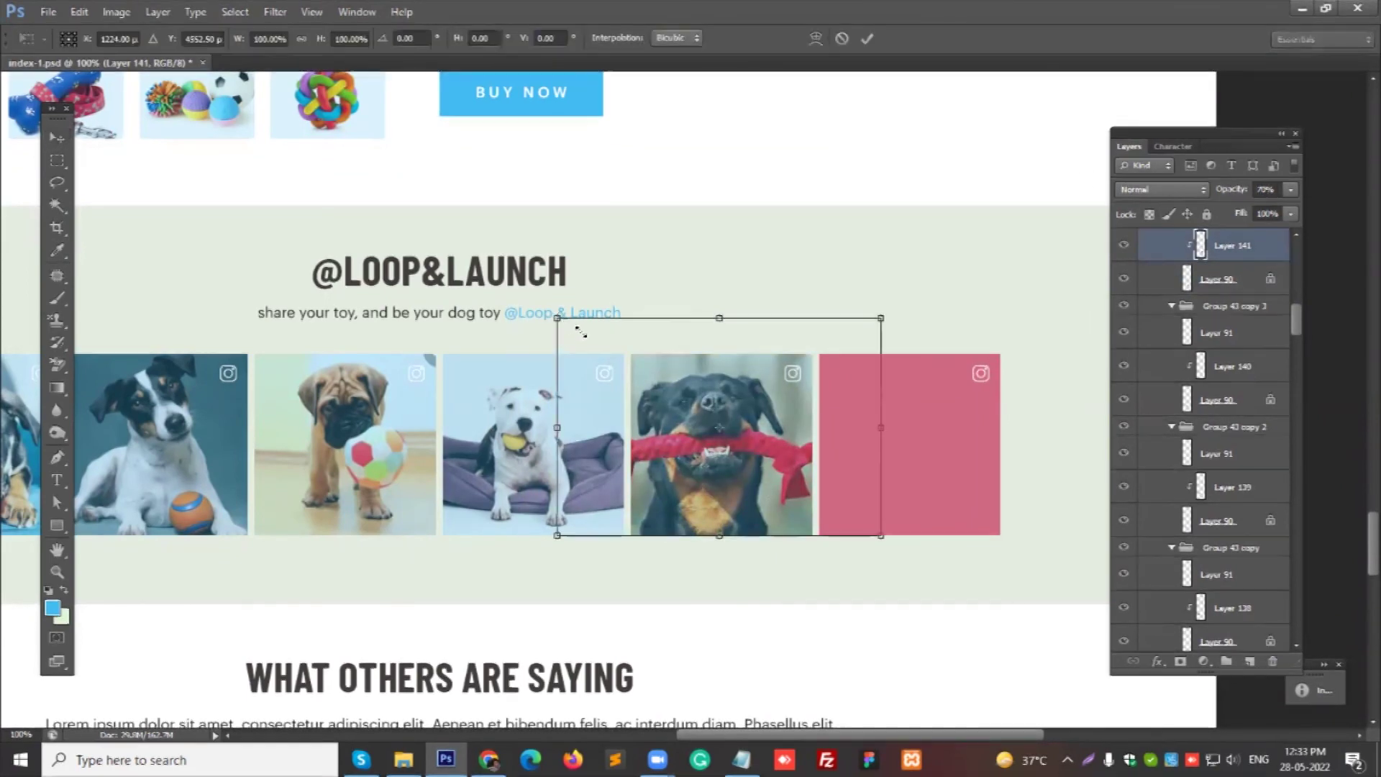
pyautogui.moveTo(558, 318); pyautogui.dragTo(605, 351)
pyautogui.press('Return')
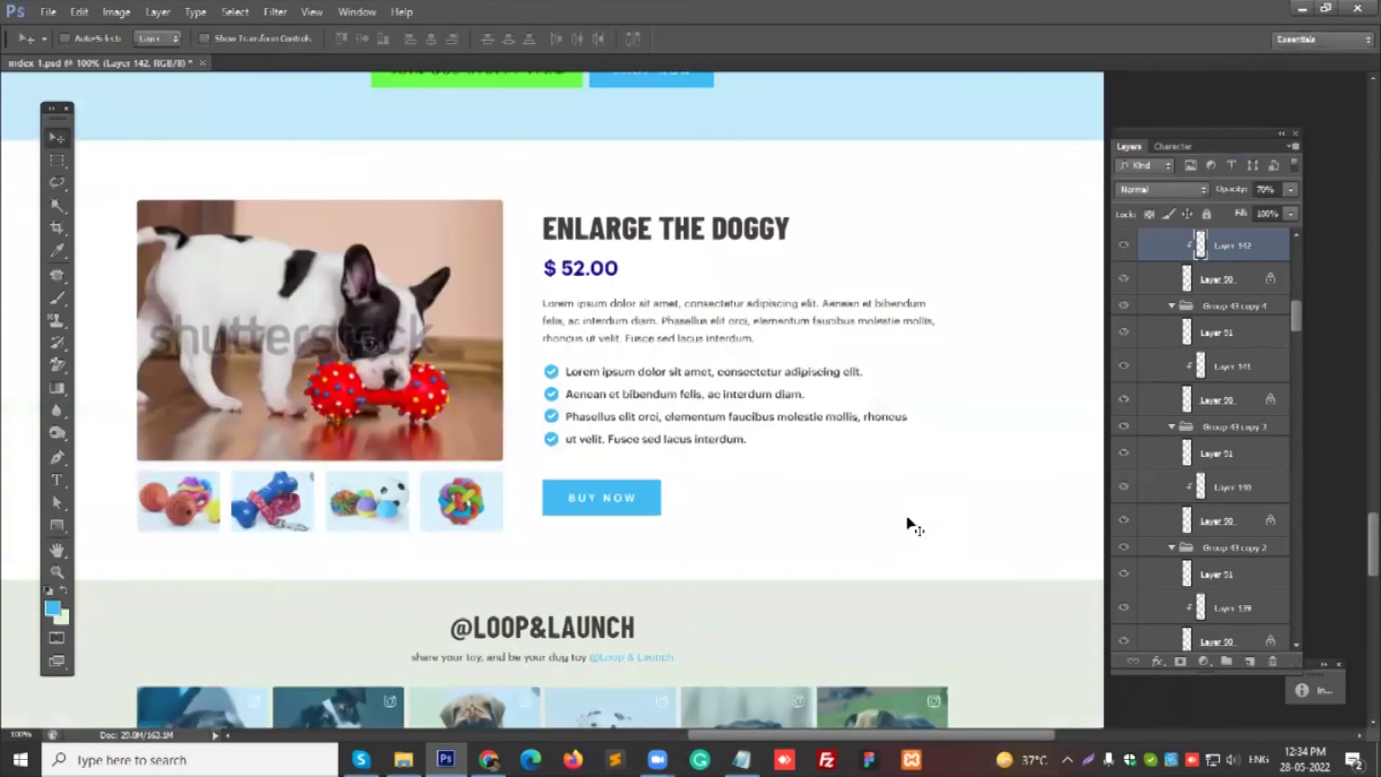
pyautogui.hotkey('ctrl', '0')
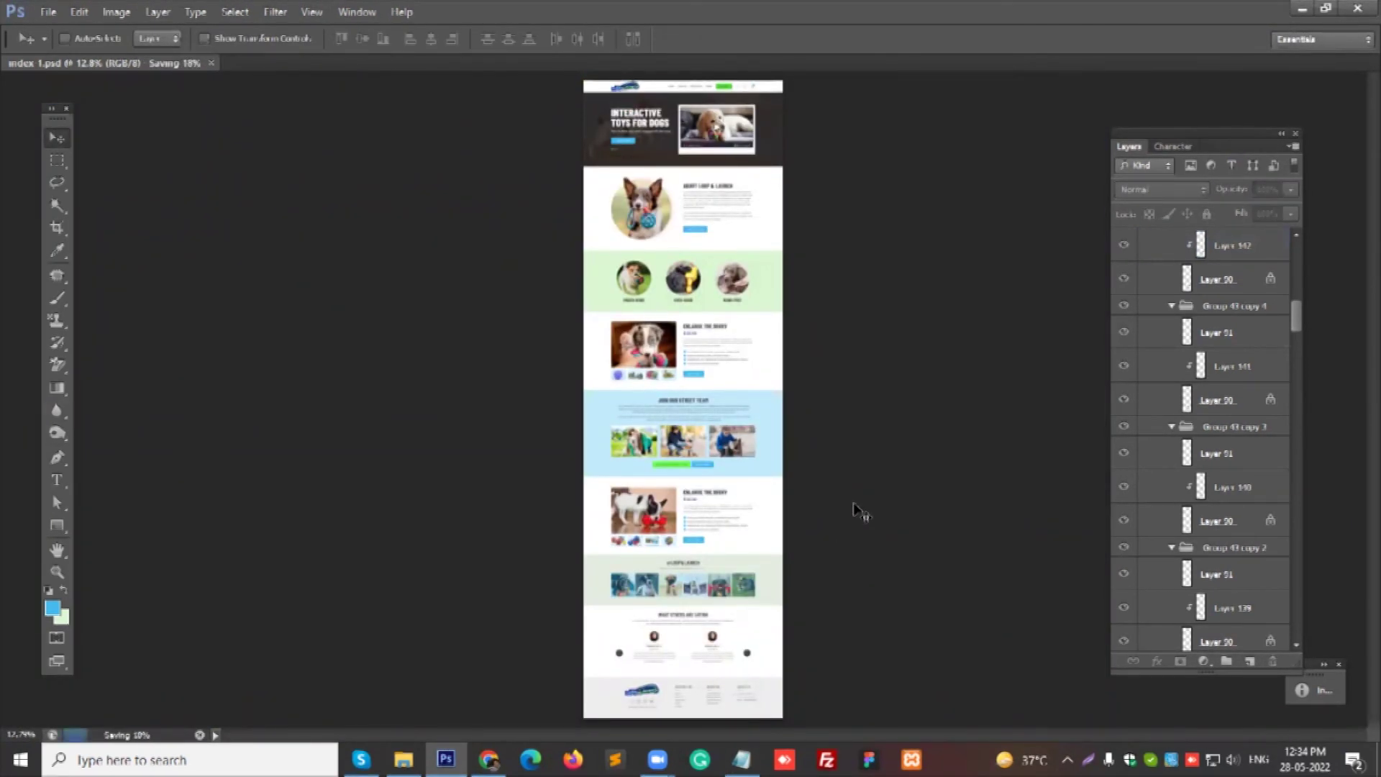
pyautogui.hotkey('ctrl', '1')
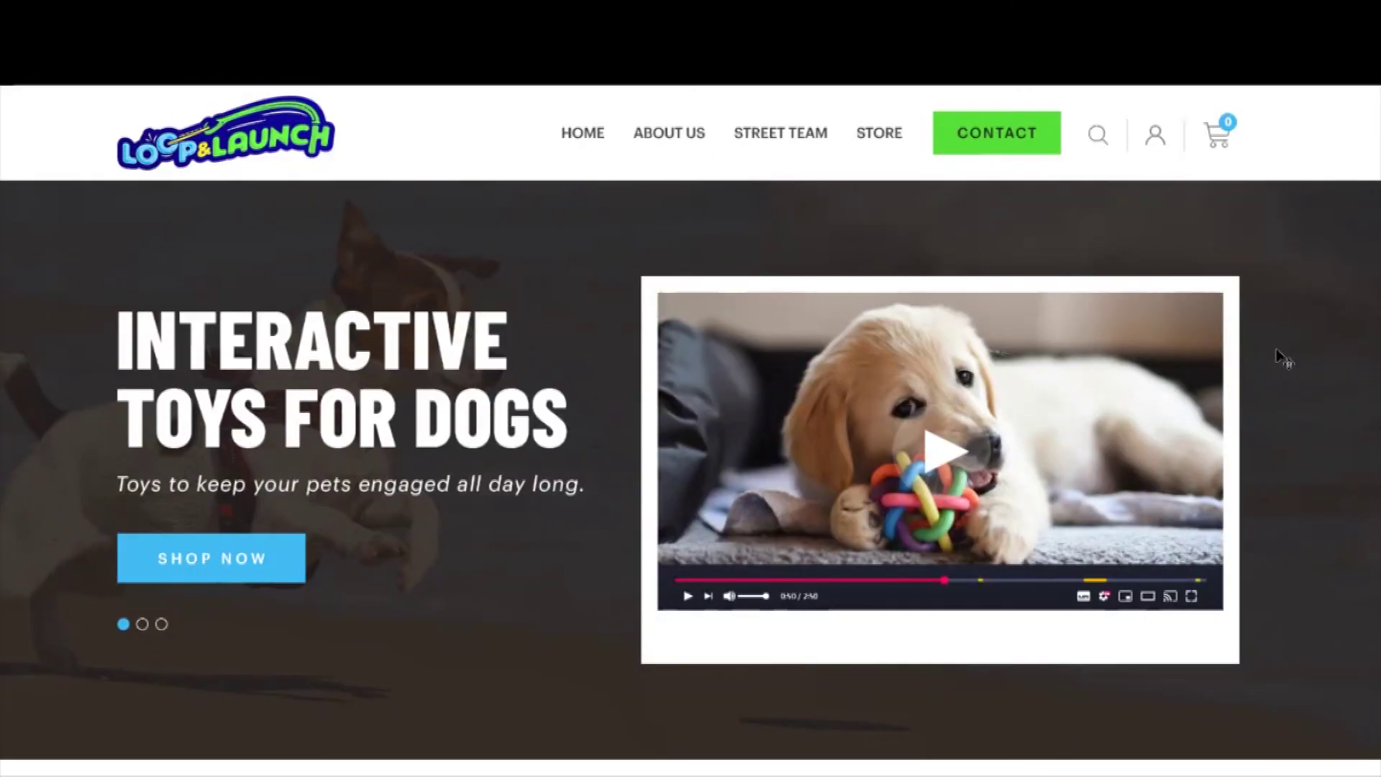
pyautogui.scroll(-1, 1283, 358)
pyautogui.scroll(-4, 1283, 358)
pyautogui.scroll(-5, 1283, 358)
pyautogui.scroll(-5, 1283, 358)
pyautogui.scroll(-4, 1283, 357)
pyautogui.scroll(-5, 1283, 357)
pyautogui.scroll(-5, 1283, 357)
pyautogui.scroll(-5, 1283, 358)
pyautogui.scroll(-5, 1283, 357)
pyautogui.scroll(-5, 1283, 358)
pyautogui.scroll(-5, 1283, 358)
pyautogui.scroll(-5, 1283, 358)
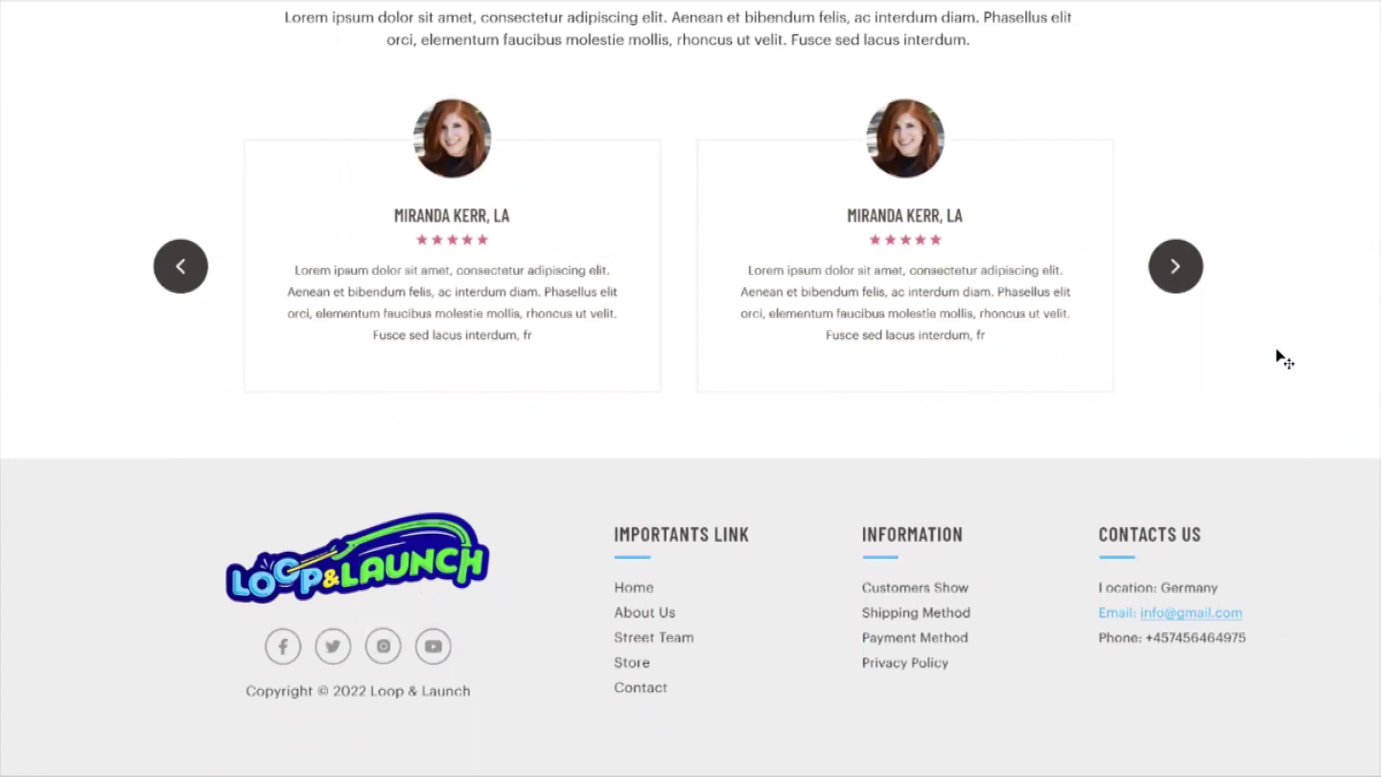
pyautogui.scroll(5, 1283, 357)
pyautogui.scroll(5, 1282, 350)
pyautogui.scroll(5, 1282, 350)
pyautogui.scroll(-5, 1284, 334)
pyautogui.scroll(5, 1284, 330)
pyautogui.scroll(5, 1283, 327)
pyautogui.scroll(3, 1282, 327)
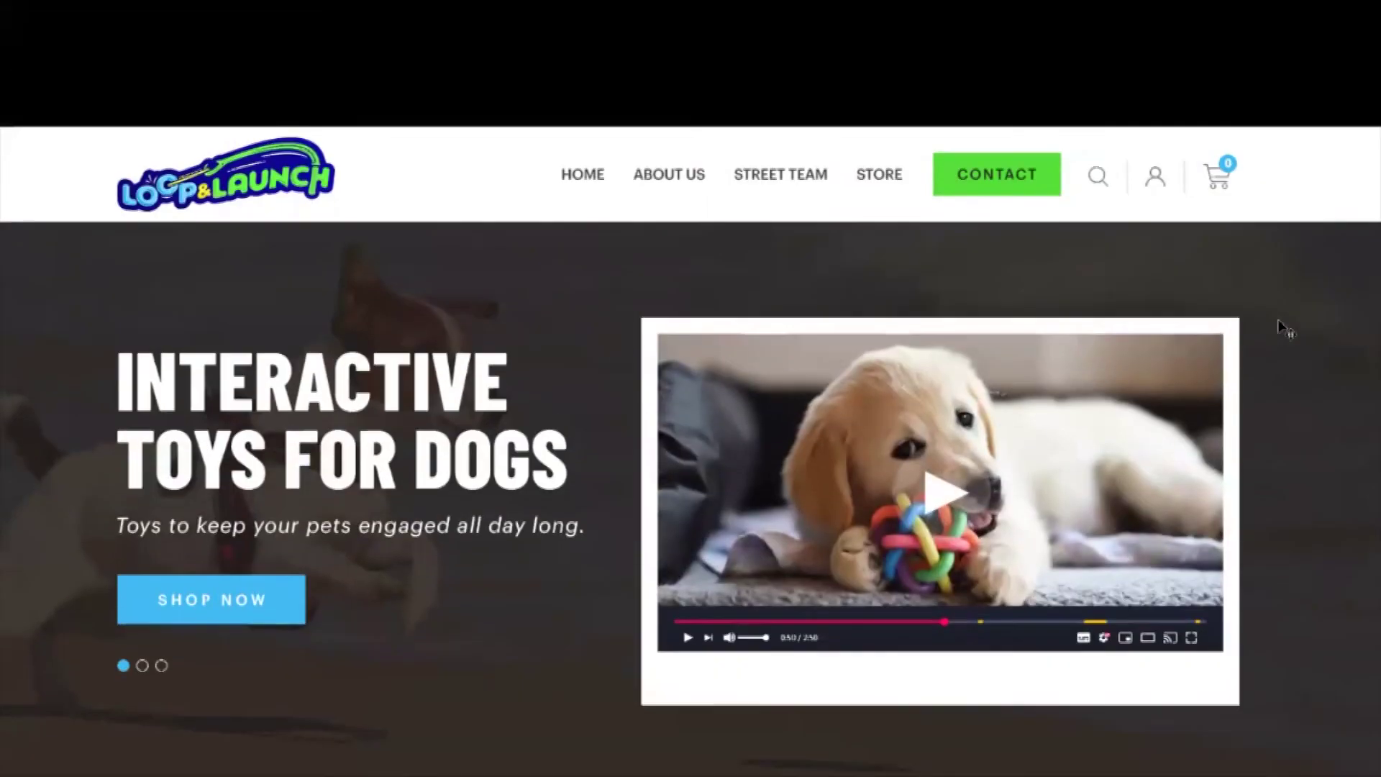